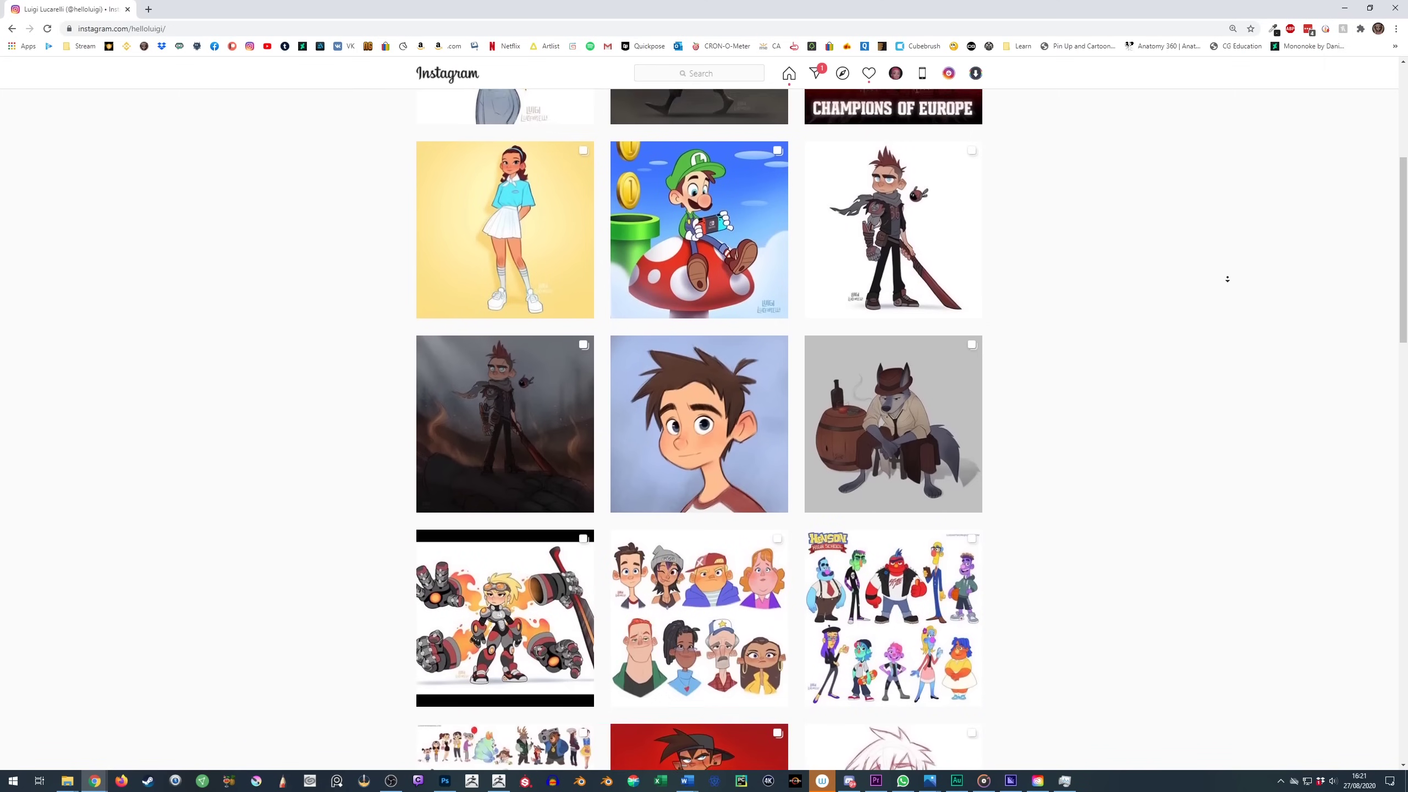
Browse the artist's Instagram gallery of stylised character designs for a reference to sculpt
scroll(1228, 279, "down", 5)
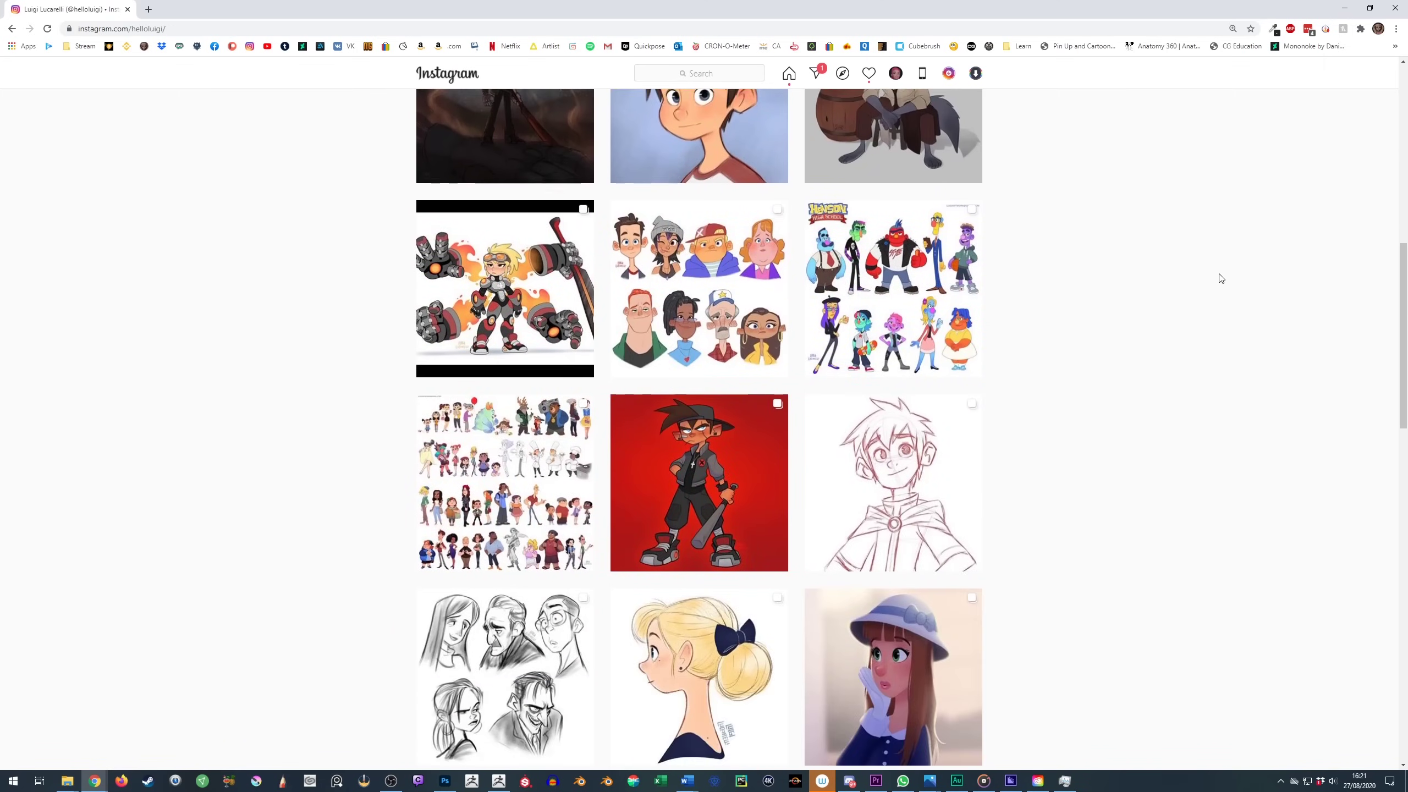
left_click(730, 309)
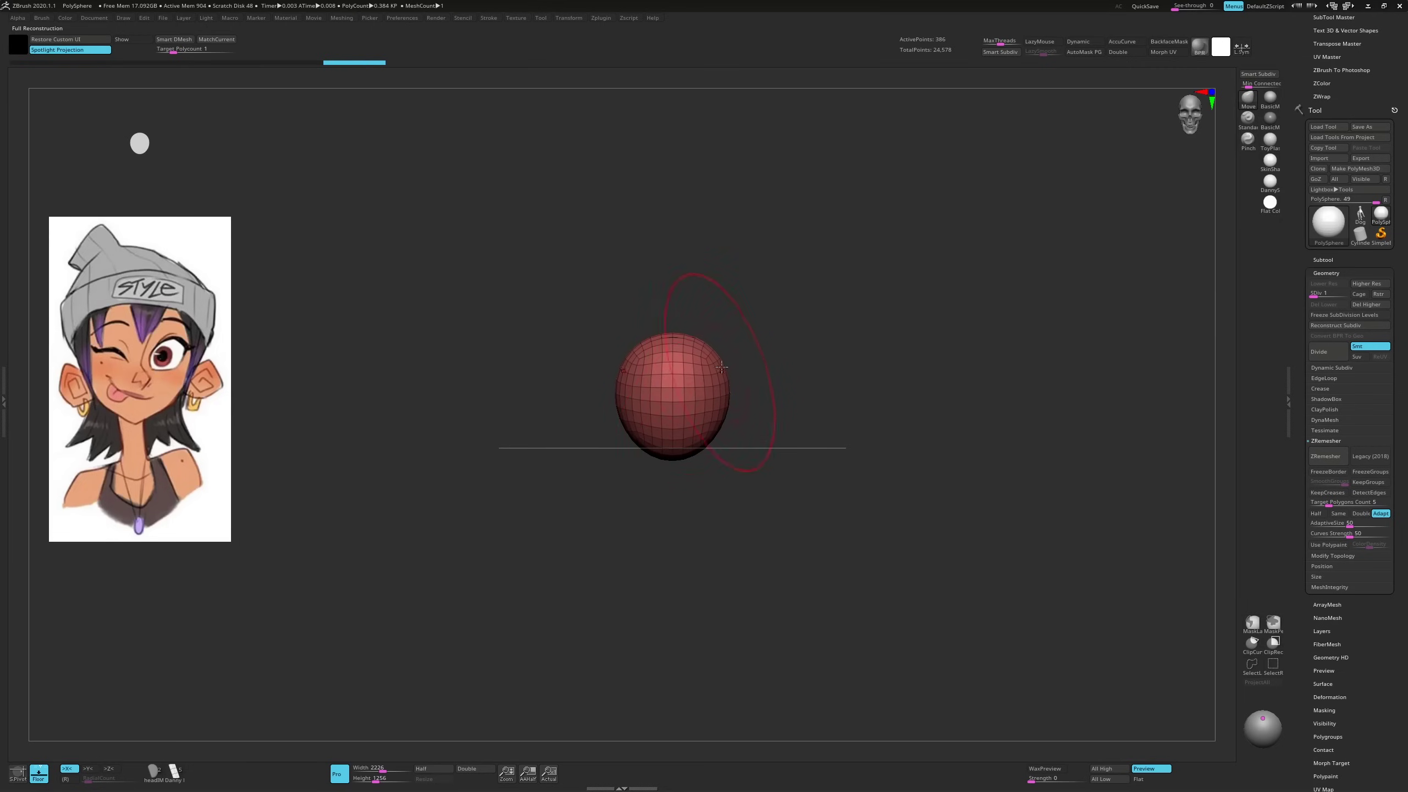
Pull the sphere into a tapered cartoon head shape, subdividing it once along the way
left_click_drag(675, 431, 691, 348)
key("ctrl+d")
left_click_drag(675, 440, 693, 380)
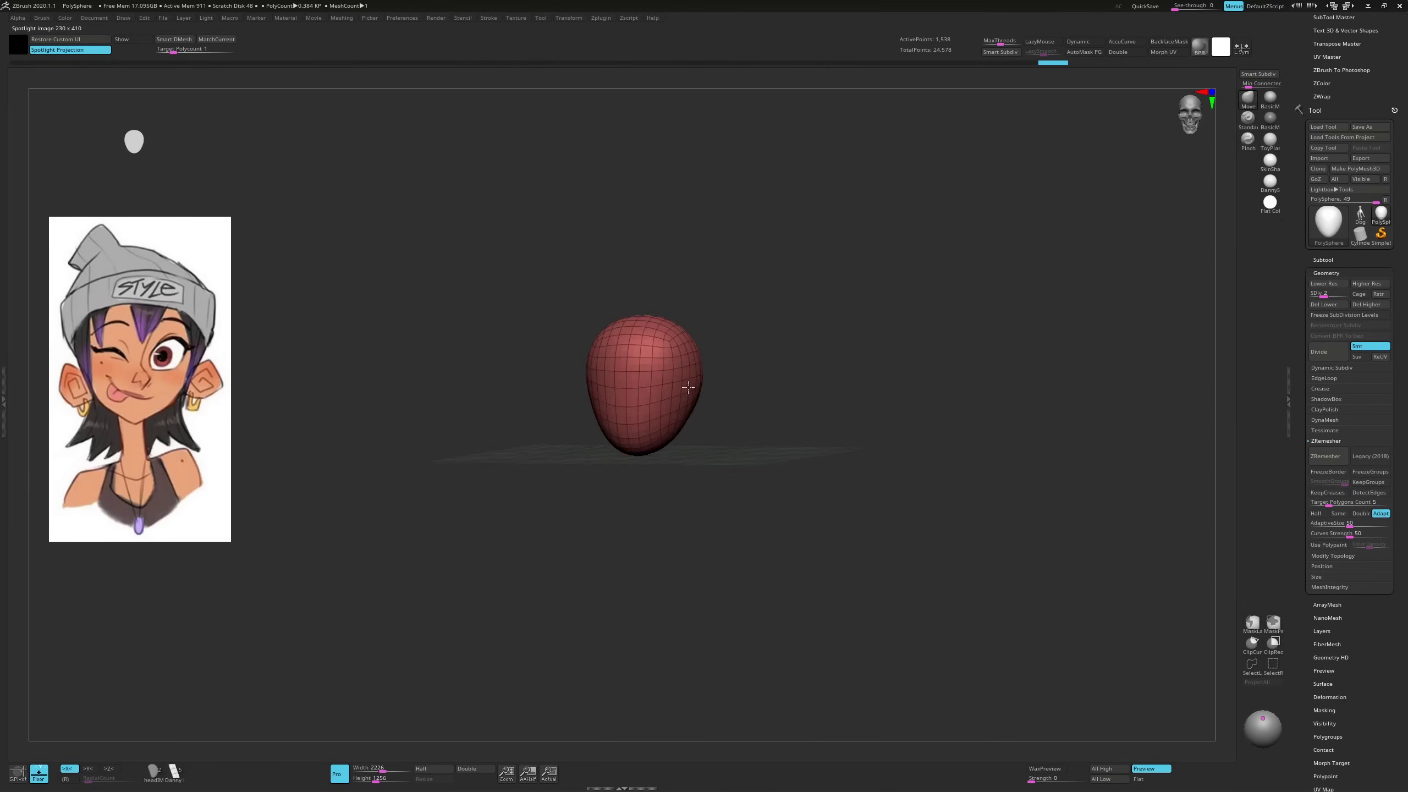
Shape the jaw and a slender, backward-leaning neck below the head
key("w")
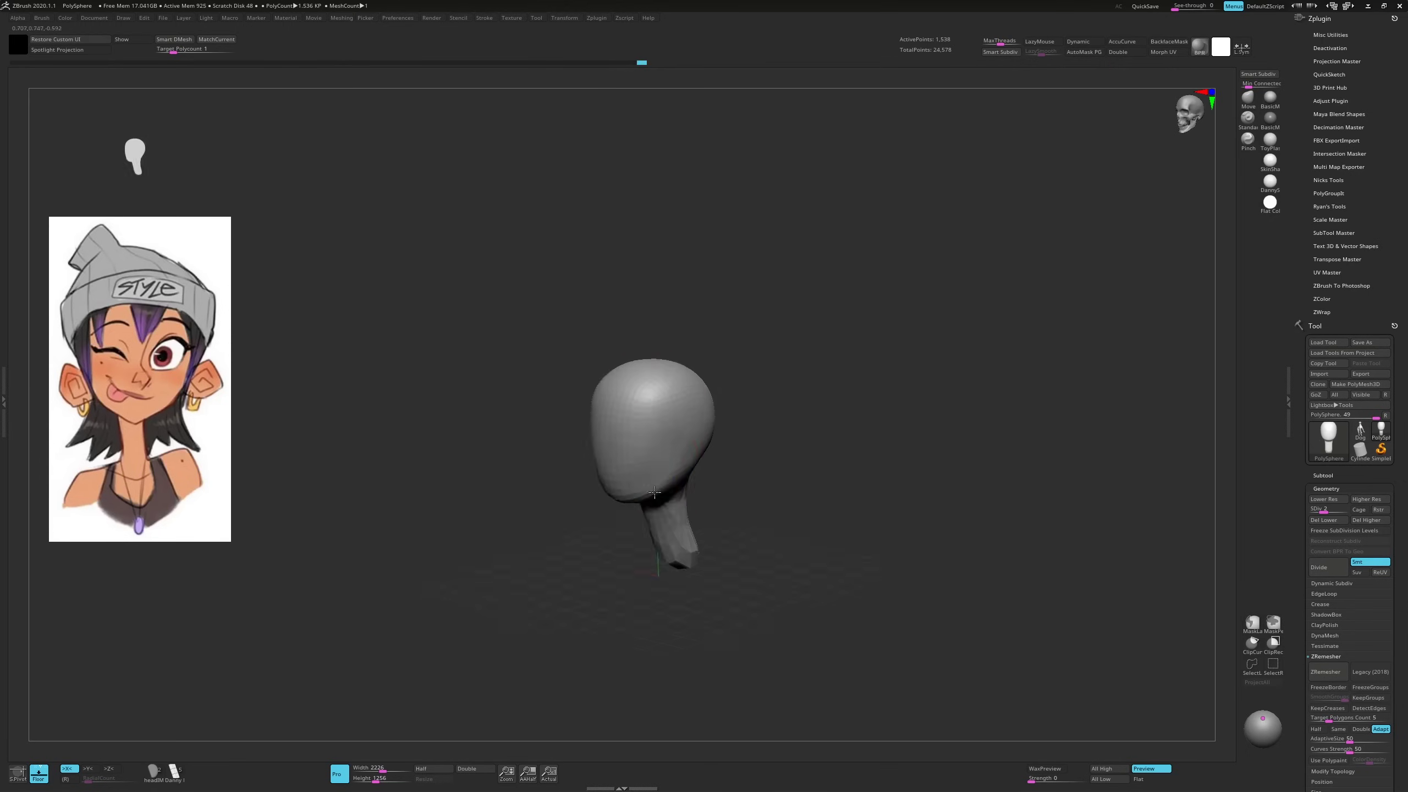
key("l")
mouse_move(665, 442)
right_mouse_down()
mouse_move(682, 455)
mouse_move(660, 478)
mouse_move(649, 435)
right_mouse_up()
key("l")
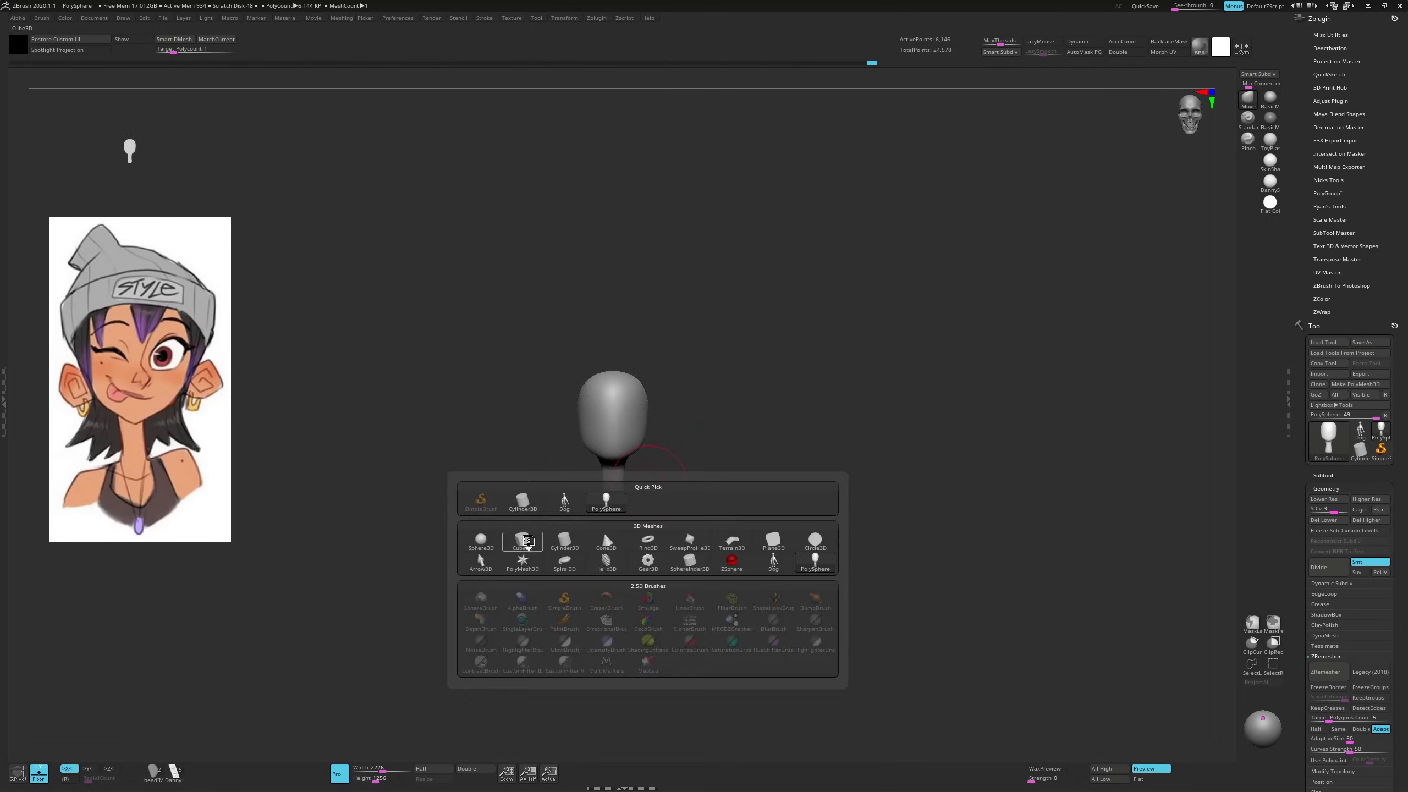
Append a cube, initialise it as a subdivided QCube, and shape it symmetrically into an egg-like torso under the neck
left_click(1342, 488)
left_click(1325, 271)
key("w")
left_click_drag(664, 416, 664, 546)
key("ctrl+d")
key("ctrl+d")
key("ctrl+d")
key("x")
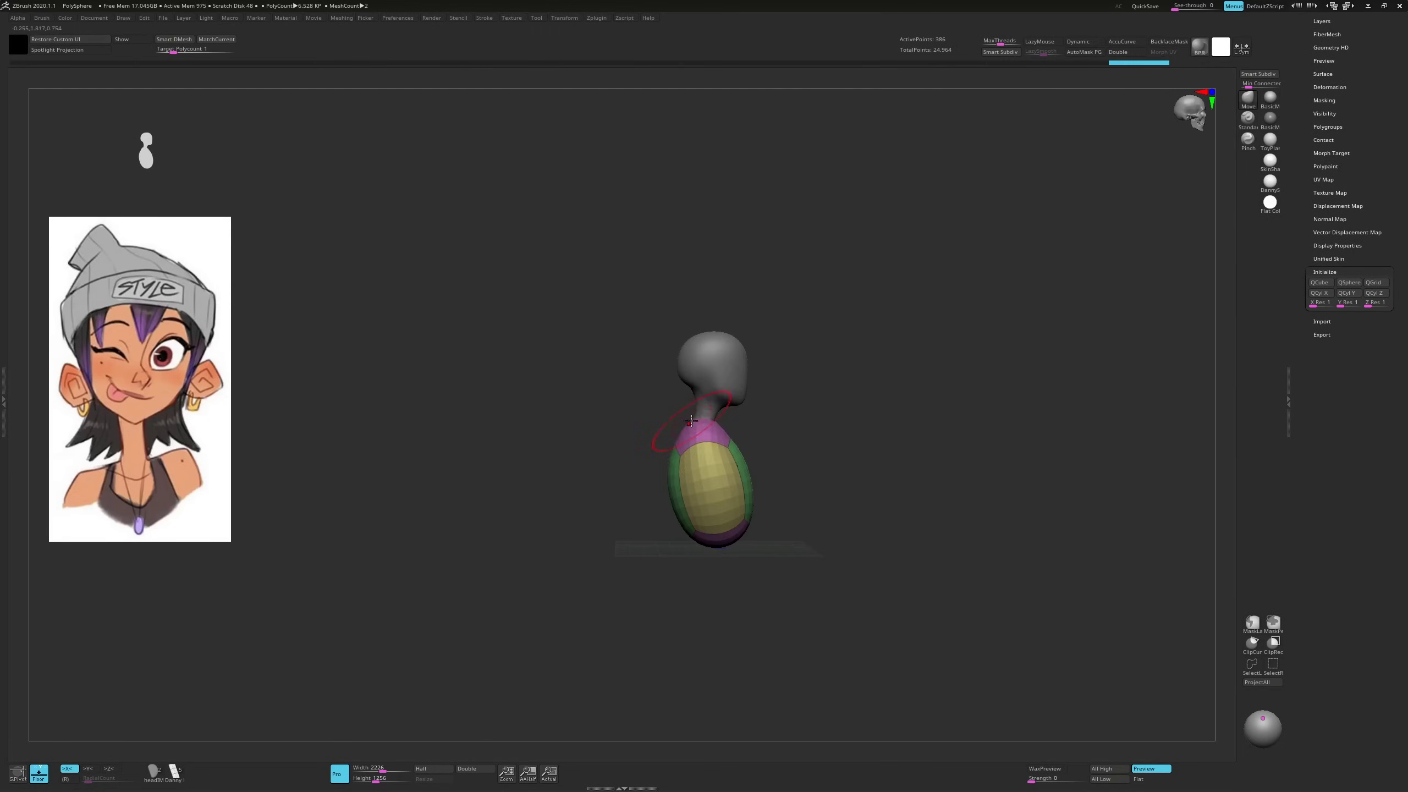
right_click_drag(617, 454, 791, 437)
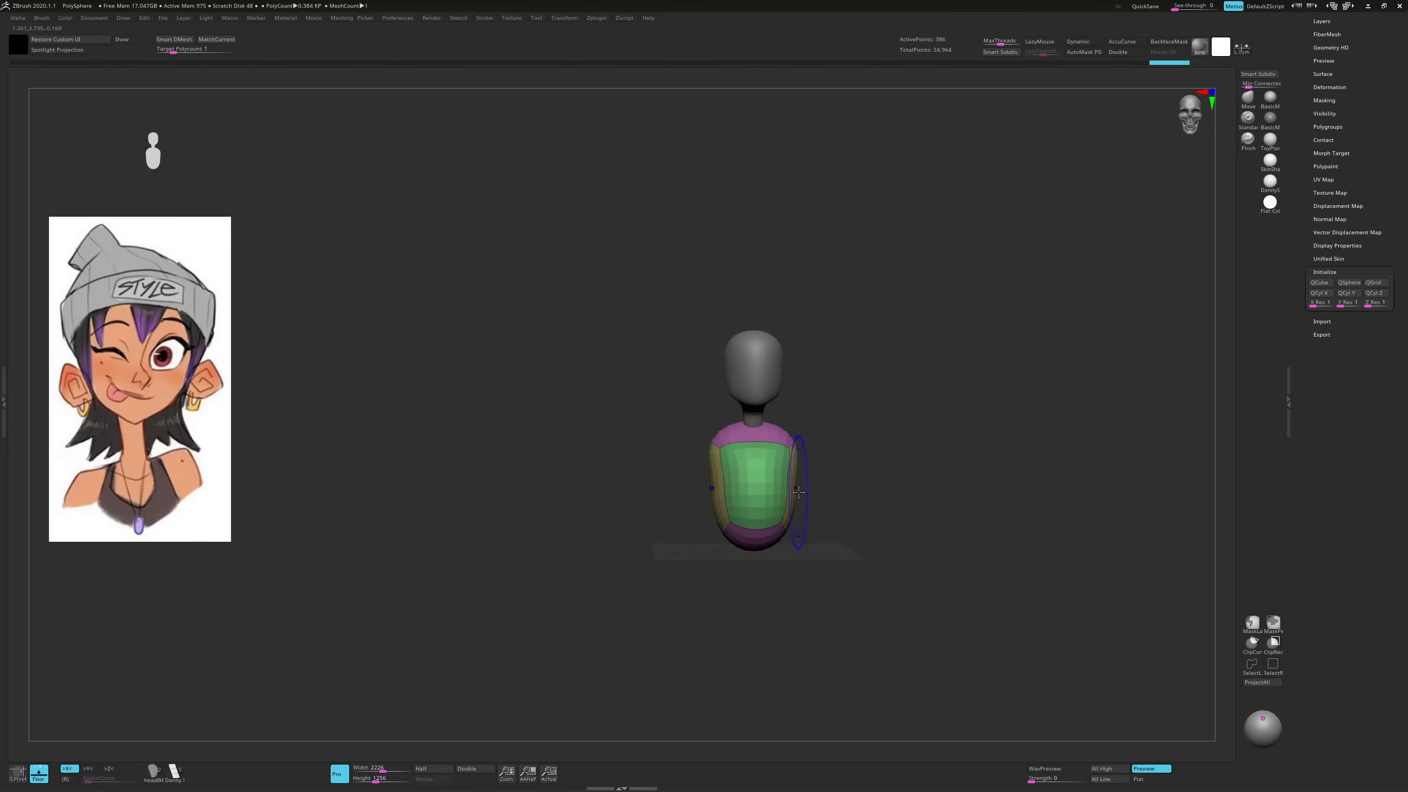
right_click_drag(799, 490, 830, 392)
Position and sculpt large mirrored ears on the sides of the head
left_click(754, 388, "alt")
left_click(803, 421, "alt")
key("w")
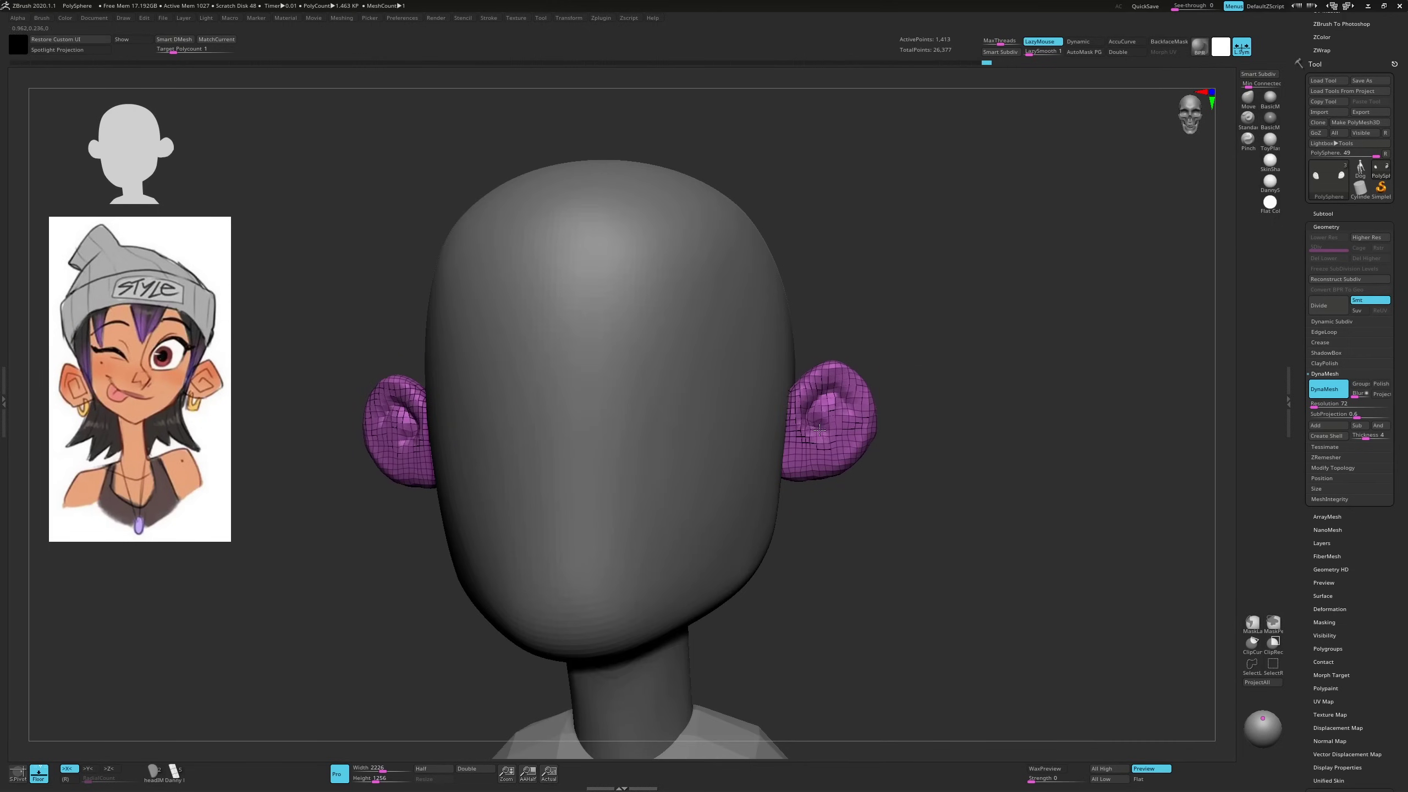
right_click_drag(843, 402, 813, 418)
key("w")
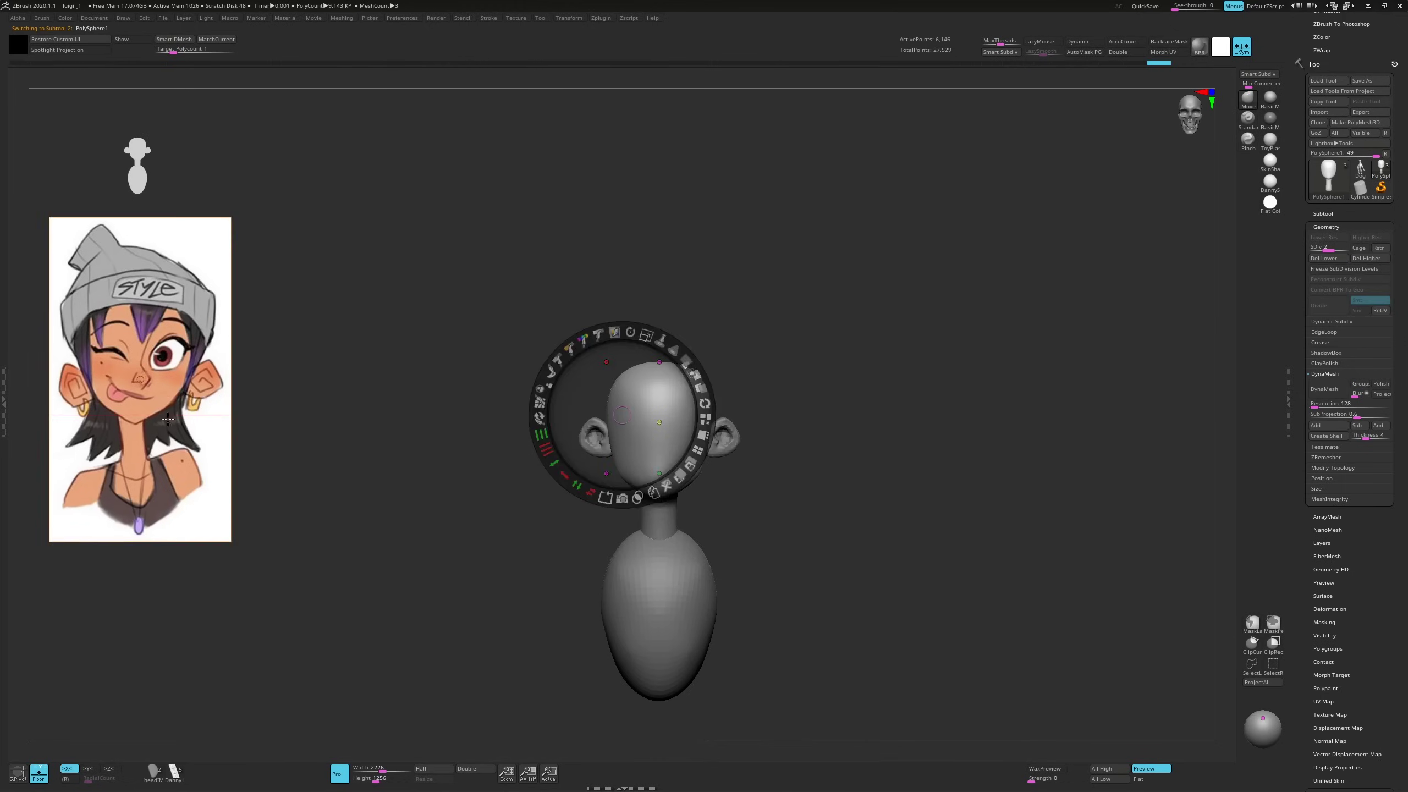
Overlay the Spotlight reference image on the head at reduced opacity and scale it to match the sculpt
left_click_drag(140, 379, 663, 432)
key("z")
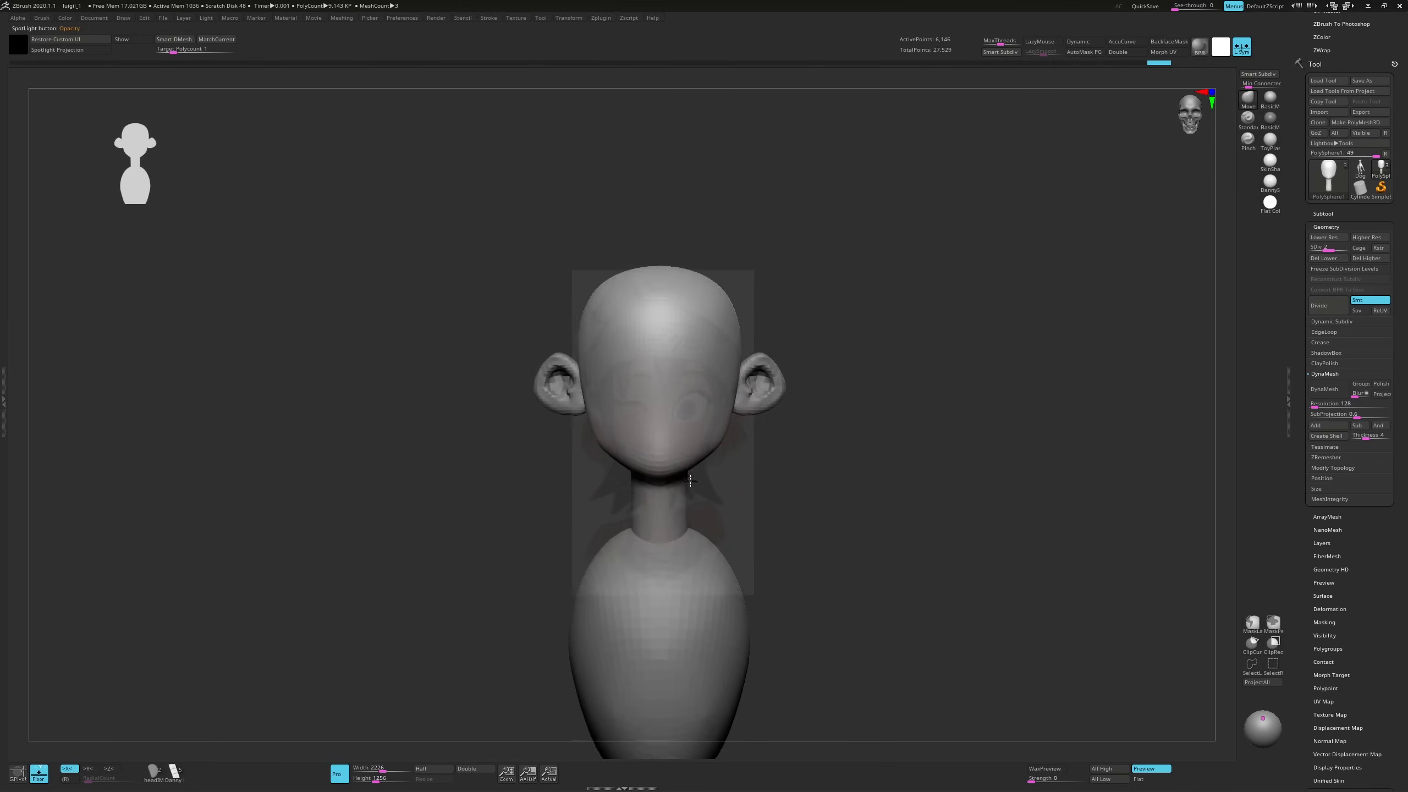
key("z")
key("z")
left_click(133, 39)
left_click(133, 39)
Select the ears and adjust their placement against the overlaid reference
left_click(799, 393, "alt")
key("w")
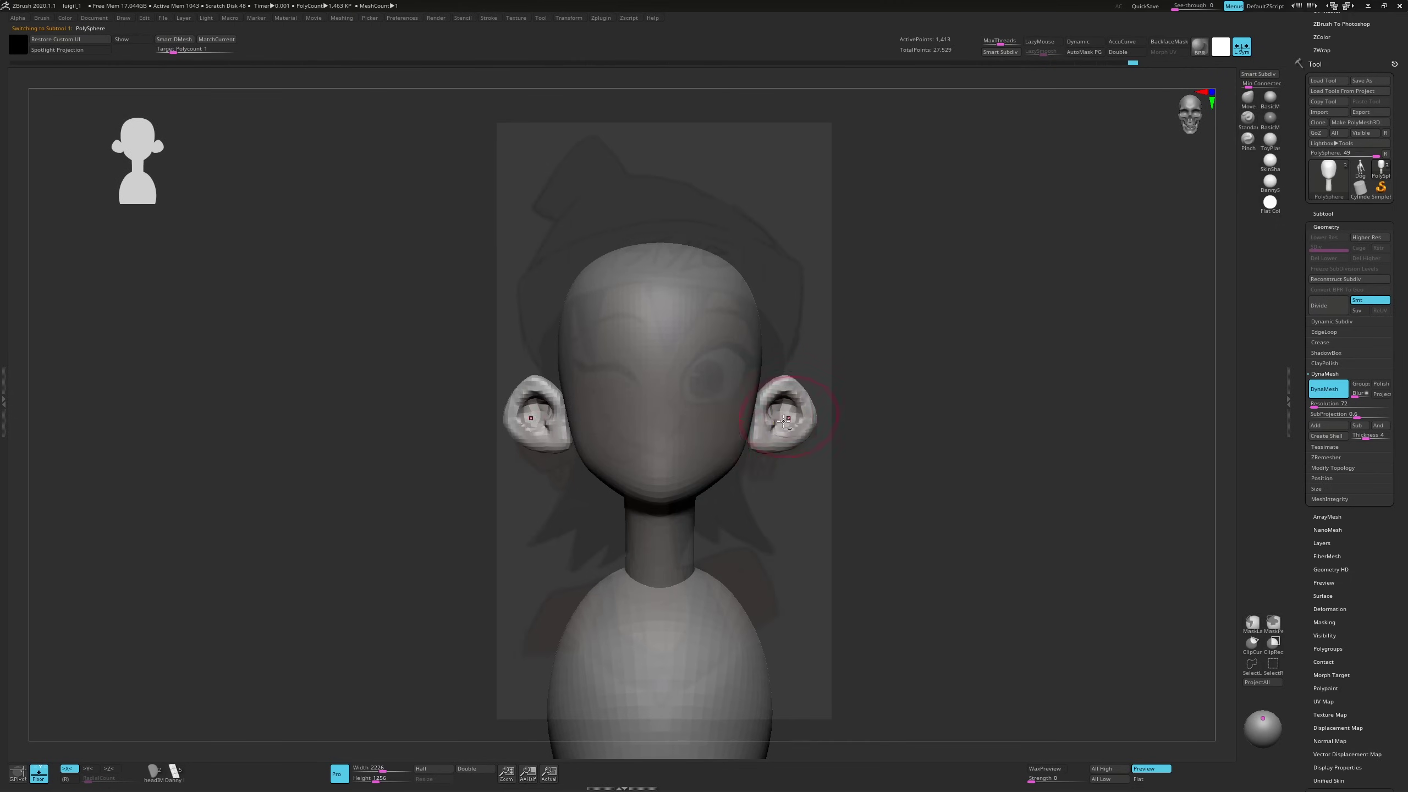
key("z")
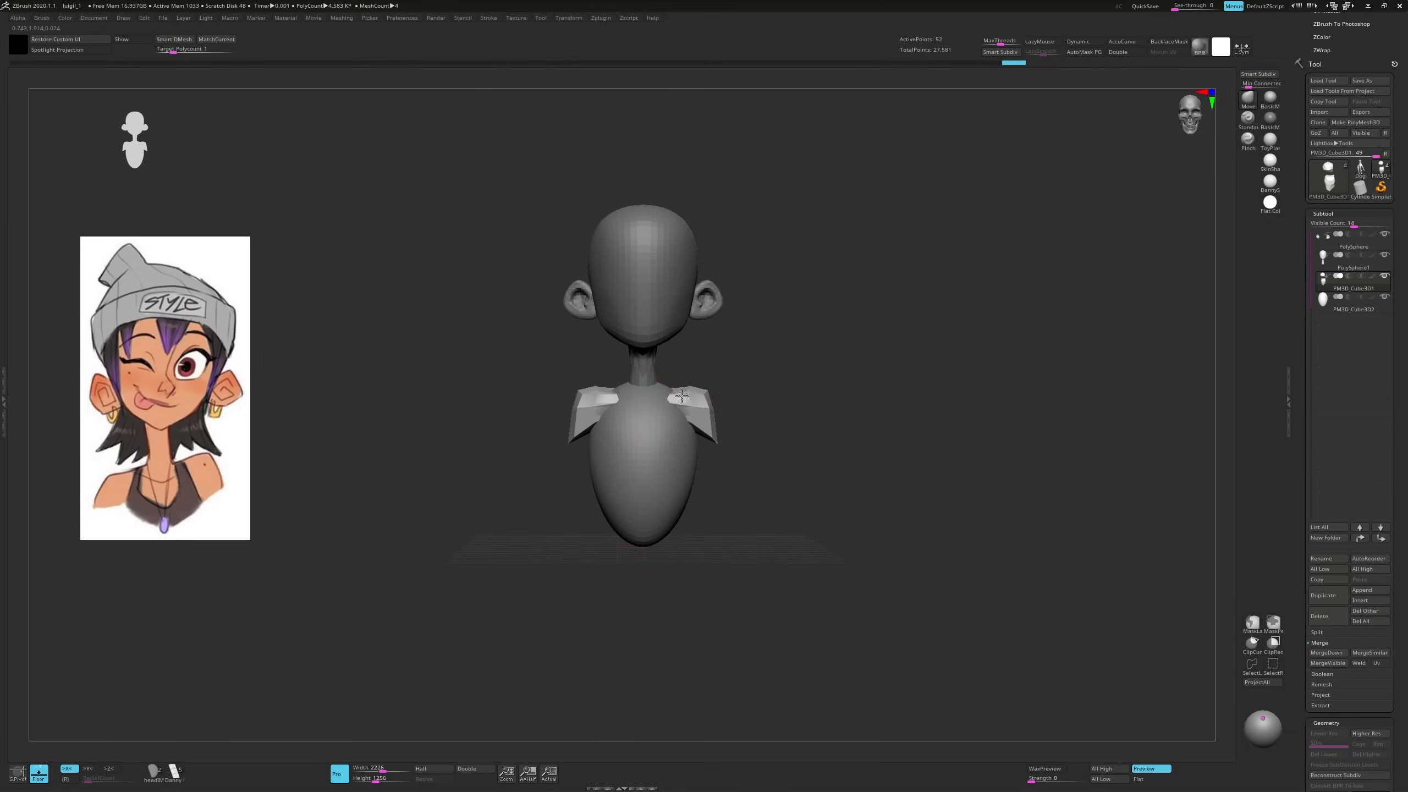
Select the torso and refine its form beneath the shoulder blocks at a lower subdivision level
left_click(677, 499, "alt")
right_click_drag(676, 498, 672, 436)
key("shift+d")
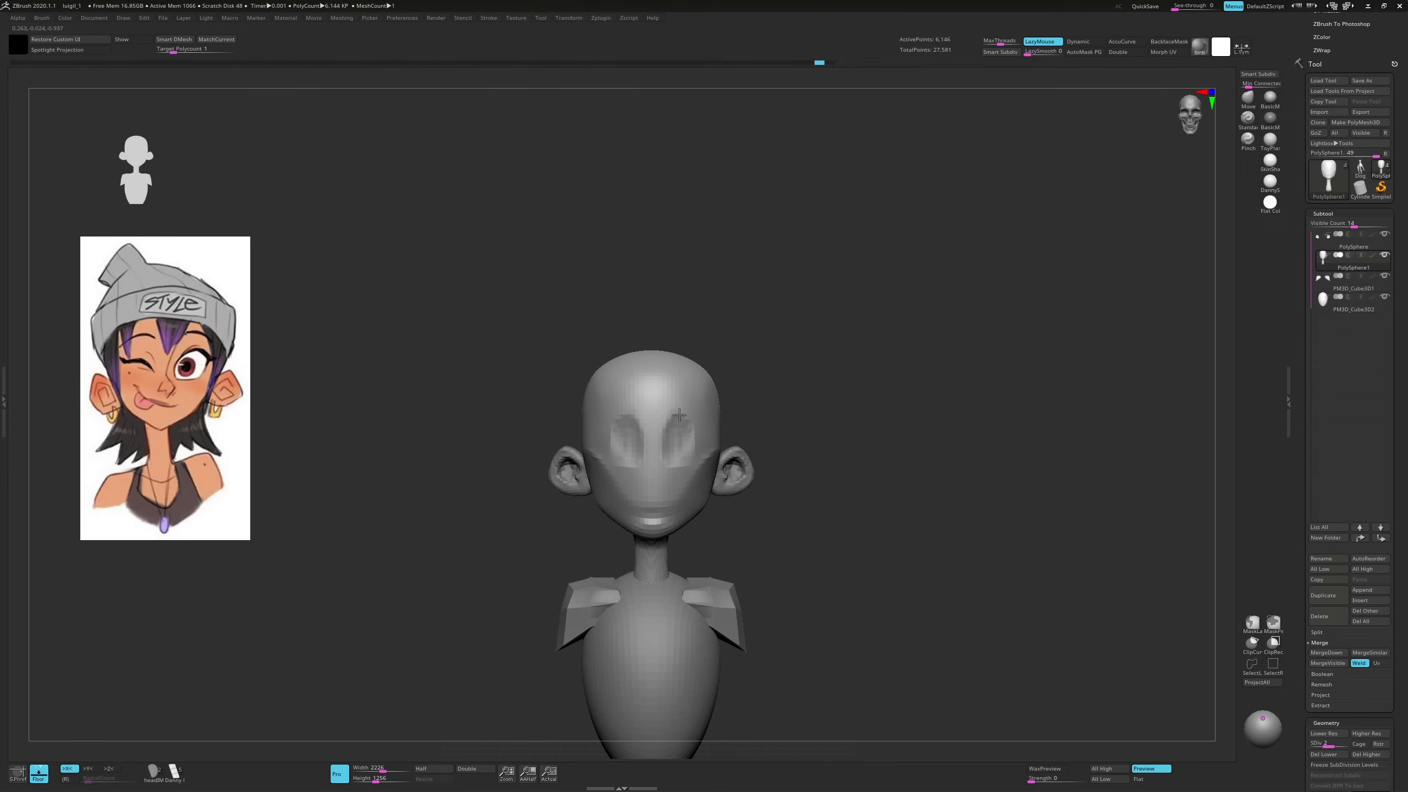
Block in the eye sockets, nose and mouth on the head, working across its subdivision levels
key("shift+d")
mouse_move(680, 415)
right_mouse_down()
mouse_move(704, 410)
mouse_move(669, 425)
mouse_move(657, 473)
mouse_move(625, 439)
mouse_move(697, 480)
mouse_move(715, 470)
mouse_move(714, 482)
mouse_move(724, 451)
mouse_move(715, 460)
mouse_move(778, 482)
mouse_move(765, 472)
mouse_move(798, 460)
mouse_move(772, 437)
right_mouse_up()
key("l")
key("d")
key("l")
key("l")
right_click(702, 480)
key("l")
key("shift+d")
right_click(715, 487)
key("d")
key("l")
Merge the selected subtool down and position the eyeball sphere inside the head's eye sockets
left_click(1329, 653)
left_click(771, 437, "alt")
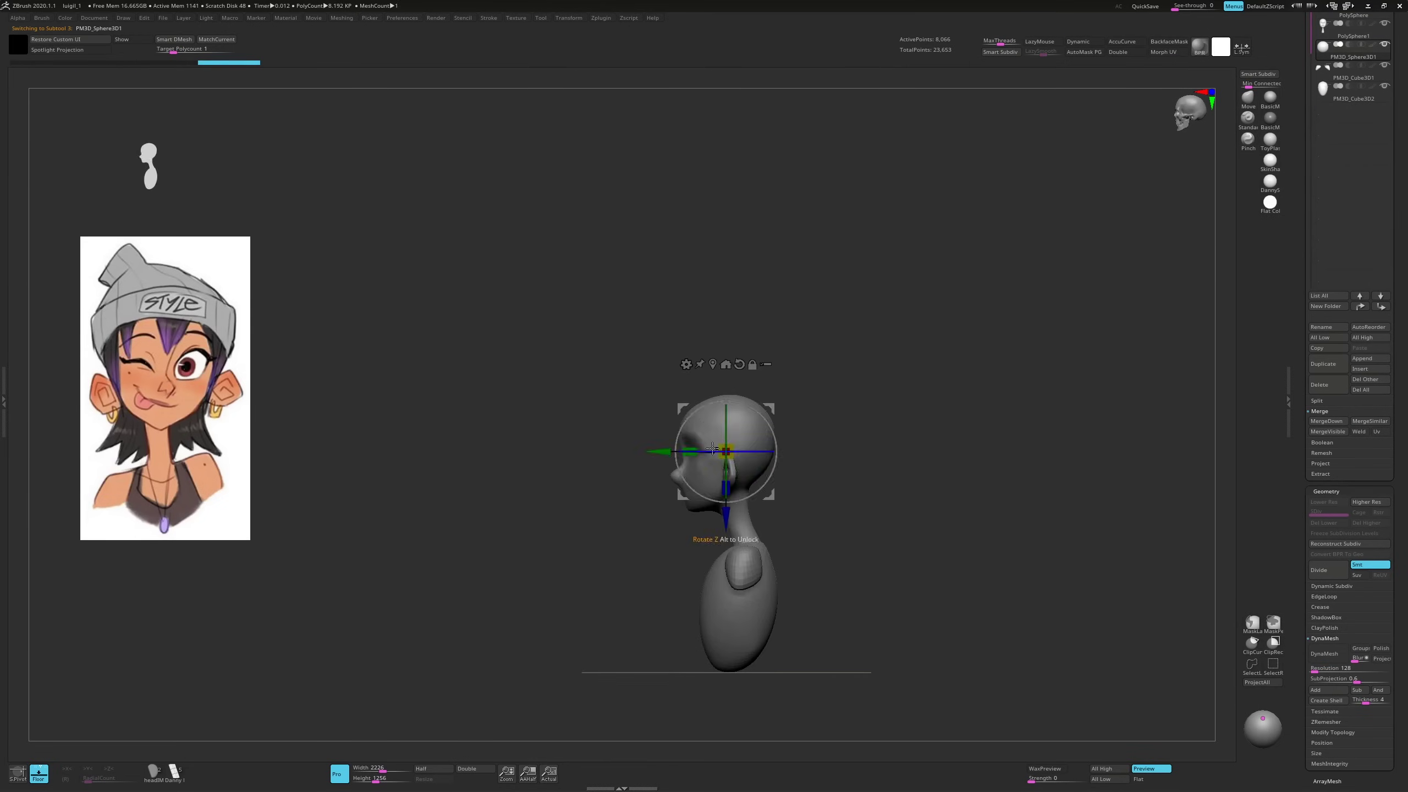
right_click_drag(721, 499, 637, 442)
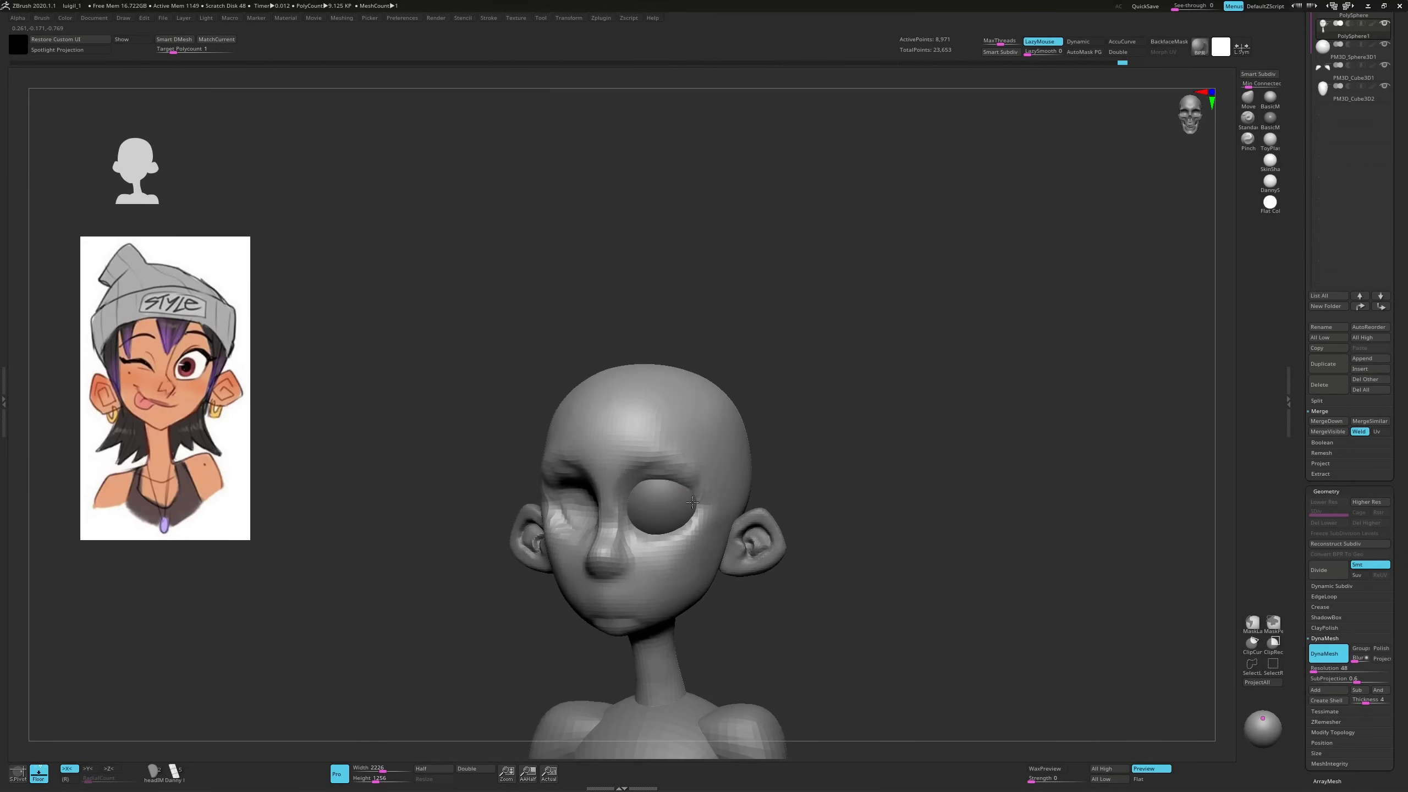
Sculpt the eyelids around the eyeballs and smooth the brow, nose and cheeks from several angles
mouse_move(704, 499)
right_mouse_down()
mouse_move(823, 457)
mouse_move(707, 487)
mouse_move(698, 441)
mouse_move(799, 451)
mouse_move(814, 434)
right_mouse_up()
key("l")
left_click(848, 471, "alt")
right_click_drag(848, 472, 733, 515)
left_click(791, 528, "alt")
key("space")
key("space")
key("space")
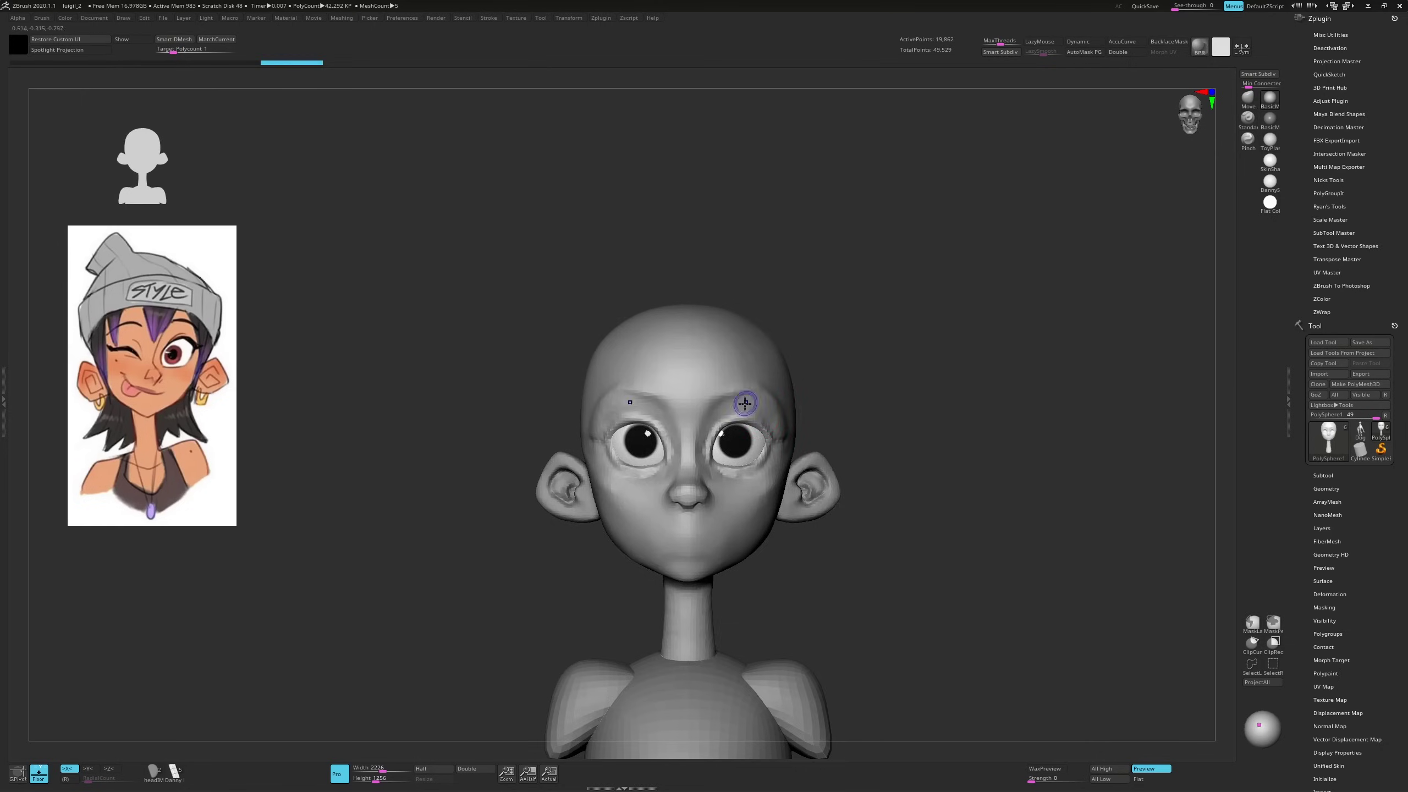
Sculpt closed, slightly smiling lips and refine the nose, brows and cheeks of the face
mouse_move(665, 499)
right_mouse_down()
mouse_move(681, 430)
mouse_move(939, 393)
mouse_move(898, 408)
mouse_move(946, 405)
mouse_move(936, 468)
mouse_move(871, 487)
mouse_move(930, 480)
mouse_move(905, 496)
right_mouse_up()
key("l")
key("l")
key("l")
right_click_drag(908, 400, 769, 410)
key("l")
key("space")
key("l")
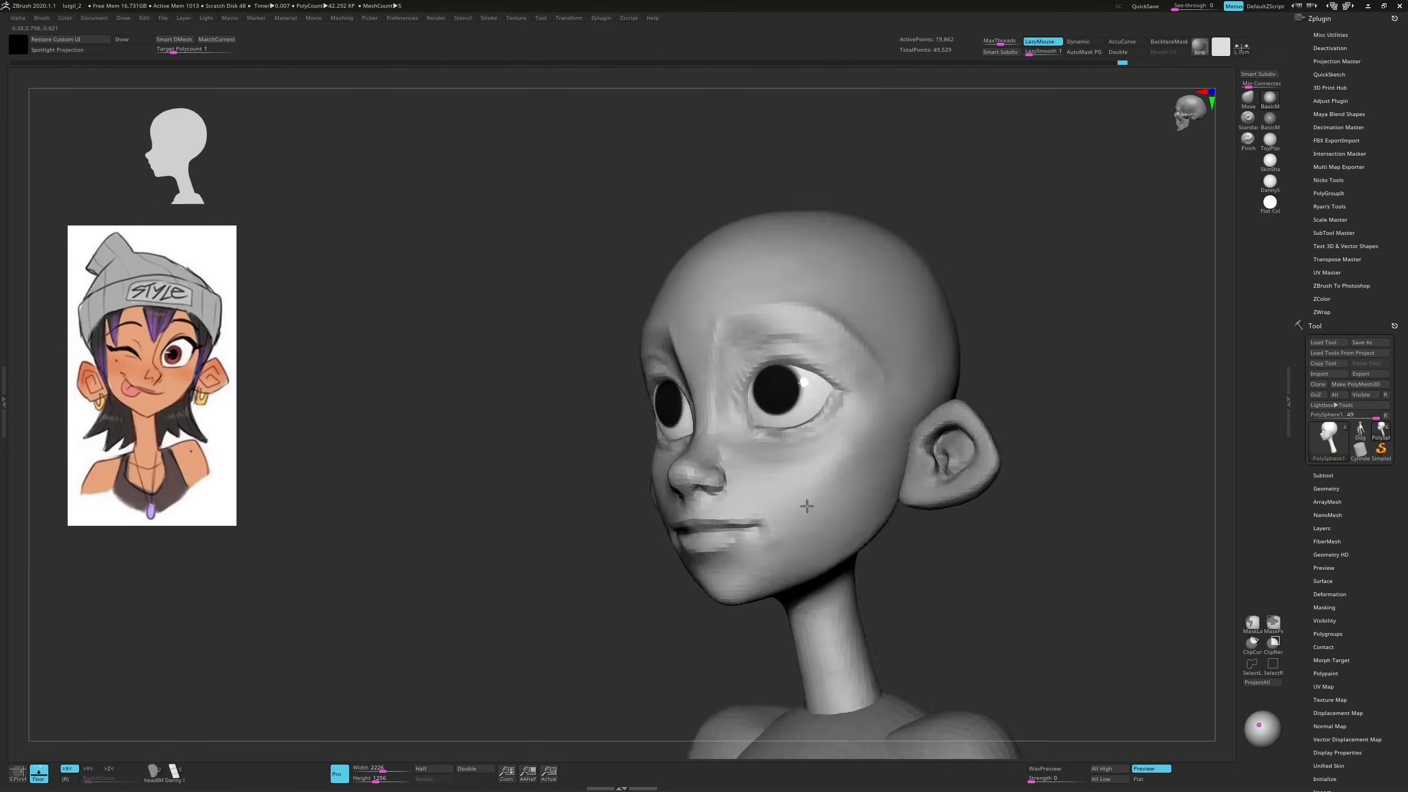
right_click_drag(807, 506, 697, 540)
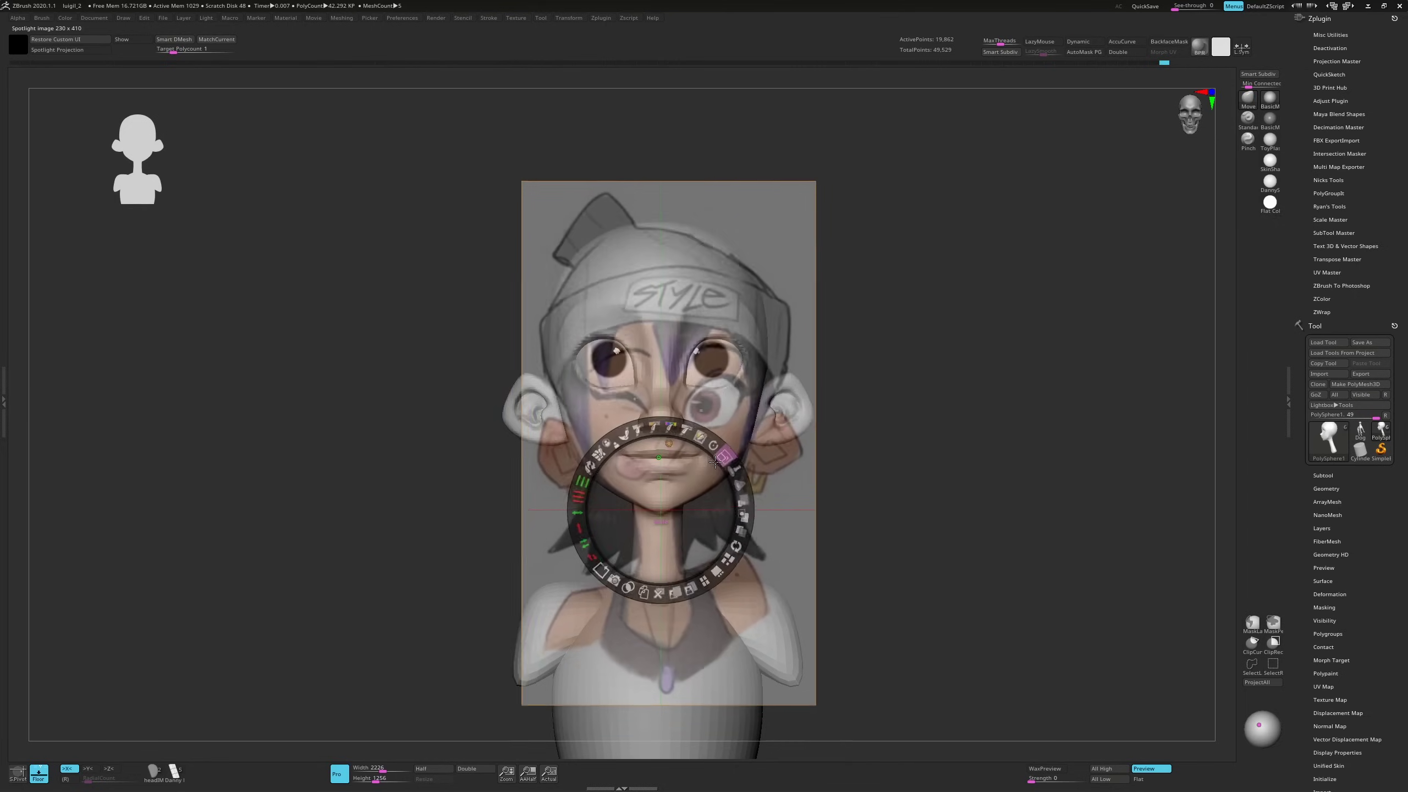
Scale the overlaid Spotlight reference to the bust and refine the face and ear proportions to match it
left_click_drag(715, 462, 780, 409)
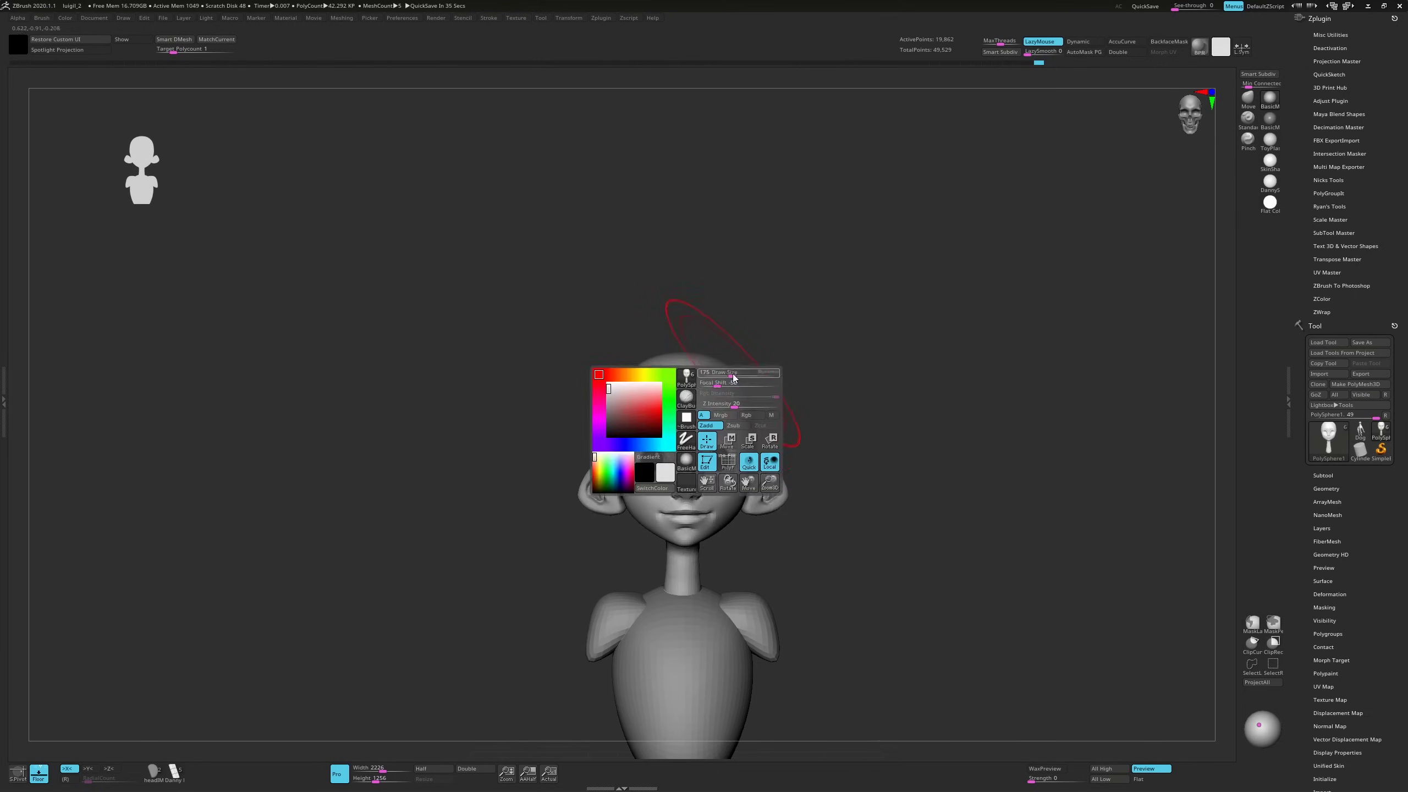
key("z")
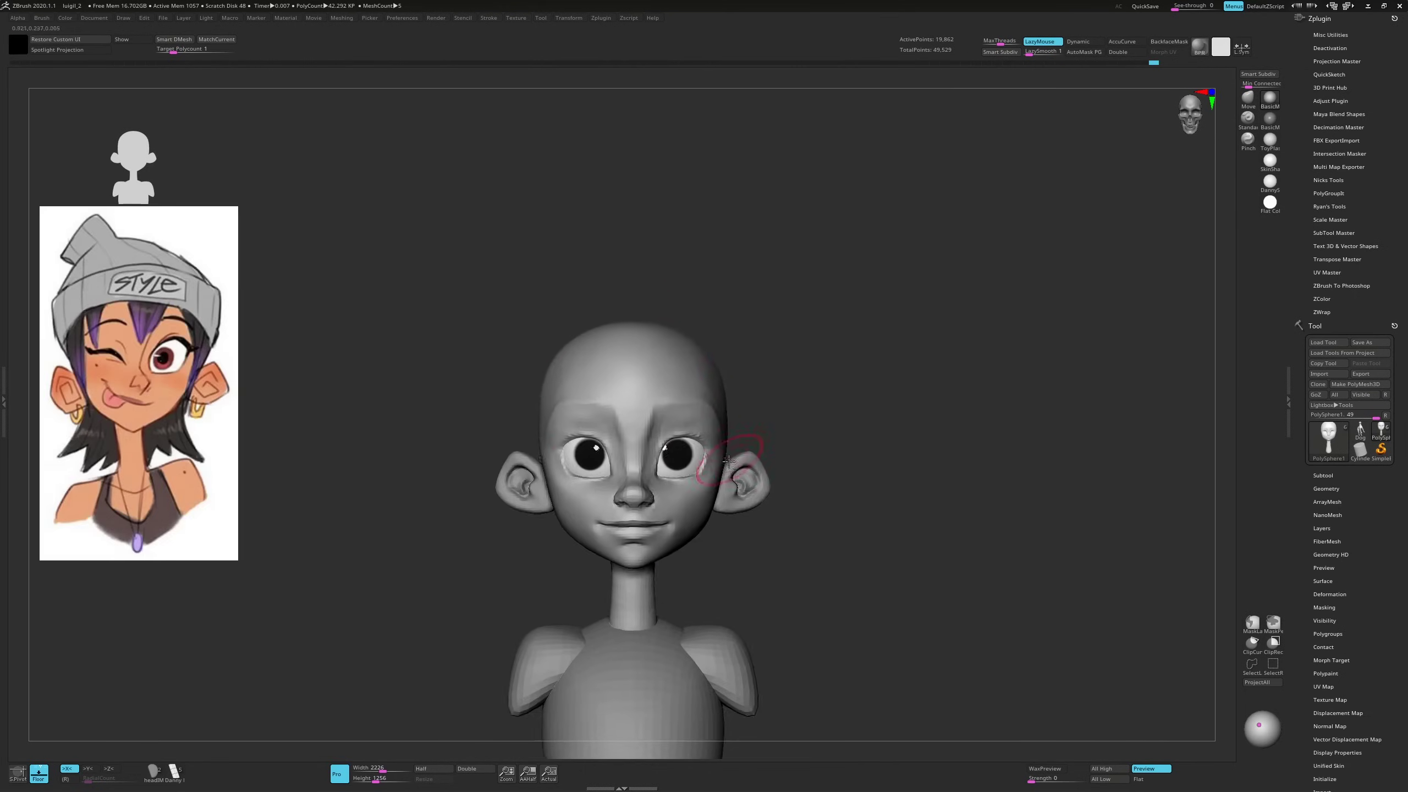
mouse_move(831, 389)
left_mouse_down()
mouse_move(720, 421)
mouse_move(804, 421)
mouse_move(617, 439)
mouse_move(693, 449)
mouse_move(698, 471)
mouse_move(721, 461)
left_mouse_up()
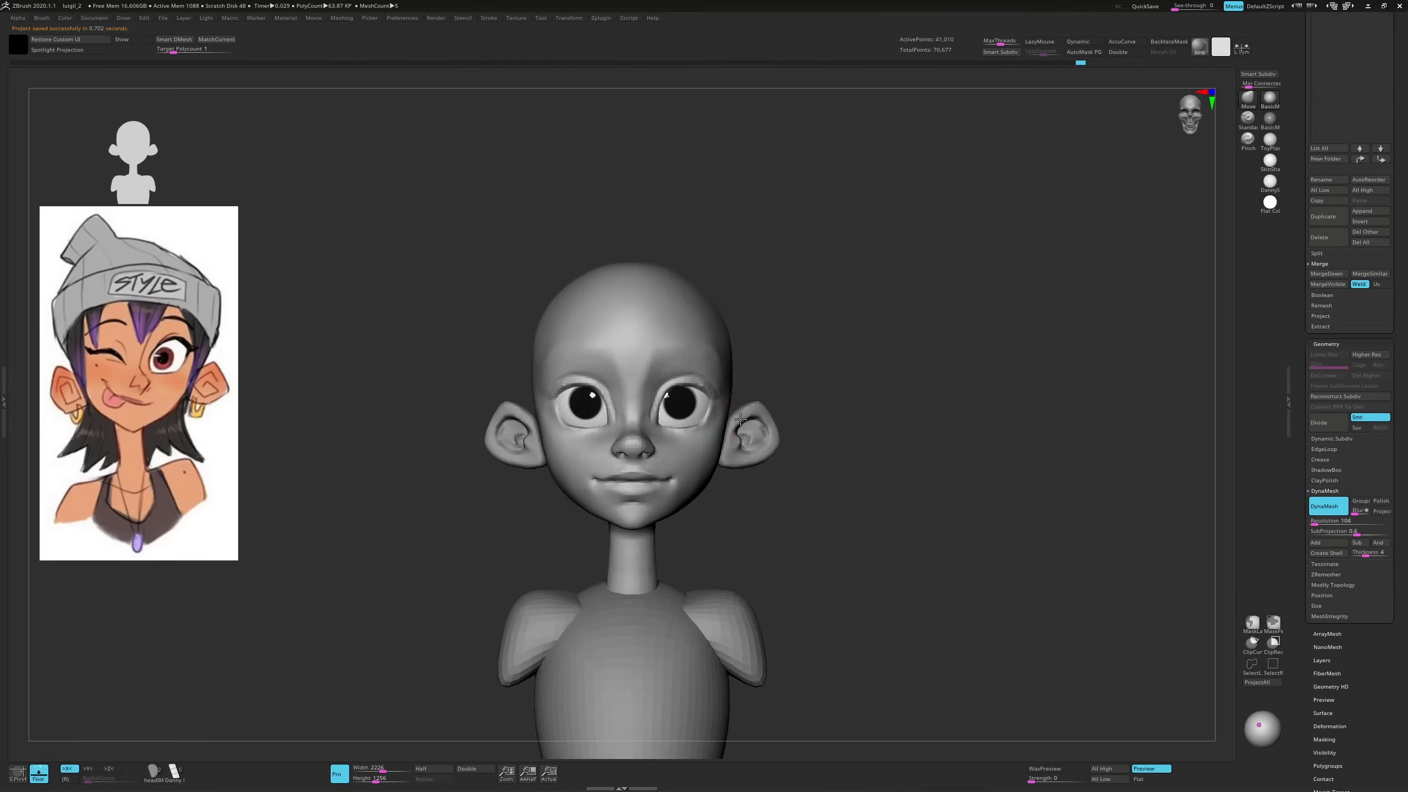
mouse_move(740, 420)
left_mouse_down()
mouse_move(715, 454)
mouse_move(728, 408)
mouse_move(754, 418)
left_mouse_up()
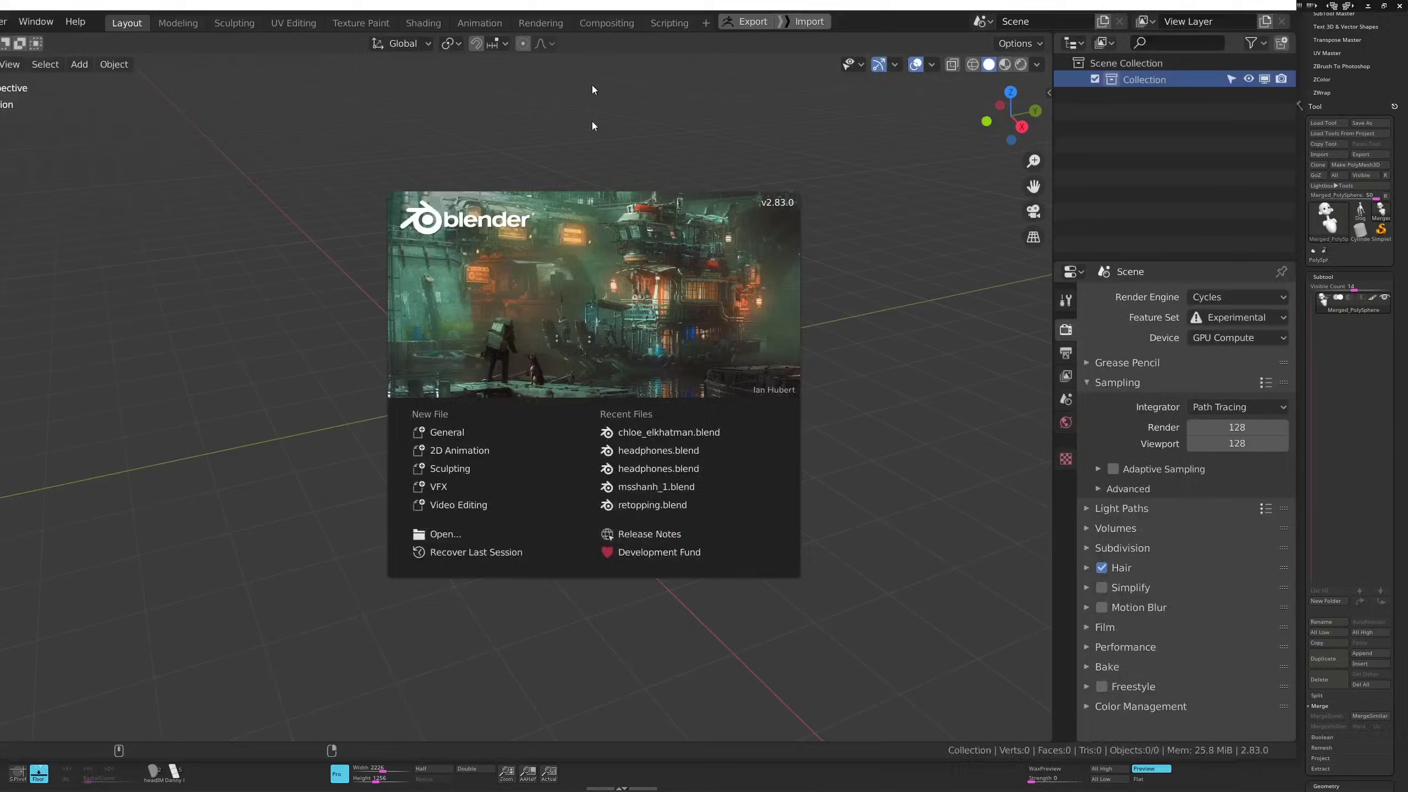
Switch to Blender, import the merged sculpt and start a SpeedRetopo mesh with BSurface
left_click(592, 121)
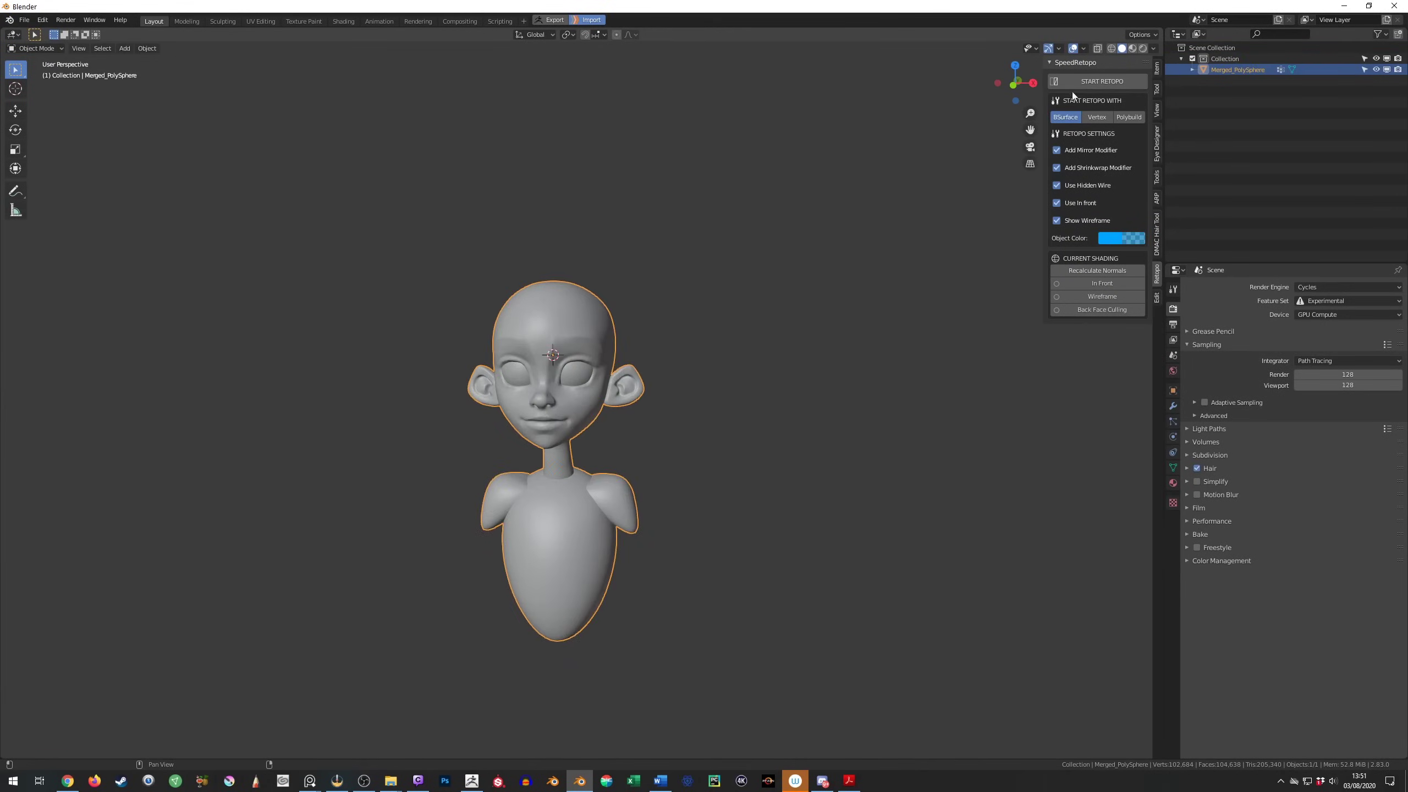
key("Tab")
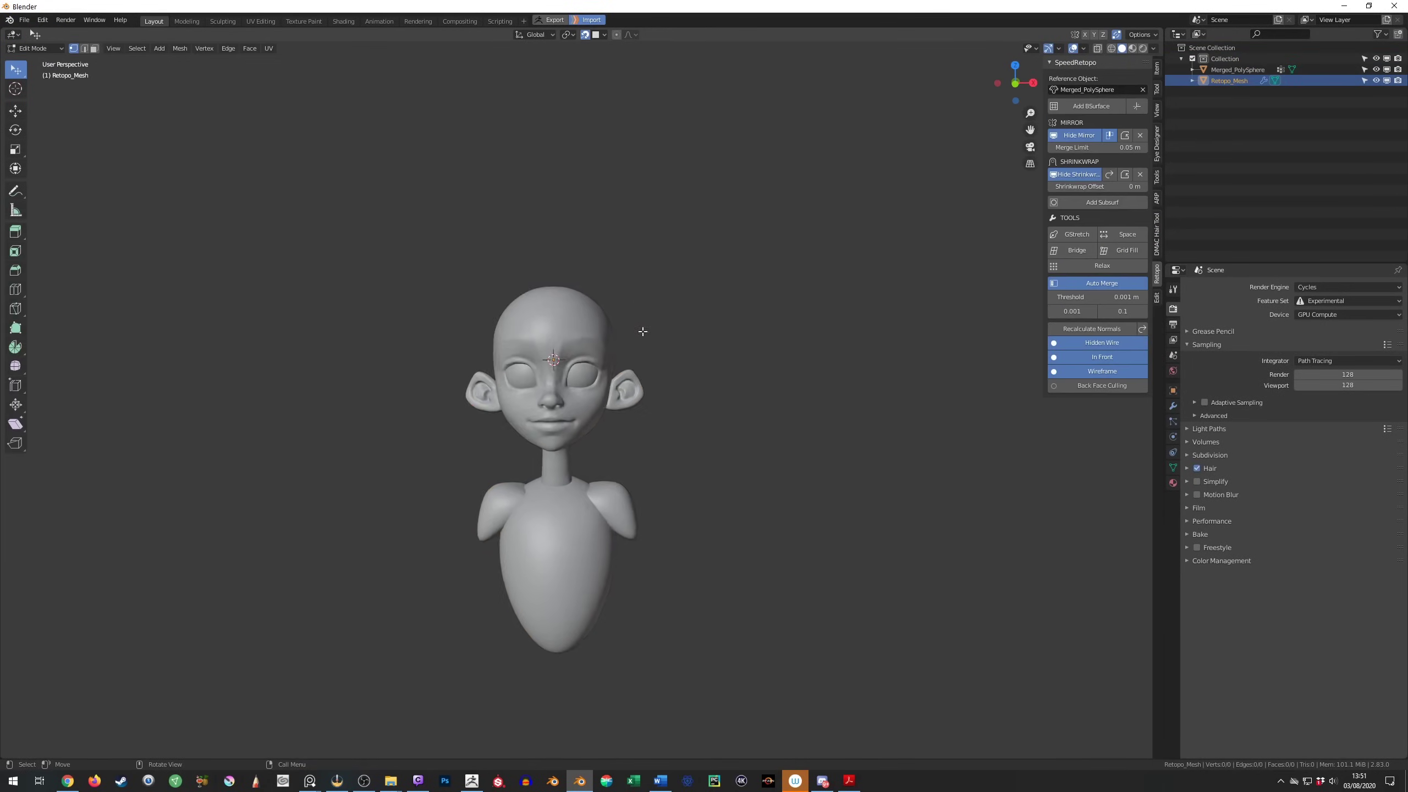
Build a mirrored ring of retopology faces around the eyes and move its vertices along the sculpt's surface
scroll(638, 328, "up", 5)
middle_click_drag(640, 327, 636, 415)
middle_click_drag(667, 461, 612, 505)
middle_click_drag(588, 398, 562, 386)
key("ctrl+z")
key("g")
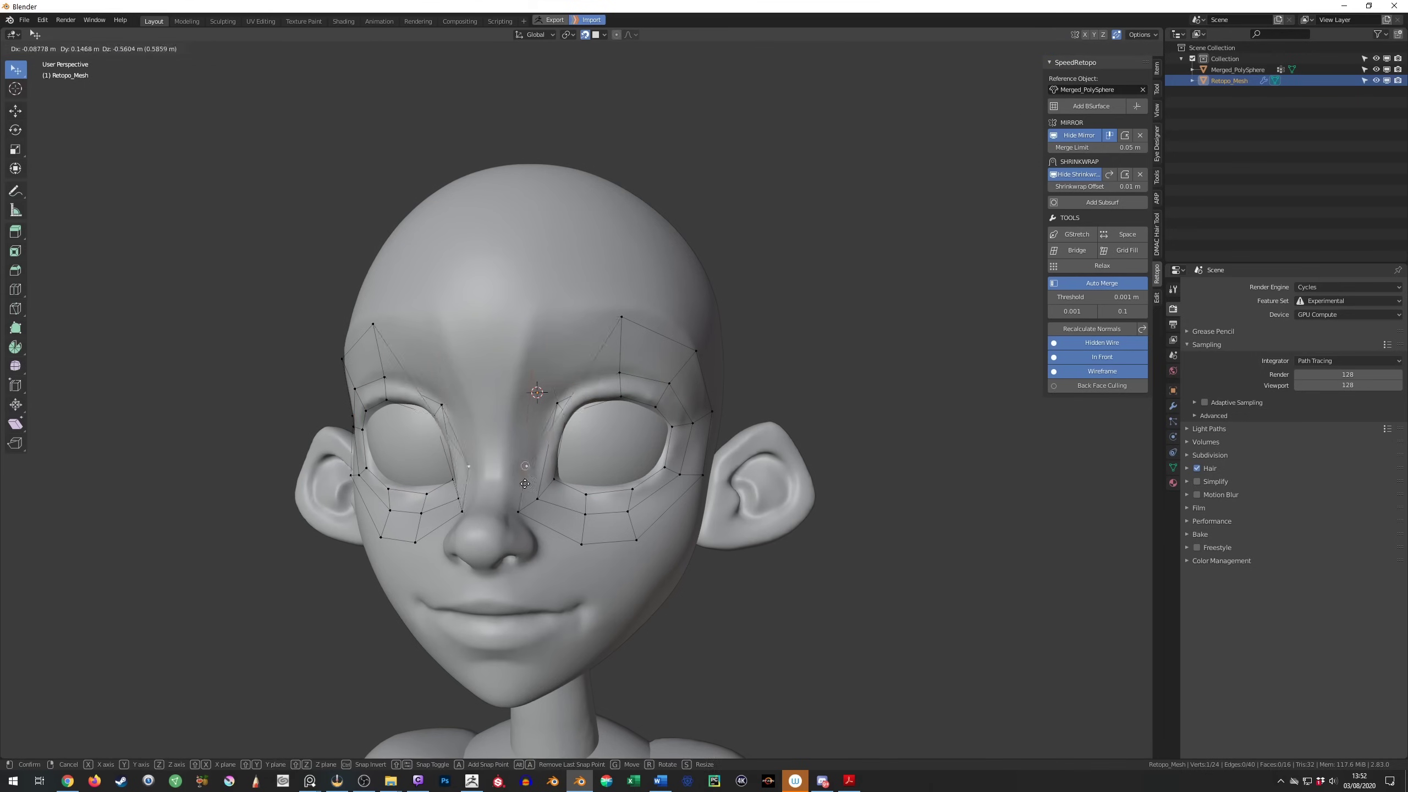
Extend the retopology mesh from the eyes over the nose and build face loops around the lips and chin
scroll(541, 493, "up", 3)
key("e")
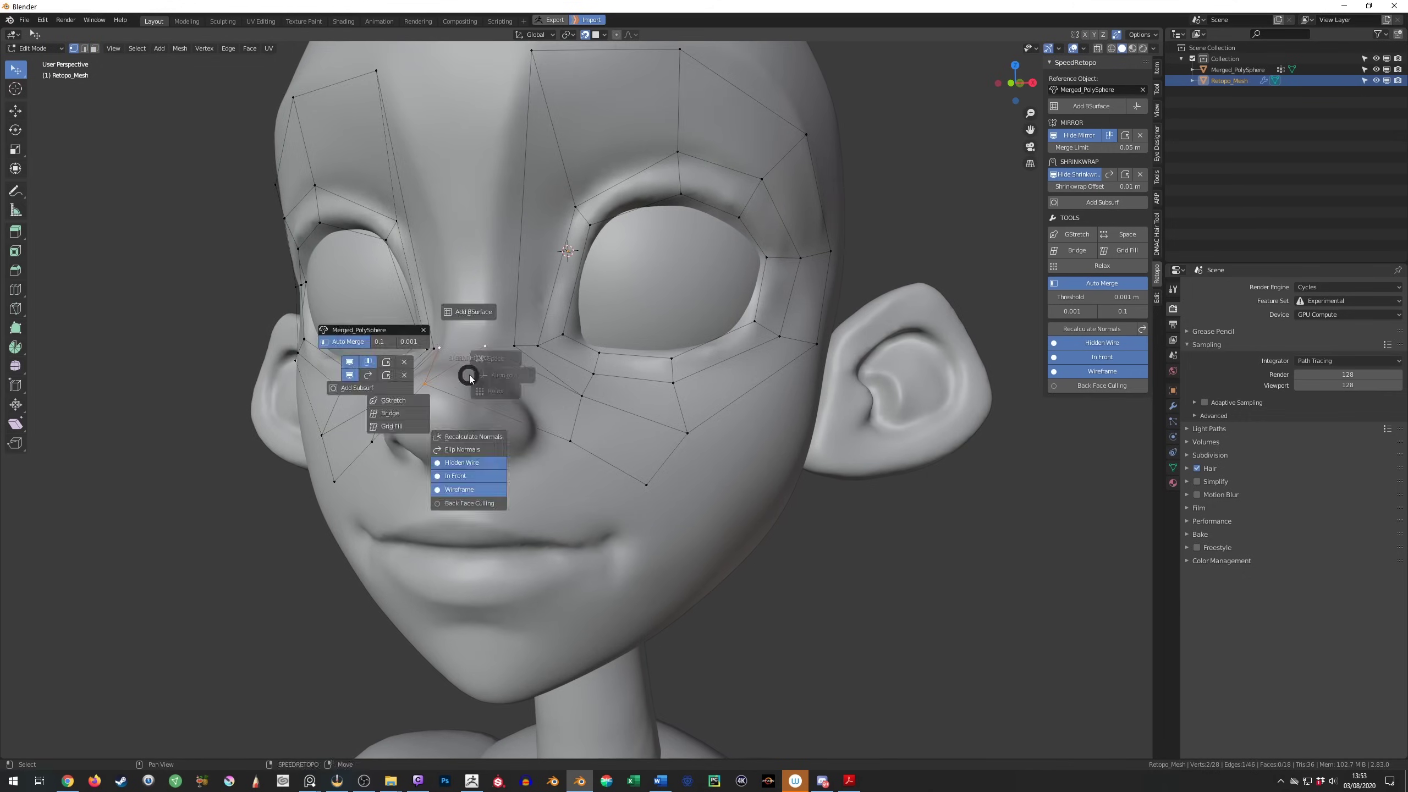
middle_click_drag(513, 382, 627, 508)
middle_click_drag(685, 464, 749, 515)
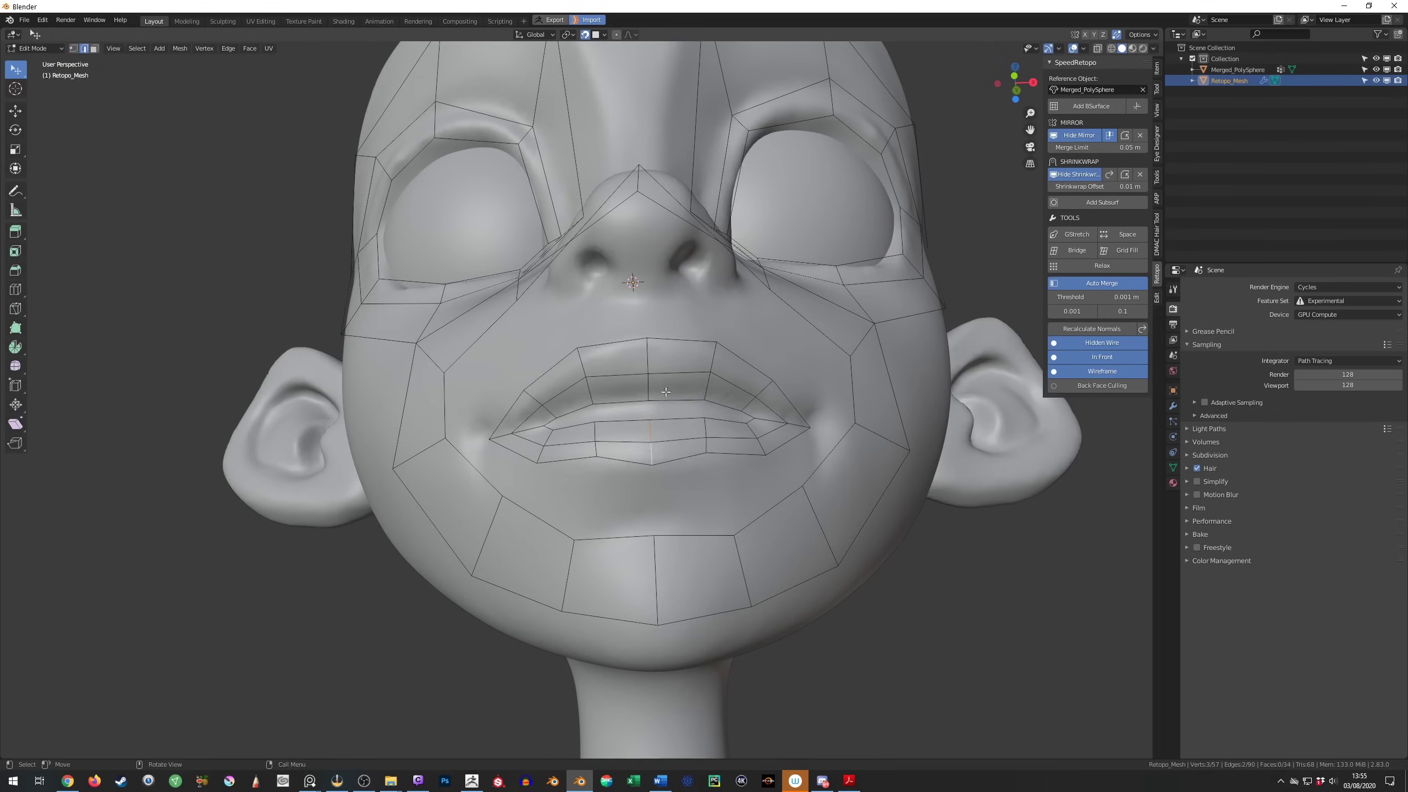
key("alt+a")
Add a BSurface loop around the ear and reposition the vertices in front of it
middle_click_drag(754, 372, 594, 390)
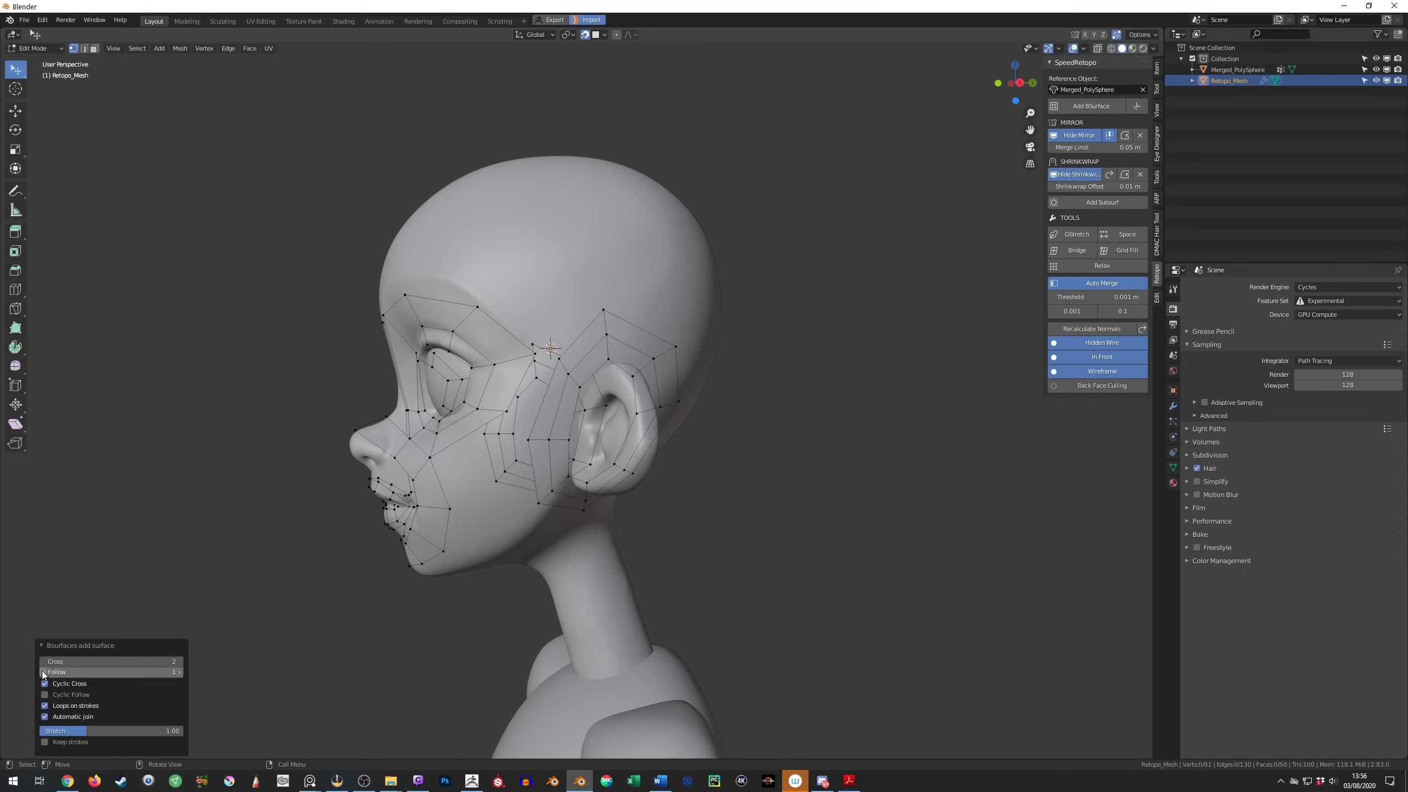
scroll(676, 487, "down", 2)
key("z")
key("g")
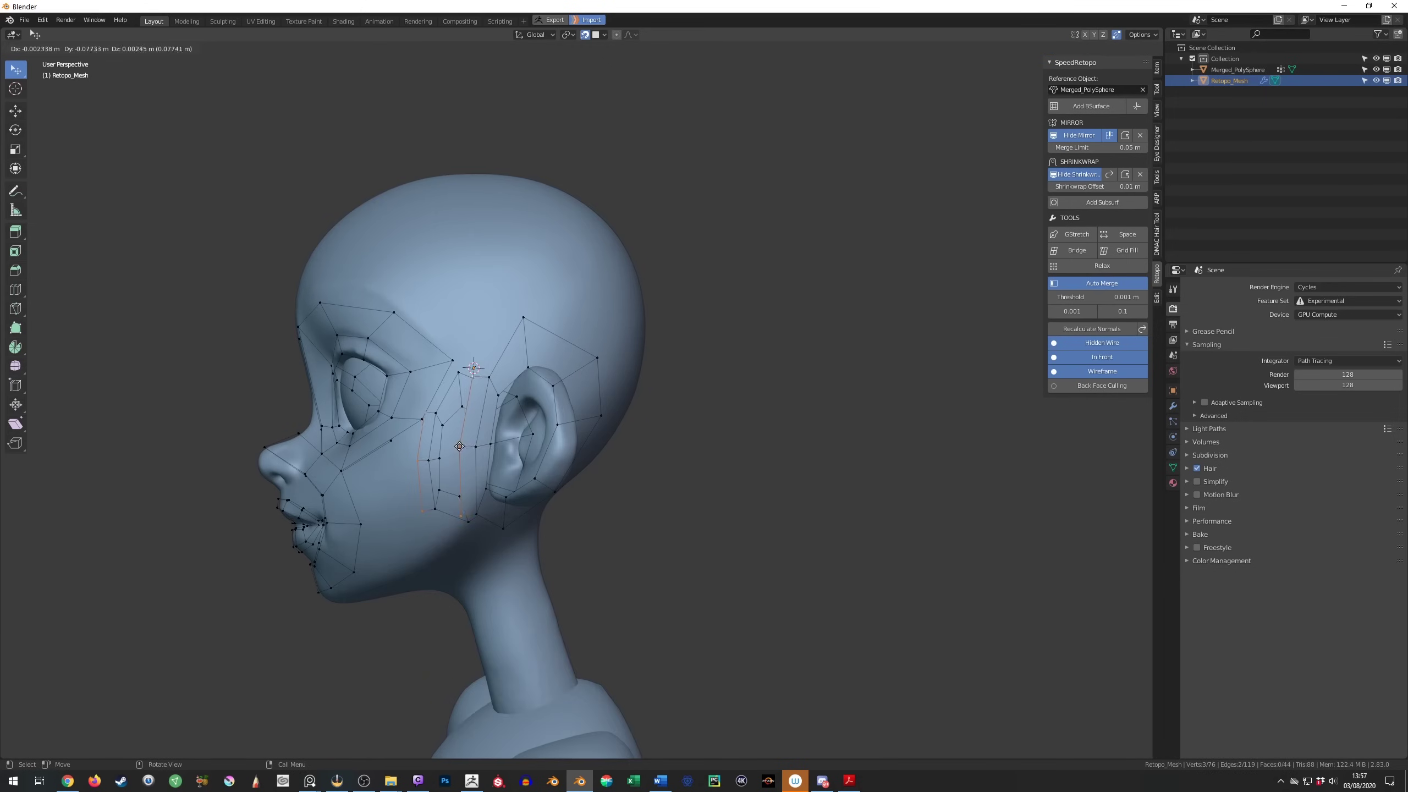
left_click(460, 446)
Fill faces across the cheek and jawline, moving vertices to link the mouth loops toward the ear
scroll(556, 505, "up", 3)
left_click(545, 562)
left_click(499, 555)
middle_click_drag(499, 555, 631, 506, "shift")
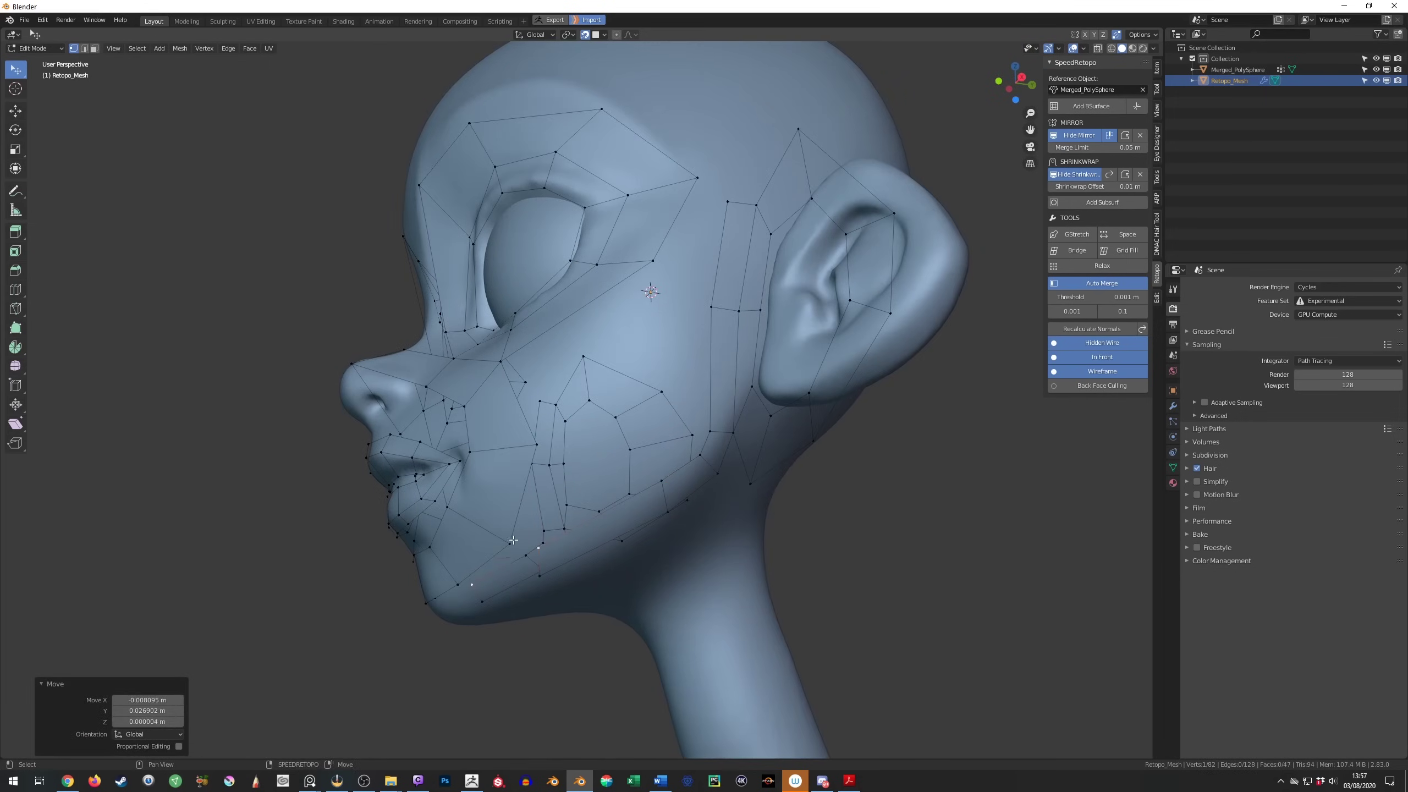
key("f")
key("g")
middle_click_drag(510, 540, 743, 262)
key("f")
key("alt+a")
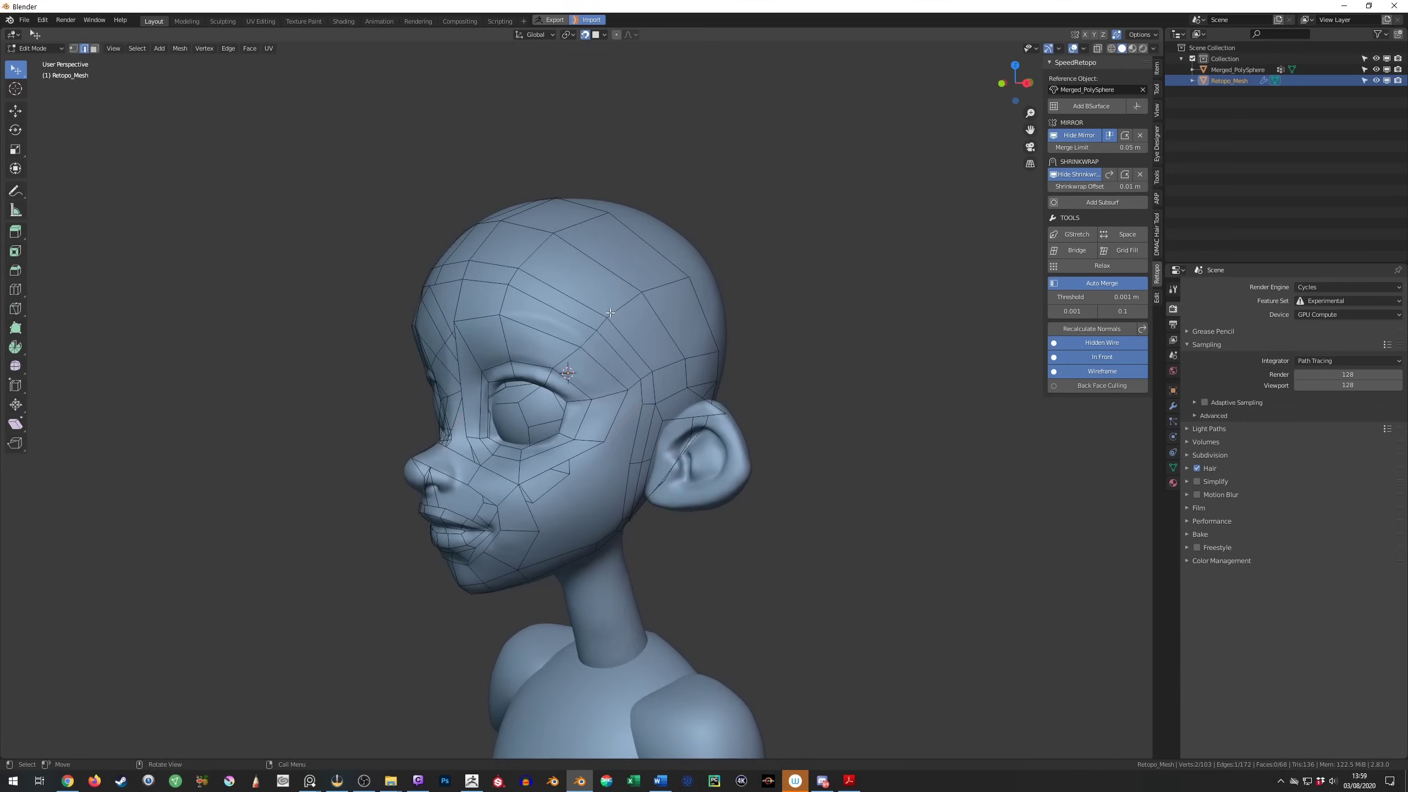
Extrude retopology edges over the cranium and around the back of the head
middle_click_drag(582, 411, 544, 399)
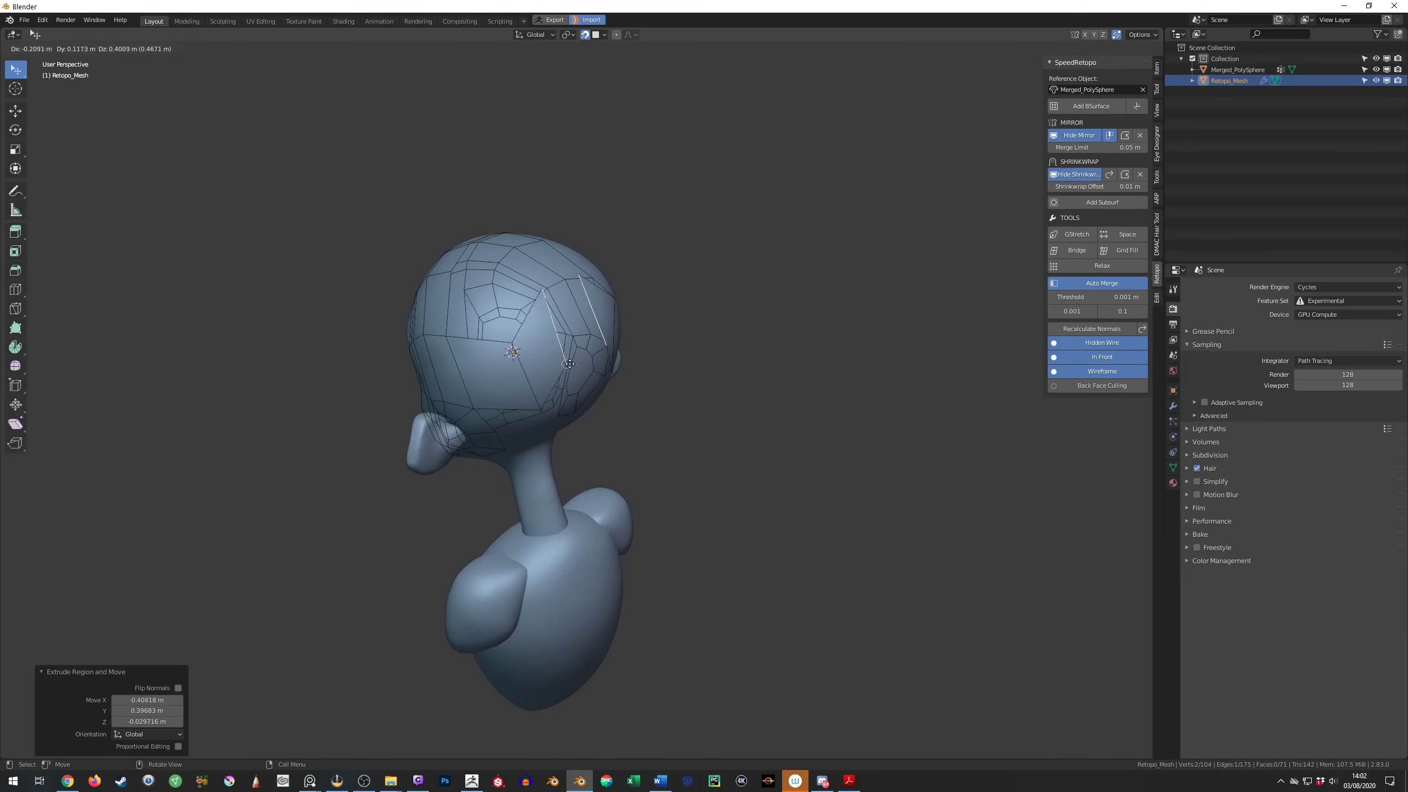
middle_click_drag(551, 385, 562, 372)
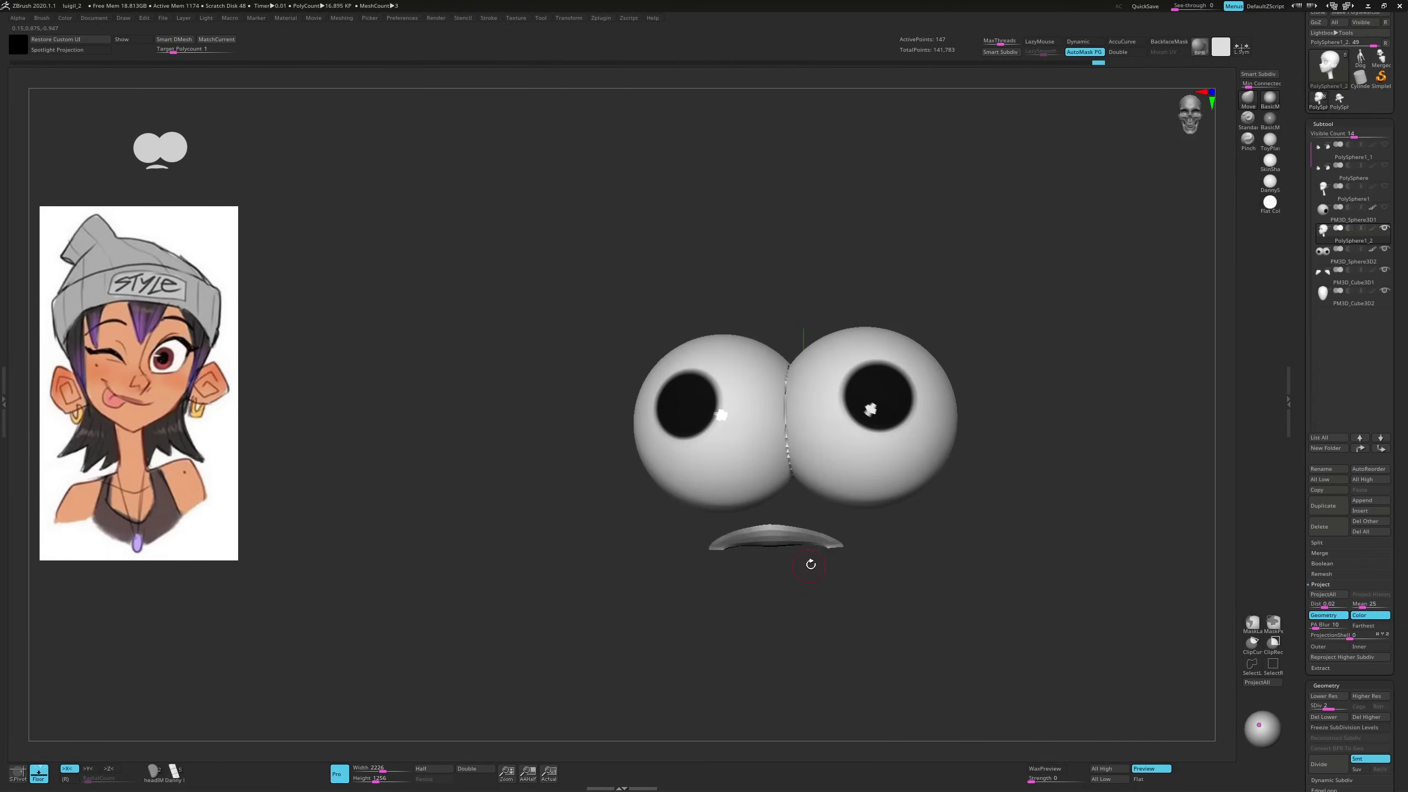
Switch to ZBrush and reshape the unmasked upper lip of the retopologised head
mouse_move(811, 564)
left_mouse_down()
mouse_move(867, 536)
mouse_move(837, 572)
left_mouse_up()
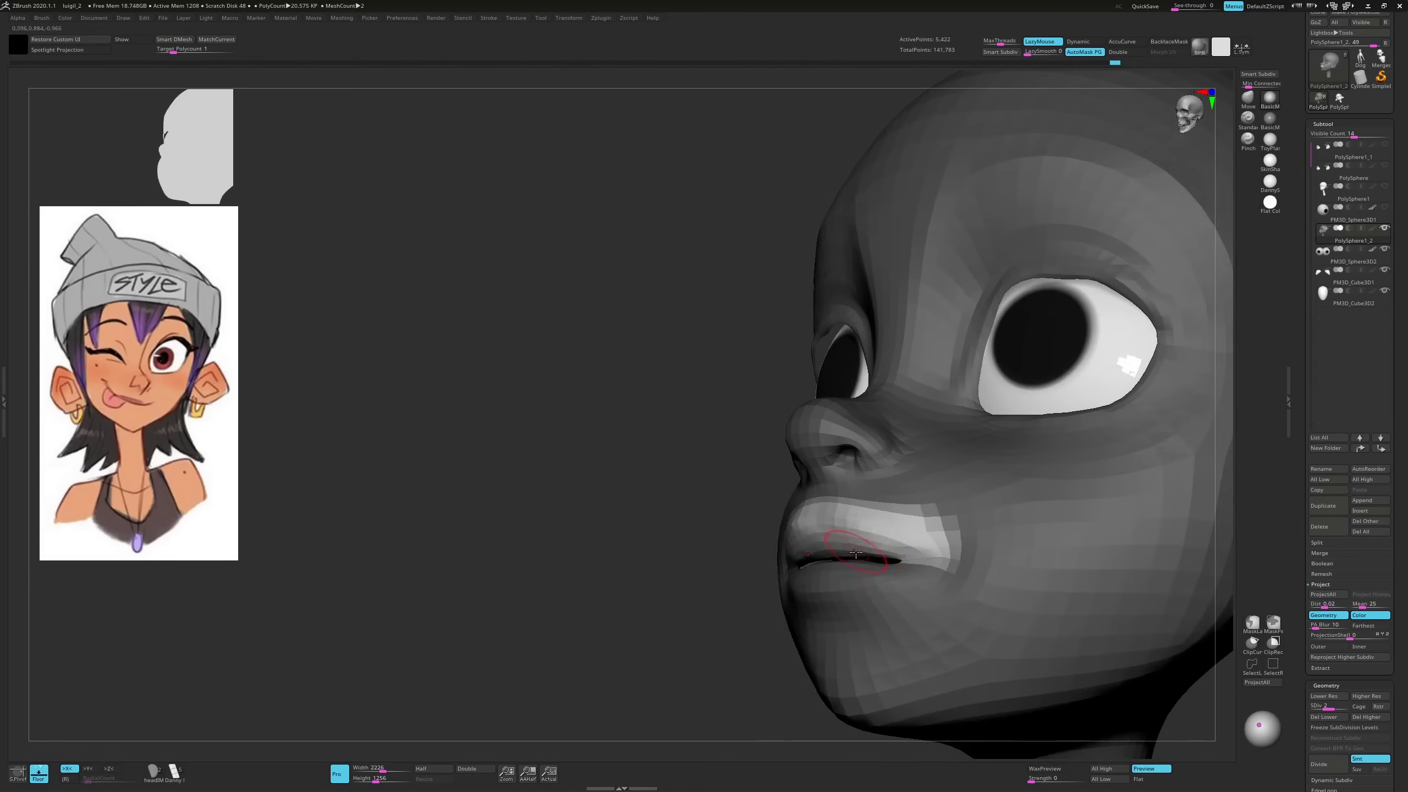
left_click_drag(854, 554, 893, 527)
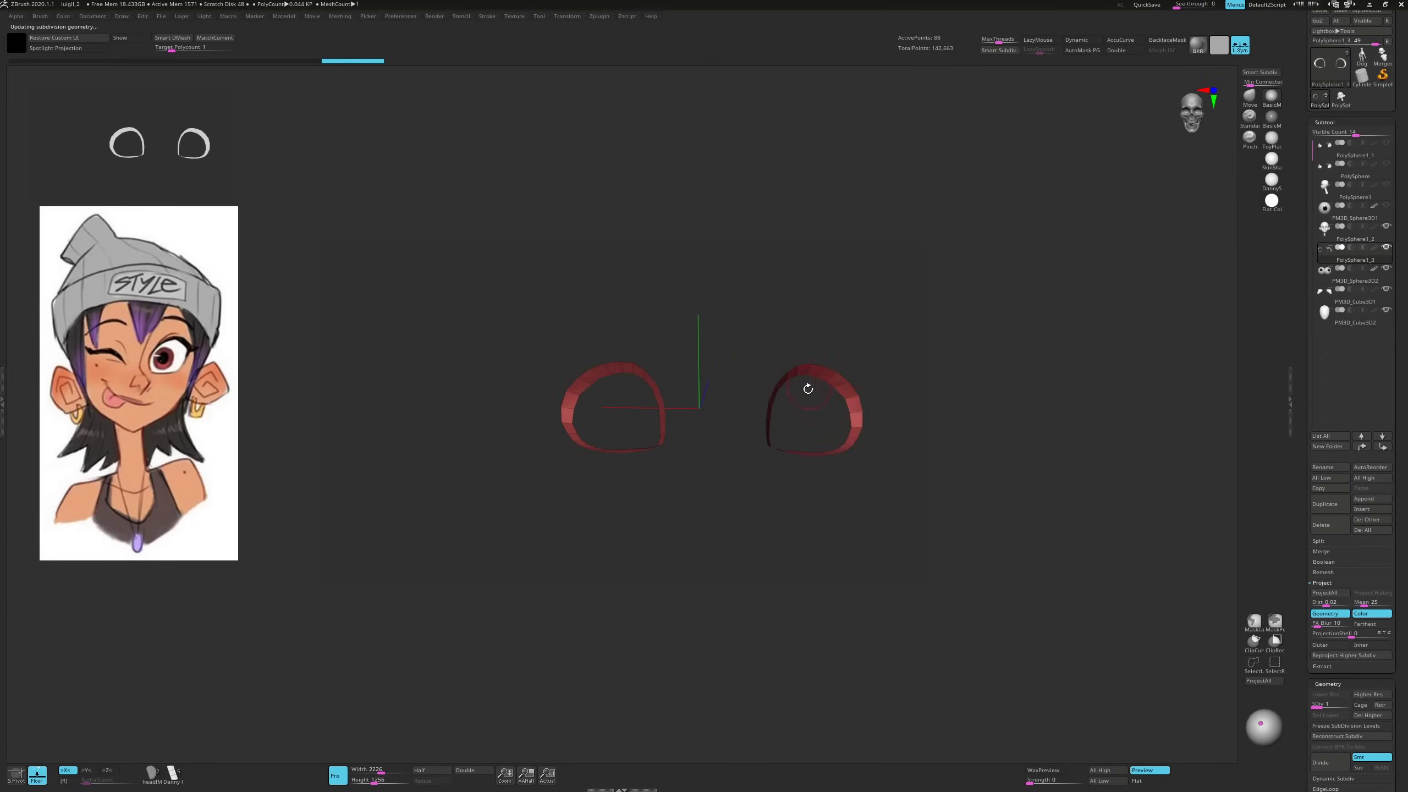
Select the head subtool and subdivide its mesh for further refinement around the eyes and brow
left_click_drag(808, 386, 718, 476)
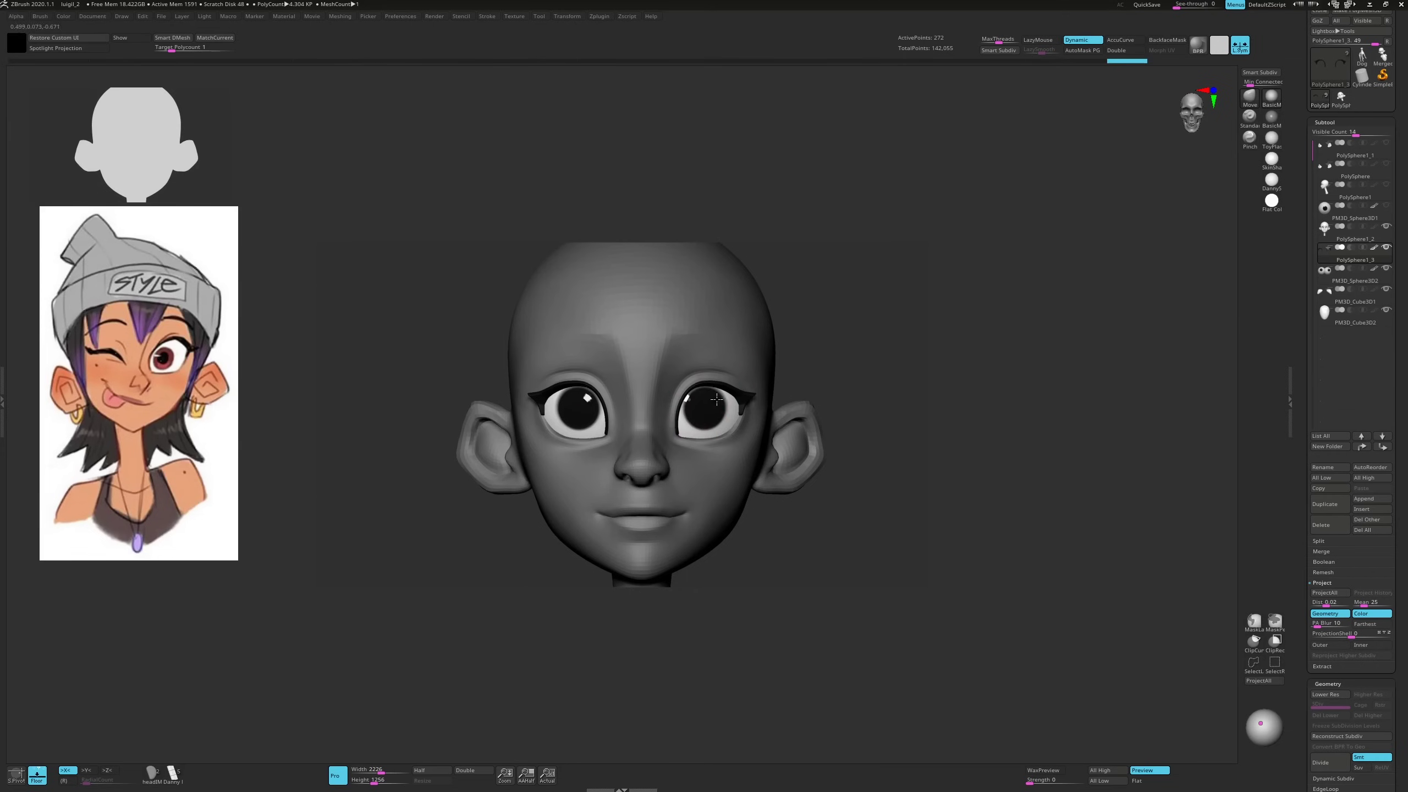
left_click(716, 399, "alt")
key("space")
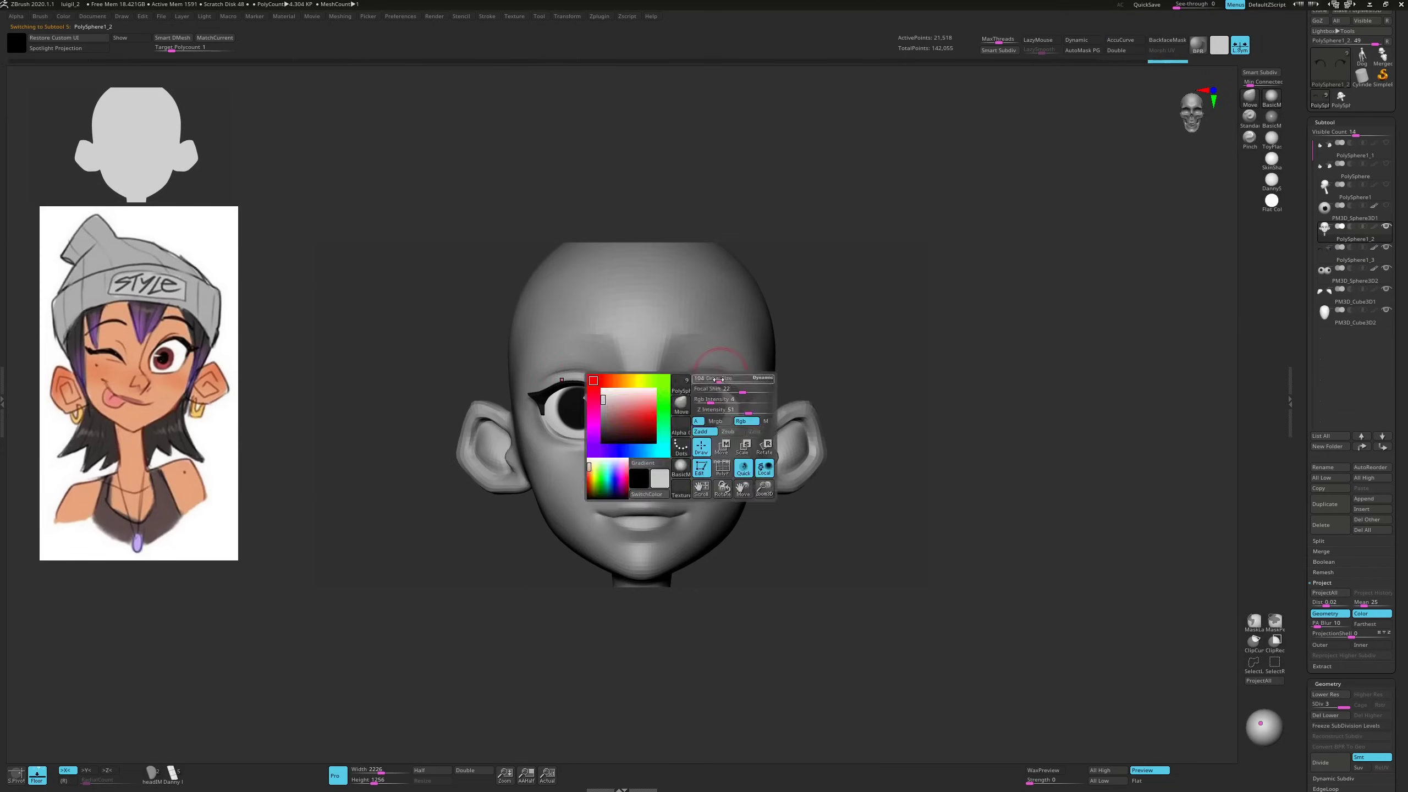
key("ctrl+d")
mouse_move(709, 369)
right_mouse_down()
mouse_move(637, 377)
mouse_move(712, 386)
right_mouse_up()
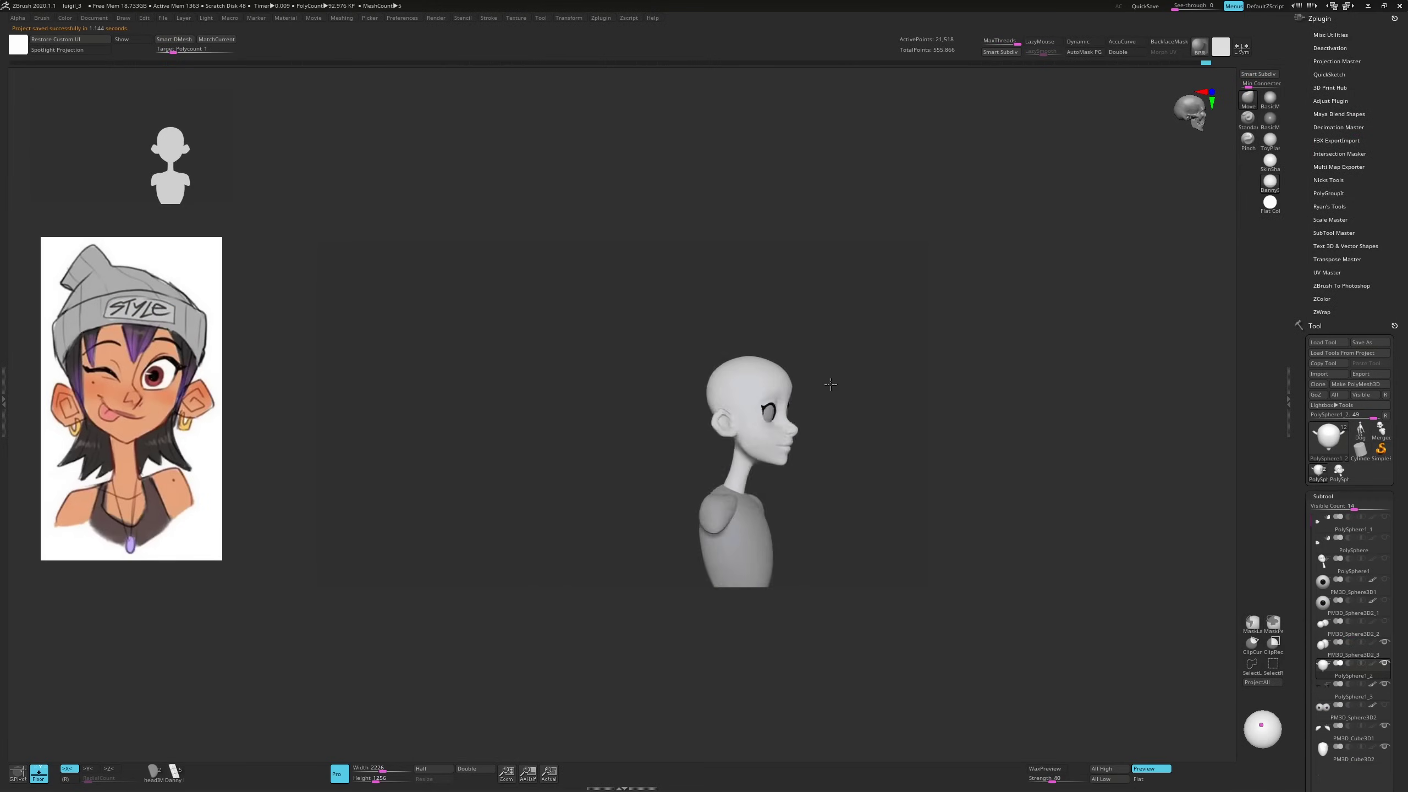
Extract a cap shell over the top of the head as the beanie base and remesh it
key("space")
left_click(902, 494)
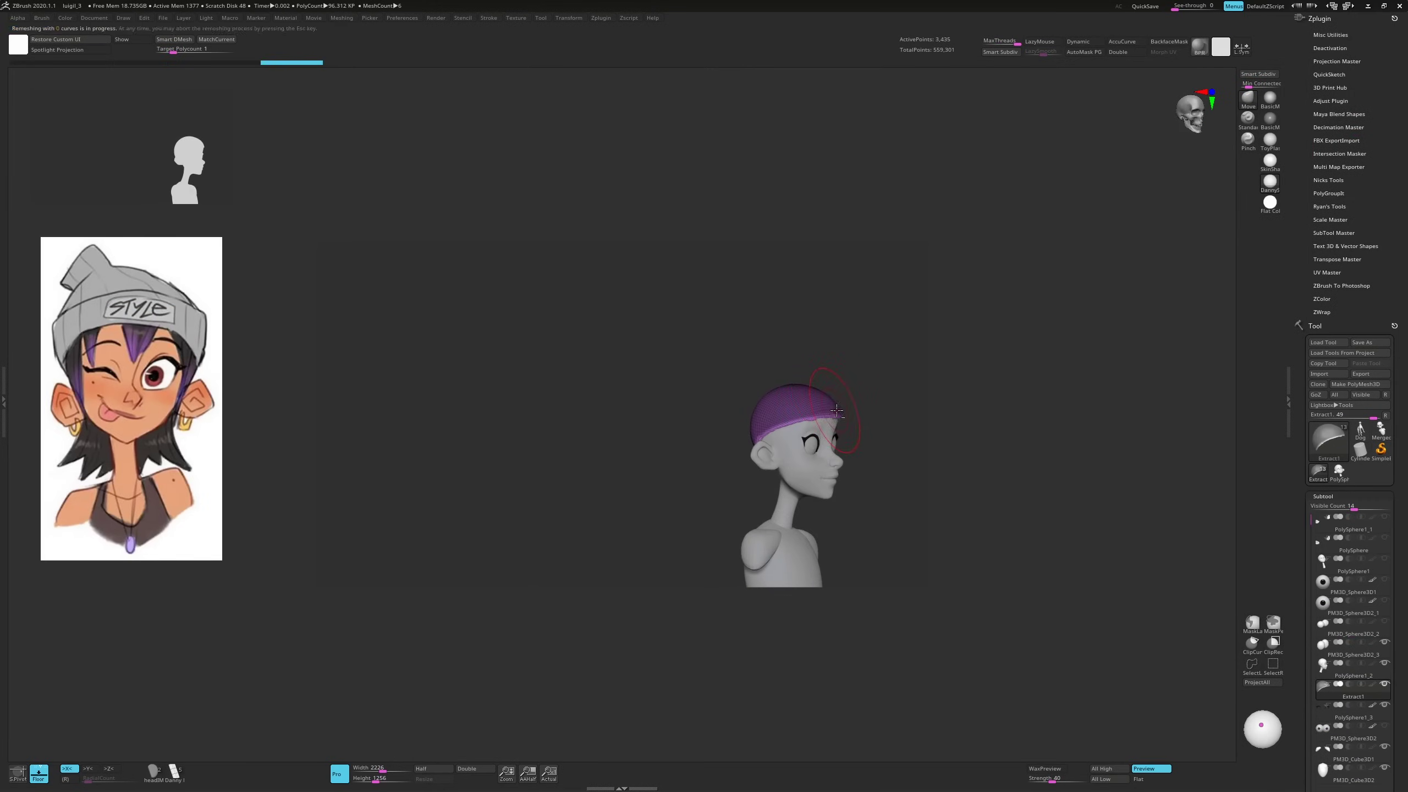
right_click_drag(788, 444, 857, 442, "shift")
left_click(1330, 581)
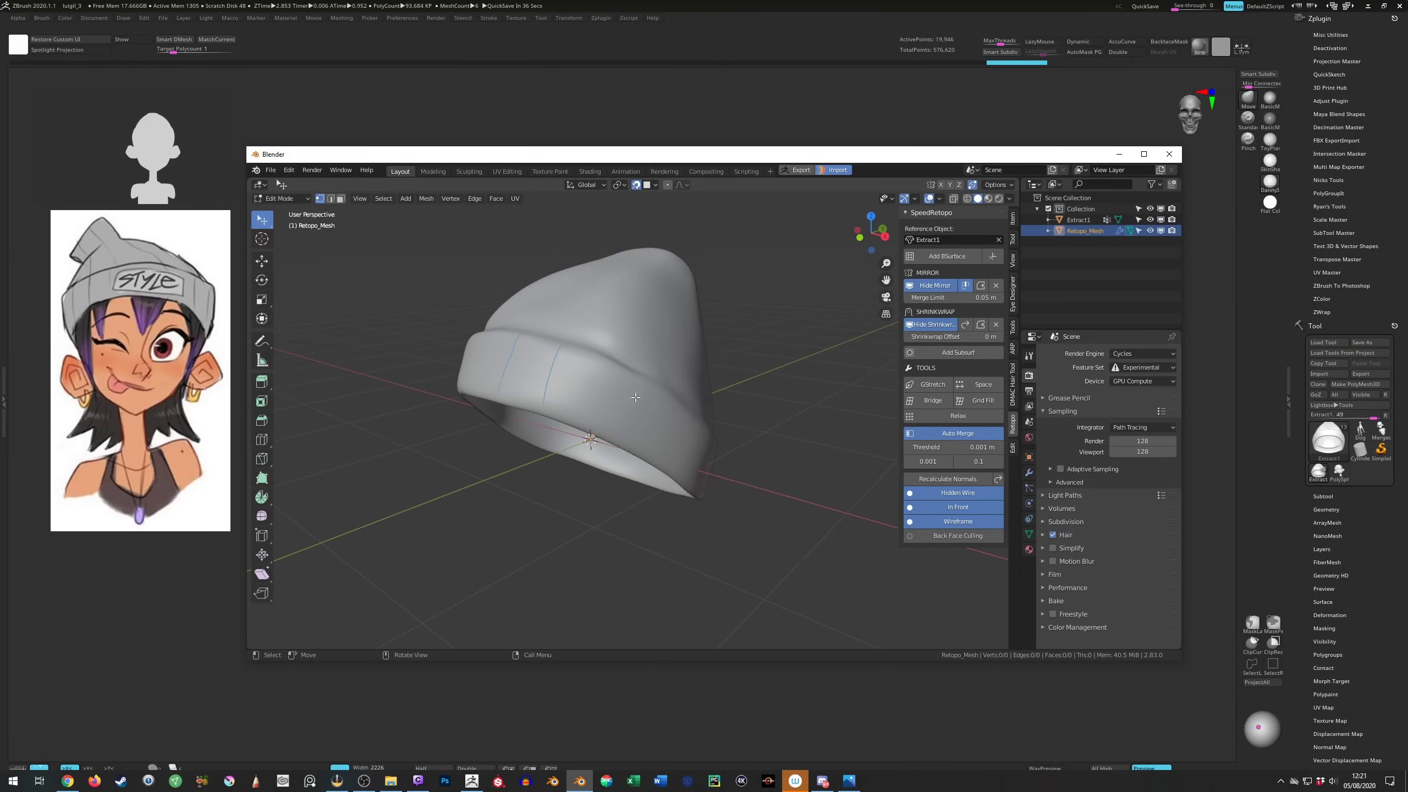
Switch to Blender and add a BSurface retopology strip across the beanie's folded brim
mouse_move(626, 399)
middle_mouse_down()
mouse_move(646, 426)
mouse_move(870, 402)
middle_mouse_up()
left_click(947, 256)
middle_click_drag(585, 503, 290, 553)
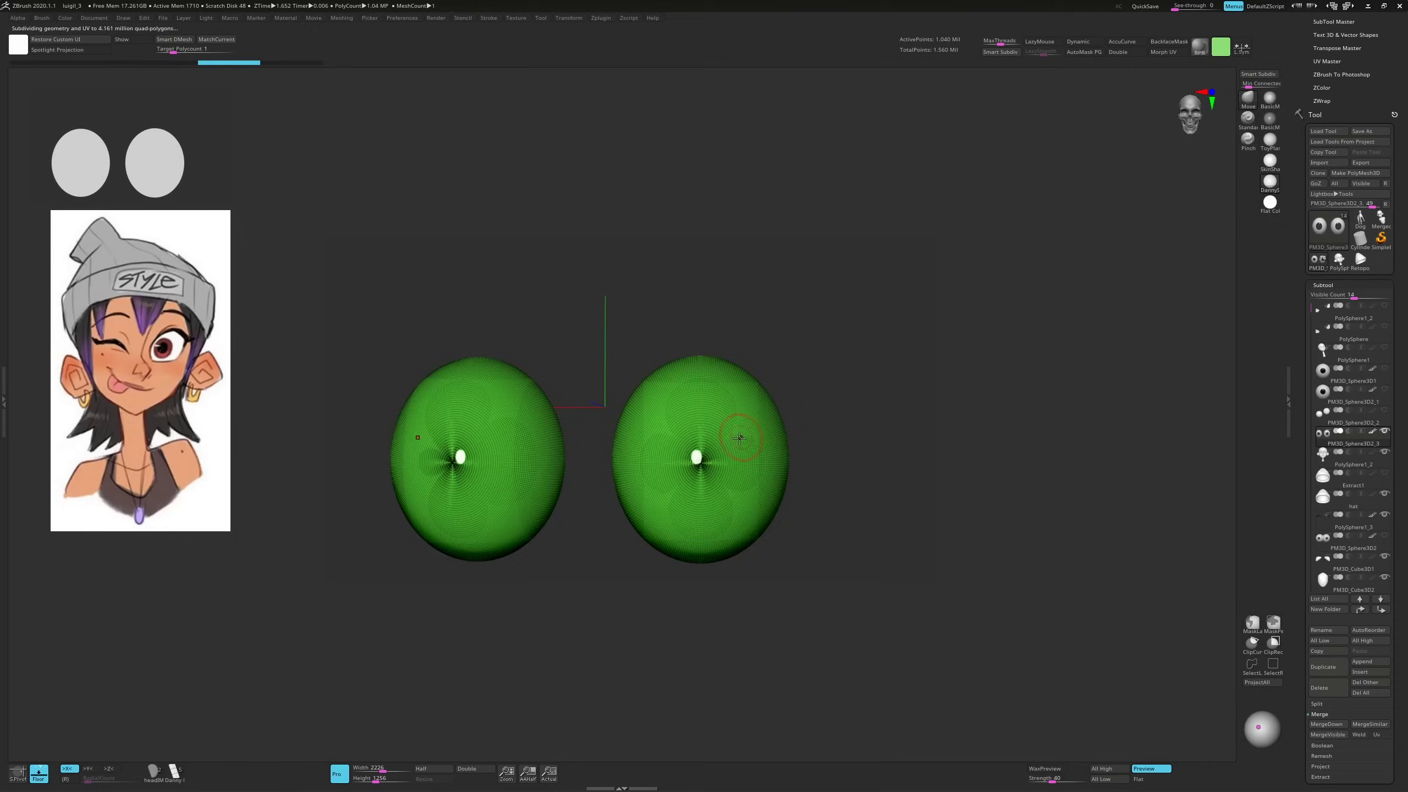
Switch to ZBrush, paint the eyes with red irises and black pupils, and rough out the hair beside the neck
key("space")
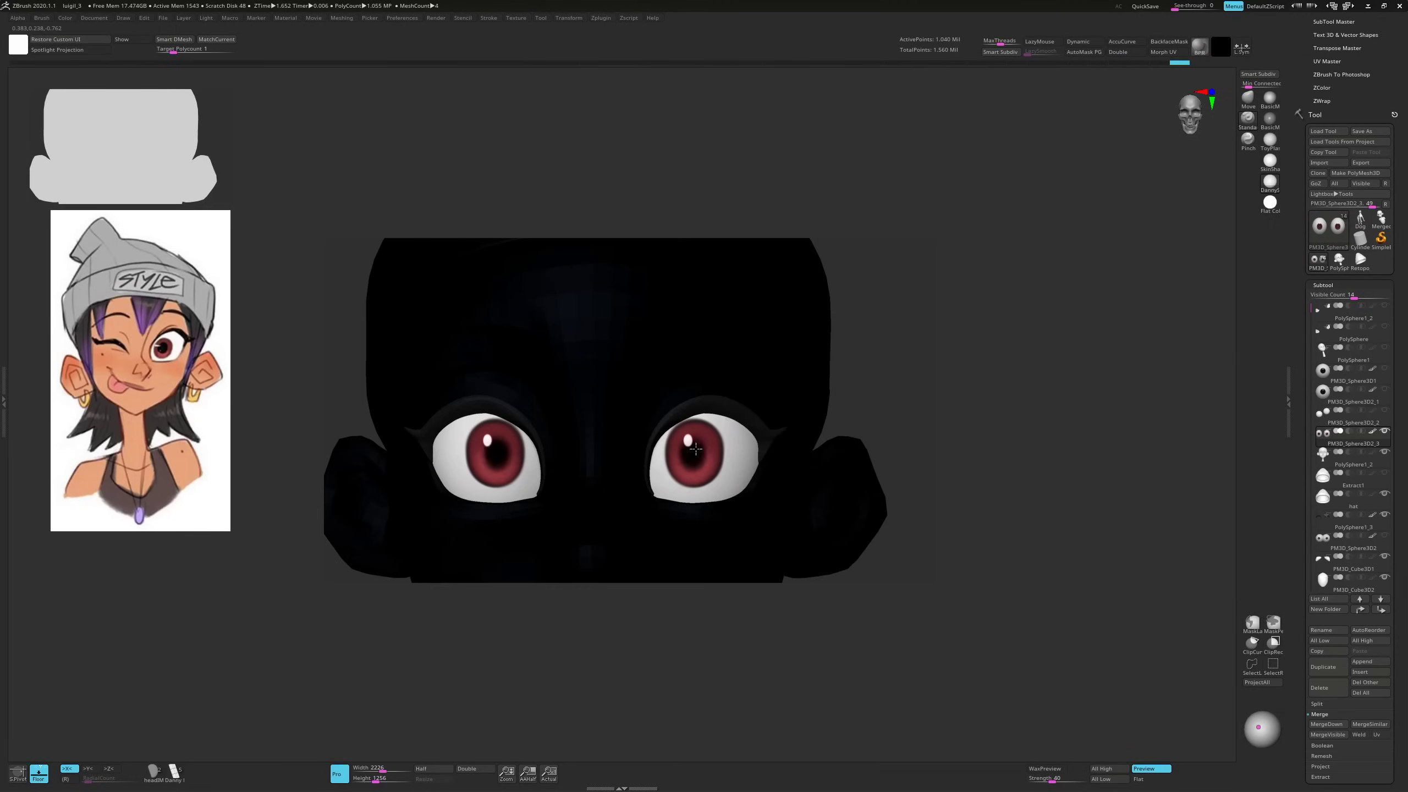
left_click(675, 448, "alt")
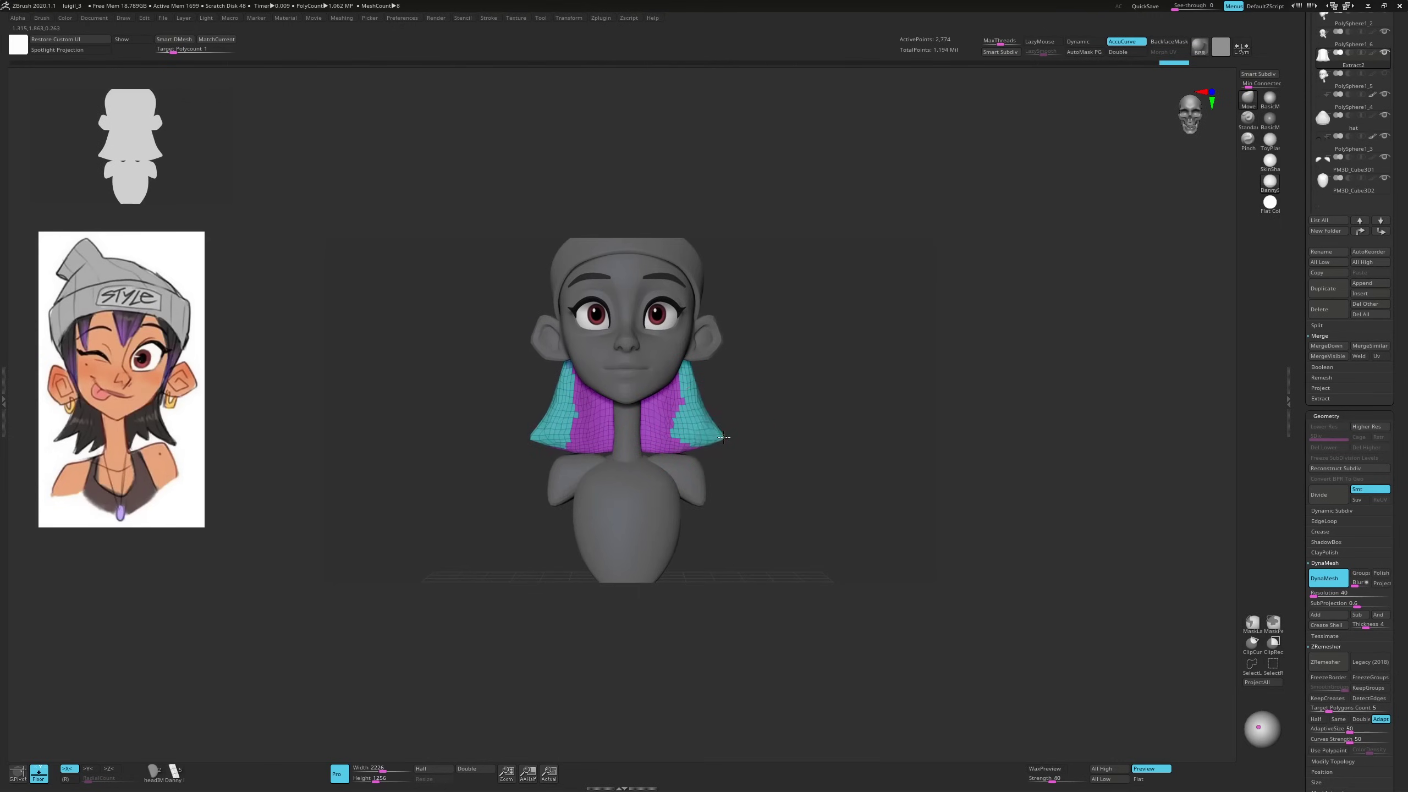
key("space")
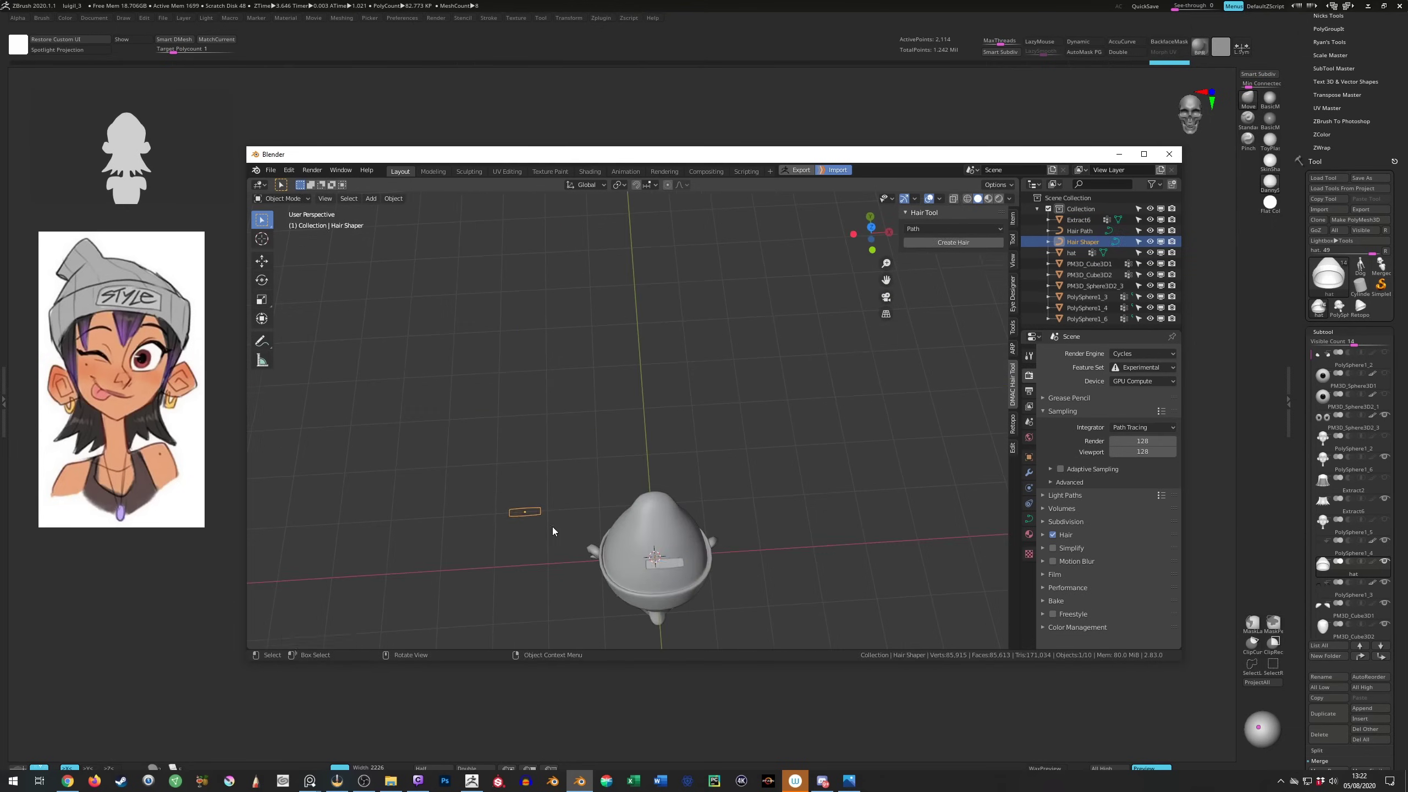
Switch to Blender, scale the hair shaper profile along the Y axis and create a hair path on the head
key("s")
key("y")
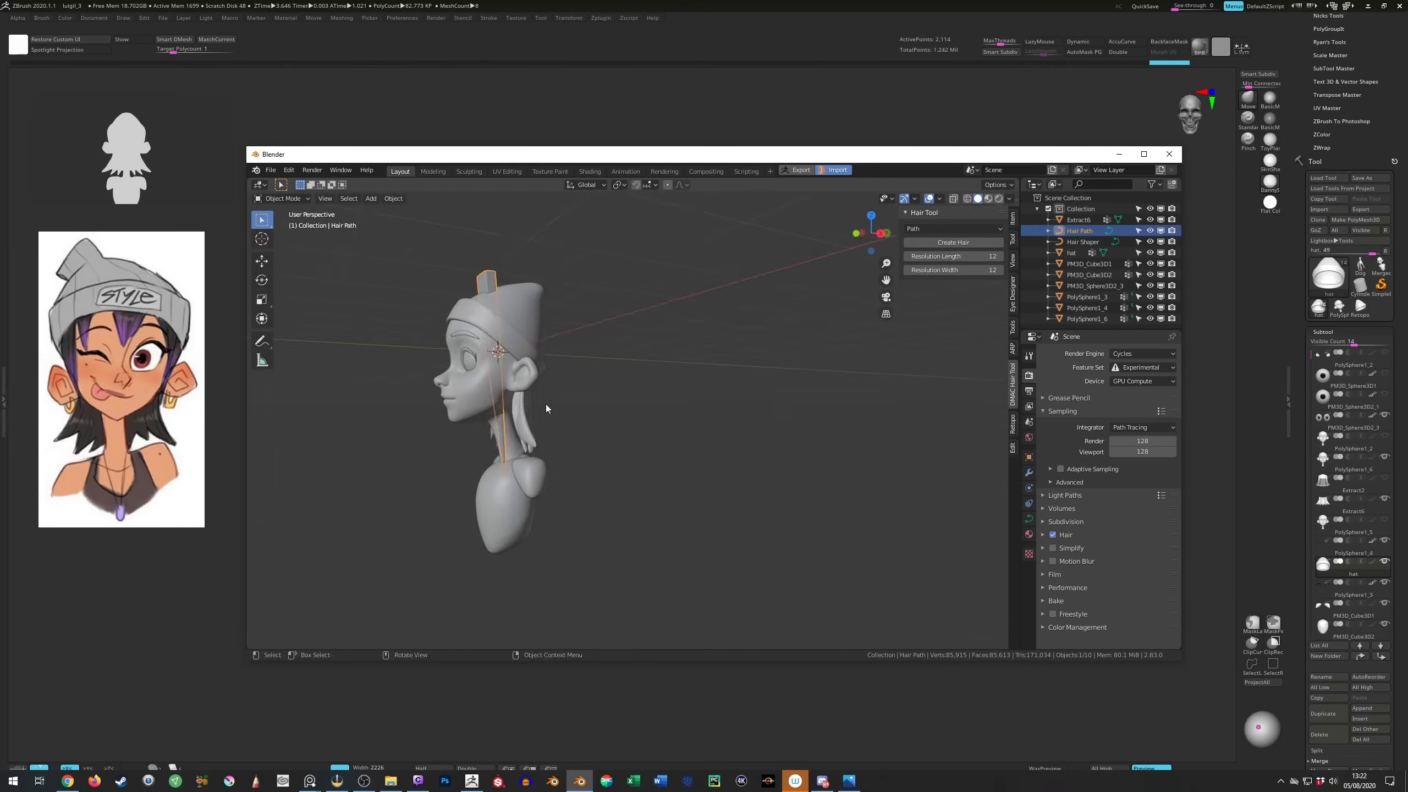
middle_click_drag(550, 402, 571, 502)
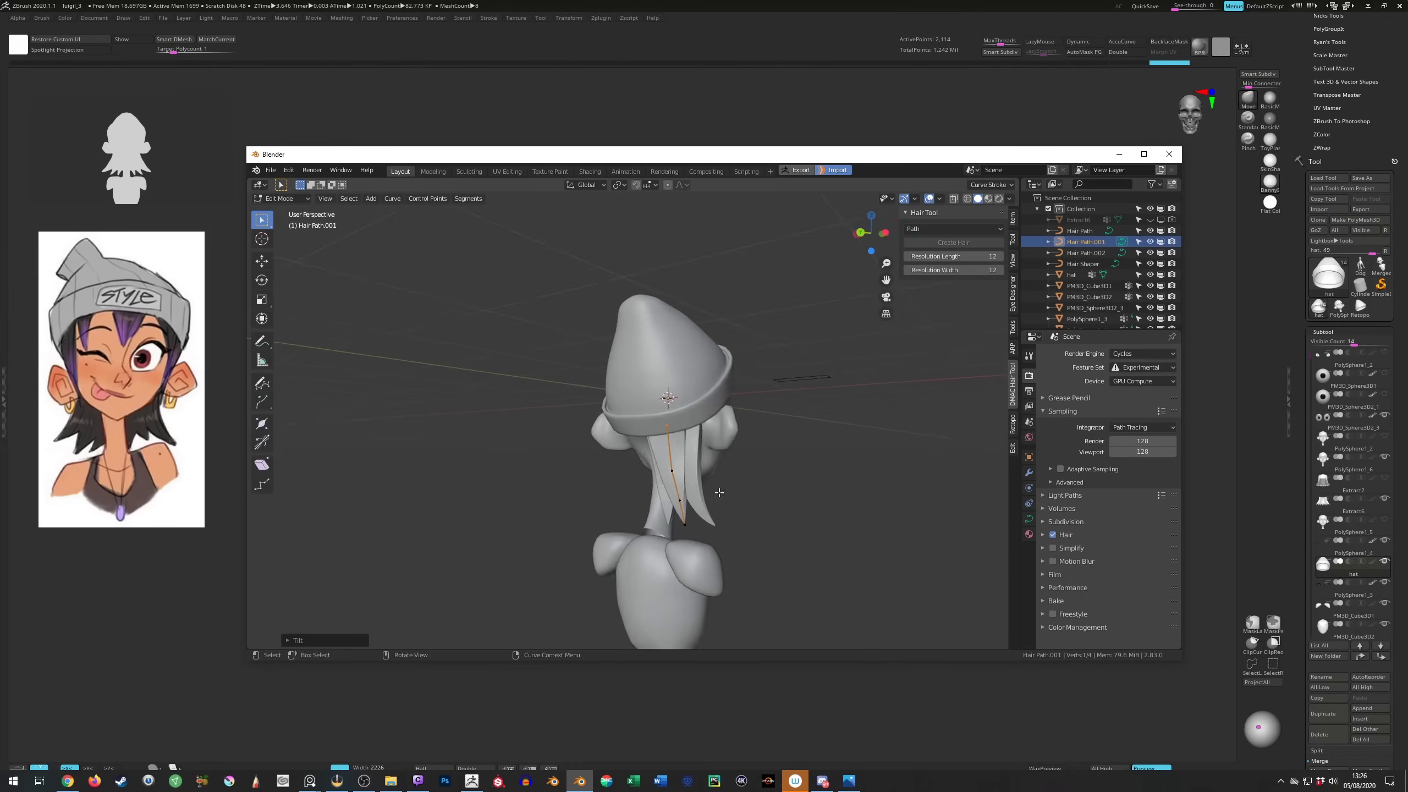
Move the hair path control points to form curved strands behind the neck and in front of the ear
key("KP_1")
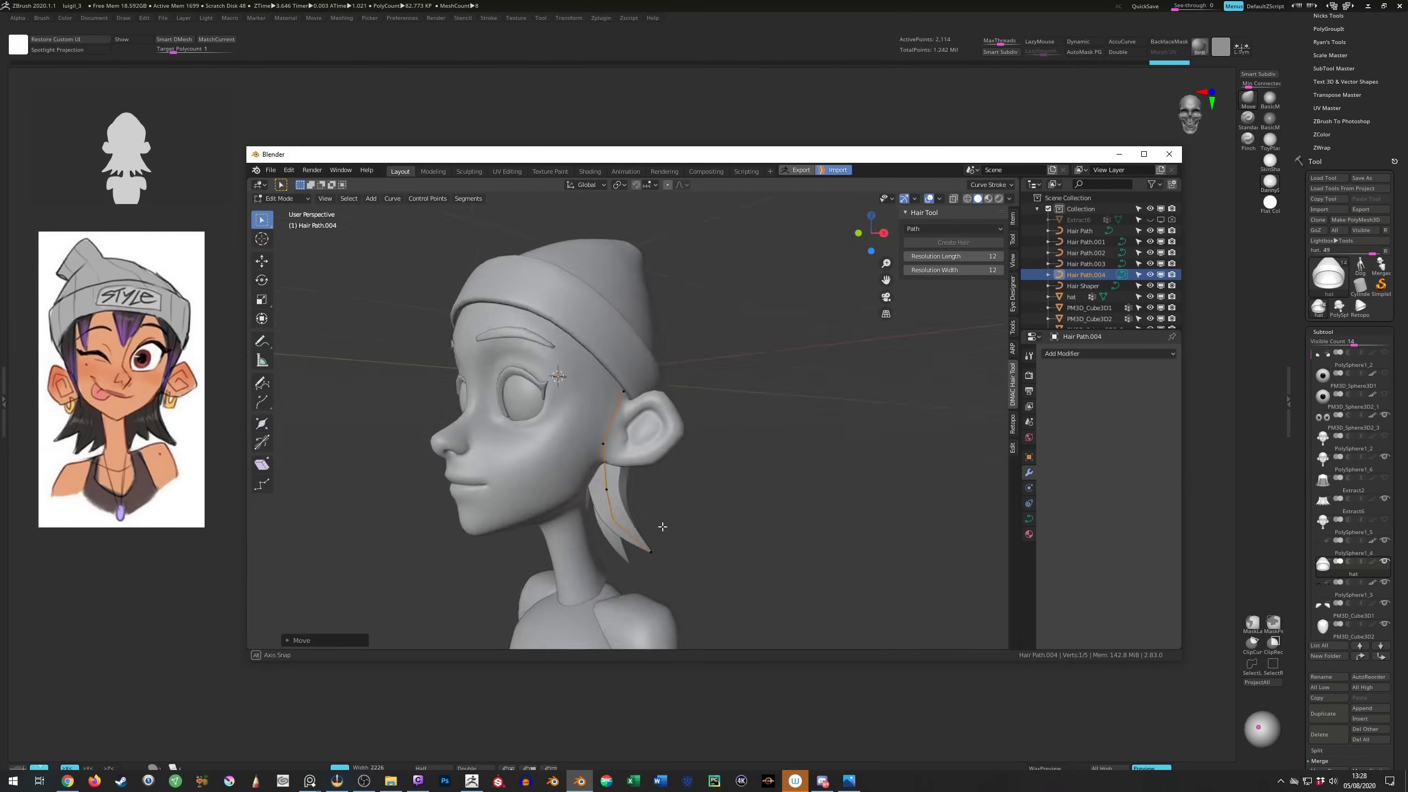
mouse_move(665, 388)
middle_mouse_down()
mouse_move(637, 382)
mouse_move(663, 370)
middle_mouse_up()
key("KP_1")
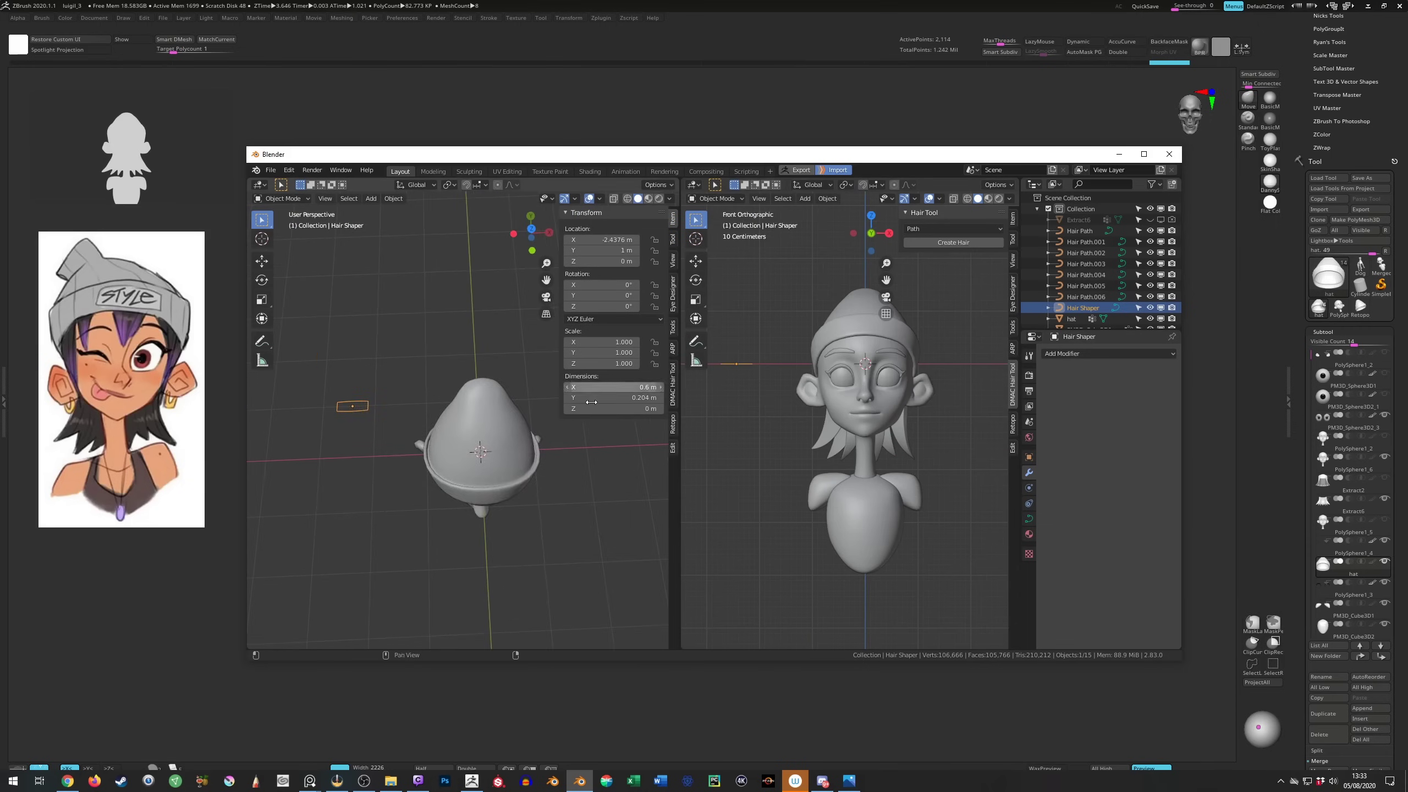
Subdivide the hair shaper curve and move its control points to form notches along its upper edge
key("KP_7")
right_click(517, 521)
left_click(472, 356)
scroll(476, 400, "down", 1)
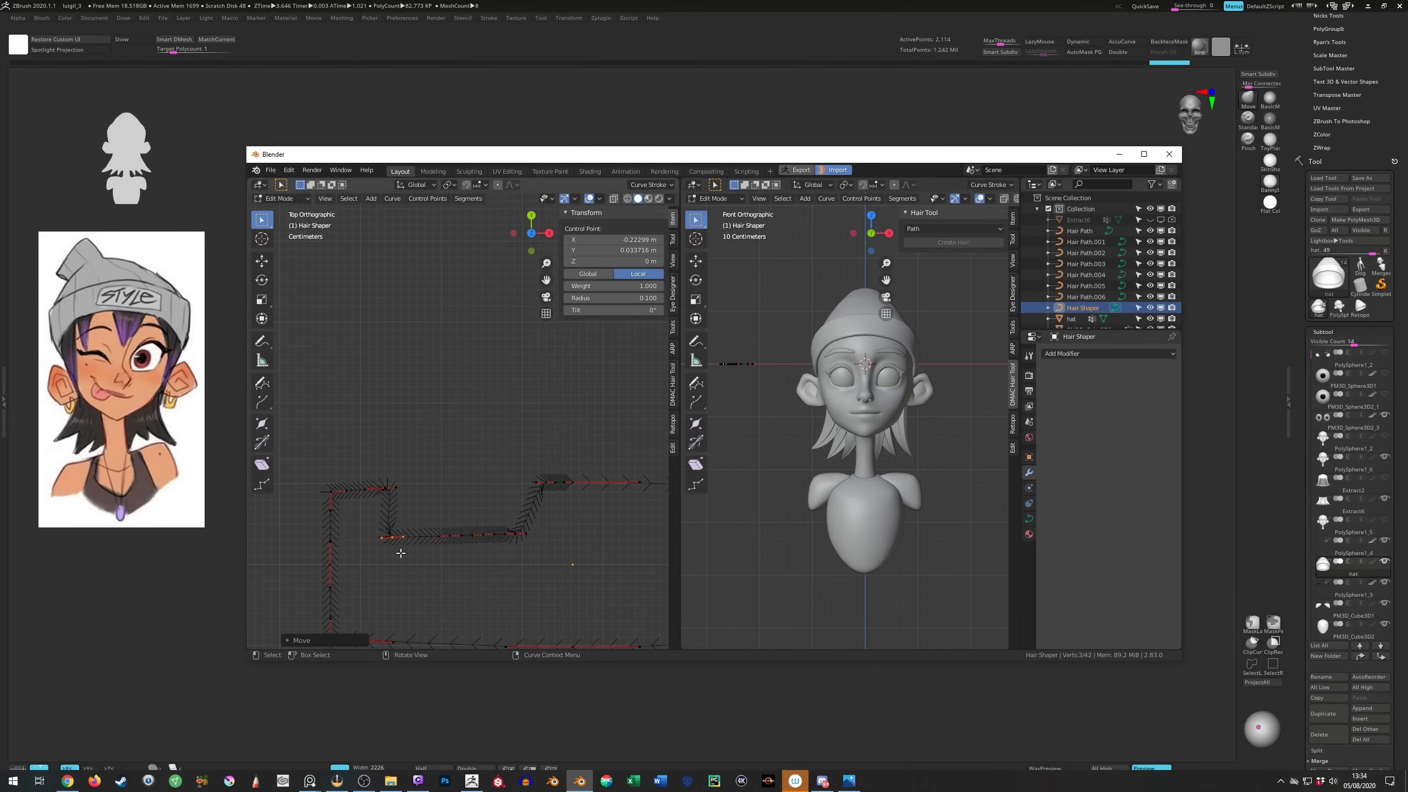
left_click(407, 475)
right_click(475, 500)
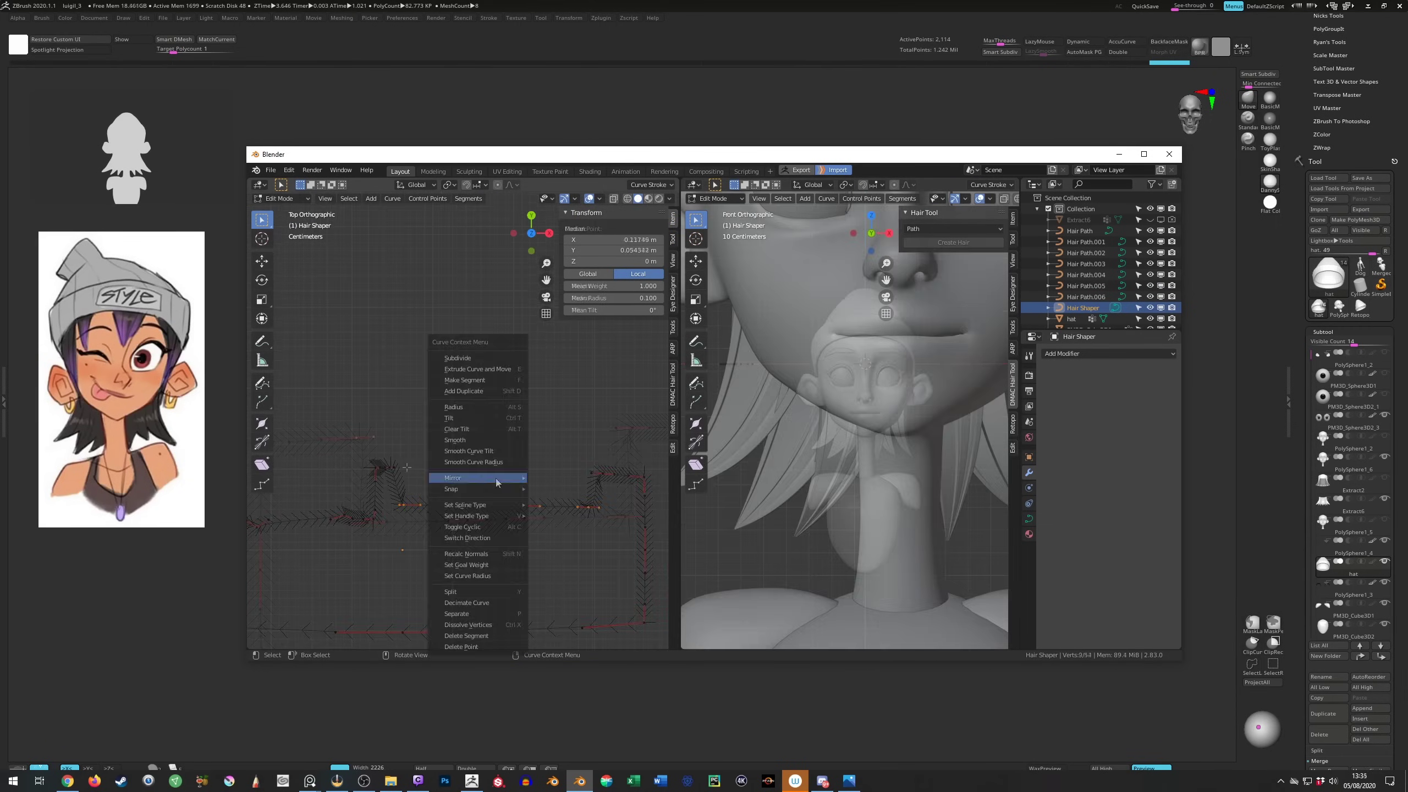
left_click(475, 500)
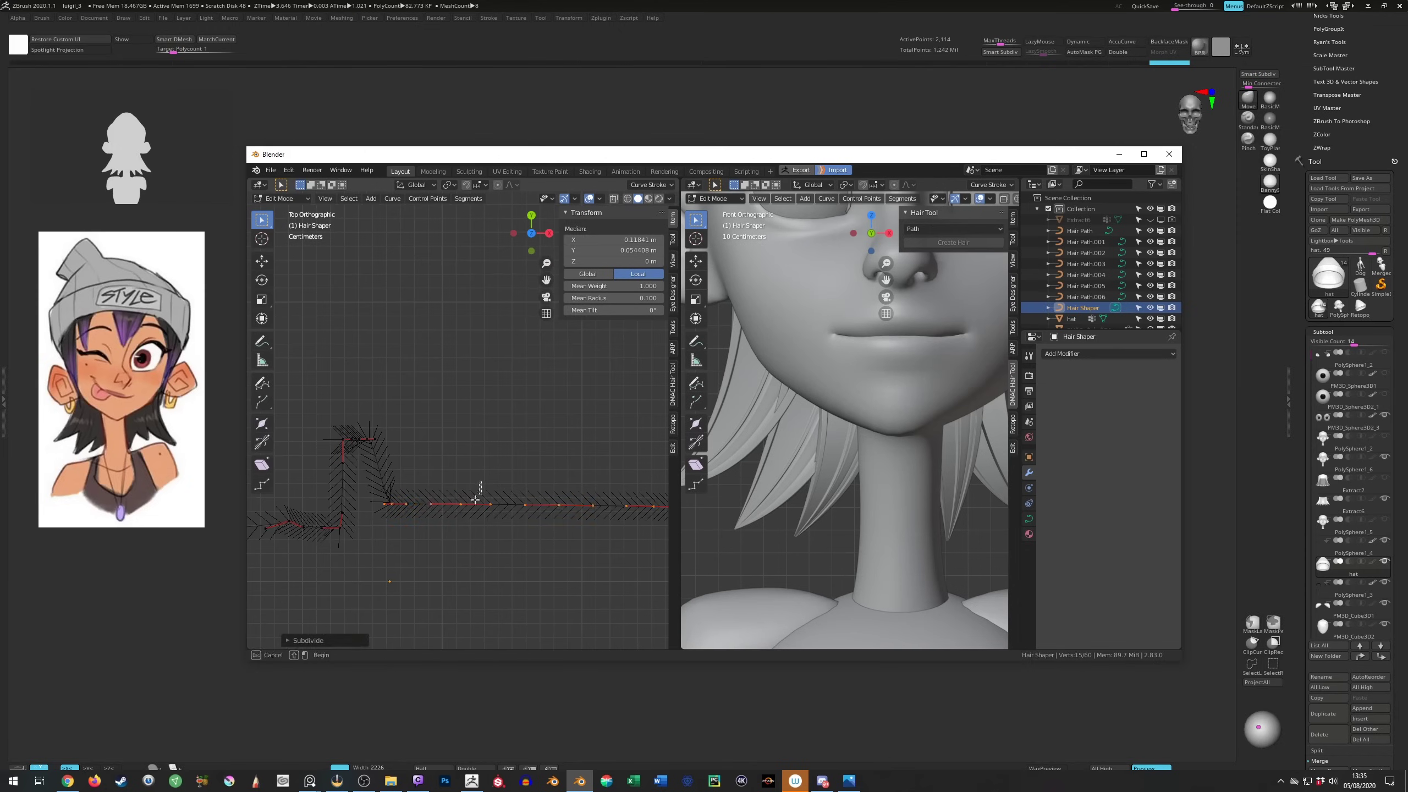
Add more points and grooves to the hair shaper's upper edge and check the strands from the front
left_click(490, 526)
right_click(461, 502)
left_click(461, 503)
scroll(795, 470, "down", 5)
scroll(795, 470, "up", 5)
middle_click_drag(796, 470, 981, 423)
key("Tab")
key("KP_1")
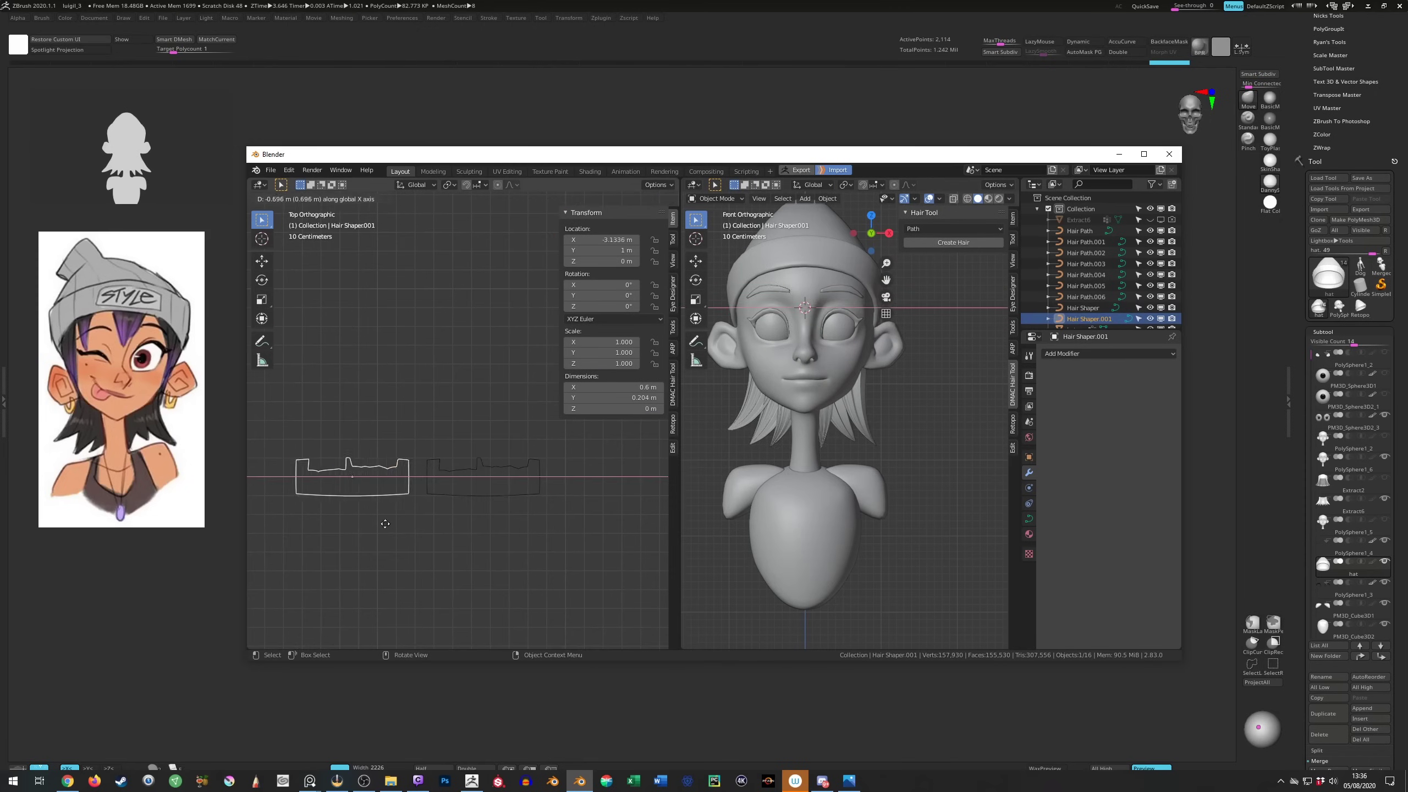
Place a duplicate of the hair shaper along the X axis and open the hair curve's bevel settings
left_click(1029, 518)
left_click(1063, 538)
scroll(1048, 554, "down", 6)
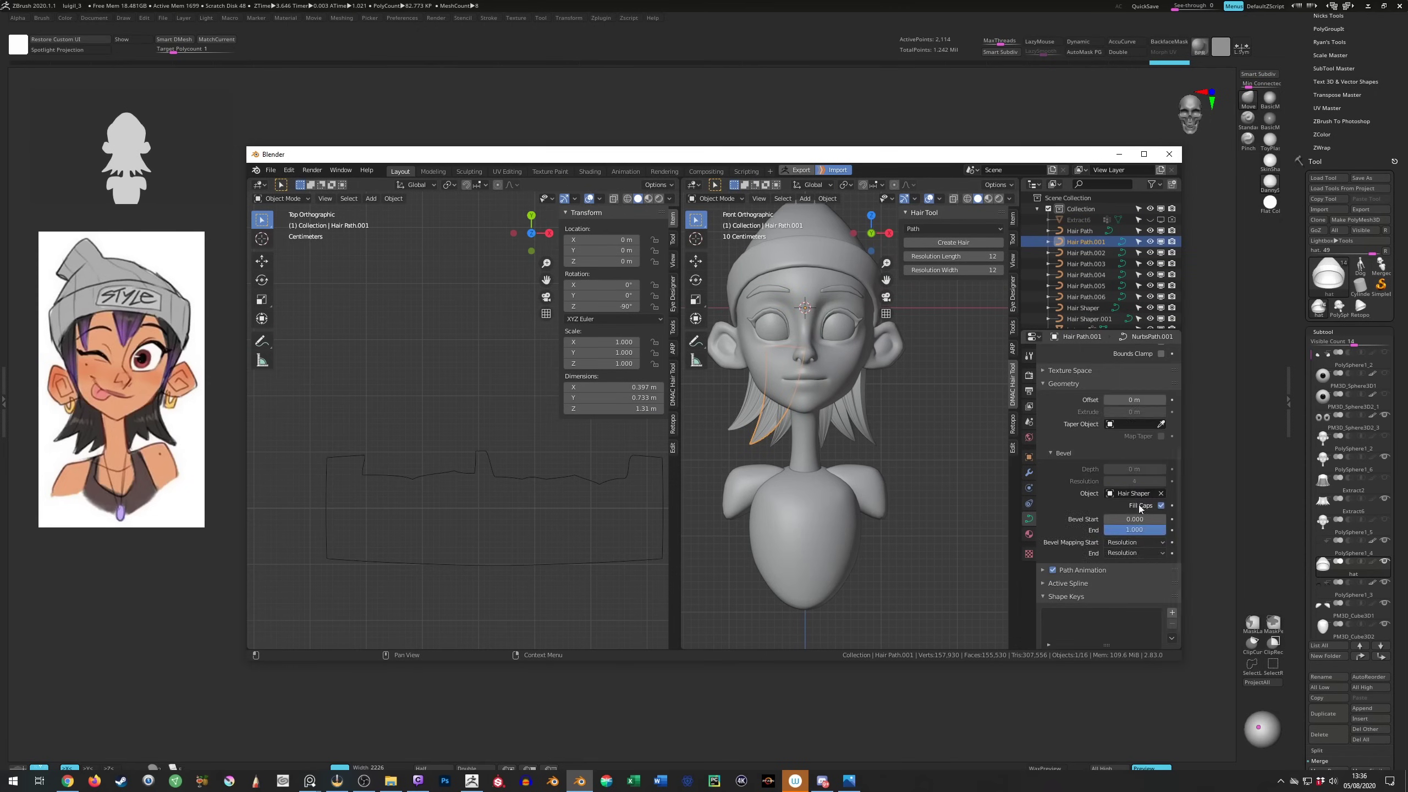
Edit the duplicated hair shaper's upper control points to create a different groove pattern
left_click(499, 478)
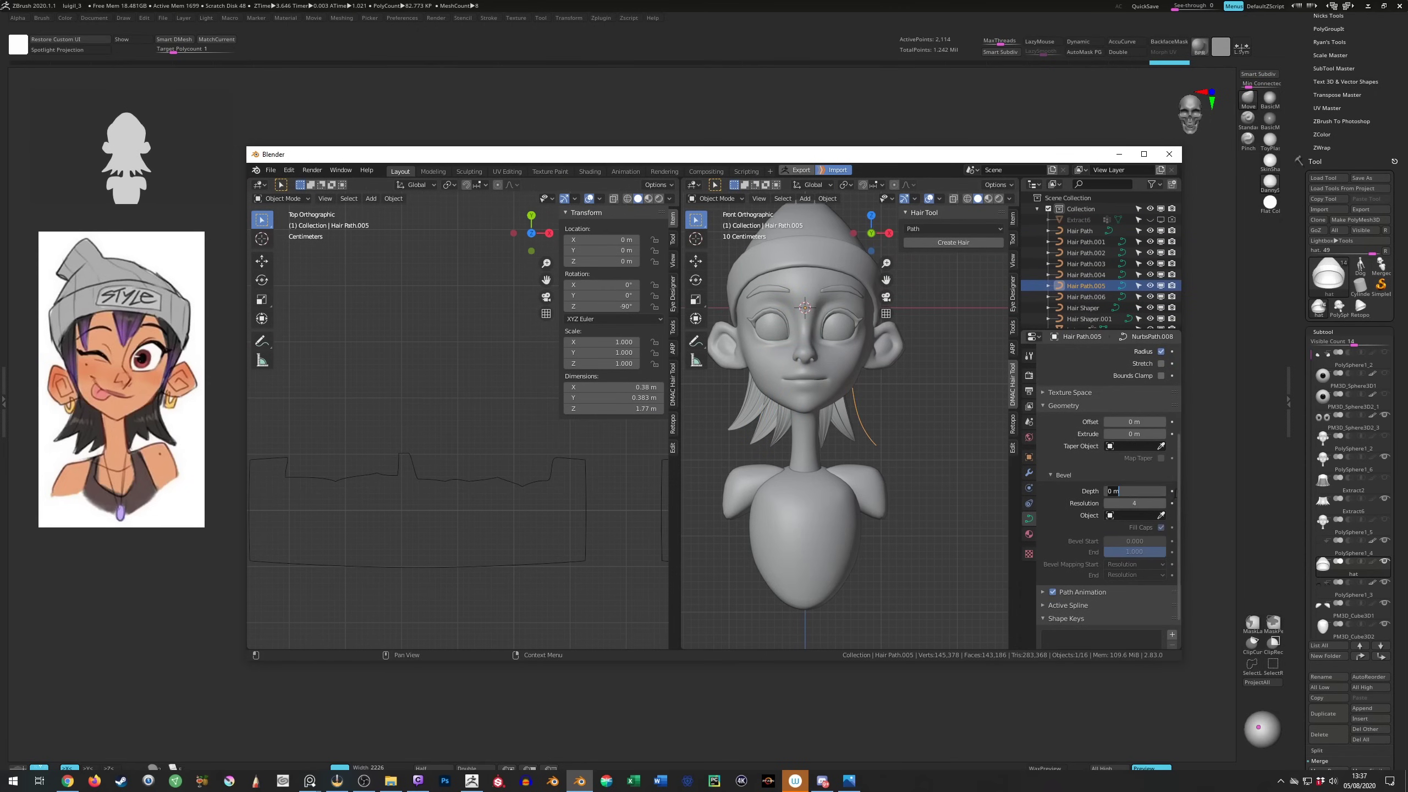
key("Tab")
key("ctrl+l")
key("KP_Decimal")
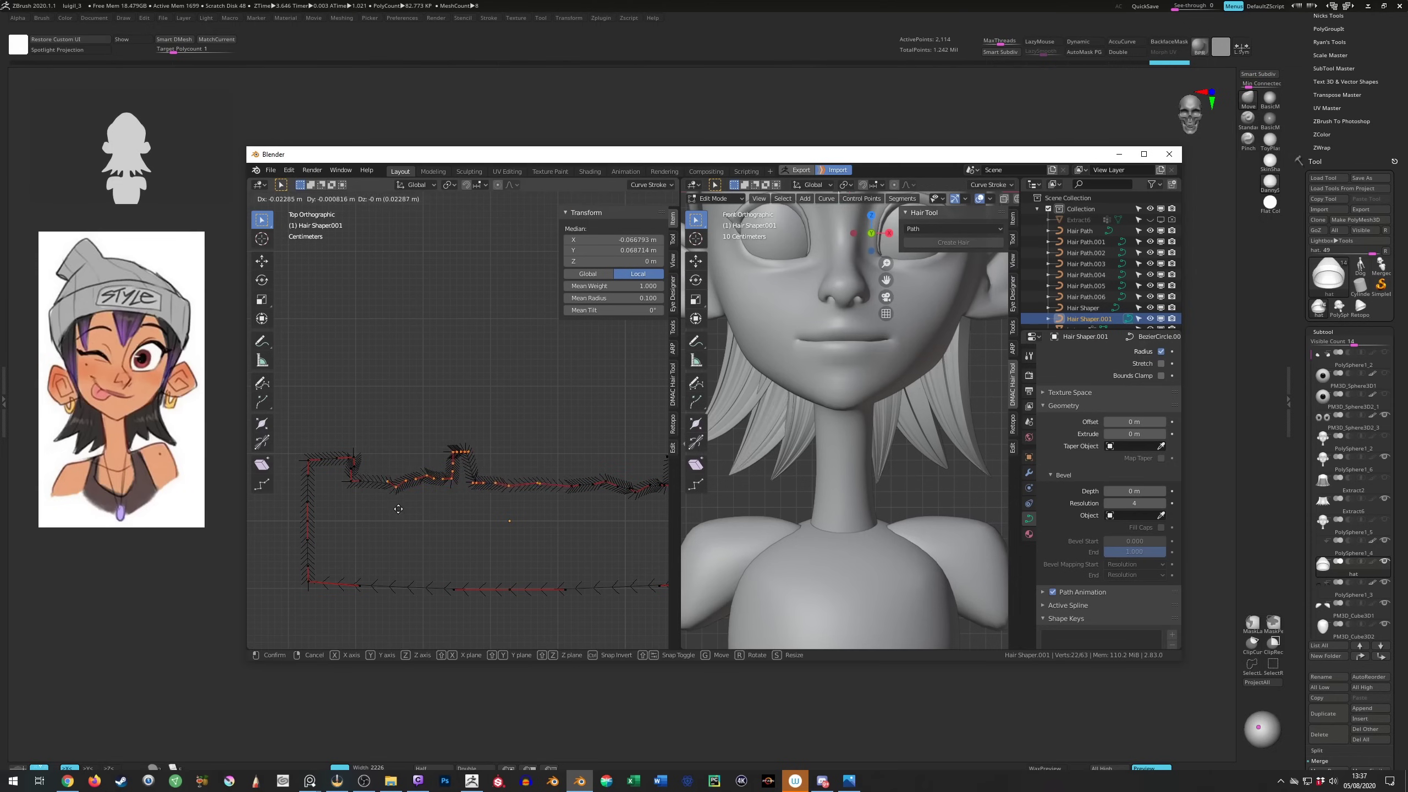
left_click(507, 467)
key("g")
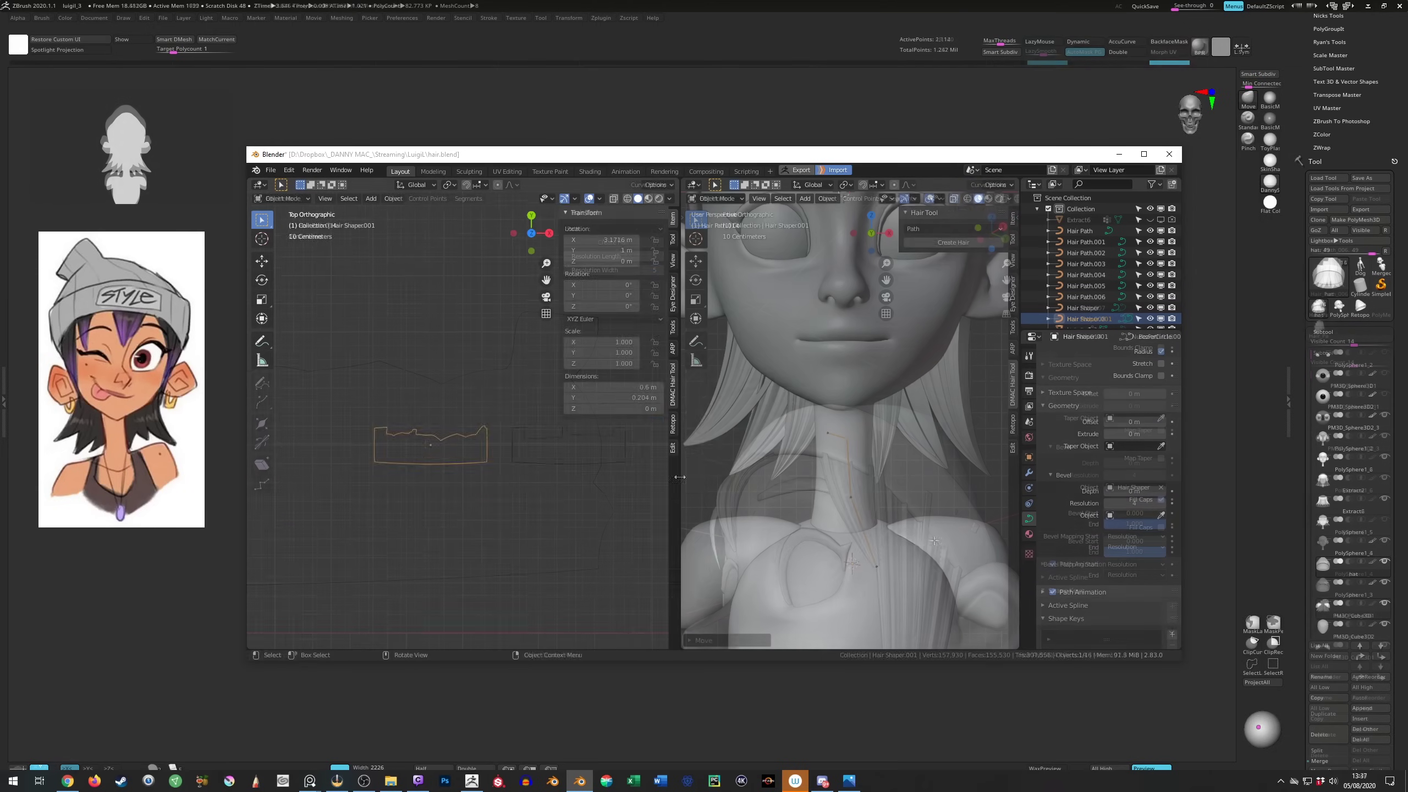
Save the hair scene to hair.blend
mouse_move(807, 491)
middle_mouse_down()
mouse_move(921, 488)
mouse_move(824, 472)
middle_mouse_up()
scroll(807, 490, "down", 3)
key("ctrl+s")
Convert the fringe hair curves to mesh and export them to ZBrush
left_click(823, 473)
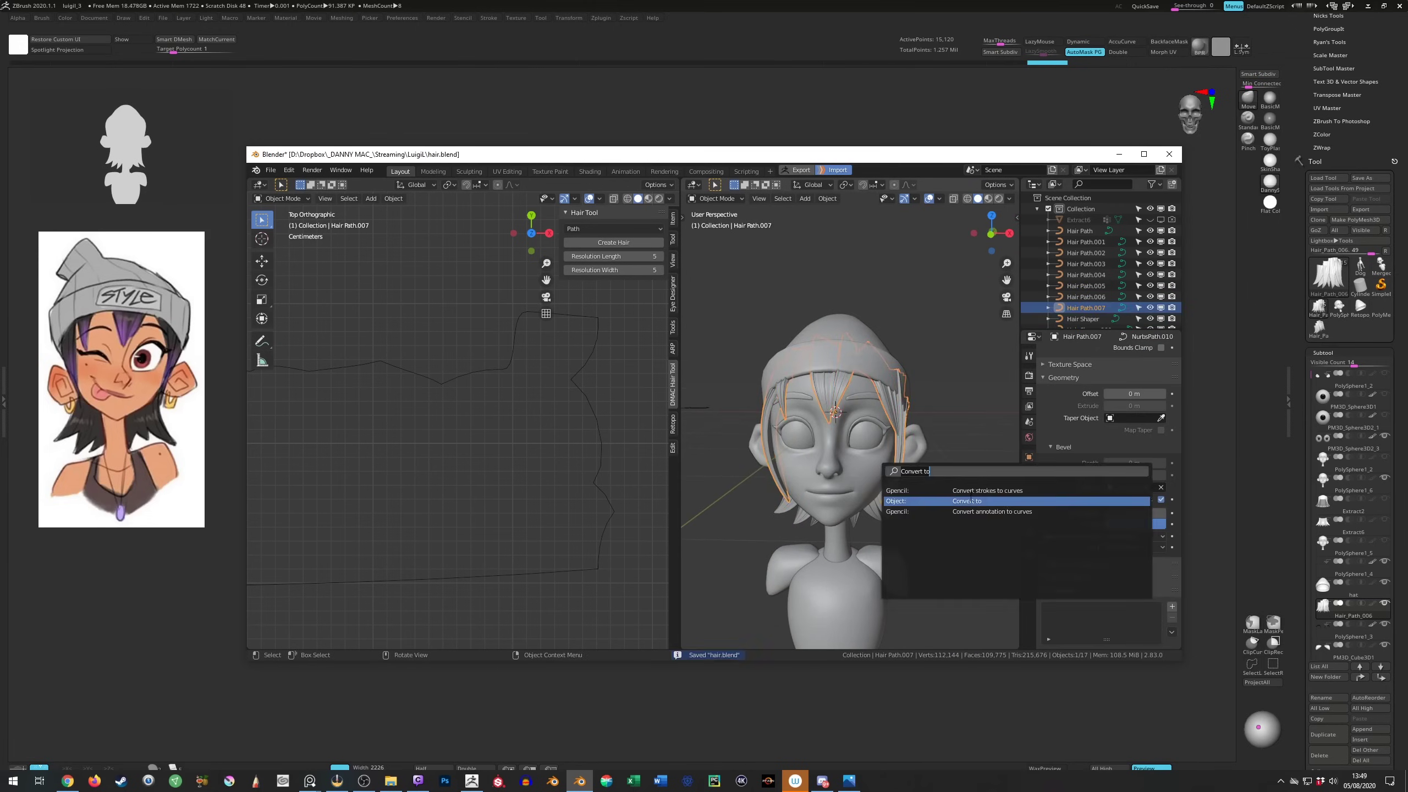
left_click(801, 170)
left_click(872, 509)
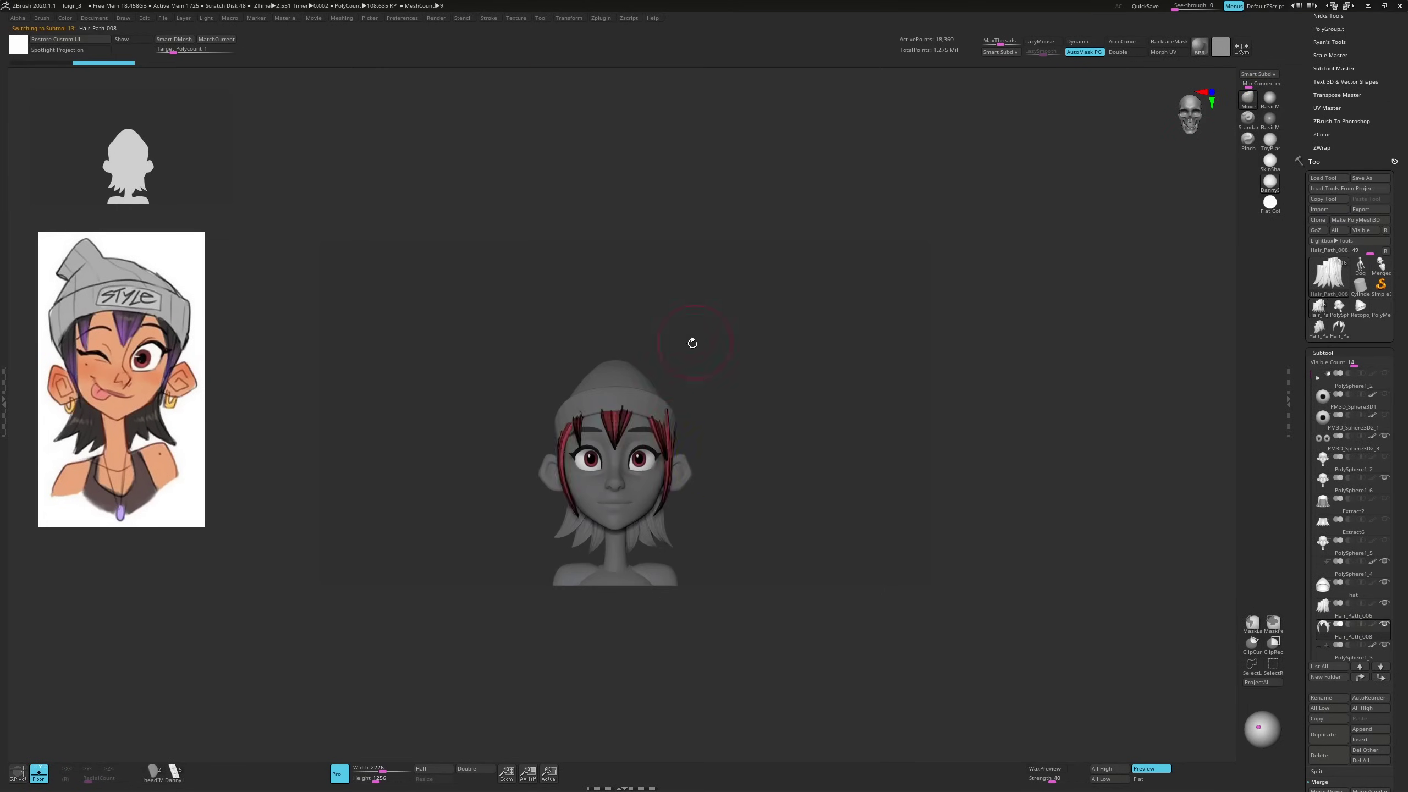
Color the fringe strands purple against the black hair, following the reference
left_click(670, 582)
key("space")
left_click(621, 421)
right_click_drag(698, 412, 715, 417)
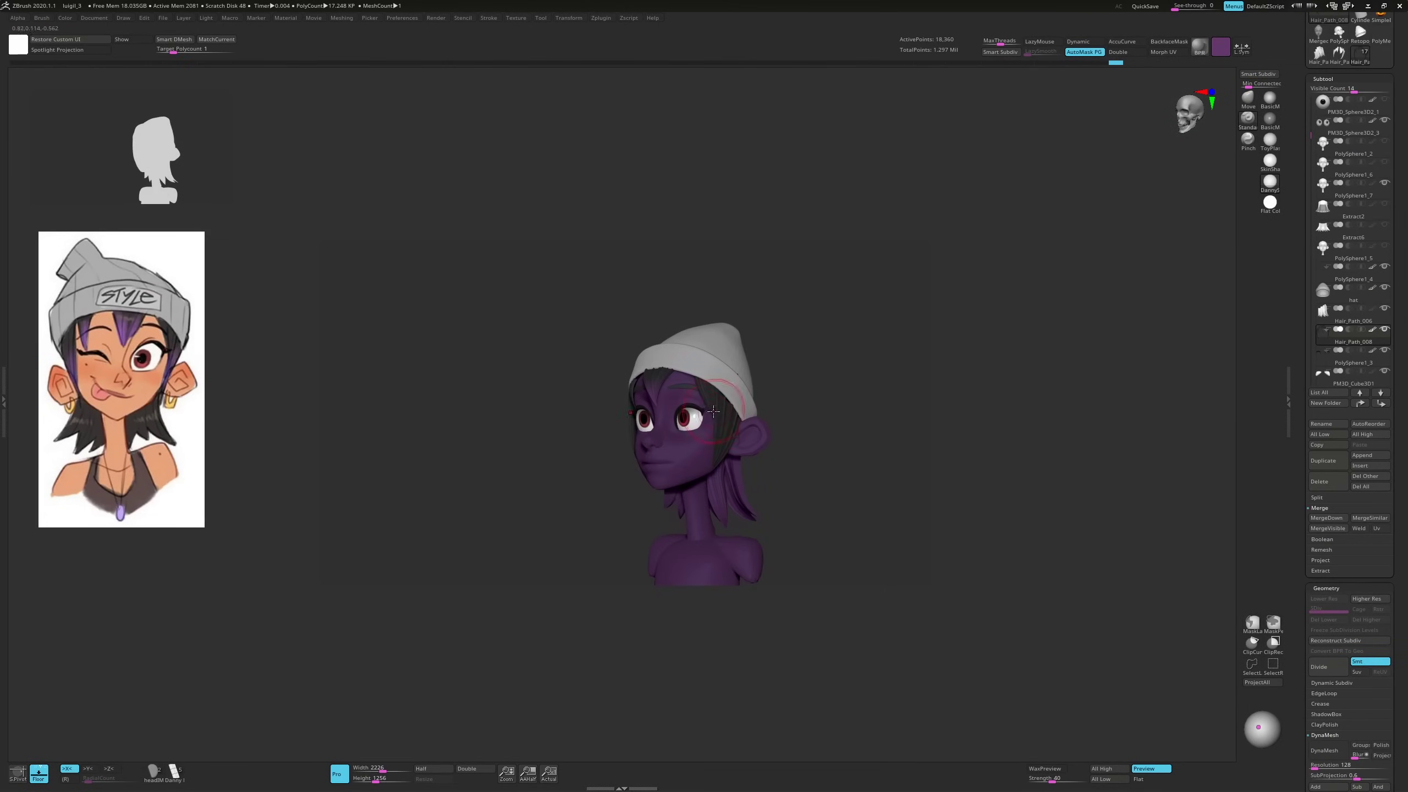
right_click_drag(713, 481, 627, 471)
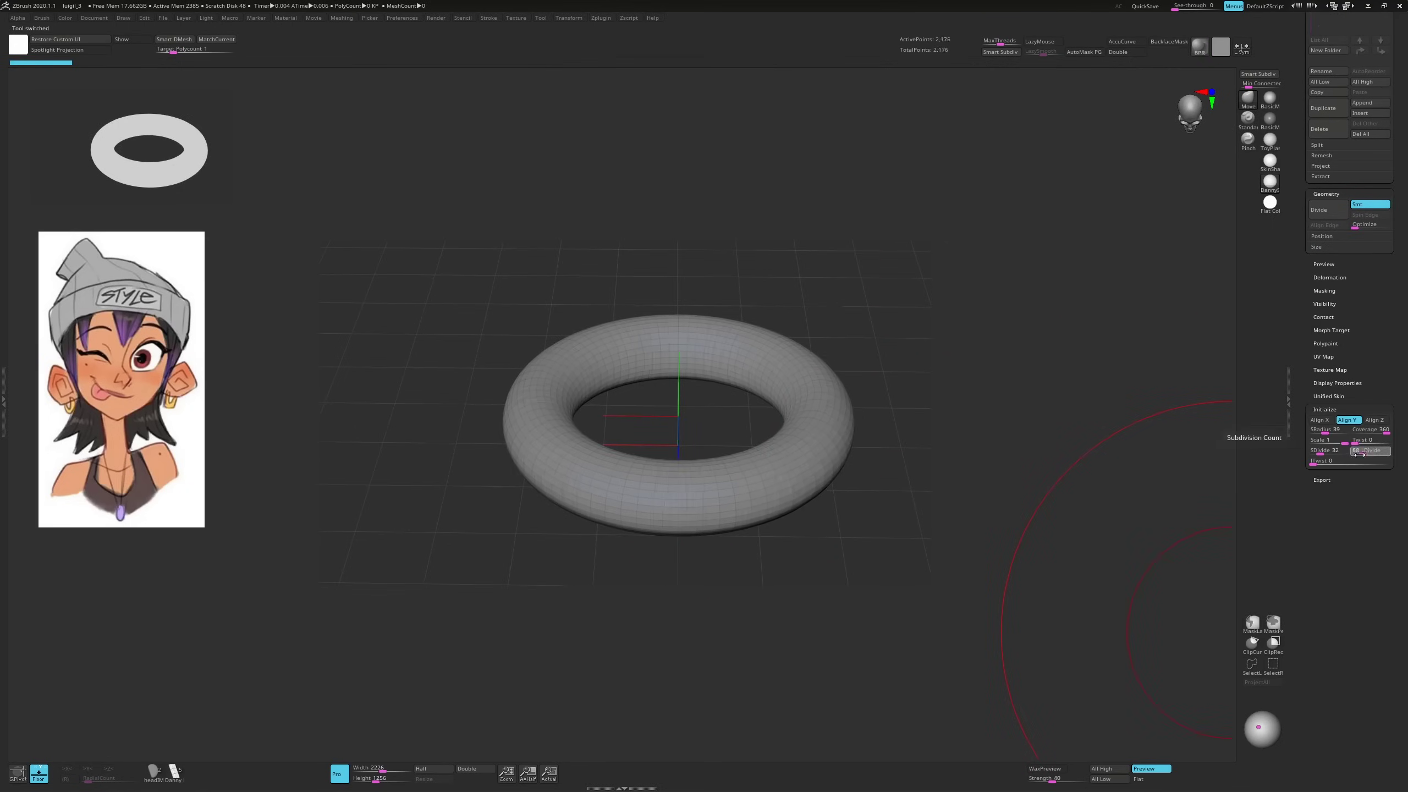
Set the ring primitive to SDivide 8 and LDivide 22 and convert it to a PolyMesh3D
left_click_drag(1359, 454, 1327, 470)
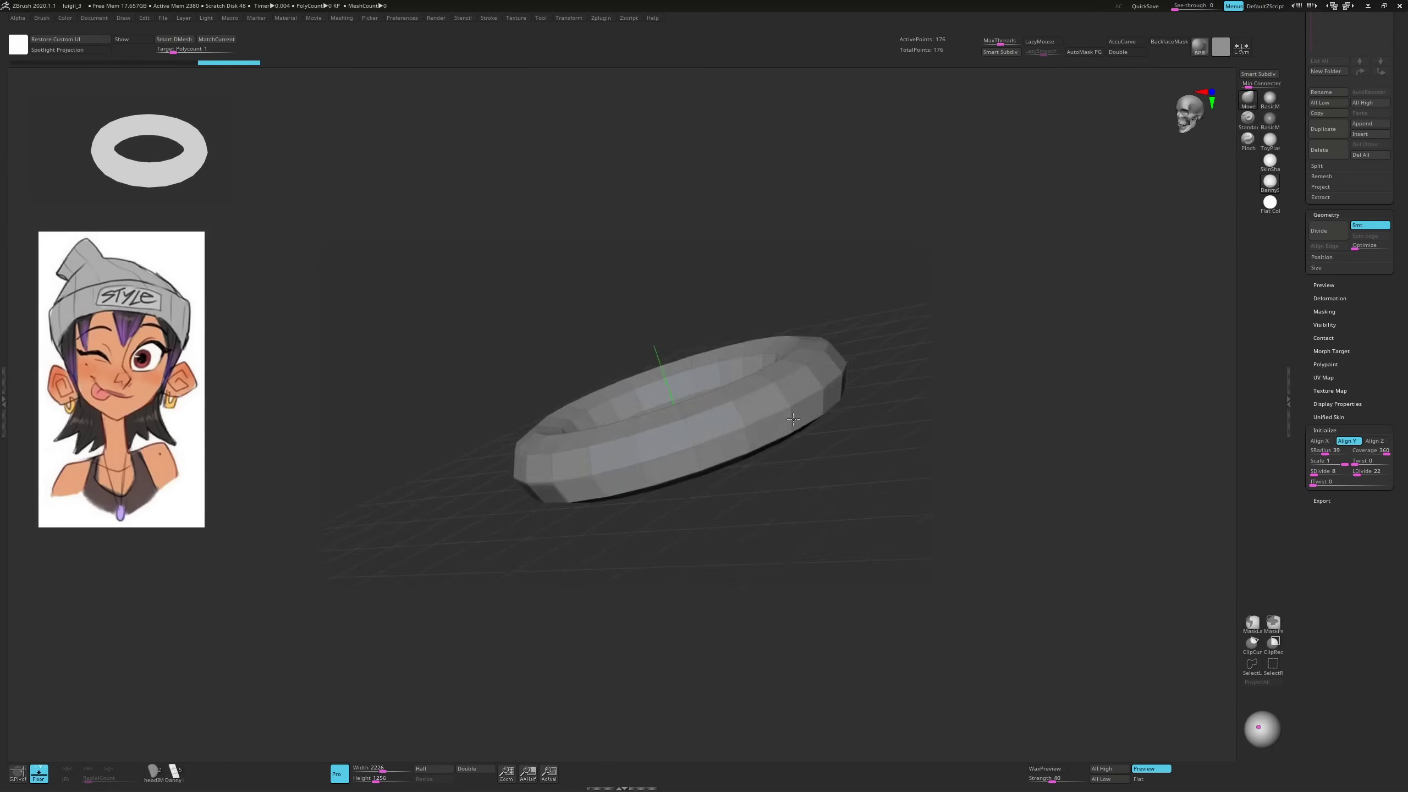
left_click(1244, 470)
left_click(1355, 70)
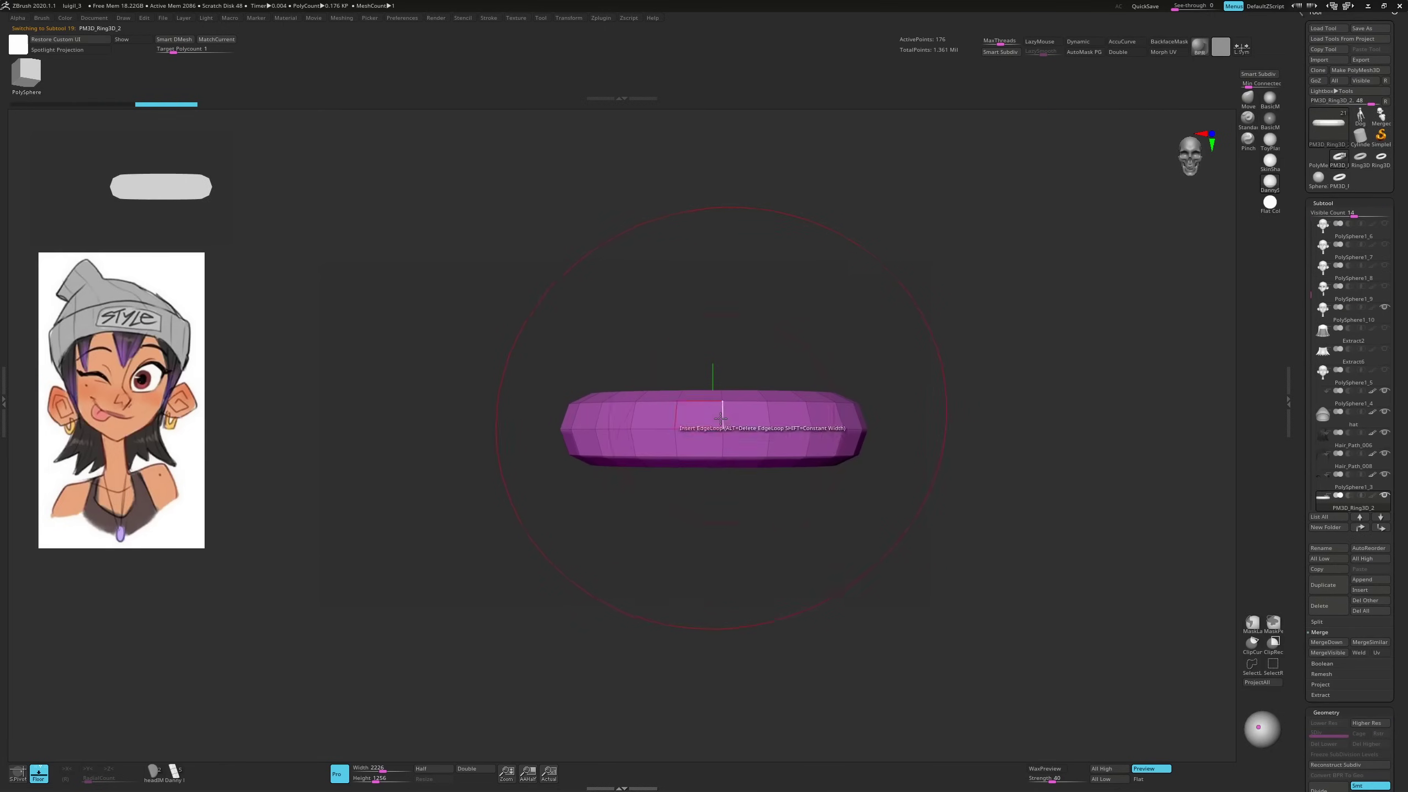
Insert edge loops around the ring's outer side to shape the earring's profile
key("space")
left_click(737, 447)
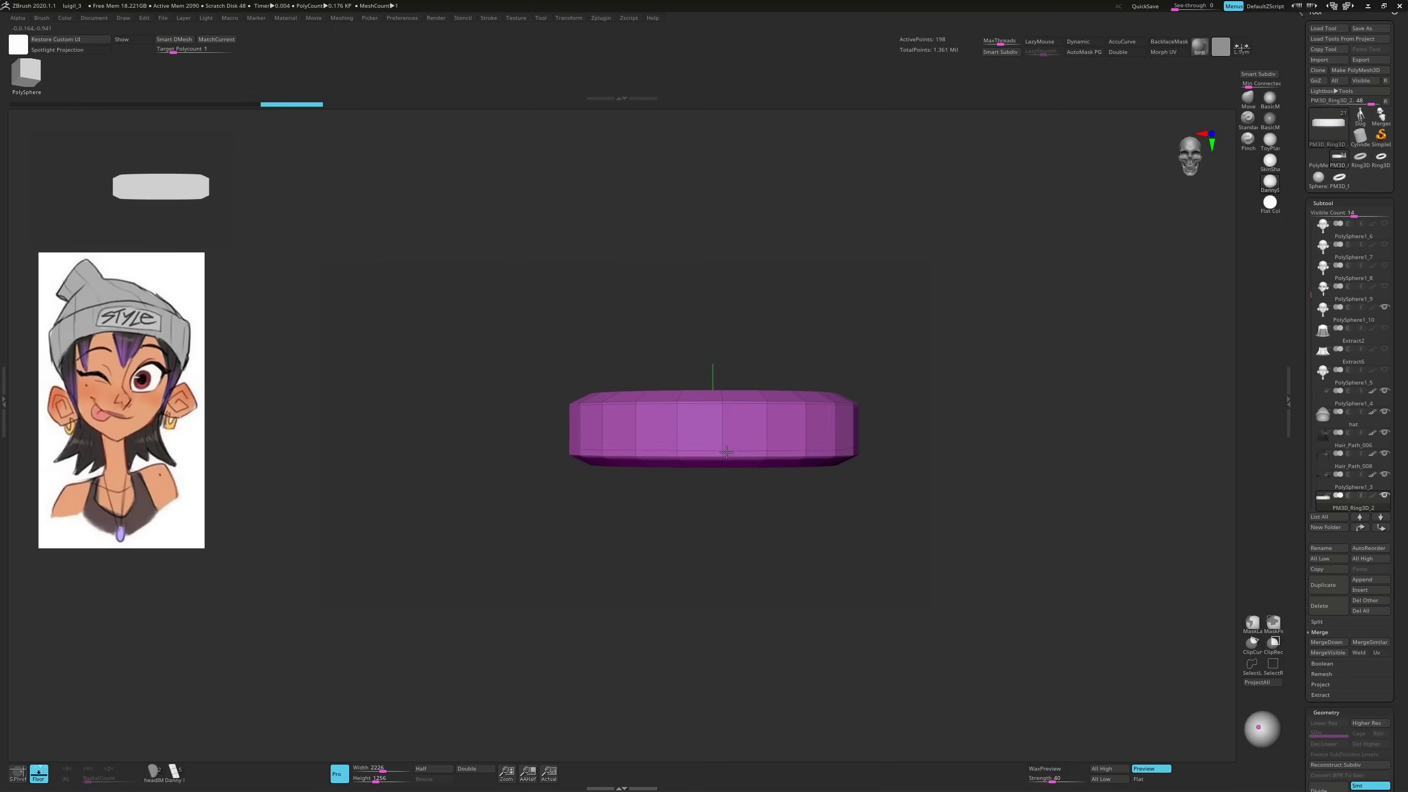
left_click_drag(726, 454, 729, 495)
key("space")
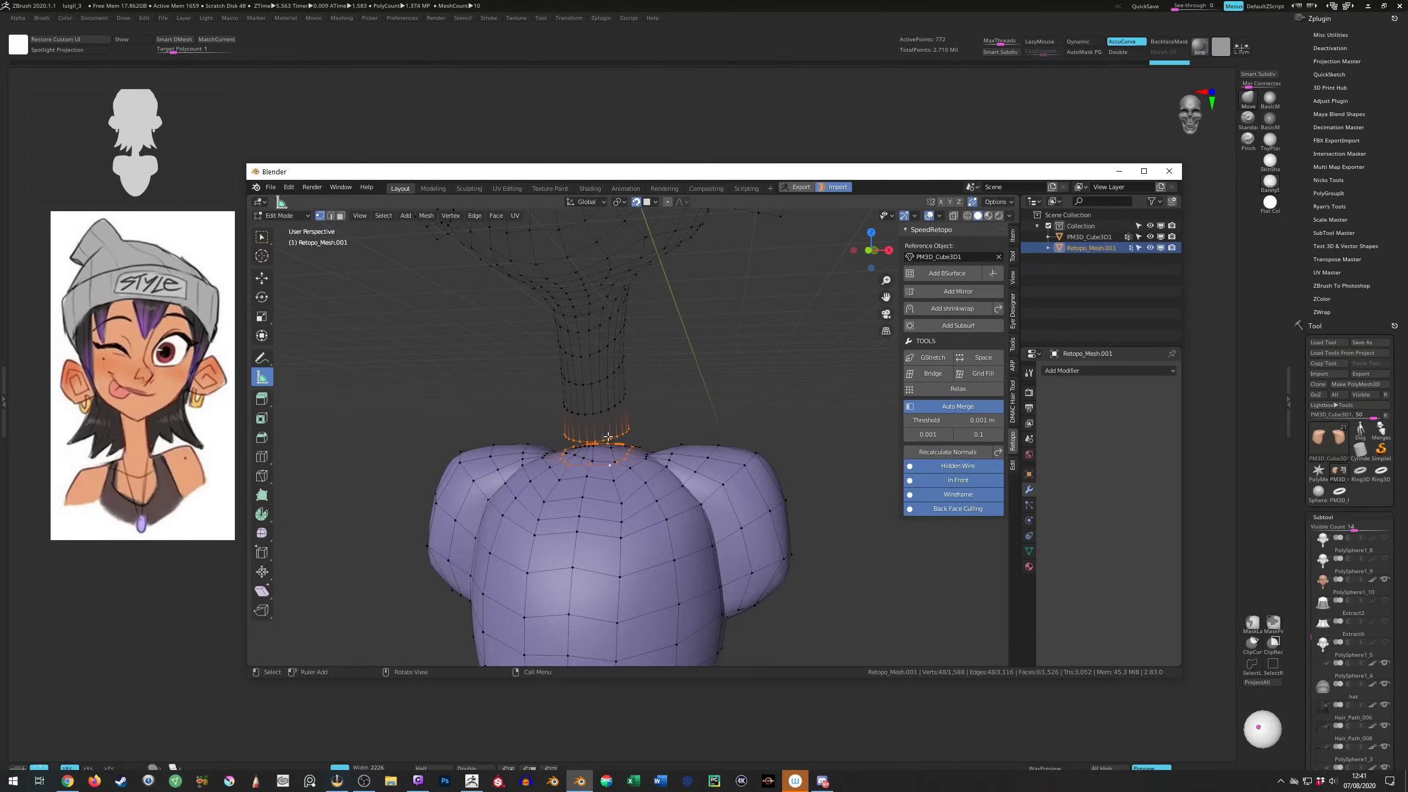
Switch to Blender and connect the neck's open edge loop to the torso opening
key("ctrl+e")
middle_click_drag(609, 437, 657, 463)
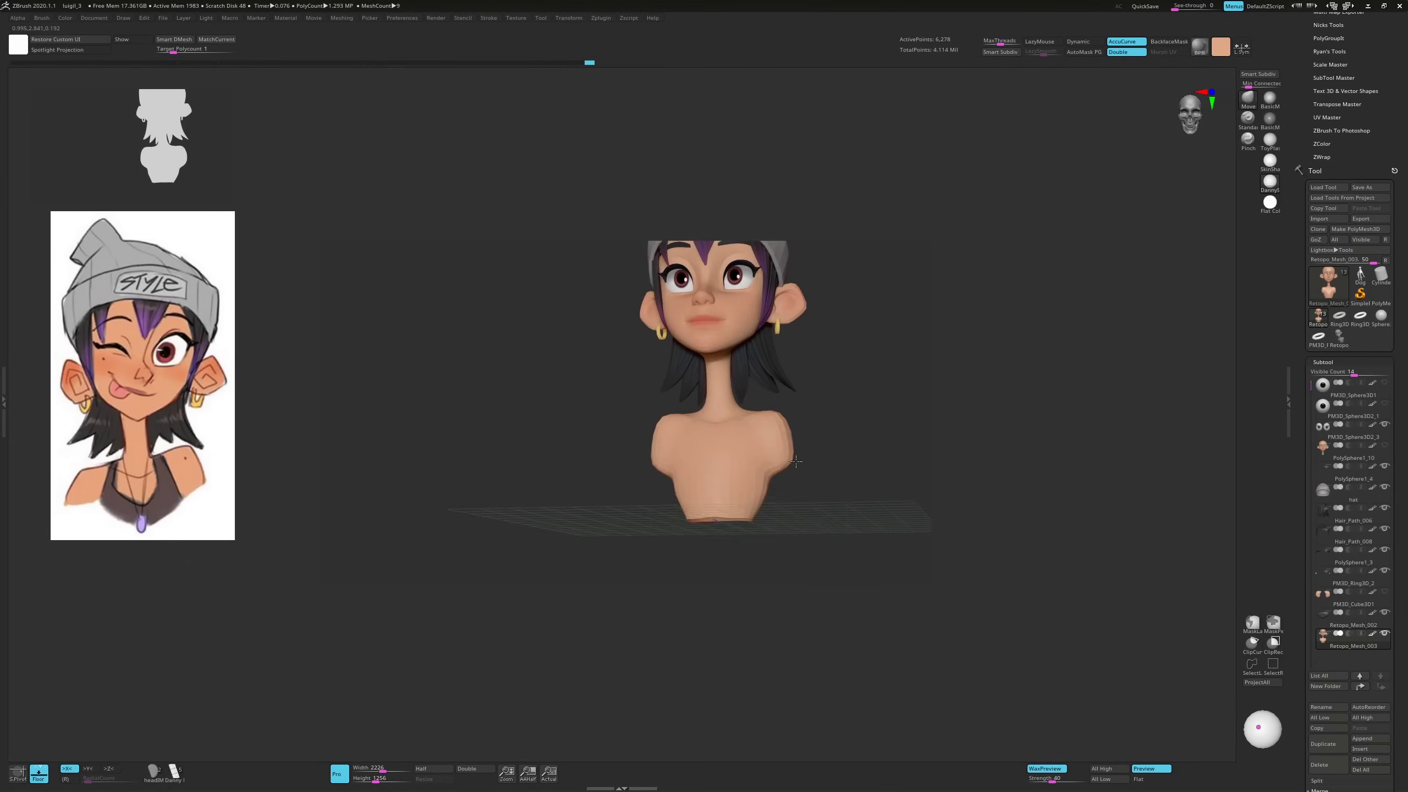
Switch to ZBrush, mask the tank top area on the torso and extract it as a separate garment
left_click_drag(796, 464, 768, 464)
left_click_drag(613, 482, 638, 547, "ctrl")
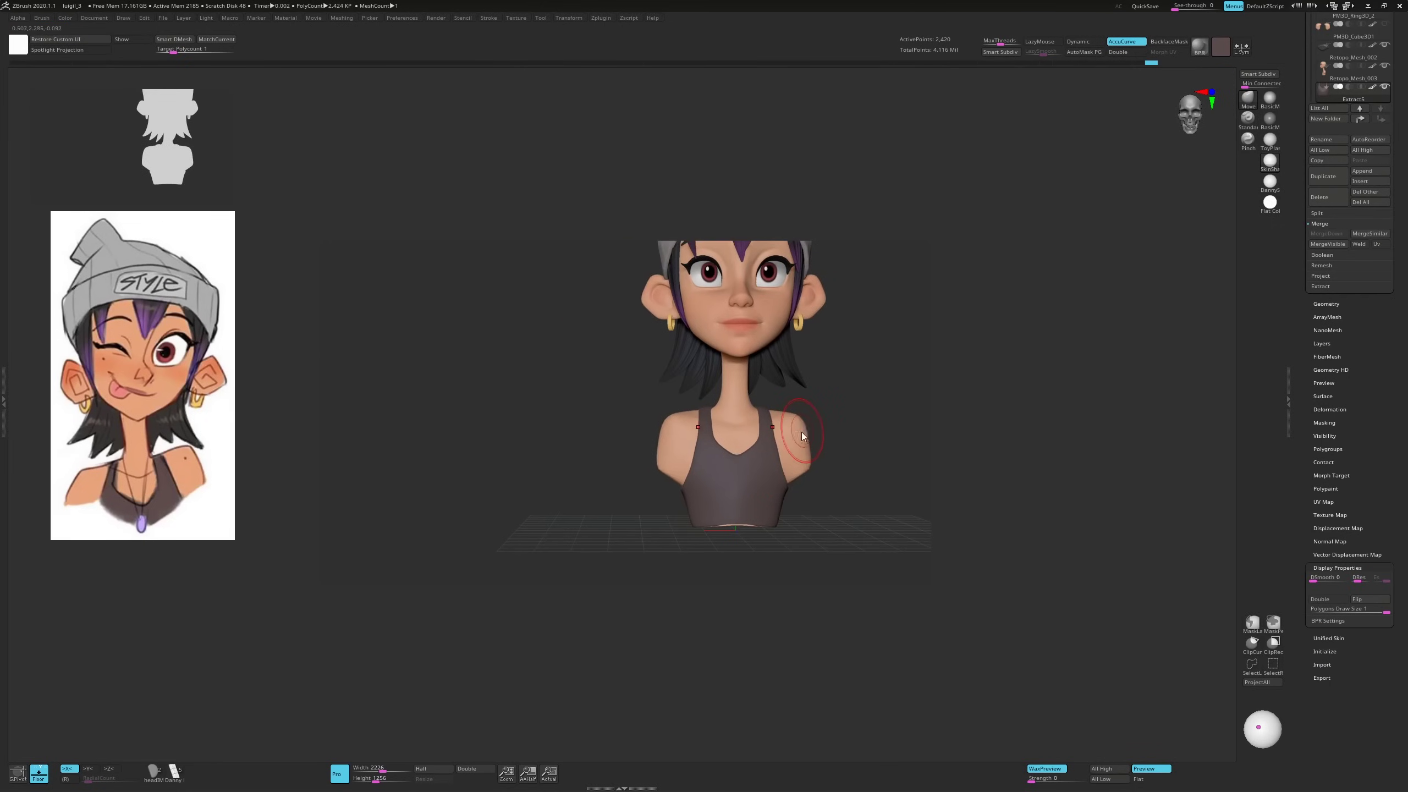
left_click(672, 510)
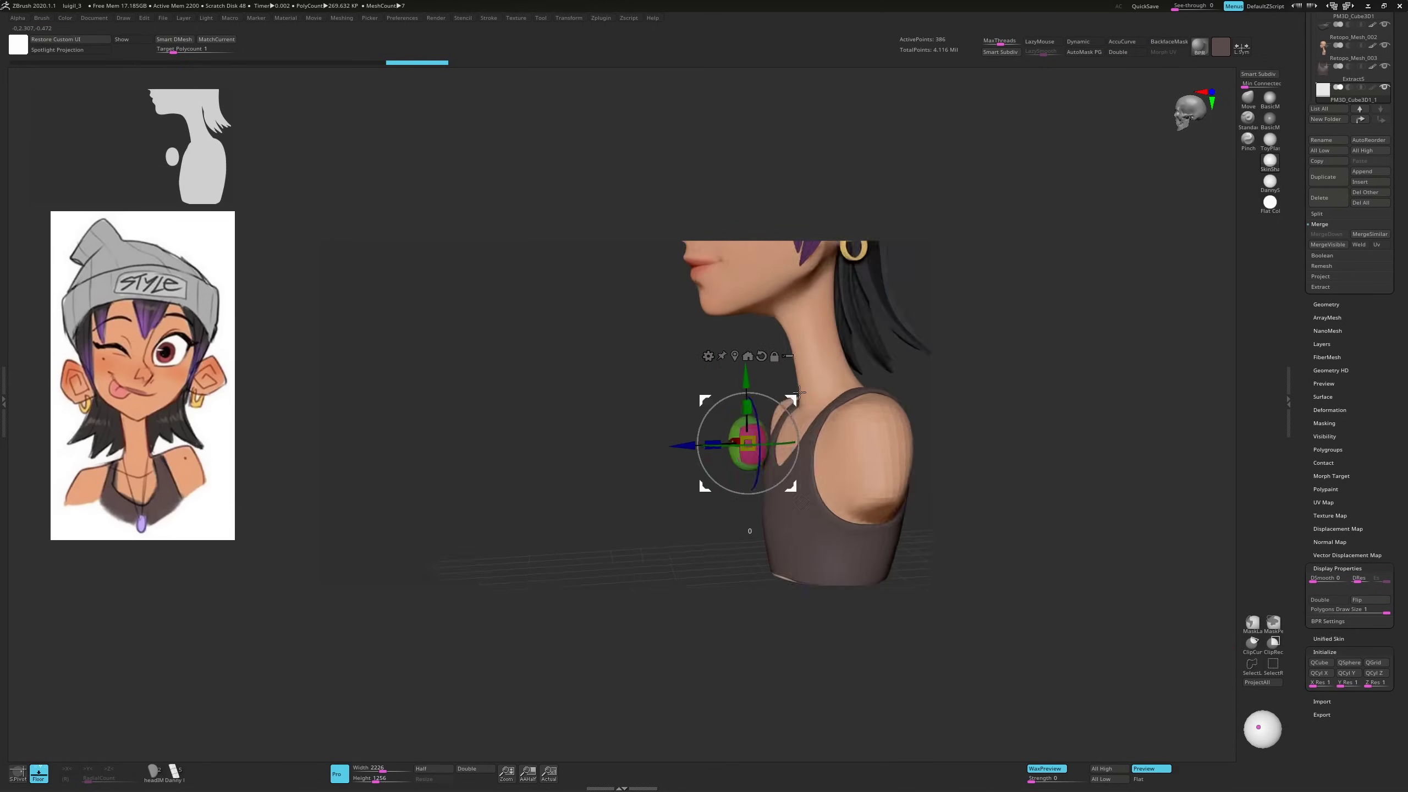
Position the oval pendant in front of the chest, just below the tank top's neckline
mouse_move(810, 388)
left_mouse_down()
mouse_move(721, 421)
mouse_move(688, 466)
left_mouse_up()
key("space")
left_click(681, 469)
mouse_move(836, 464)
left_mouse_down("shift")
mouse_move(766, 460)
mouse_move(869, 418)
left_mouse_up("shift")
right_click(832, 466)
key("q")
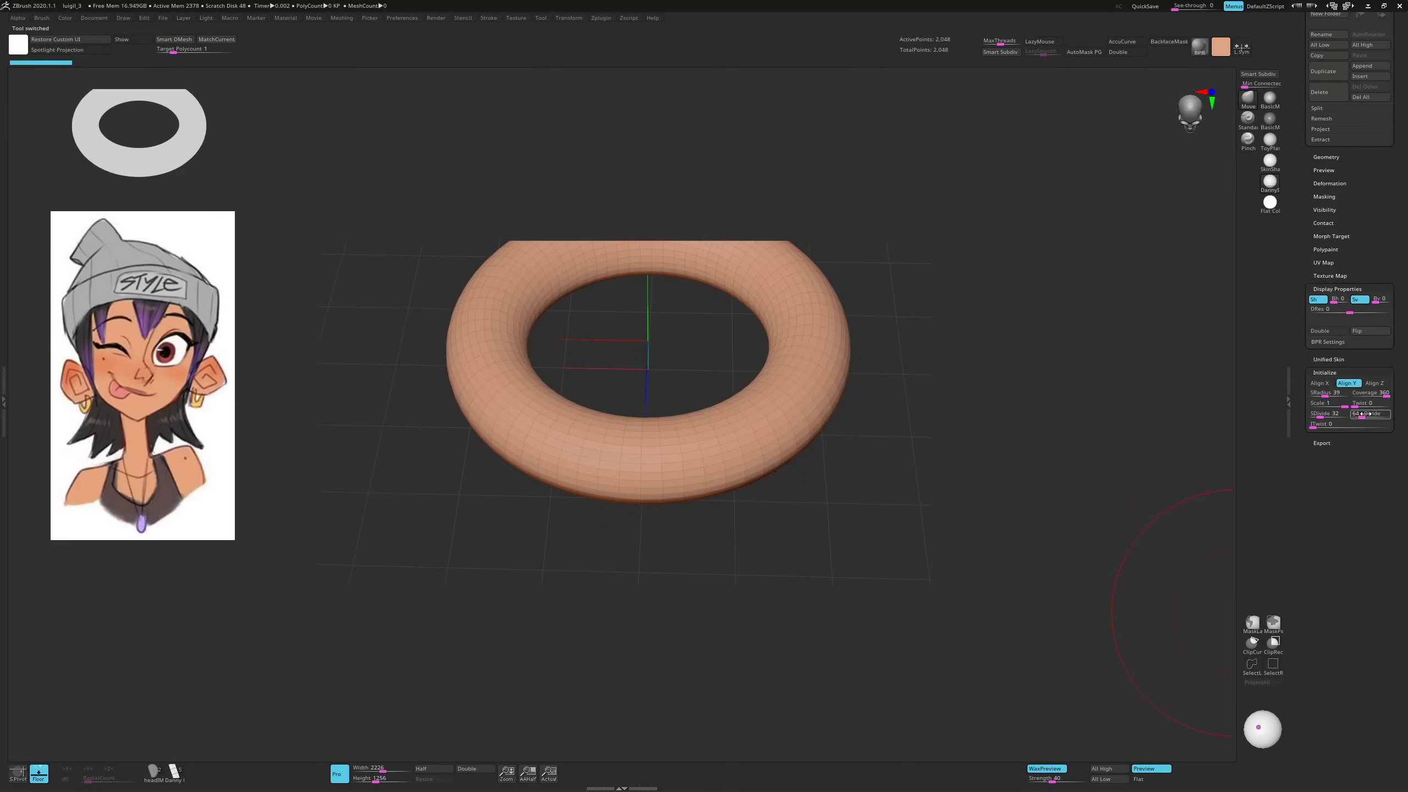
Turn a ring primitive into a thin low-poly hoop and insert it into the bust as the necklace
left_click_drag(1333, 413, 1365, 413)
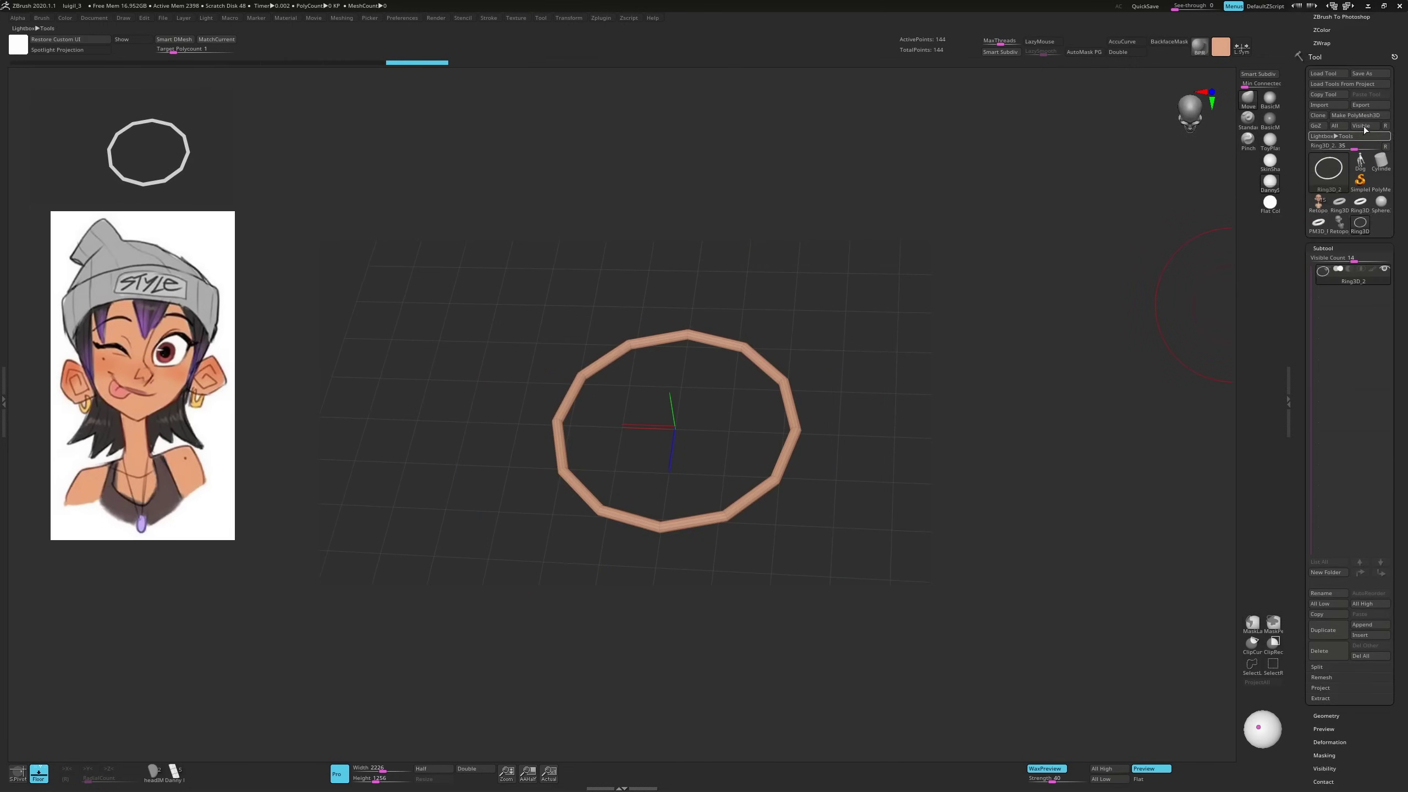
key("F1")
left_click(846, 410)
key("F1")
left_click(888, 409)
key("f")
left_click_drag(768, 422, 769, 377, "alt")
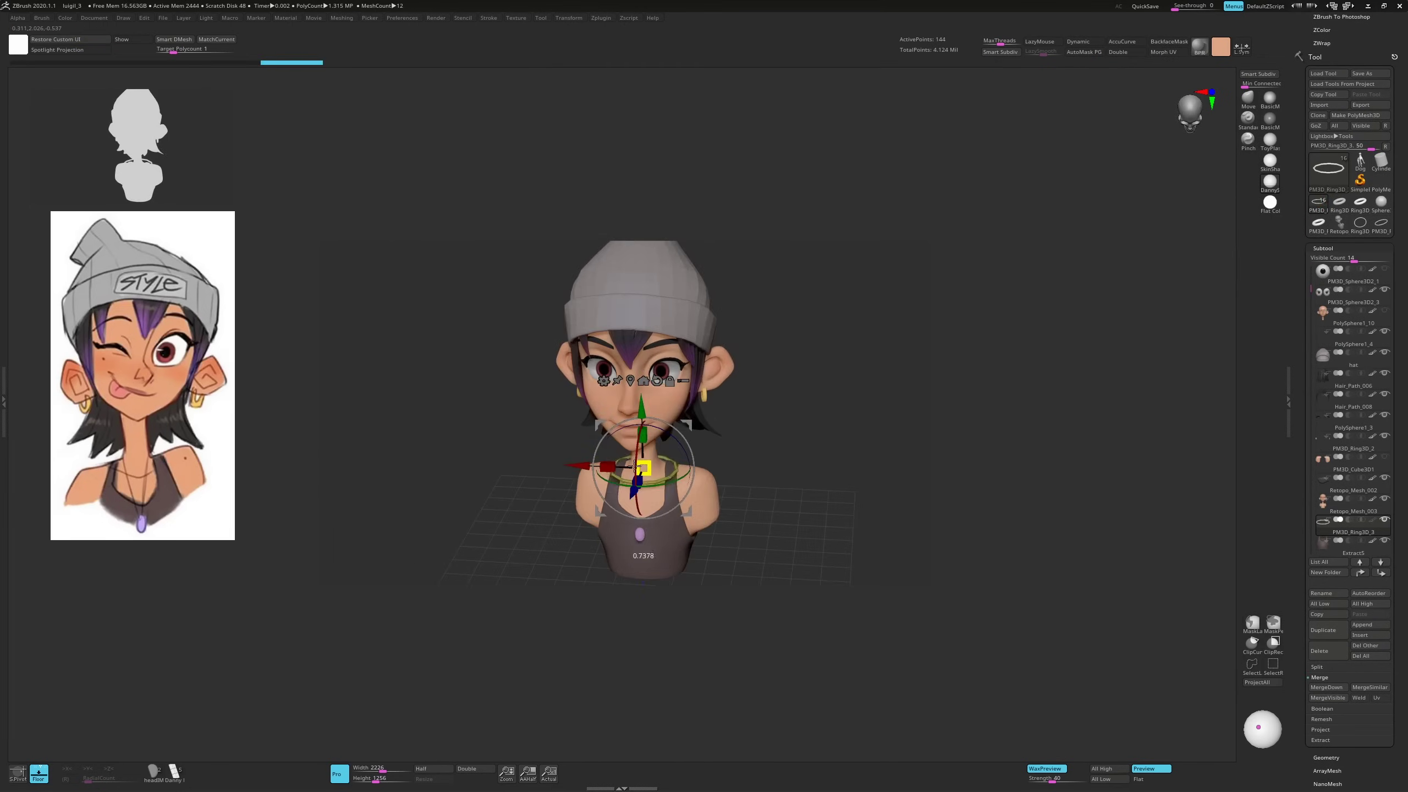
Shape the necklace hoop so it wraps the base of the neck and hangs down the chest to the pendant
left_click_drag(639, 368, 596, 417)
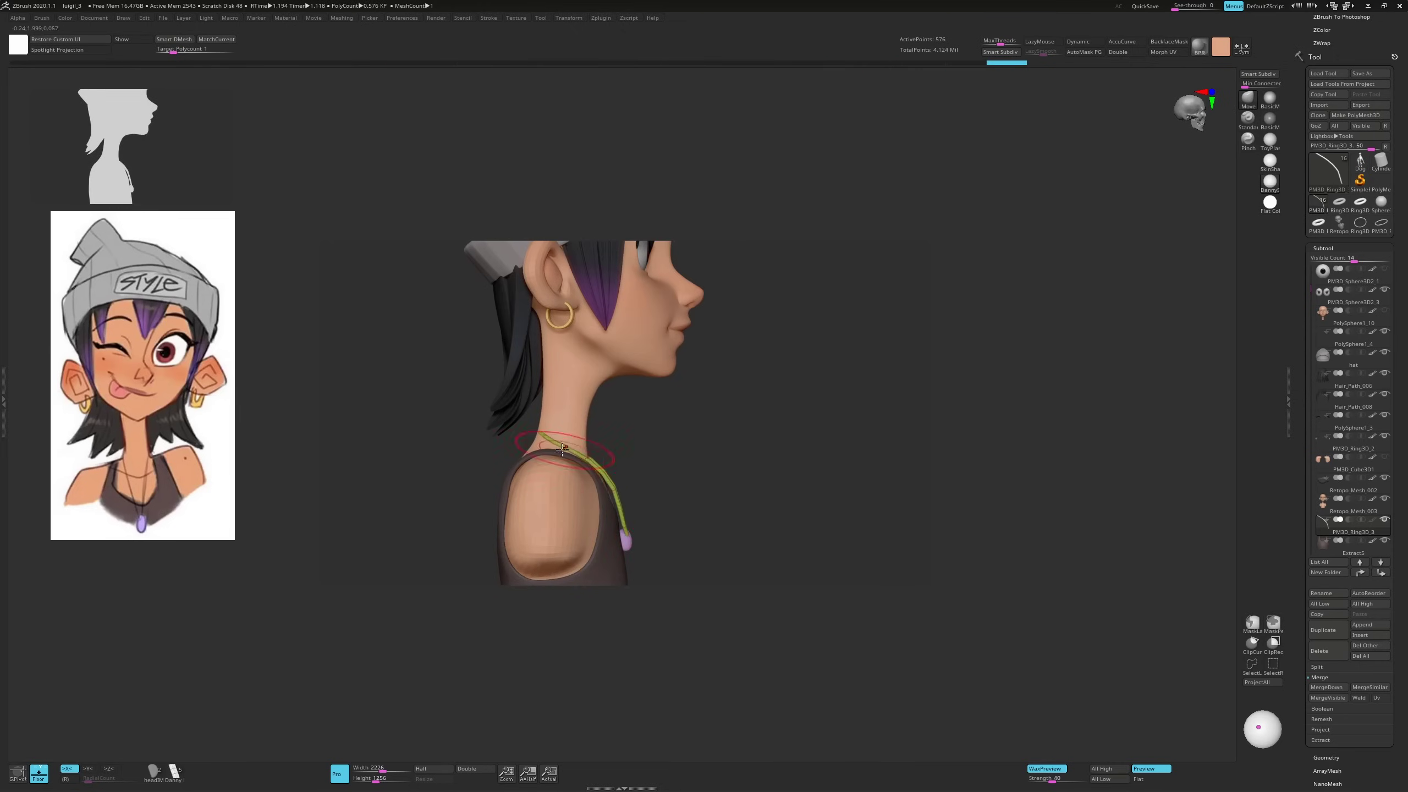
left_click_drag(563, 448, 648, 489)
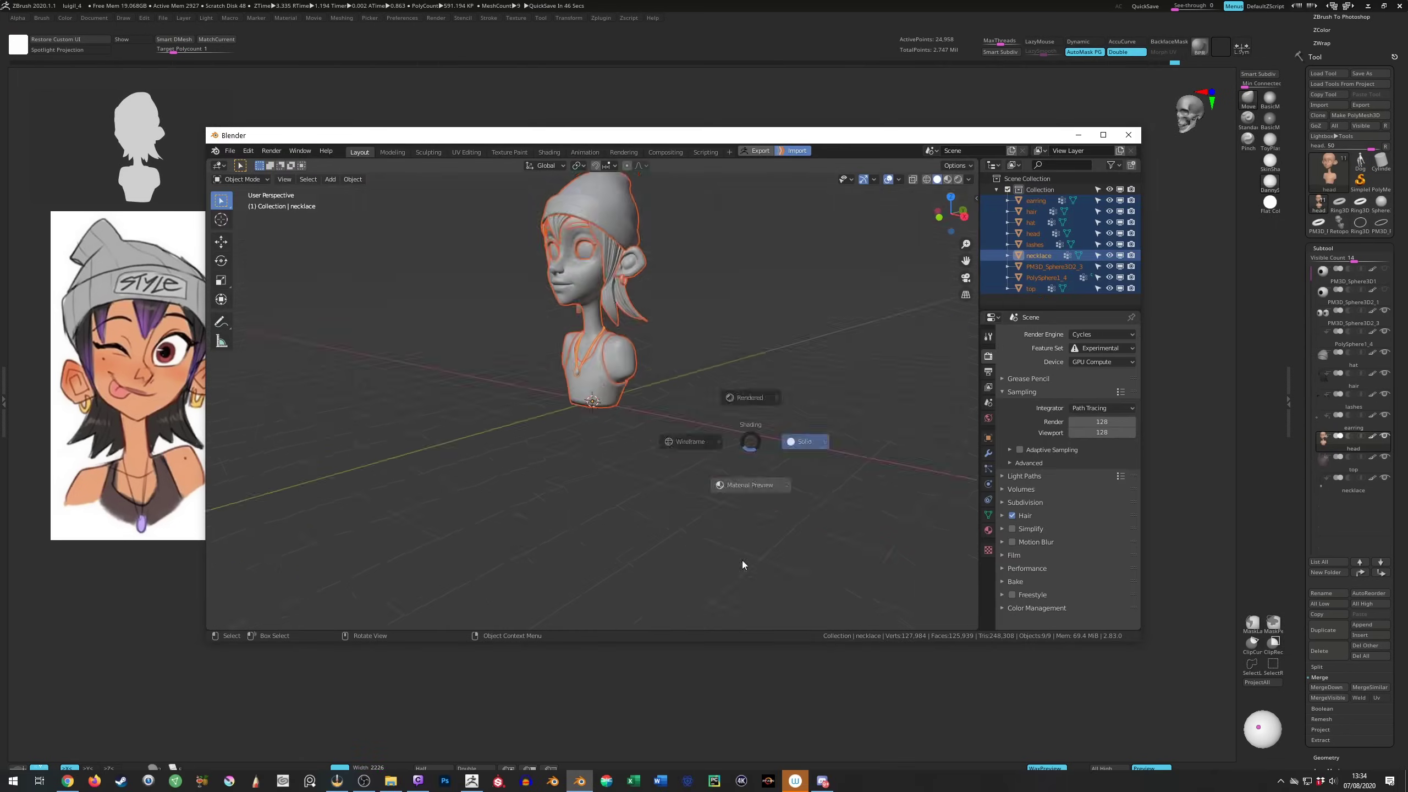
Switch to Blender and add a plane scaled up into a large ground surface for the bust
key("shift+a")
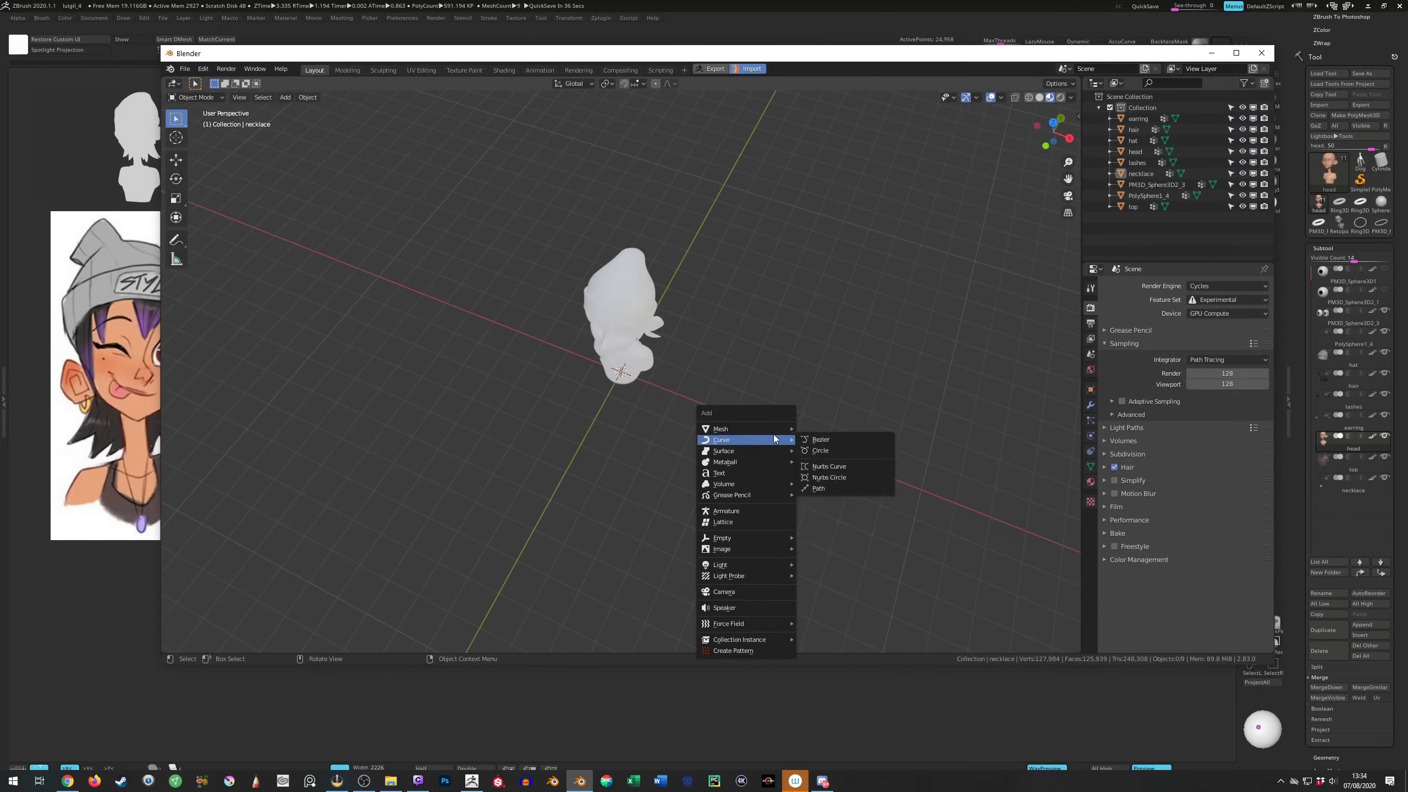
left_click(820, 466)
key("s")
left_click(686, 129)
key("s")
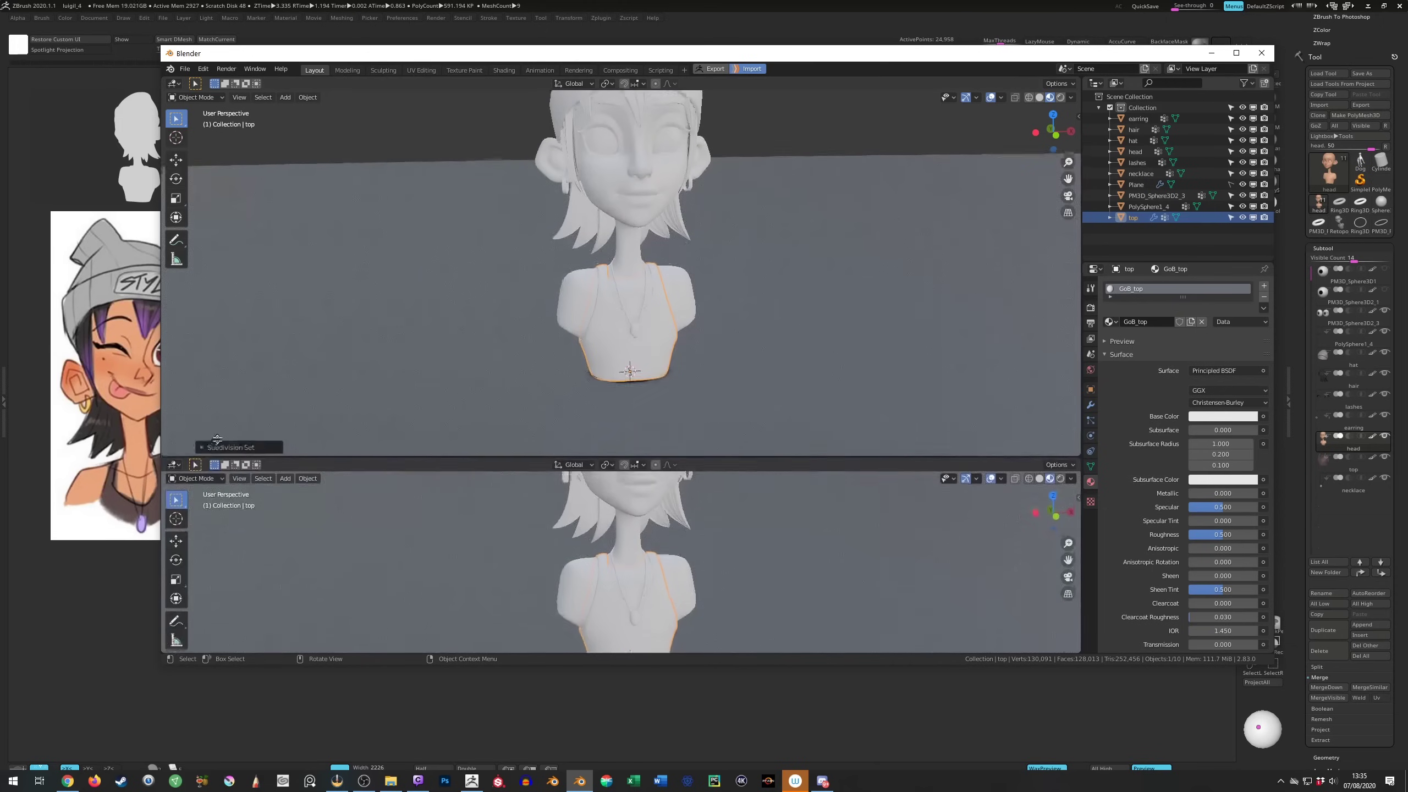
Change the lower viewport to a Shader Editor and feed a Vertex Color node into the top's base color
left_click(173, 429)
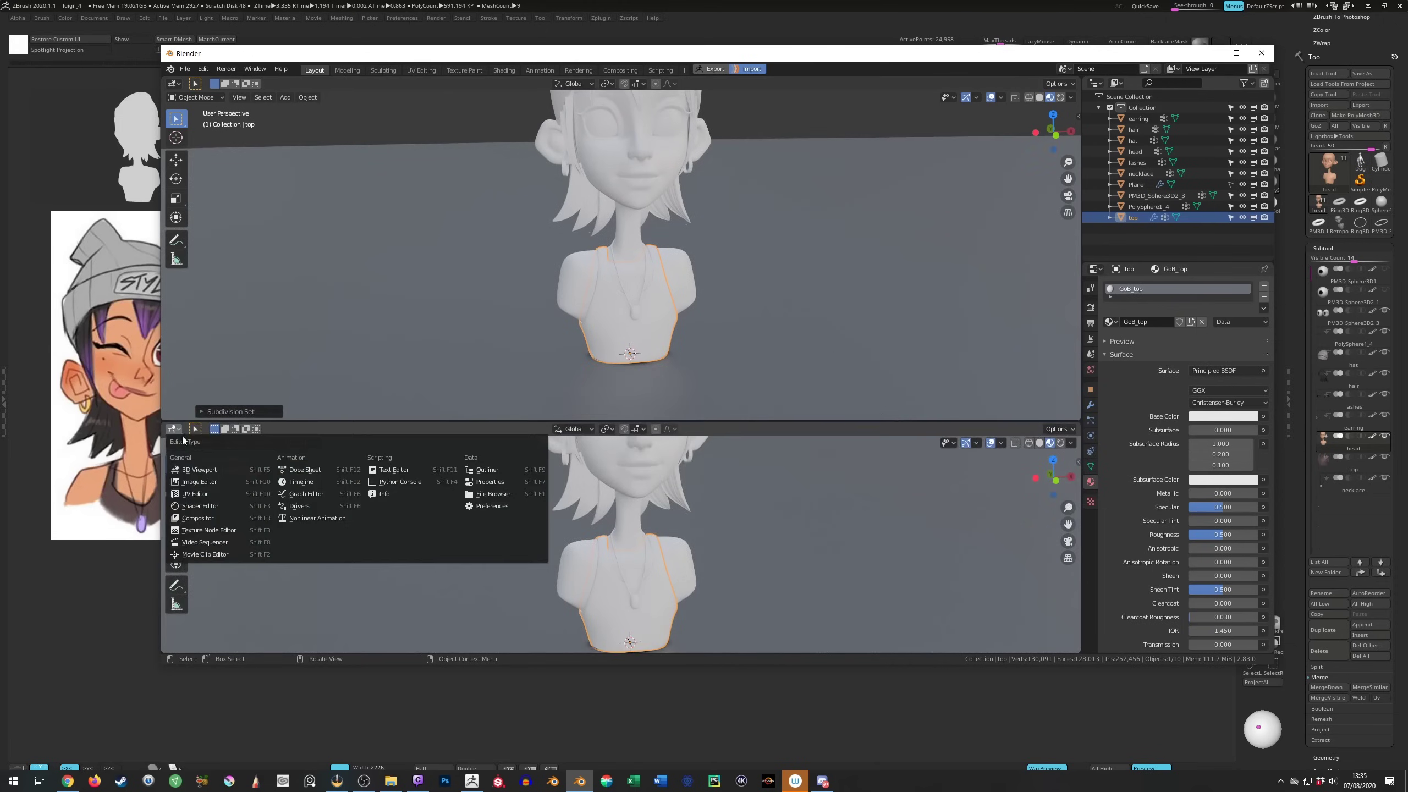
left_click(205, 506)
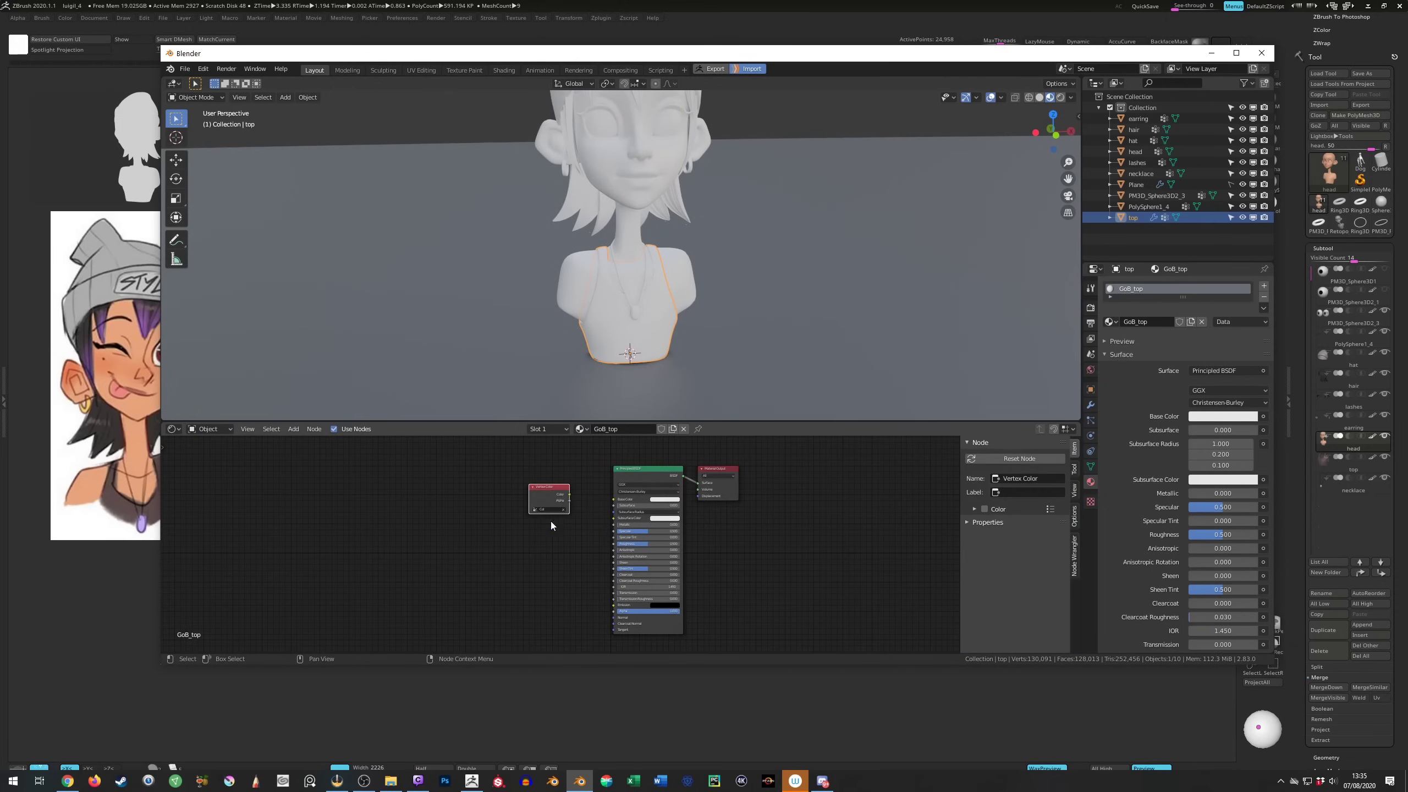
scroll(638, 396, "up", 3)
middle_click_drag(638, 396, 689, 327)
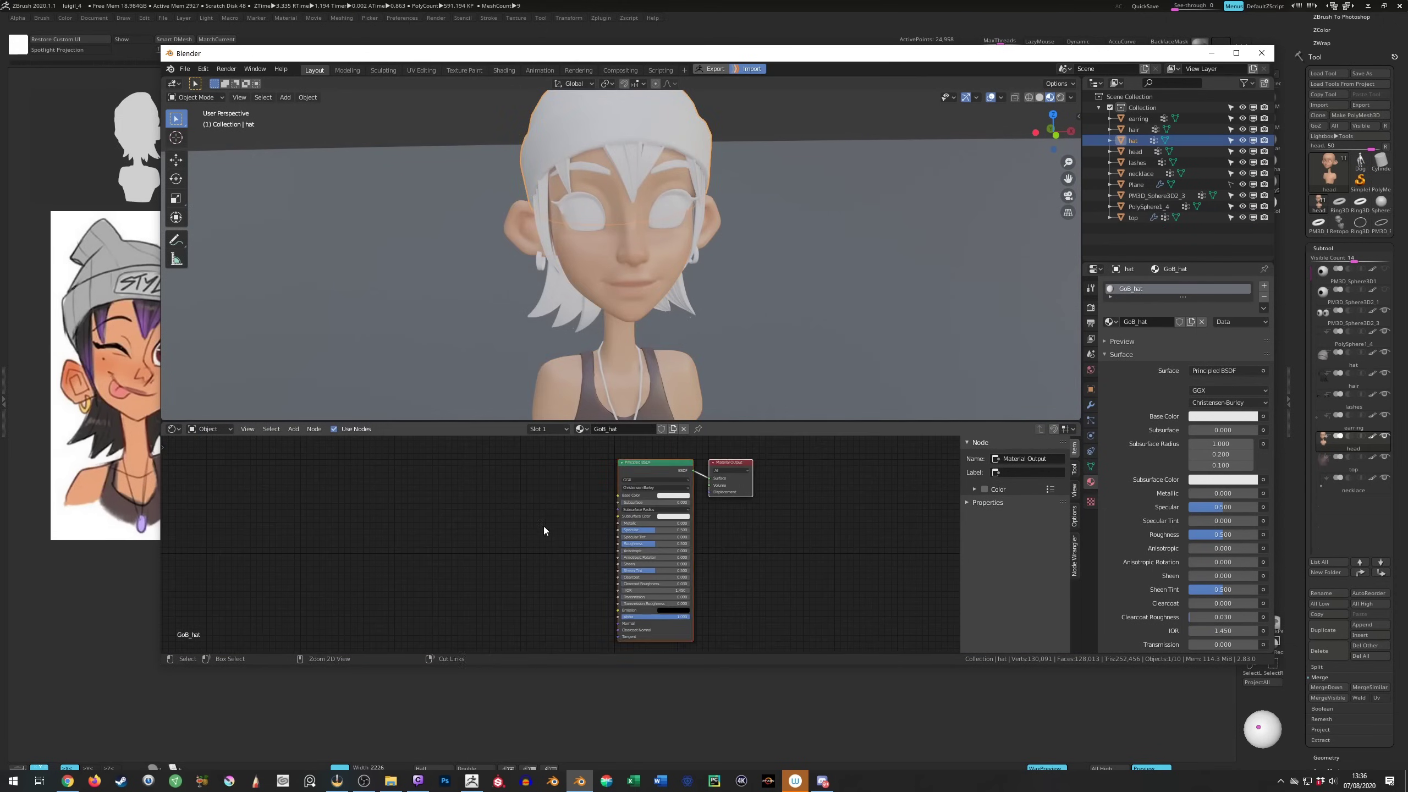
Connect Vertex Color nodes to the base color of the hat, necklace, hair and eye materials
left_click(616, 116)
left_click(656, 371)
key("KP_Decimal")
left_click(682, 155)
key("KP_Decimal")
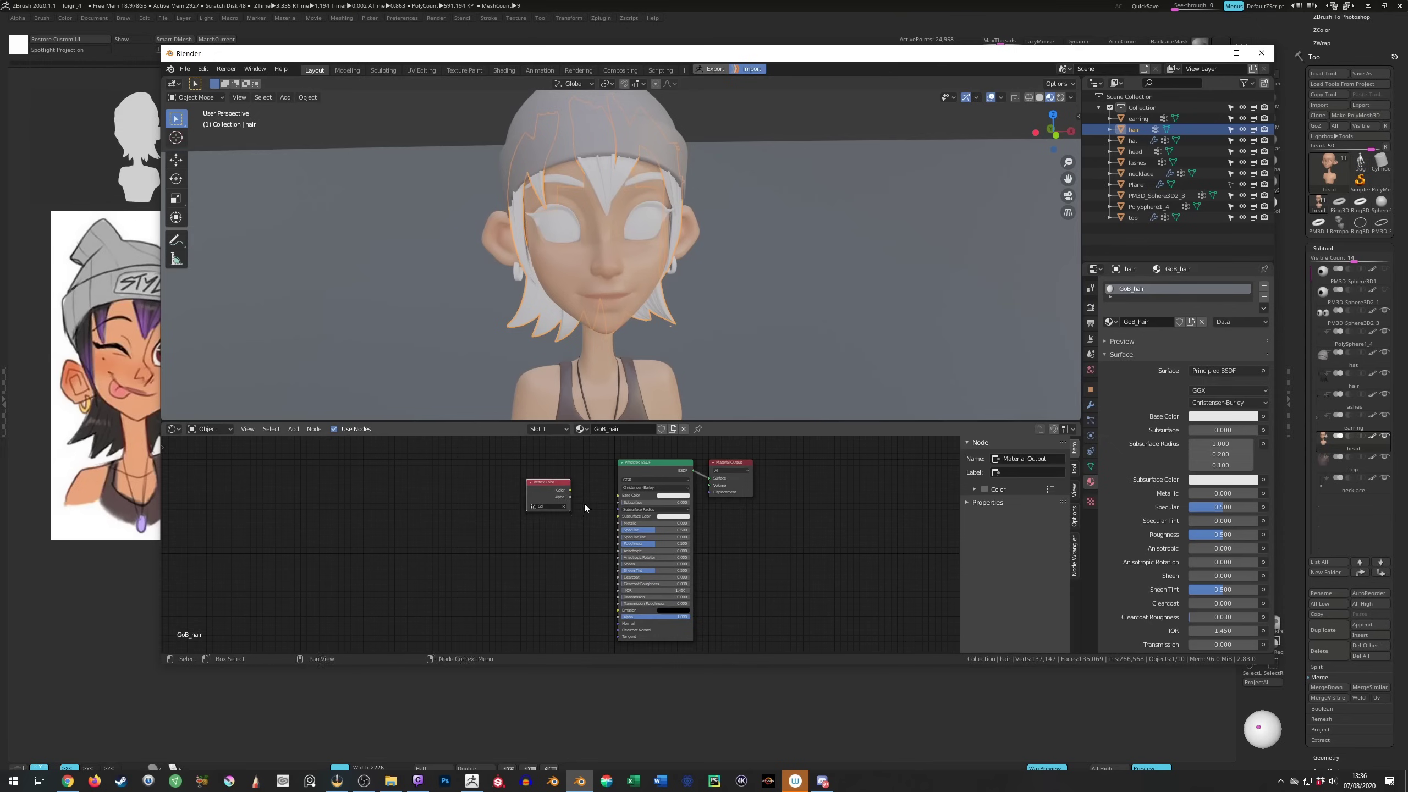
left_click_drag(613, 499, 618, 496)
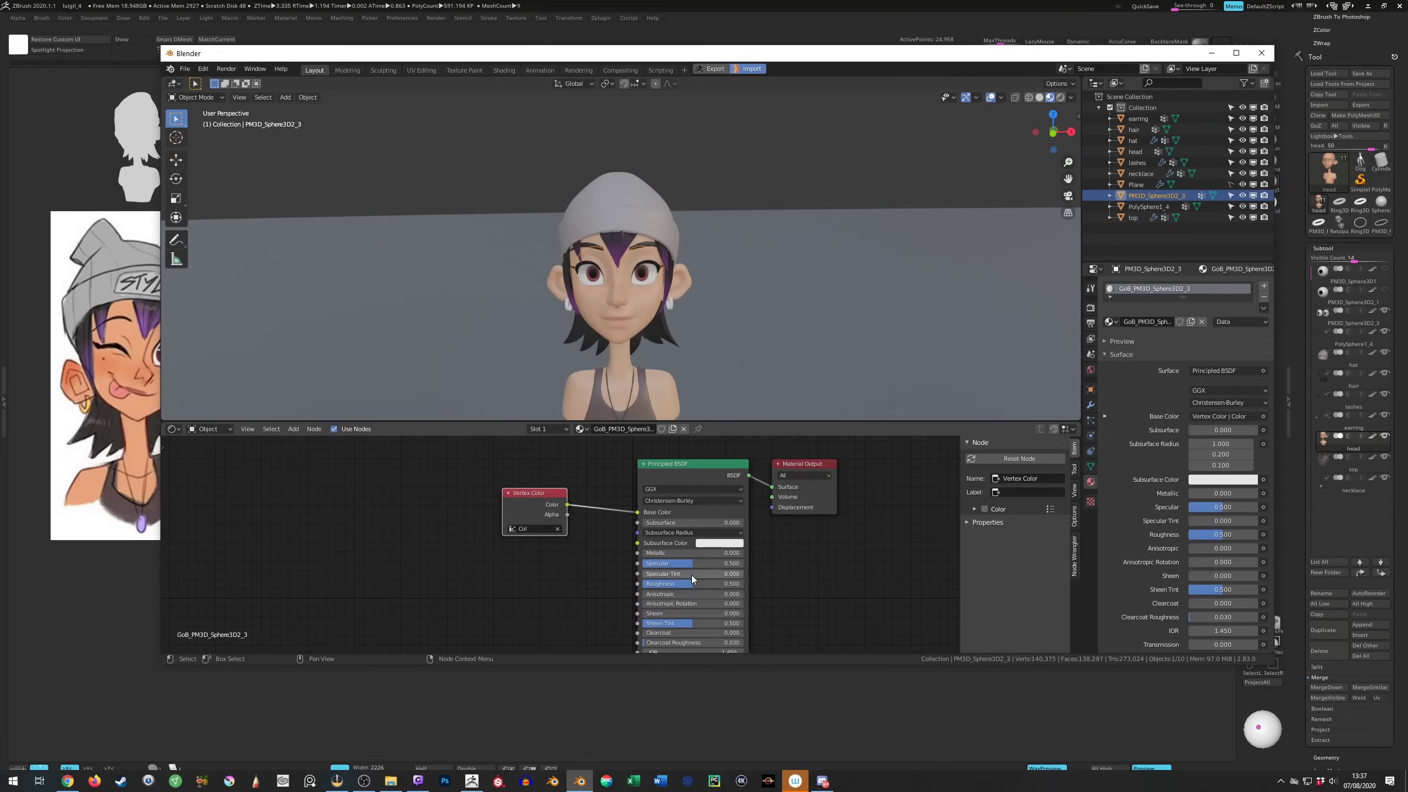
scroll(621, 255, "up", 3)
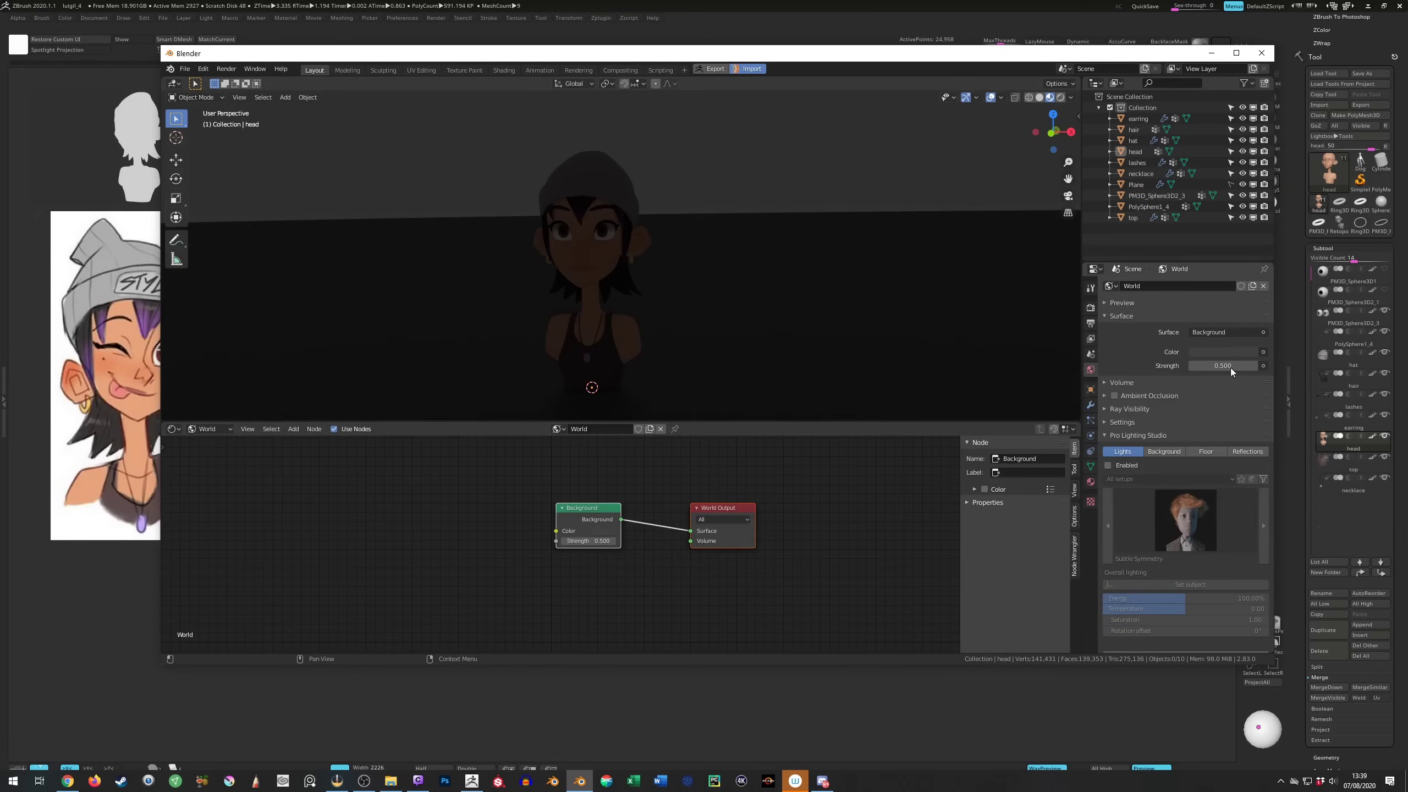
Assign an Environment Texture to the world color and load Luxo-jpg_1000x500.jpg
left_click(1263, 351)
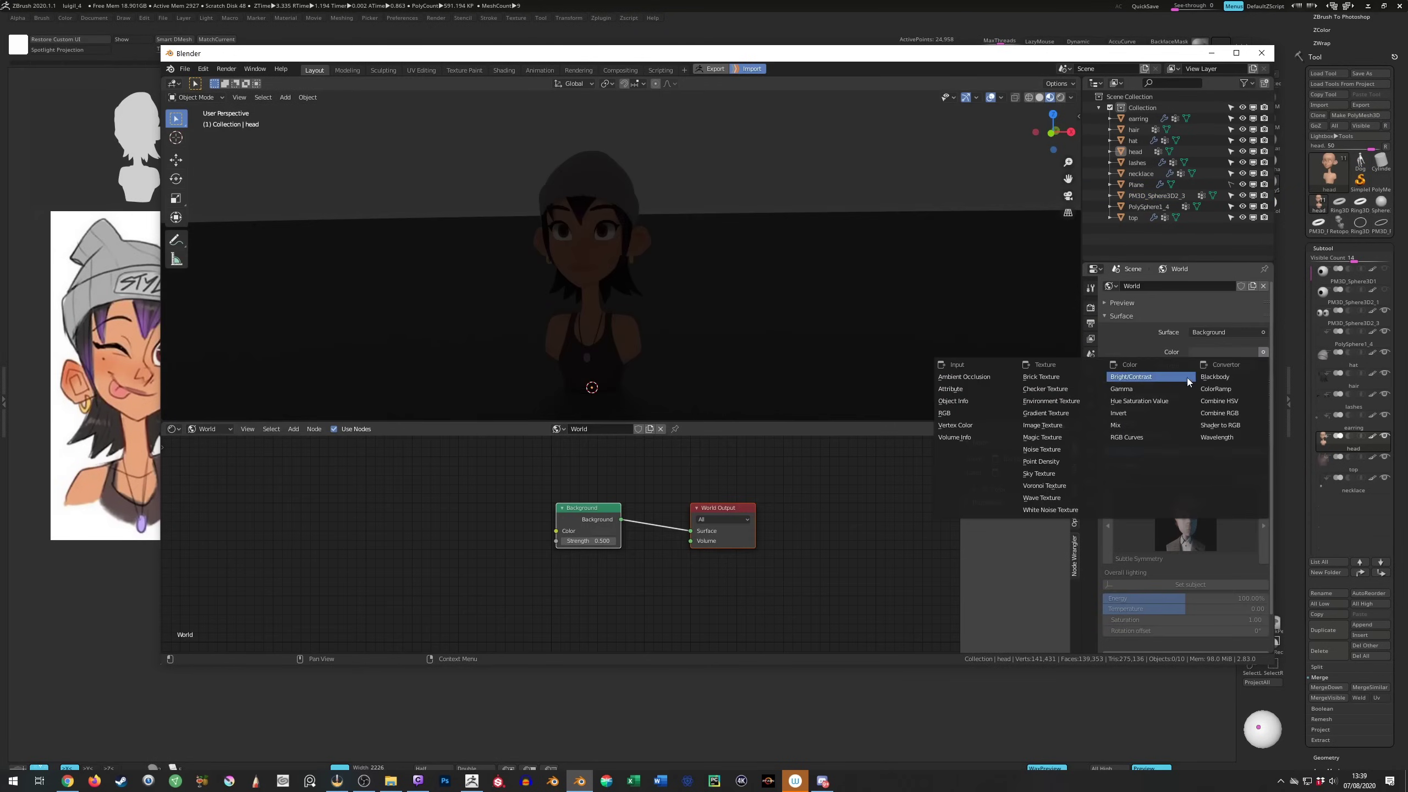
left_click(1051, 401)
left_click(1254, 366)
double_click(528, 168)
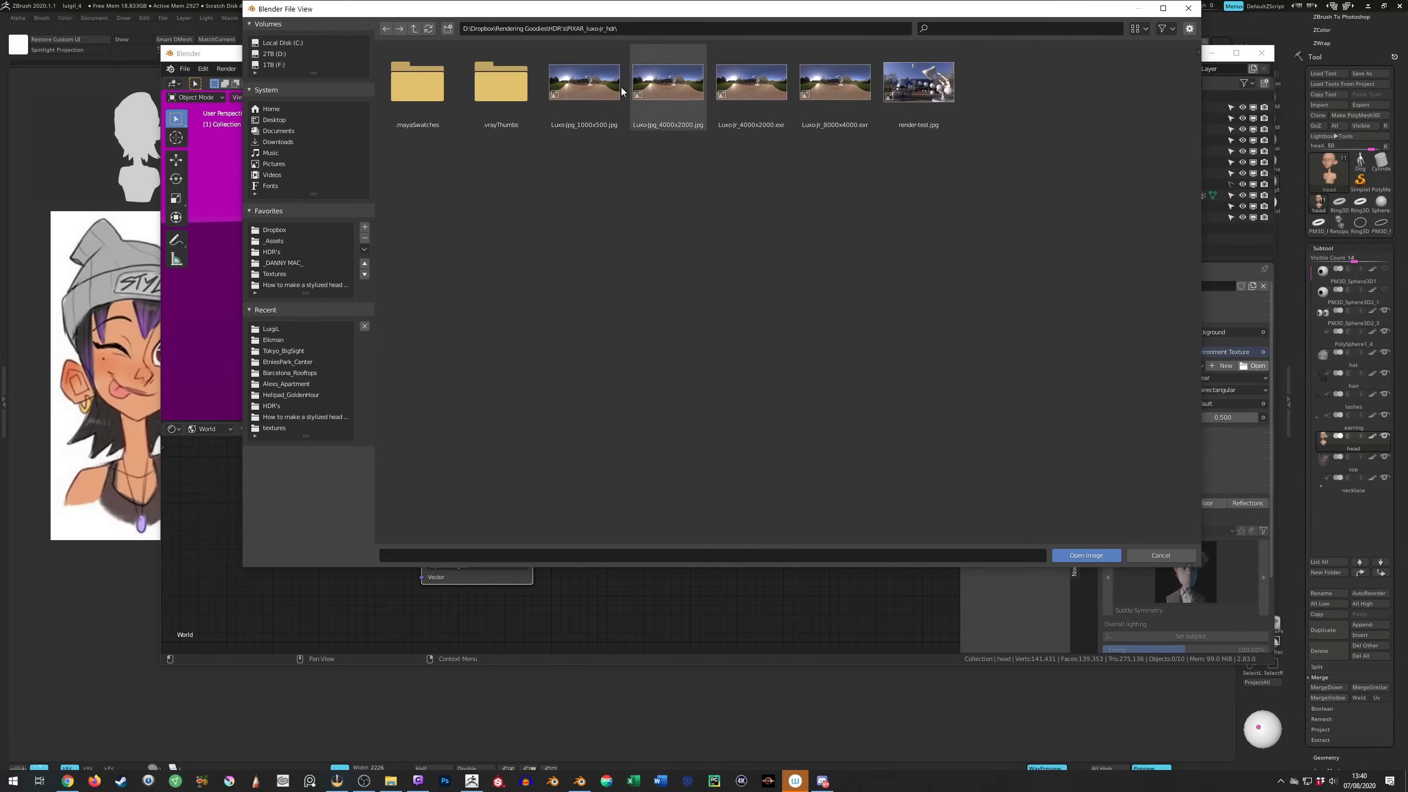
double_click(583, 90)
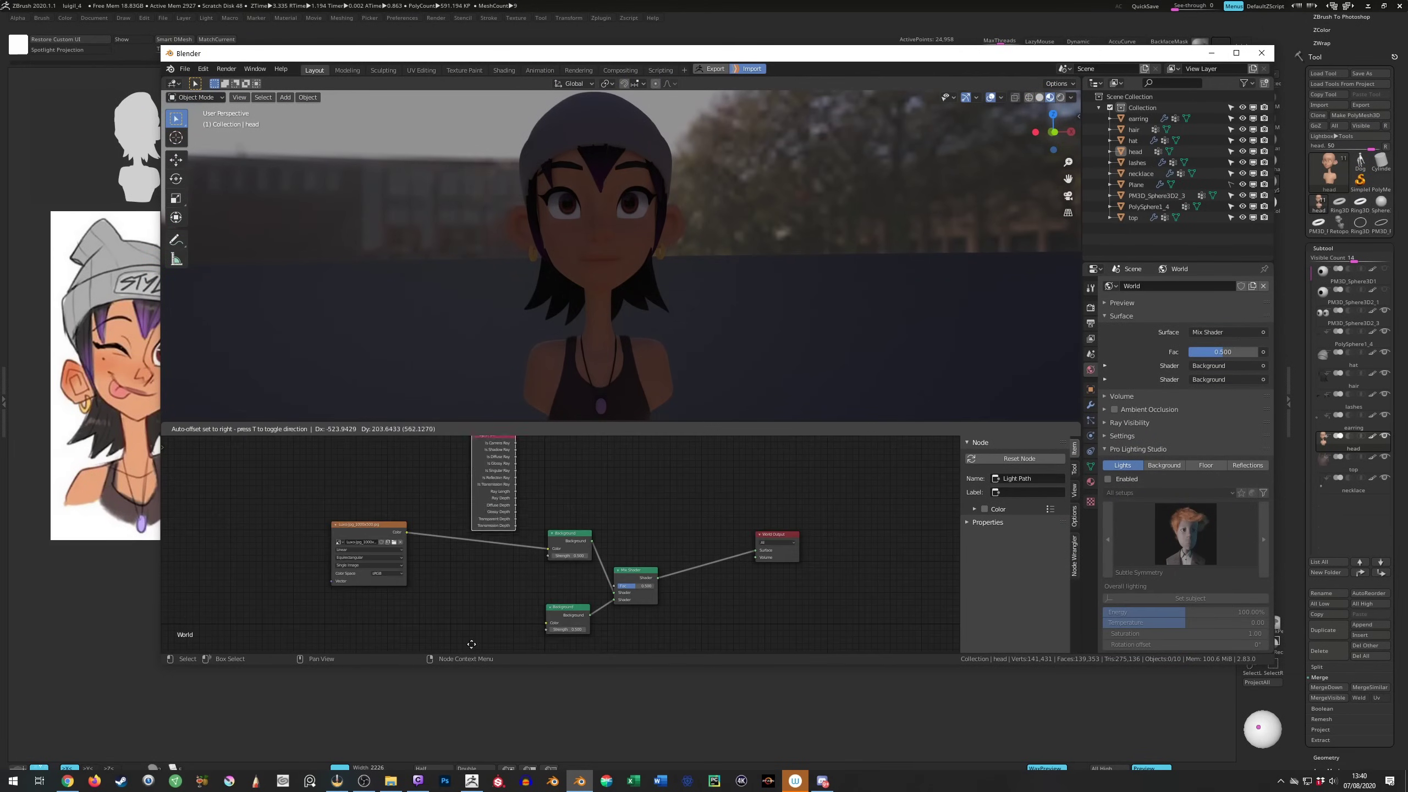
Drive the world's Mix Shader with Light Path's Is Camera Ray and adjust the second Background's plain color
scroll(472, 648, "down", 1)
left_click_drag(498, 450, 577, 566)
scroll(620, 619, "up", 3)
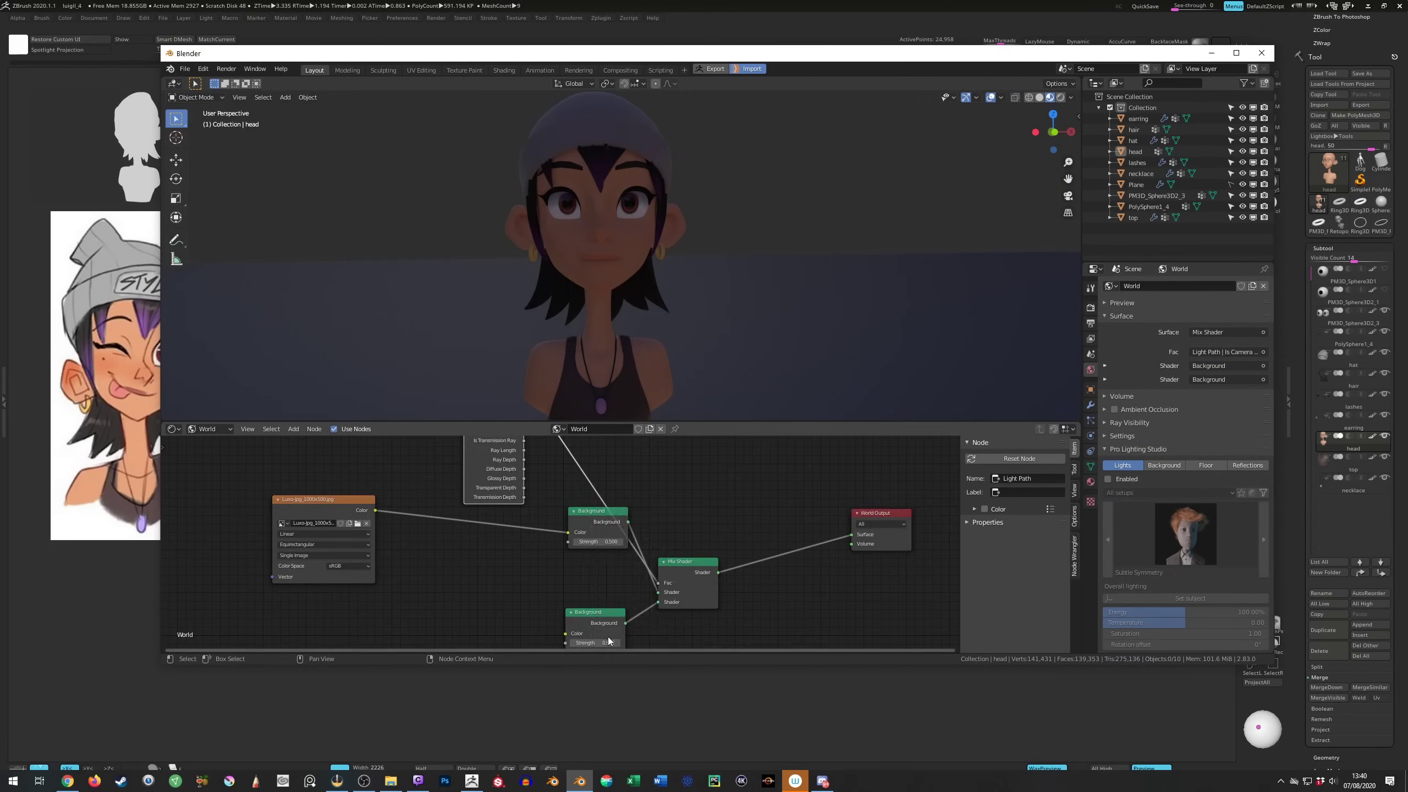
left_click(602, 633)
scroll(752, 192, "up", 2)
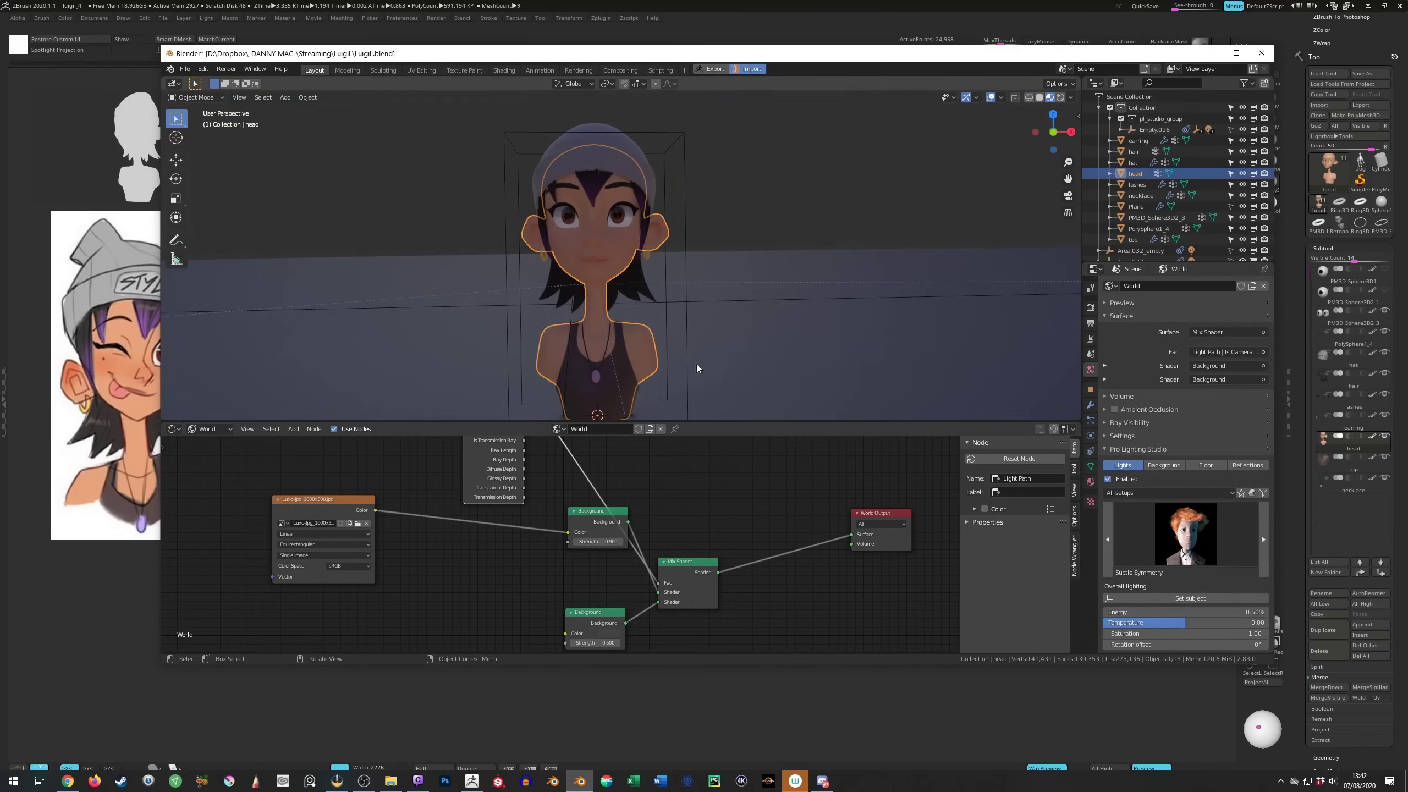
Turn off the Pro Lighting Studio lights in the world settings
middle_click_drag(697, 364, 616, 302)
scroll(616, 302, "down", 4)
left_click(1124, 481)
Add a camera, split the viewport into camera and right side views, and rotate the camera 90° about X
key("shift+a")
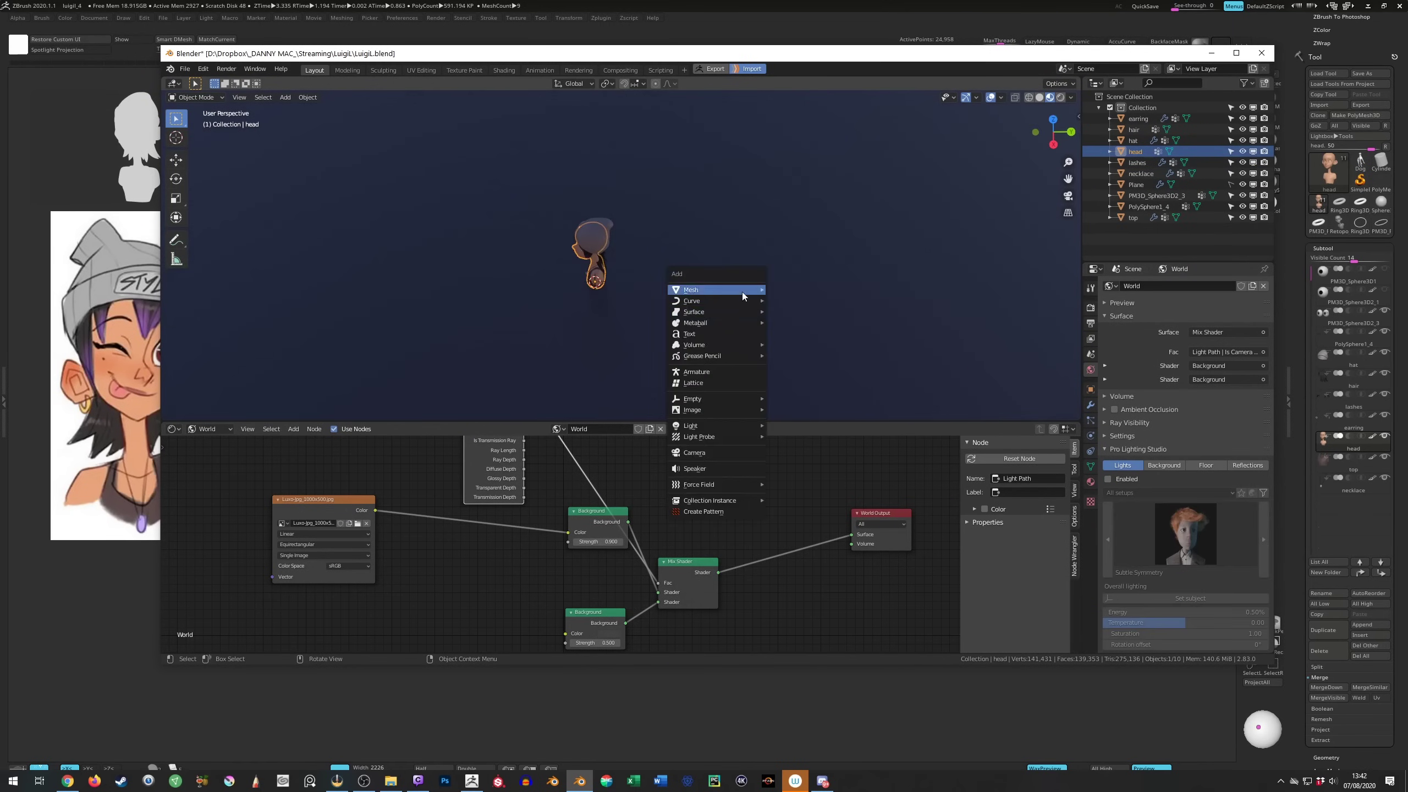
left_click_drag(560, 424, 573, 311)
key("KP_0")
key("KP_3")
key("r")
key("x")
key("9")
key("0")
key("Return")
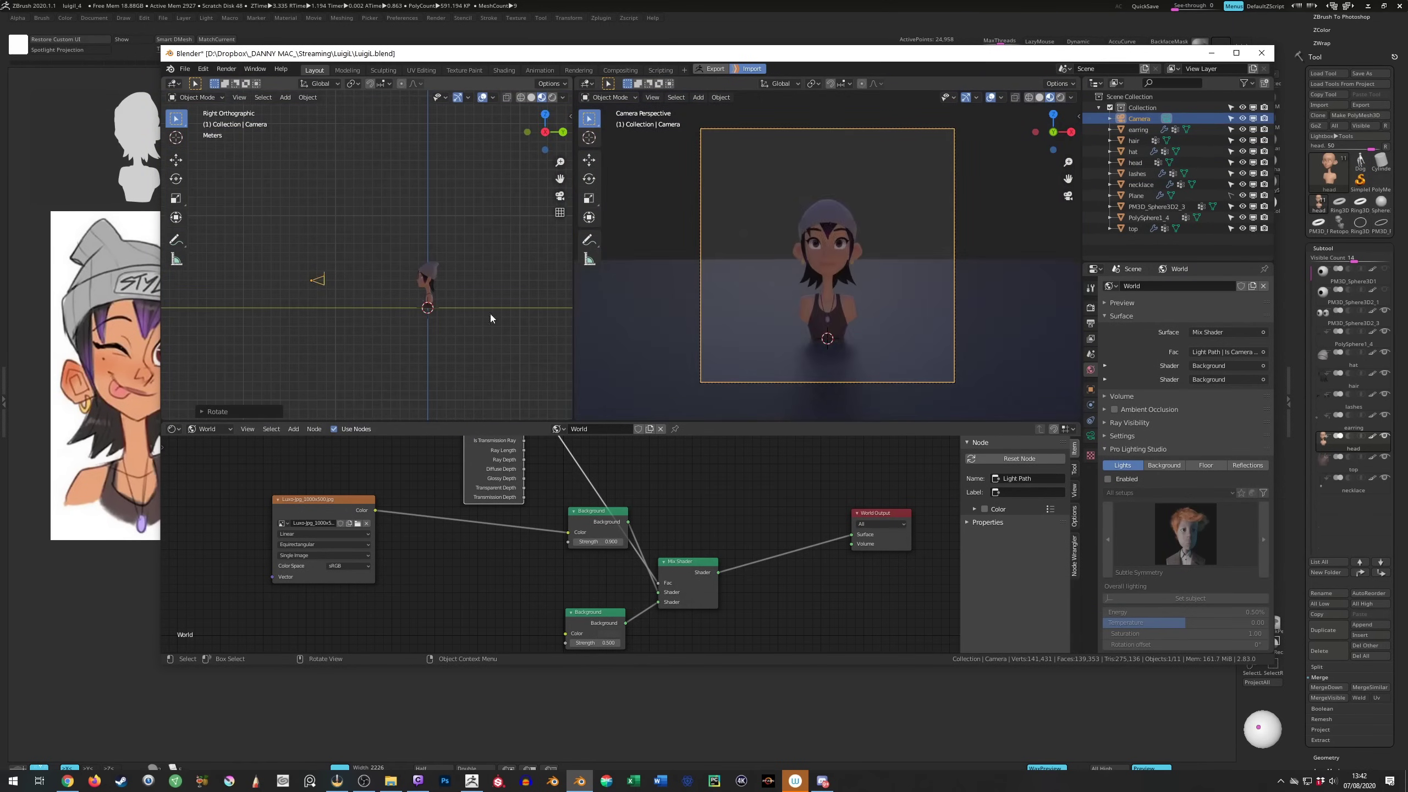
Position a point light in front of and above the head and show its light settings
key("g")
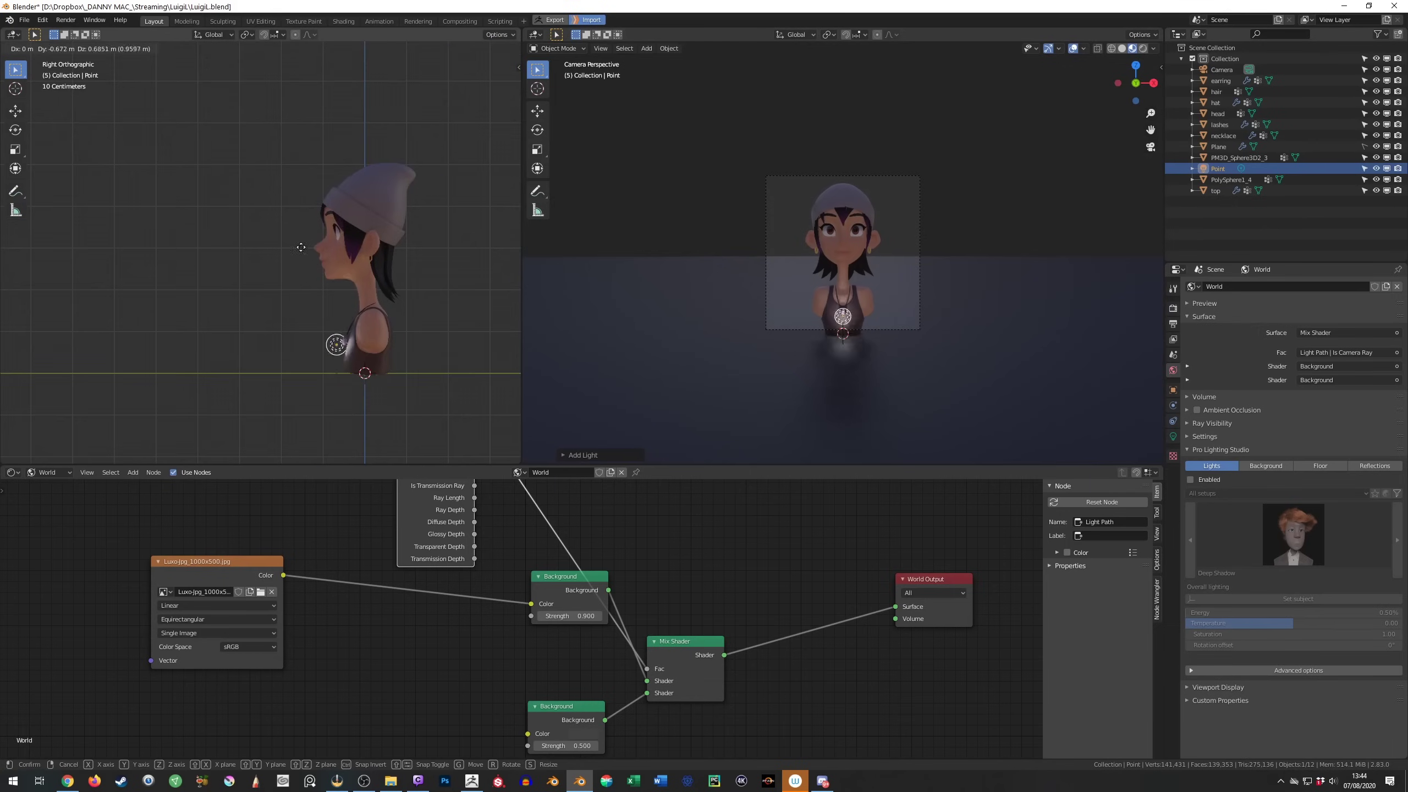
left_click(1174, 437)
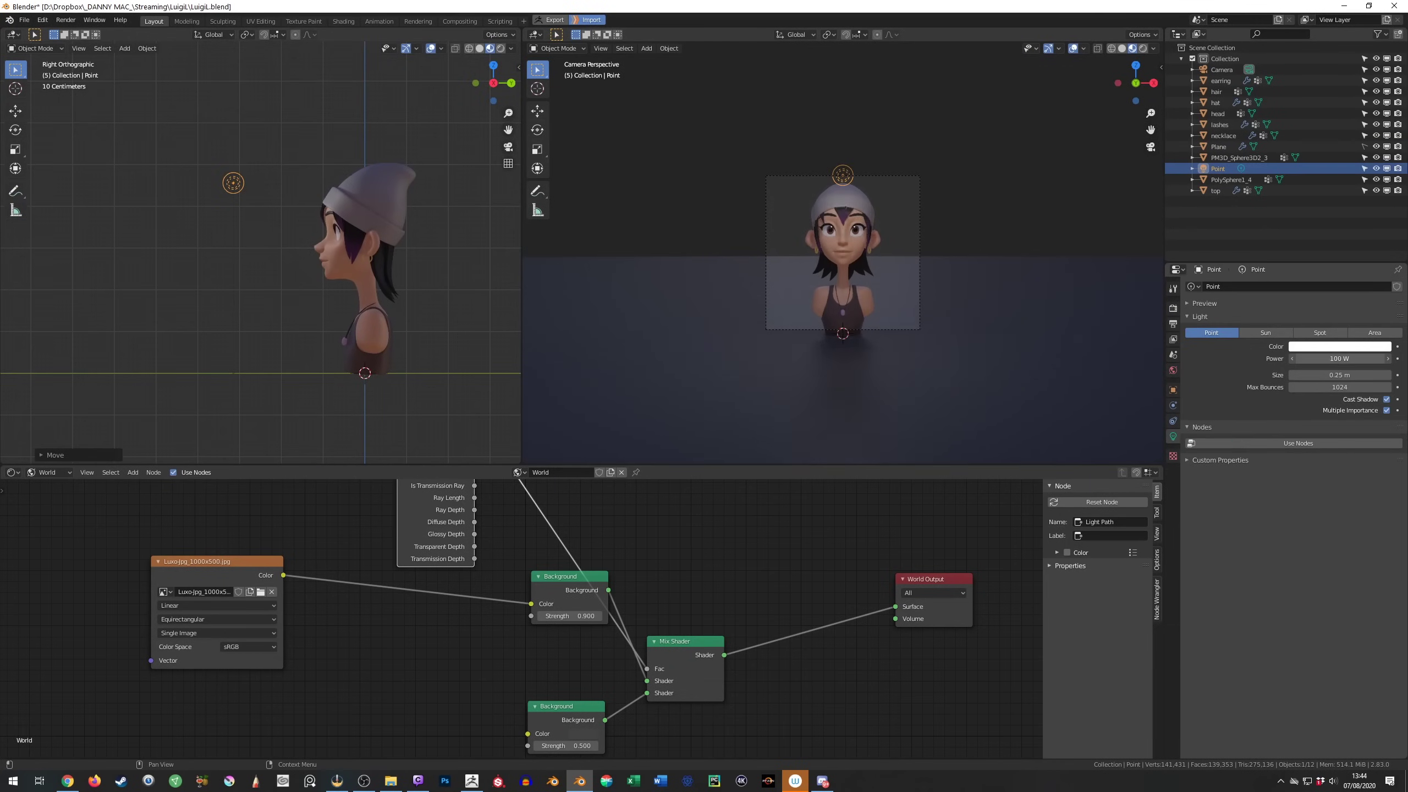
key("Home")
left_click(289, 238)
Unwrap the head along mirrored edge-loop seams and move the face island out of the UV tile
left_click(1217, 113)
scroll(1089, 65, "up", 1)
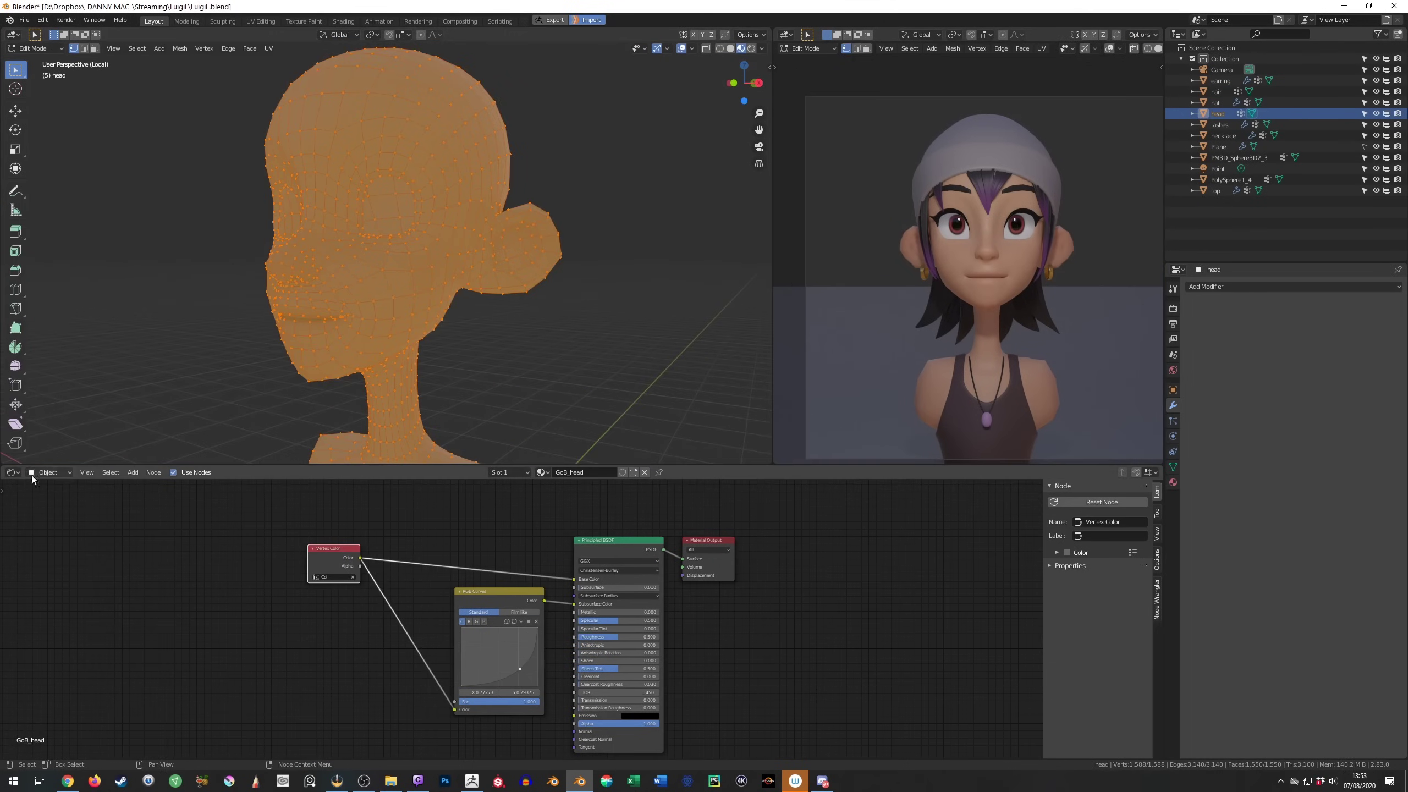
key("shift+F10")
middle_click_drag(554, 249, 396, 249)
scroll(543, 273, "up", 2)
key("shift+ctrl+m")
scroll(499, 333, "down", 2)
left_click(306, 357, "alt+shift")
scroll(306, 357, "down", 2)
left_click(394, 260, "alt")
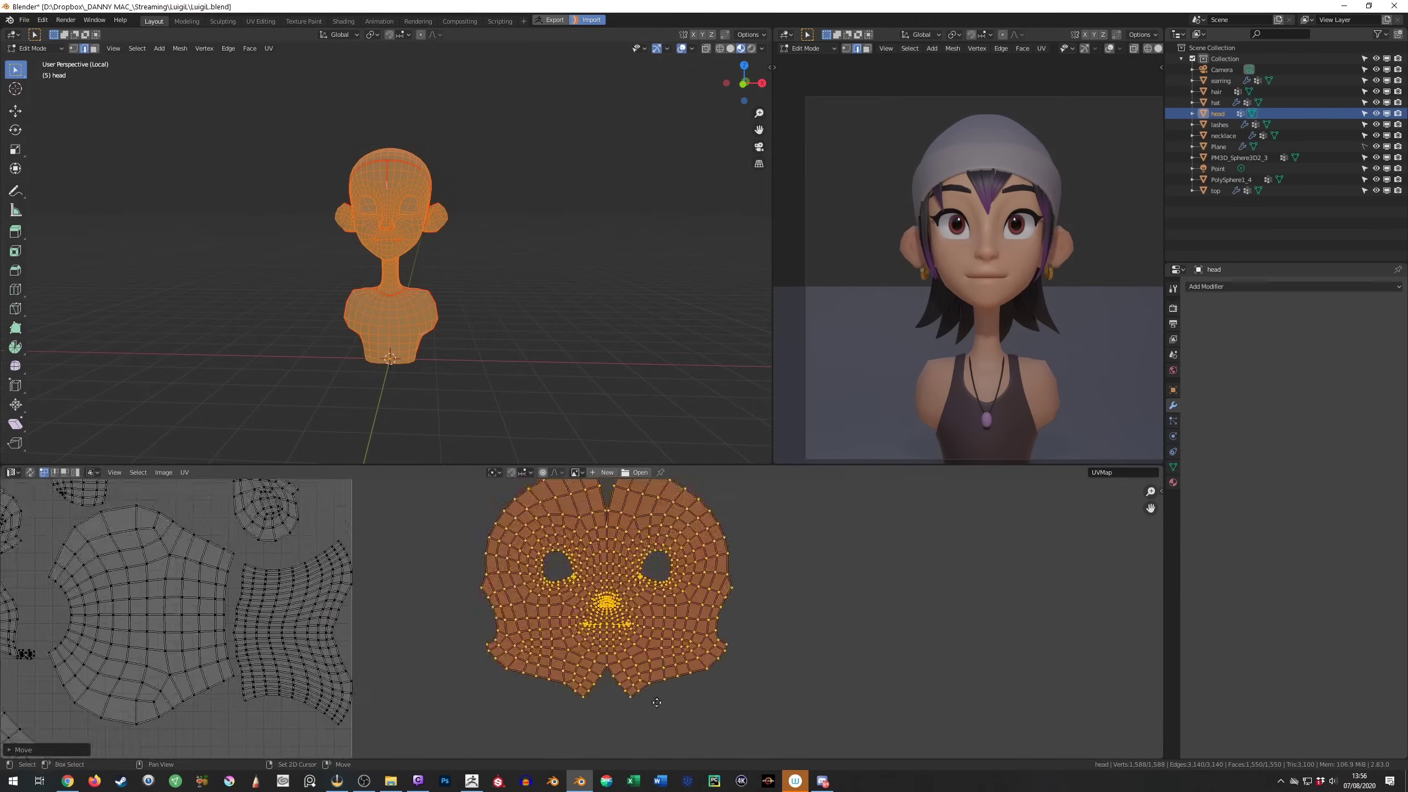
key("g")
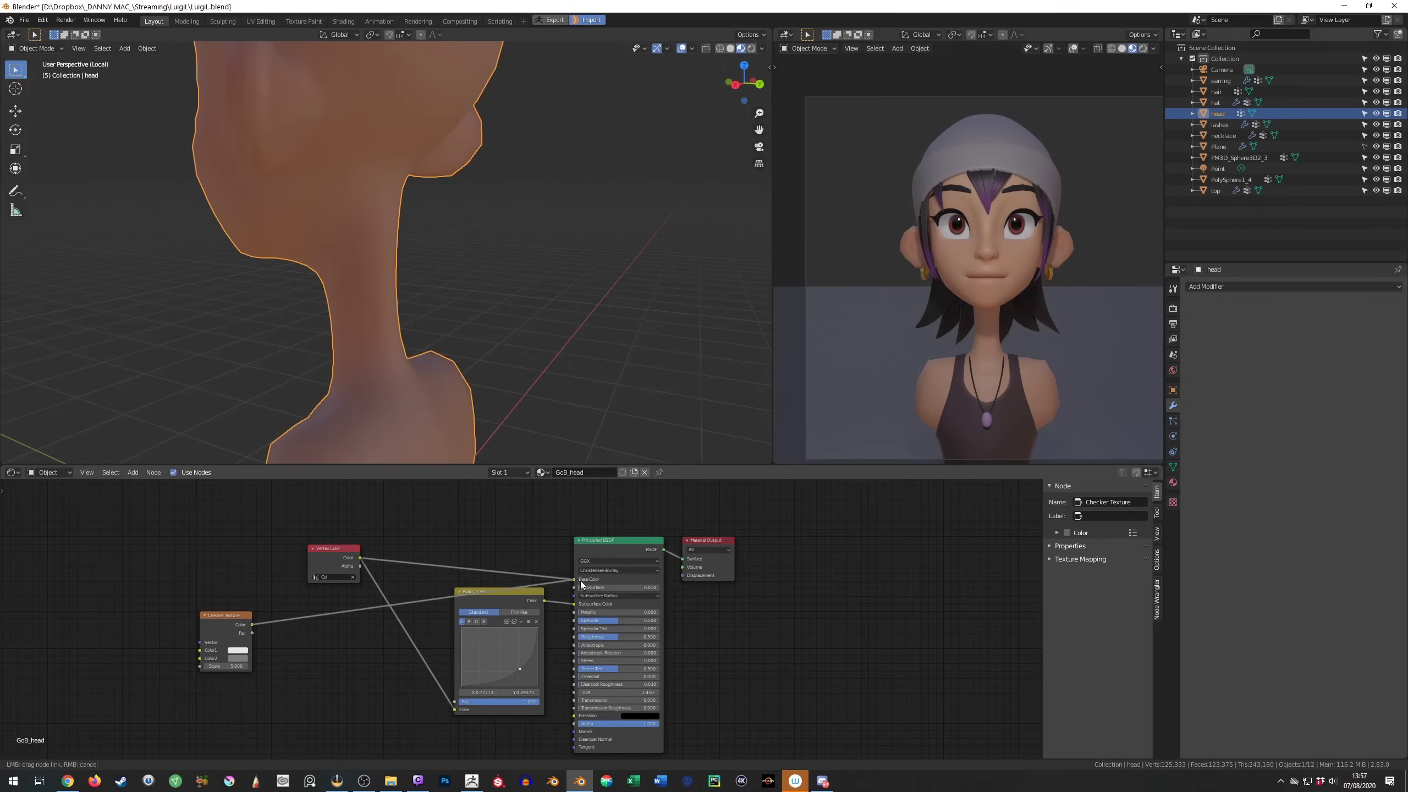
Connect a Checker Texture to the head's base color and add Texture Coordinate and Mapping nodes to it
left_click_drag(580, 582, 575, 579)
middle_click_drag(455, 266, 525, 298)
scroll(524, 298, "down", 3)
key("ctrl+t")
Return to editing the head's UVs, place the neck island beneath the face and rotate the scalp island beside them
left_click_drag(395, 643, 4, 489)
left_click(35, 537)
key("Tab")
scroll(389, 250, "up", 4)
scroll(527, 599, "down", 3)
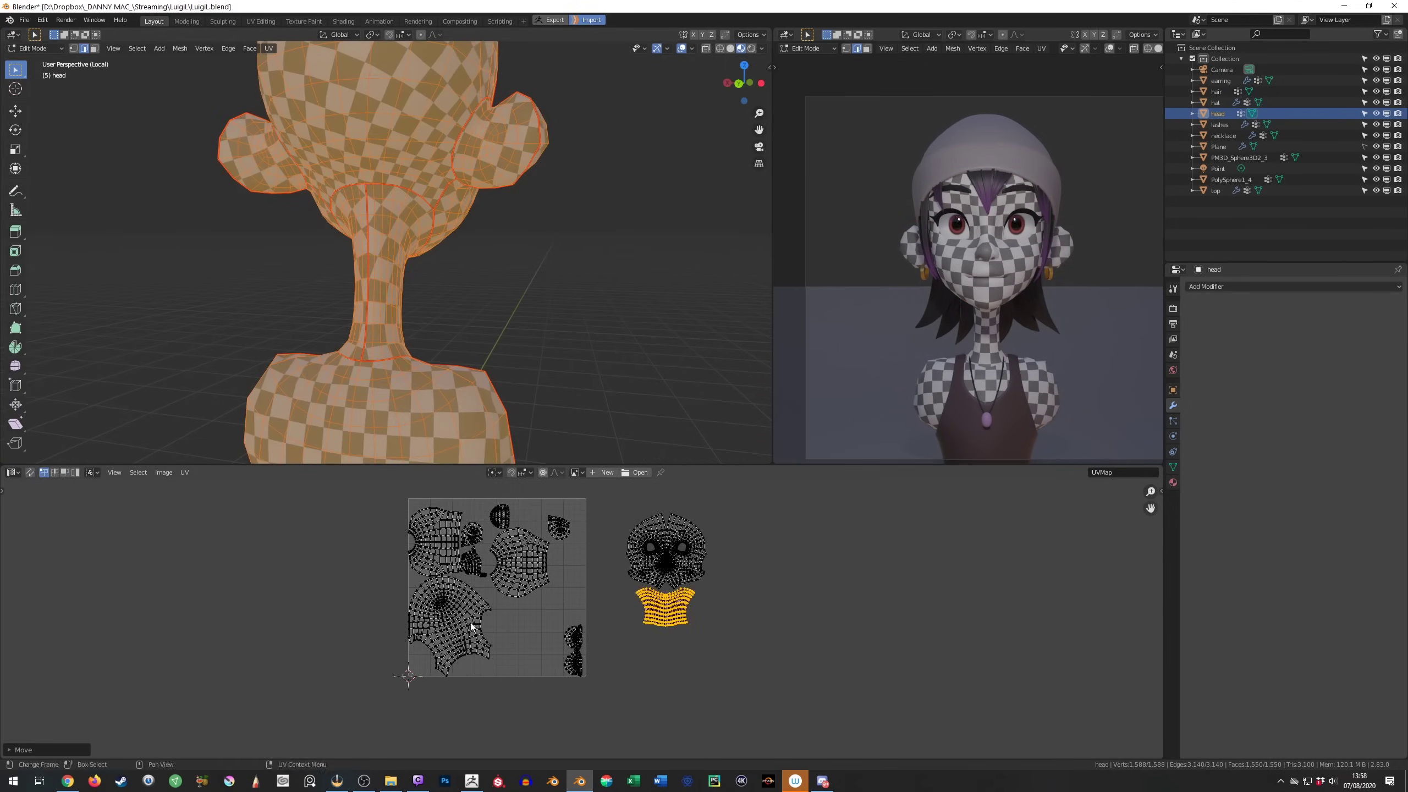
key("l")
scroll(557, 264, "down", 4)
middle_click_drag(556, 264, 559, 288)
key("g")
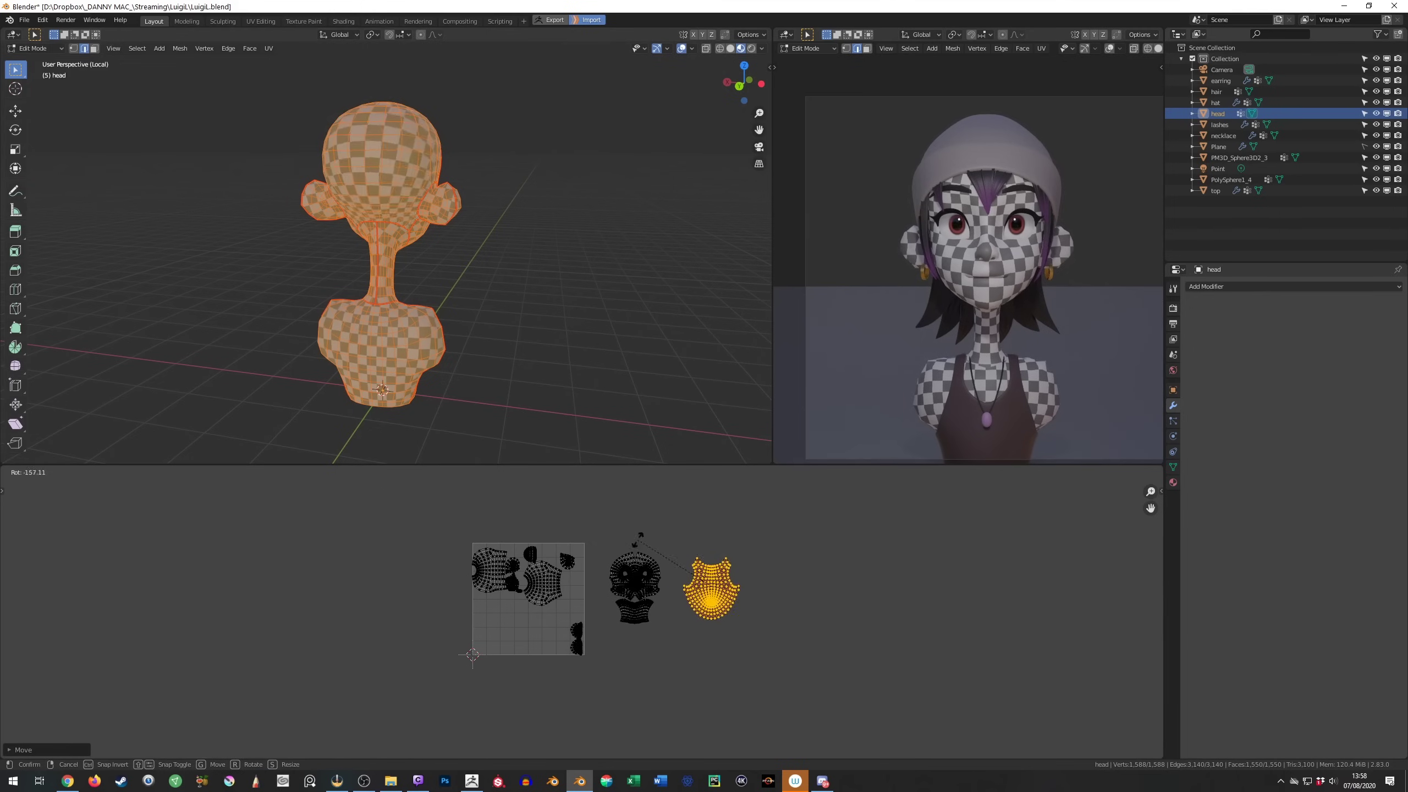
left_click(719, 598)
Move the first torso island into the empty lower area of the UV tile
scroll(719, 597, "up", 2)
key("l")
key("g")
left_click(581, 707)
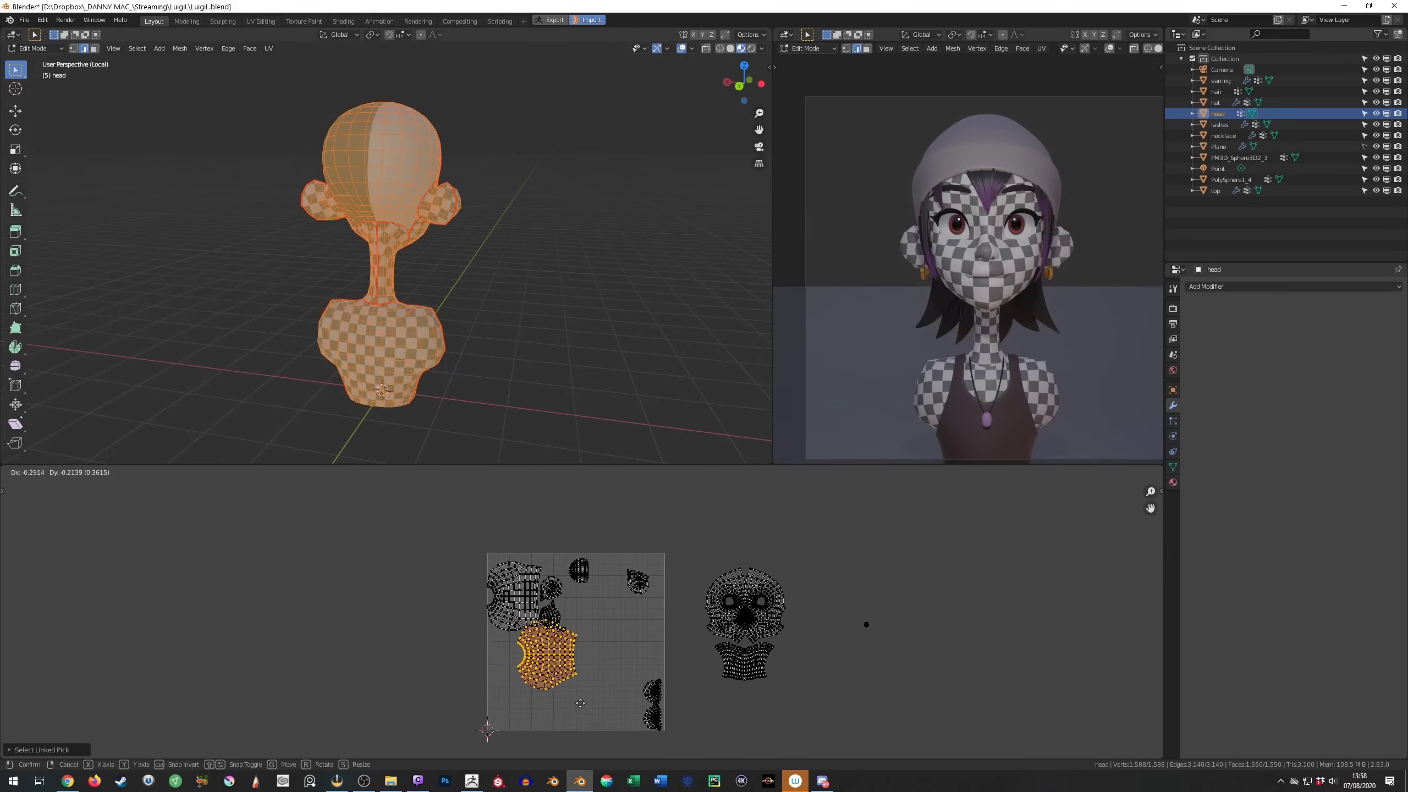
Turn the second torso island upright and move it out of the tile, near the neck island
key("l")
scroll(554, 610, "up", 2)
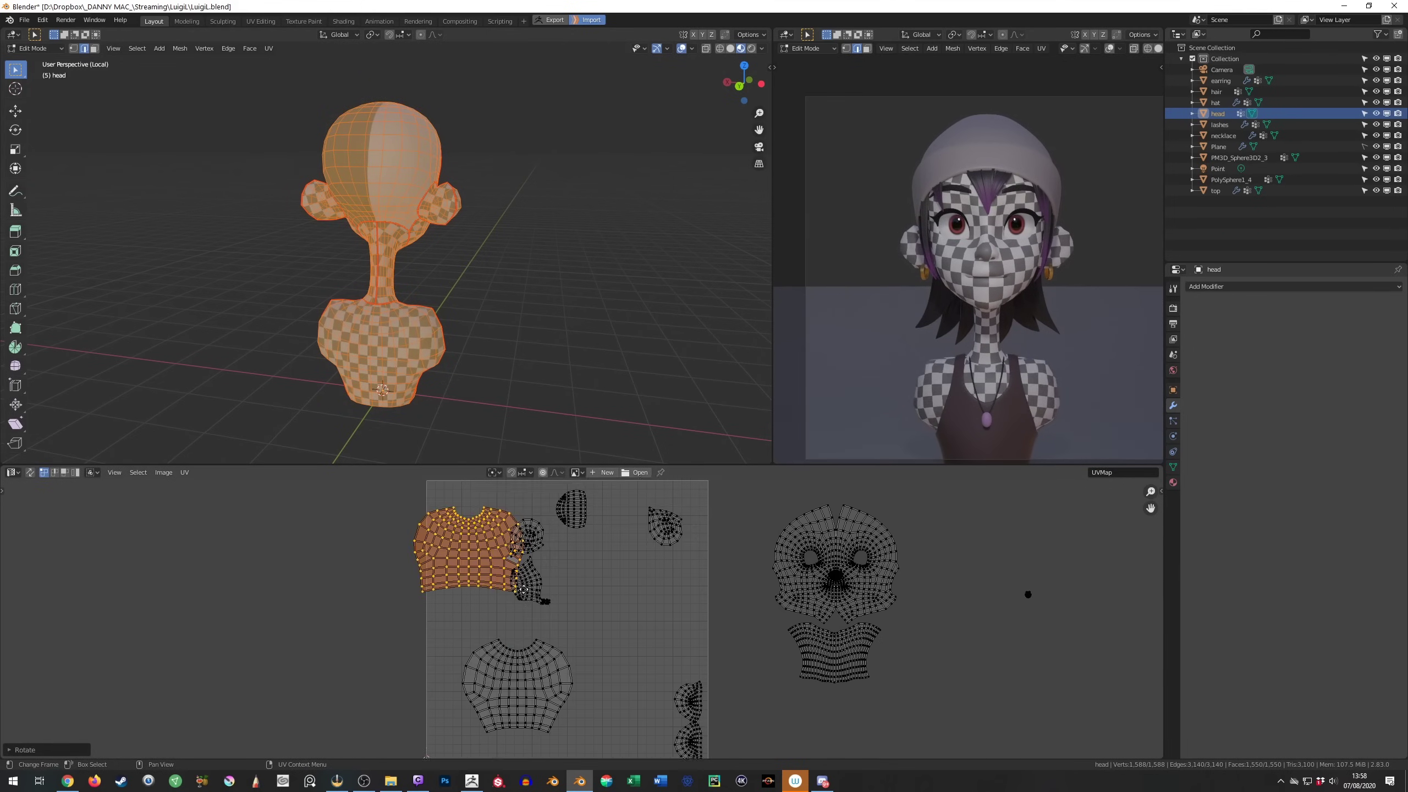
key("g")
left_click(935, 671)
middle_click_drag(936, 671, 817, 672)
scroll(817, 671, "down", 1)
key("g")
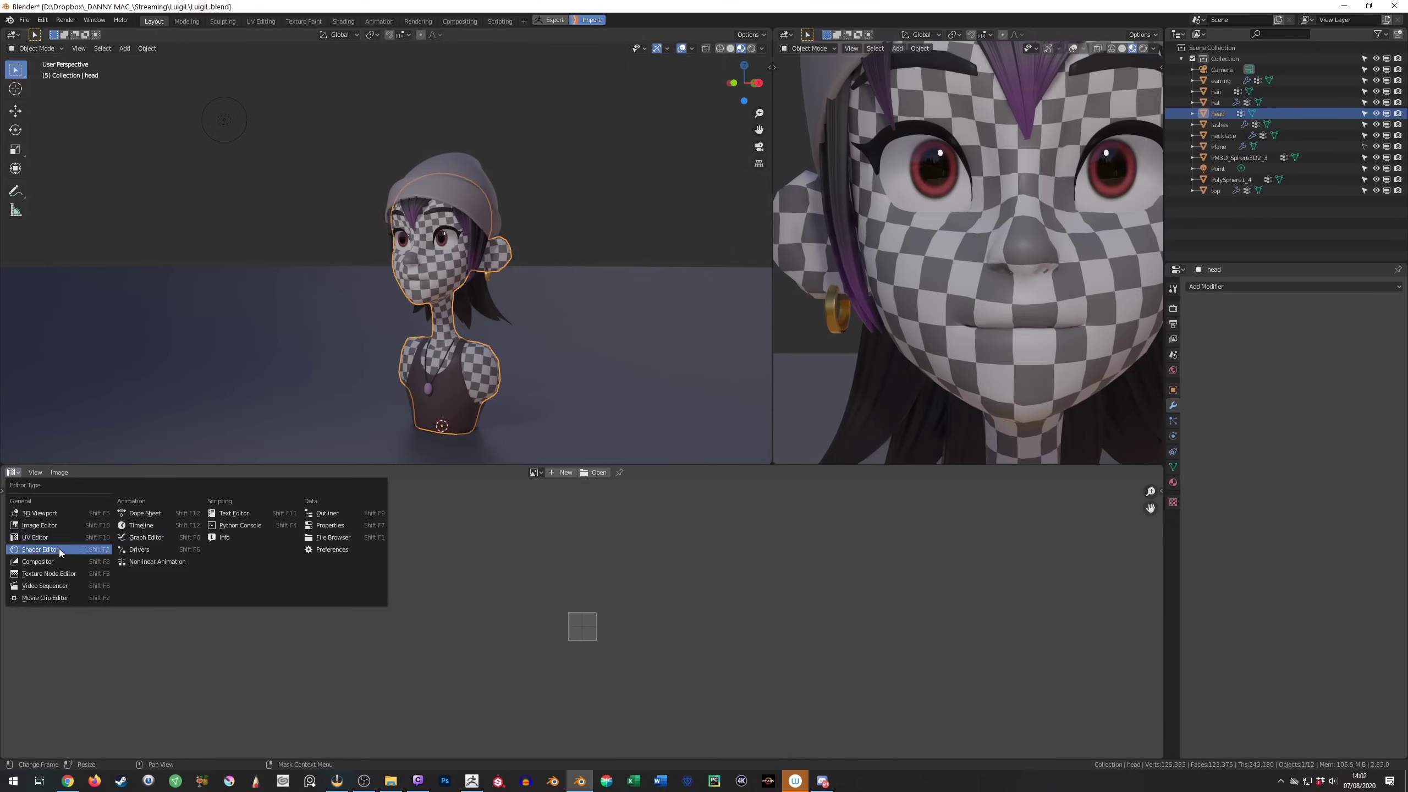
Return to the Shader Editor and reconnect the head's Vertex Color to its base color
left_click(61, 541)
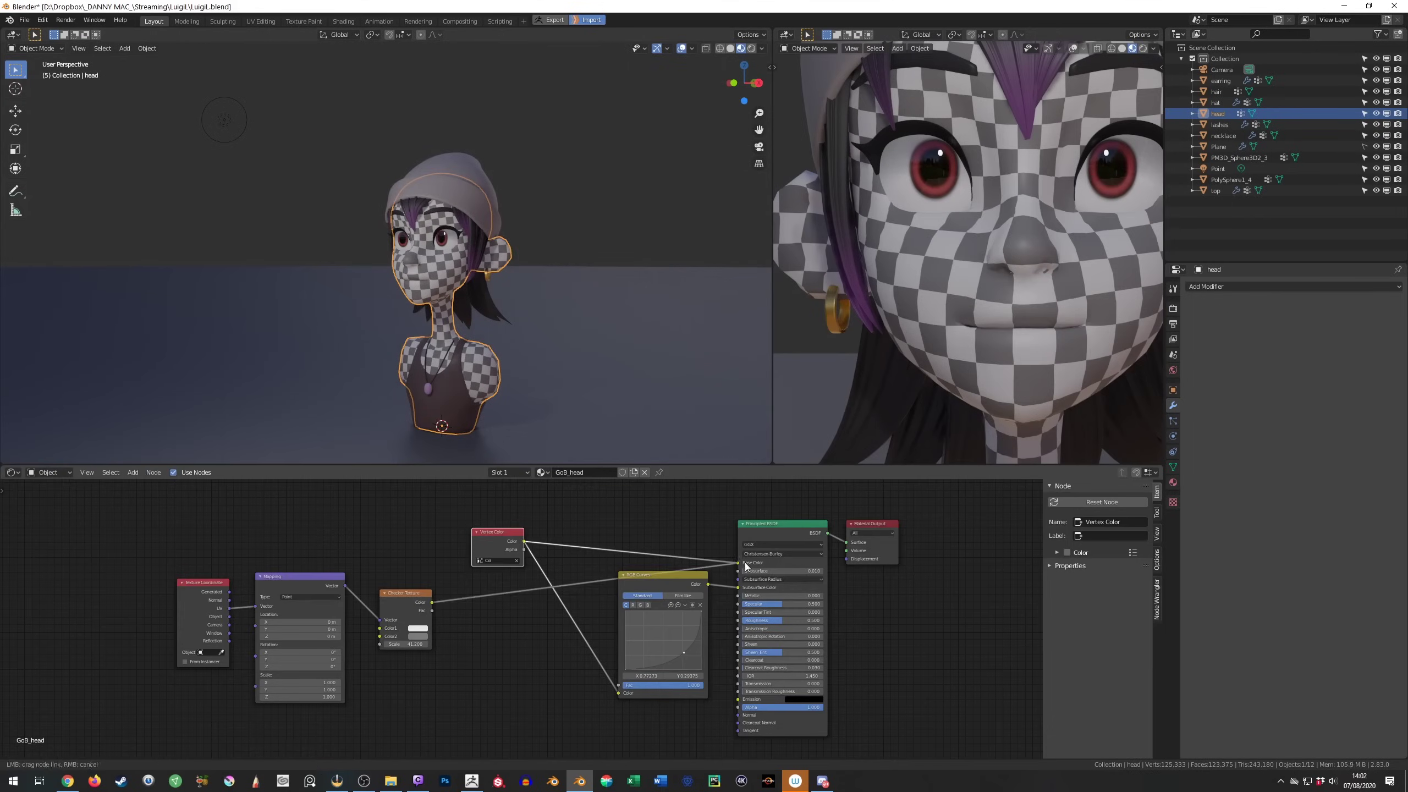
left_click_drag(745, 569, 745, 569)
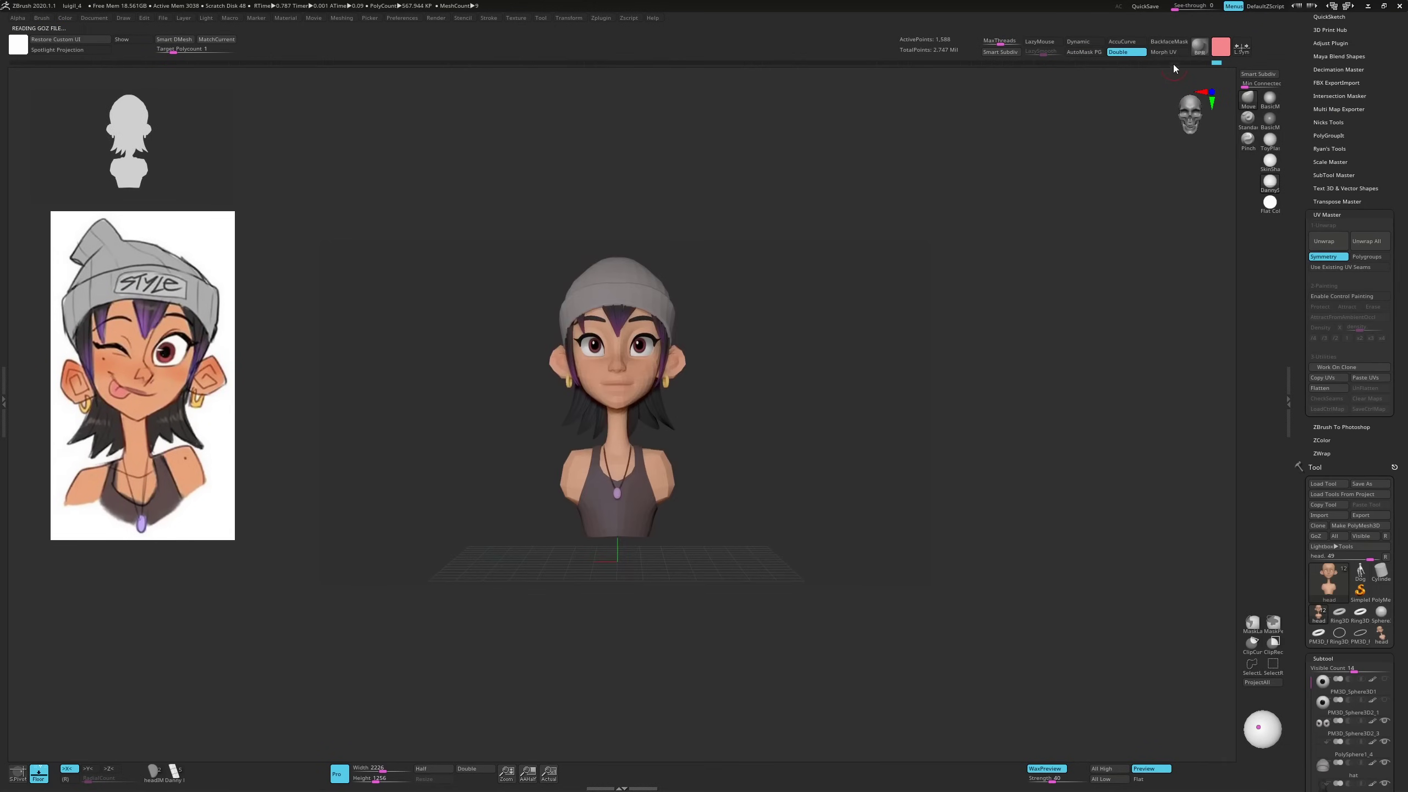
Switch to ZBrush, subdivide the head imported from Blender and refine its face with the hat and hair hidden
scroll(698, 409, "up", 4)
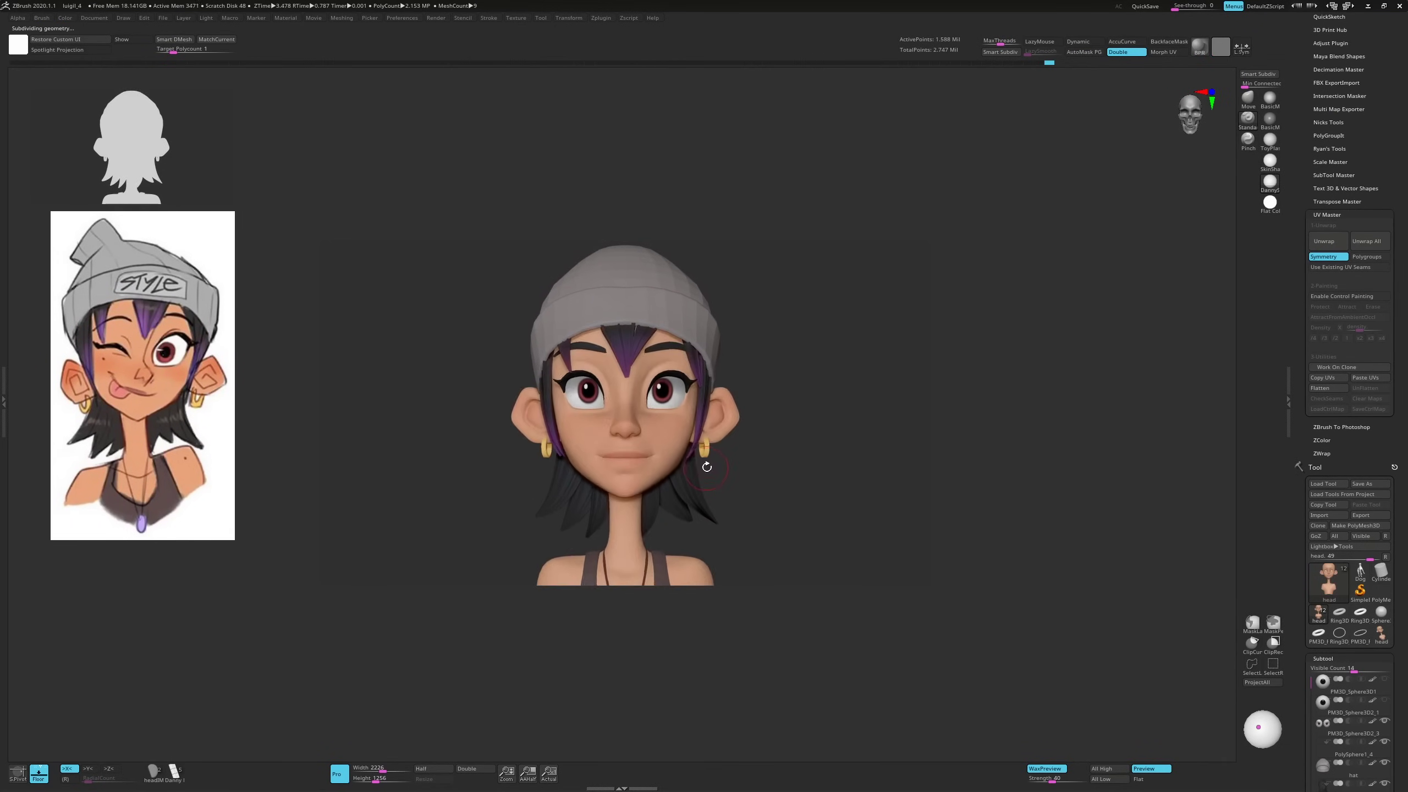
left_click_drag(708, 466, 659, 462)
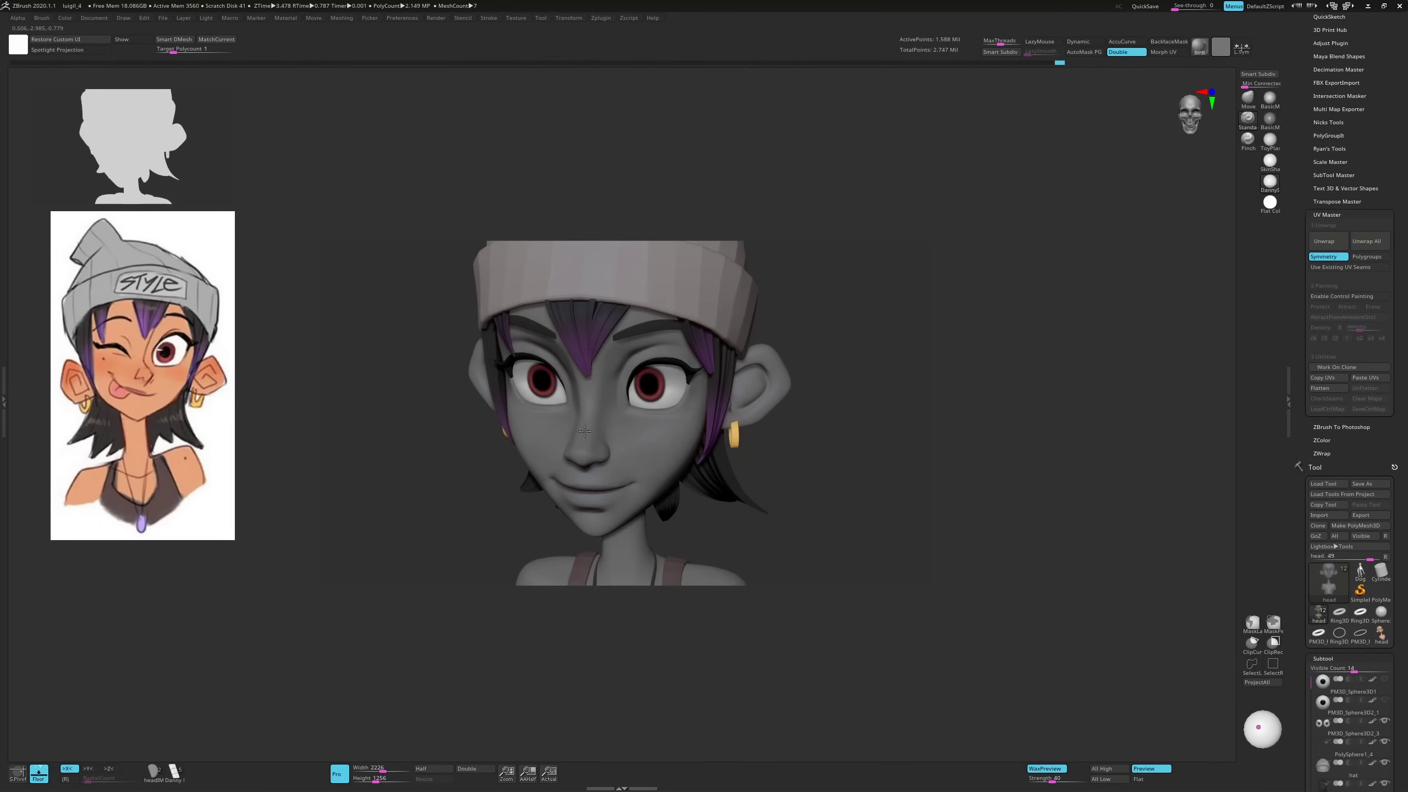
left_click_drag(592, 421, 651, 396)
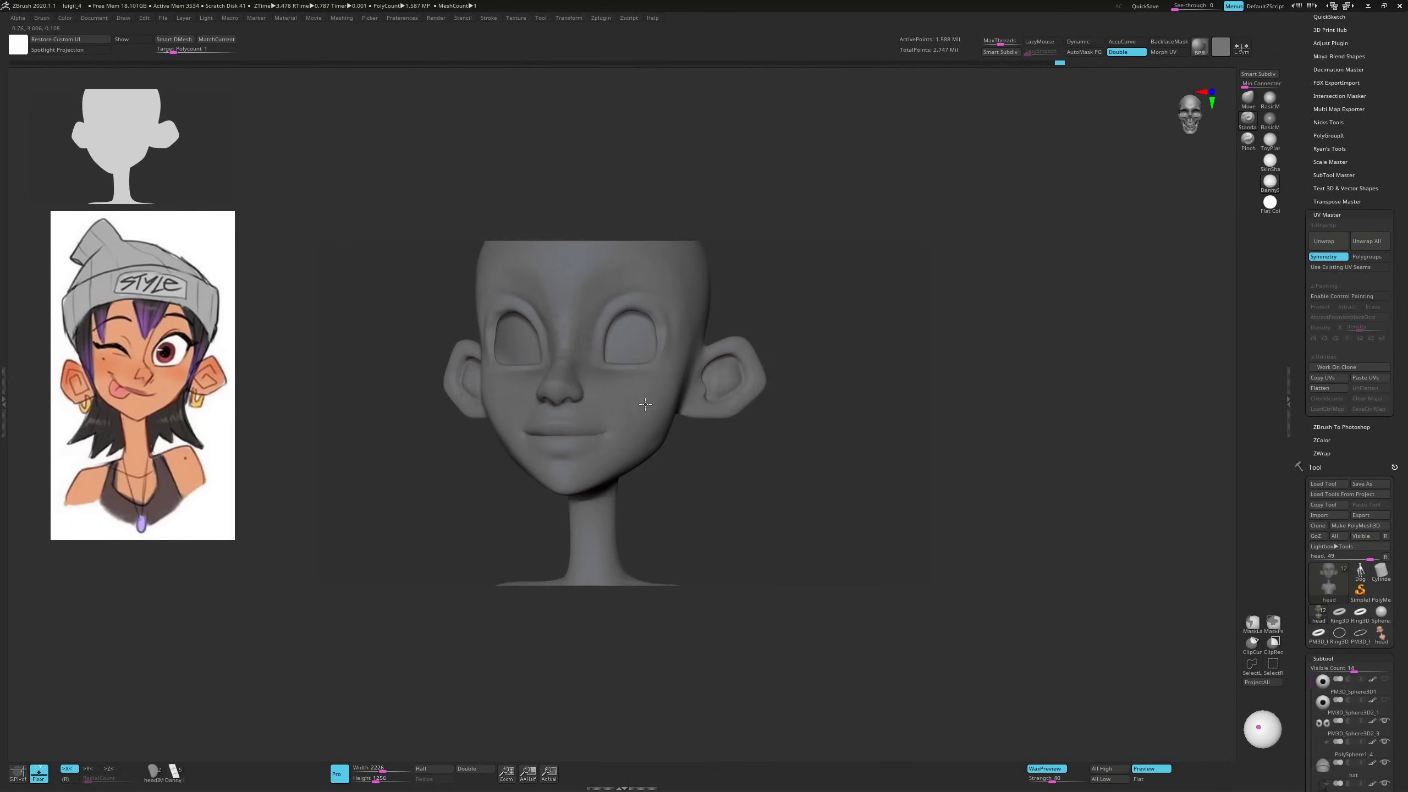
Examine the isolated head's surface from the front, back and sides, including the ears, neck and torso
mouse_move(651, 395)
right_mouse_down()
mouse_move(654, 418)
mouse_move(645, 403)
right_mouse_up()
right_click_drag(697, 317, 611, 437)
right_click_drag(740, 357, 589, 340)
right_click_drag(796, 377, 783, 394)
right_click_drag(796, 252, 772, 336)
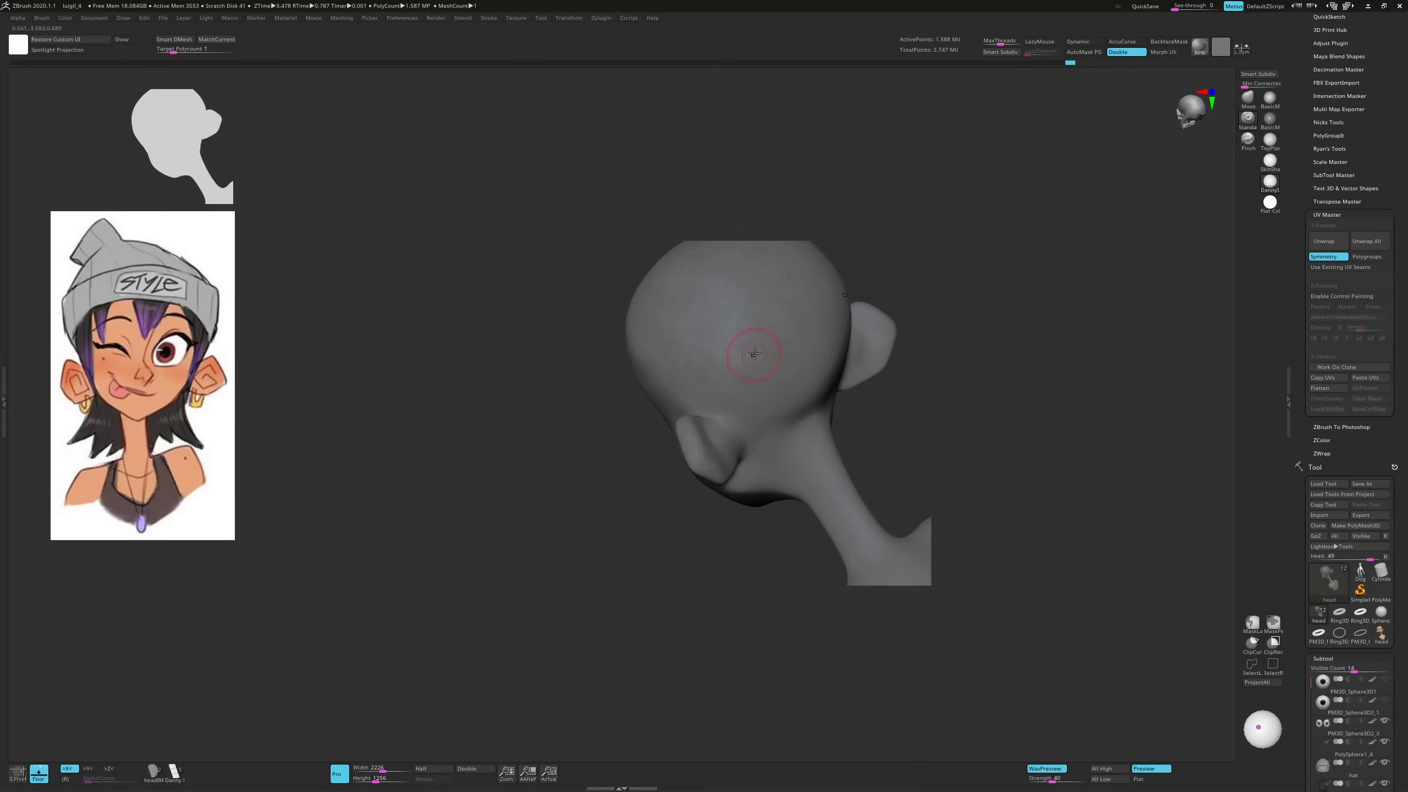
right_click_drag(750, 483, 794, 398)
right_click_drag(783, 480, 691, 538)
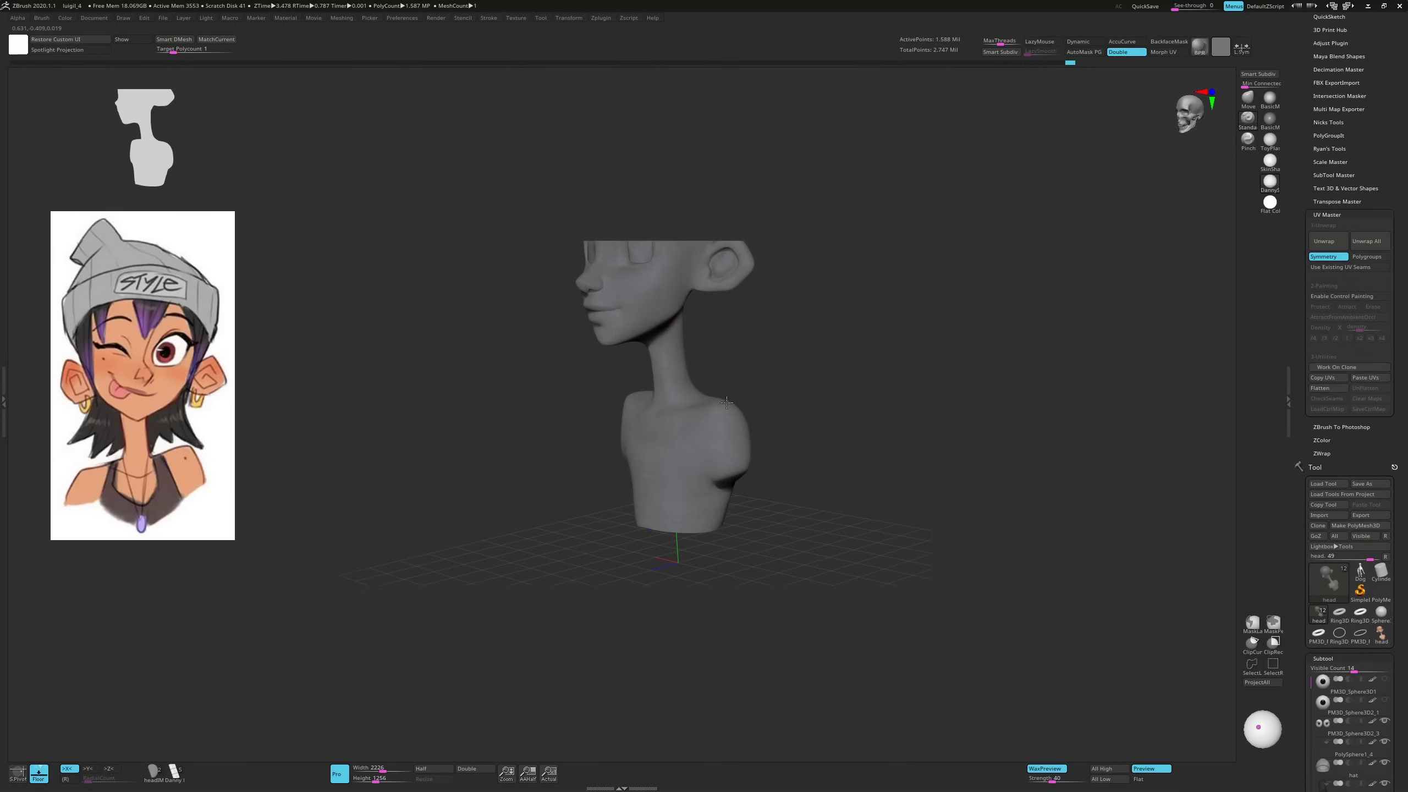
right_click_drag(699, 450, 641, 421)
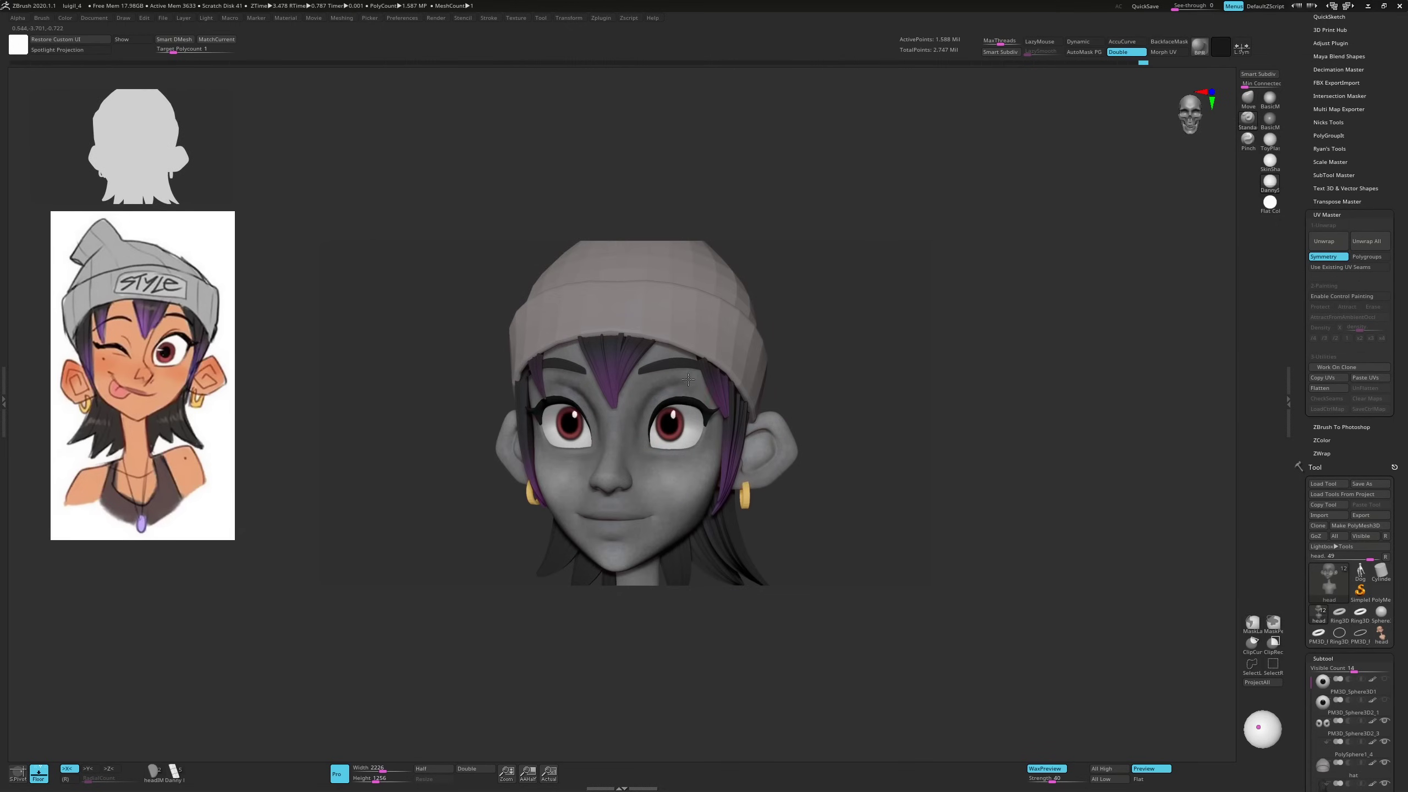
Check the head from several angles, save the project and create a texture map from the head's polypaint
right_click_drag(692, 361, 690, 416)
right_click_drag(738, 373, 562, 448)
right_click_drag(625, 317, 584, 371)
key("ctrl+shift+s")
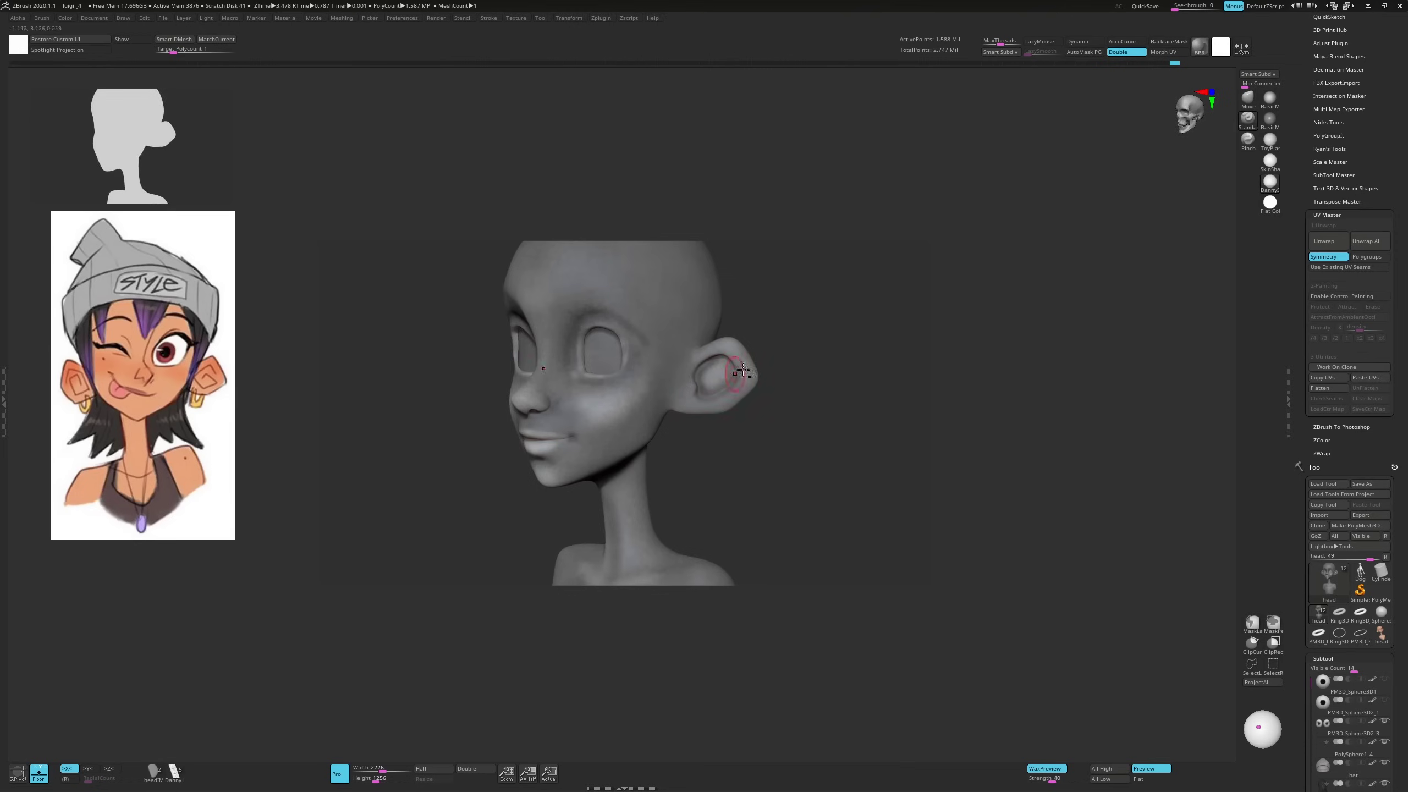
right_click_drag(654, 442, 1216, 666, "shift")
scroll(1316, 434, "down", 10)
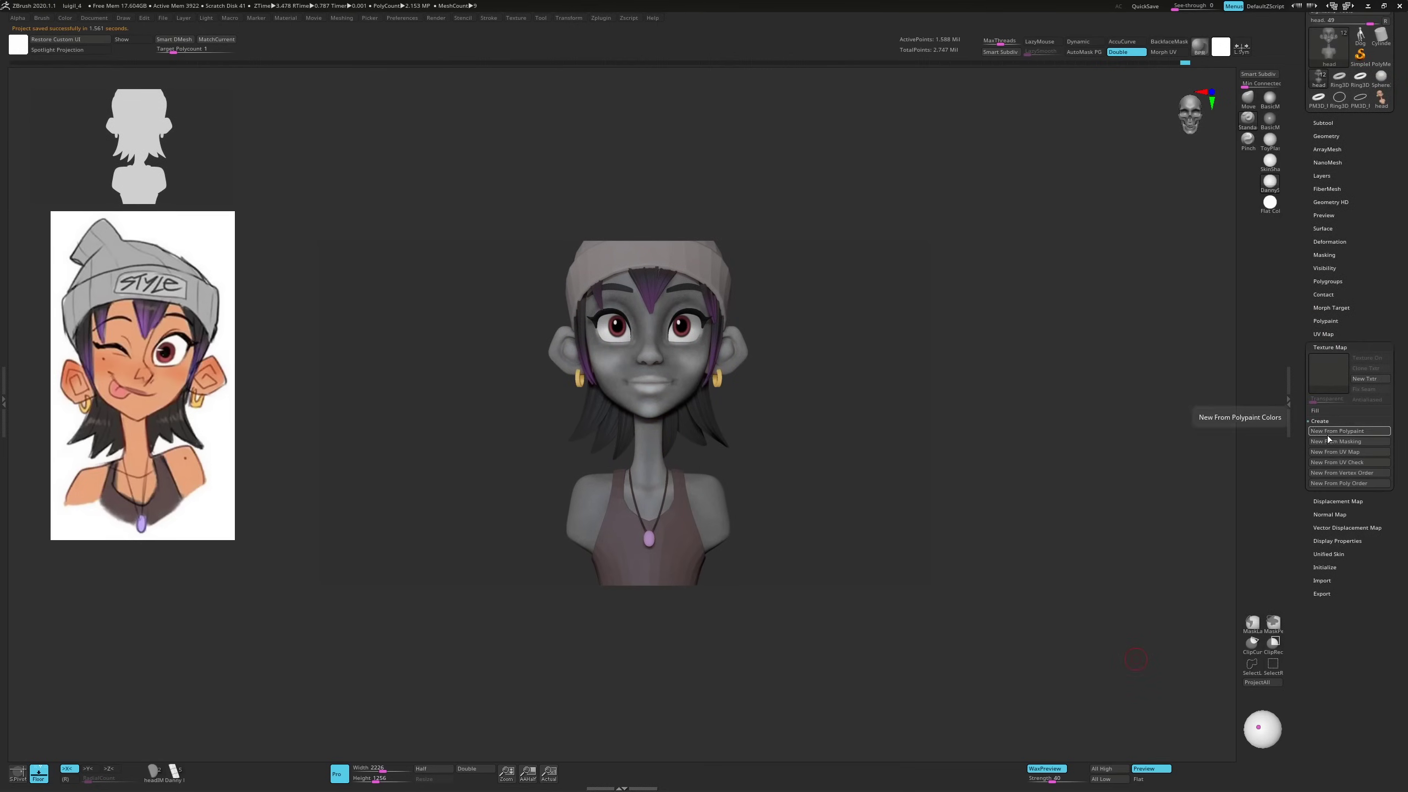
left_click(541, 18)
left_click(544, 151)
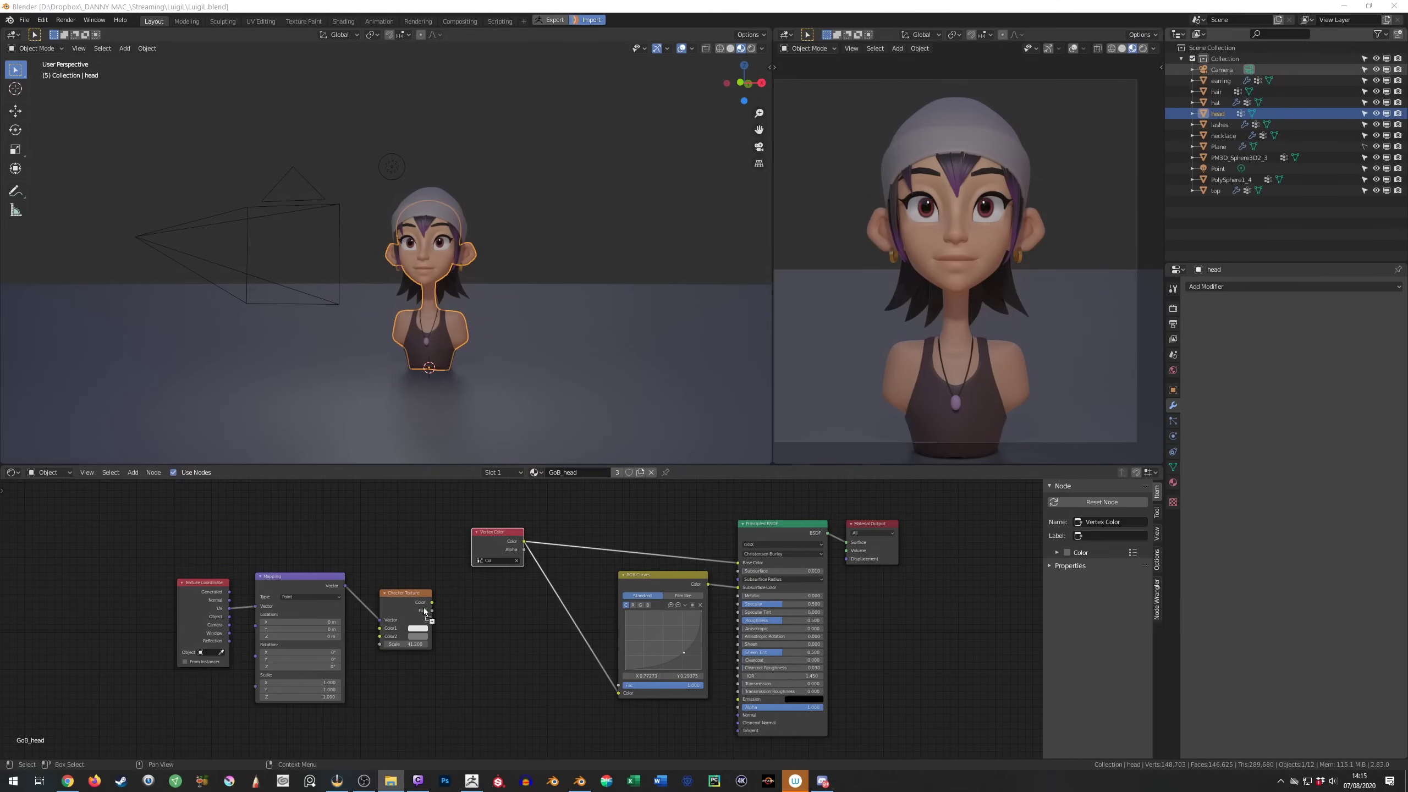
Switch to Blender, add the exported head map as an image texture and connect its color to the head's roughness
scroll(484, 537, "down", 2)
middle_click_drag(484, 537, 462, 508)
left_click_drag(508, 589, 649, 567)
scroll(902, 289, "up", 6)
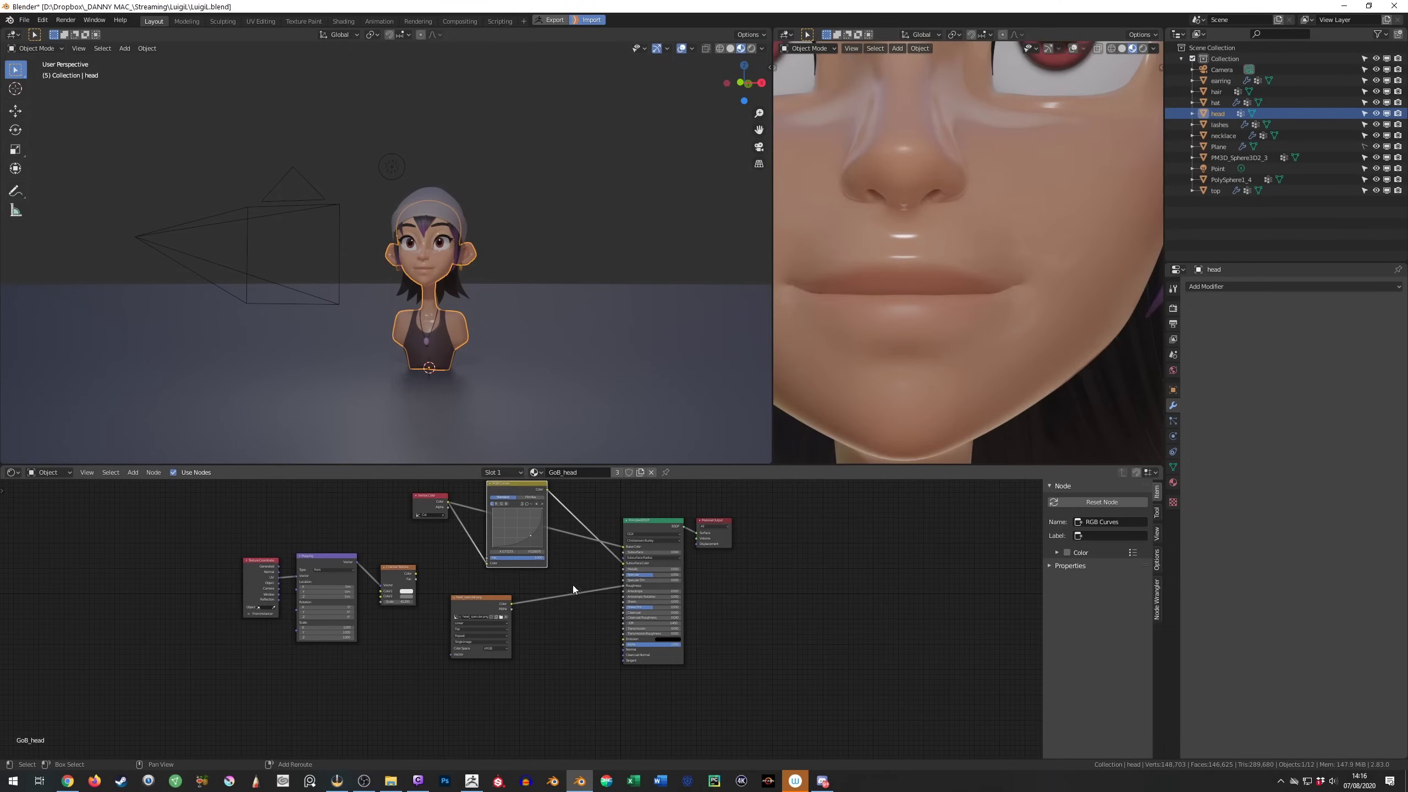
Insert an Invert node followed by an RGB Curves node between the head's image texture and its roughness
scroll(890, 245, "down", 5)
scroll(657, 679, "up", 2)
key("shift+a")
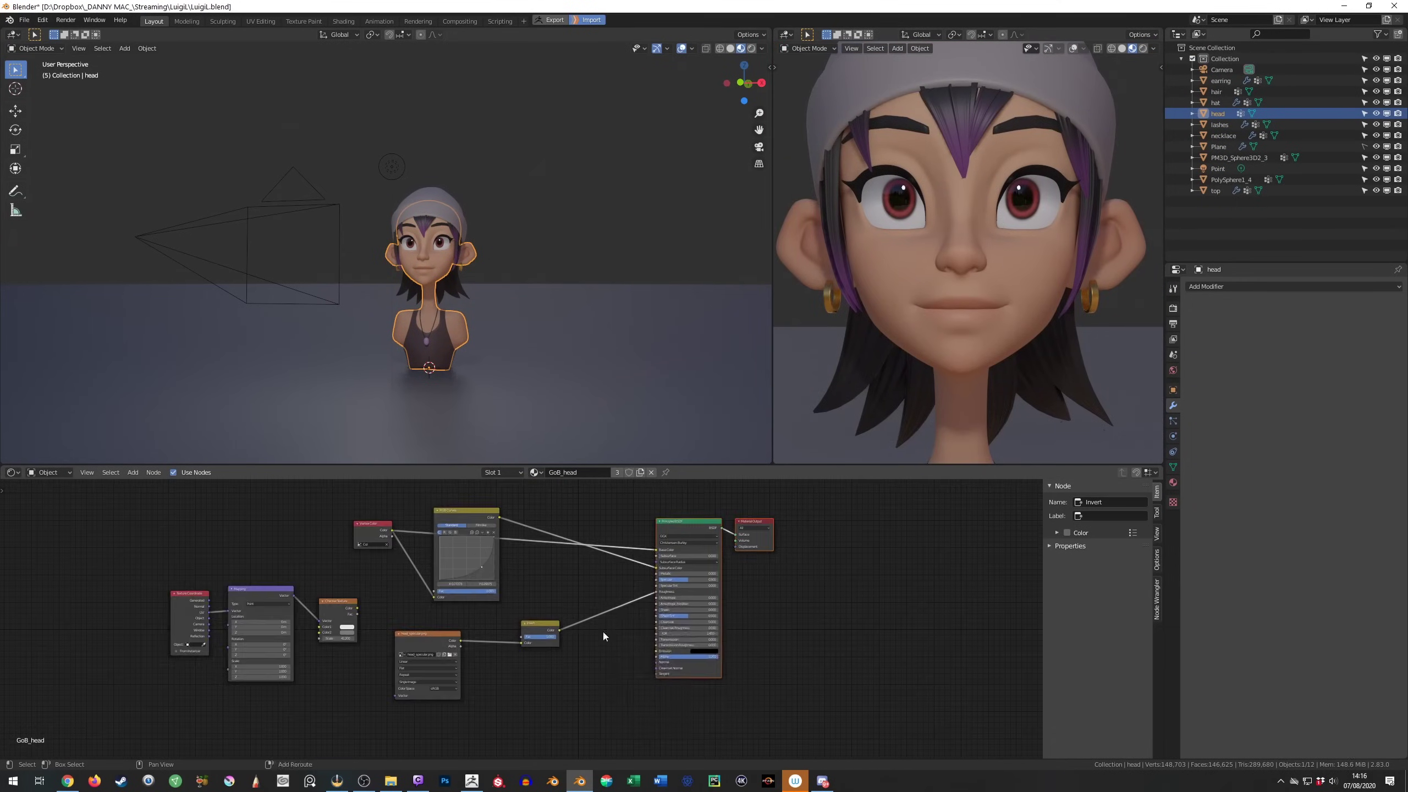
left_click(599, 615)
left_click(582, 644)
scroll(510, 664, "up", 2)
middle_click_drag(510, 663, 411, 683)
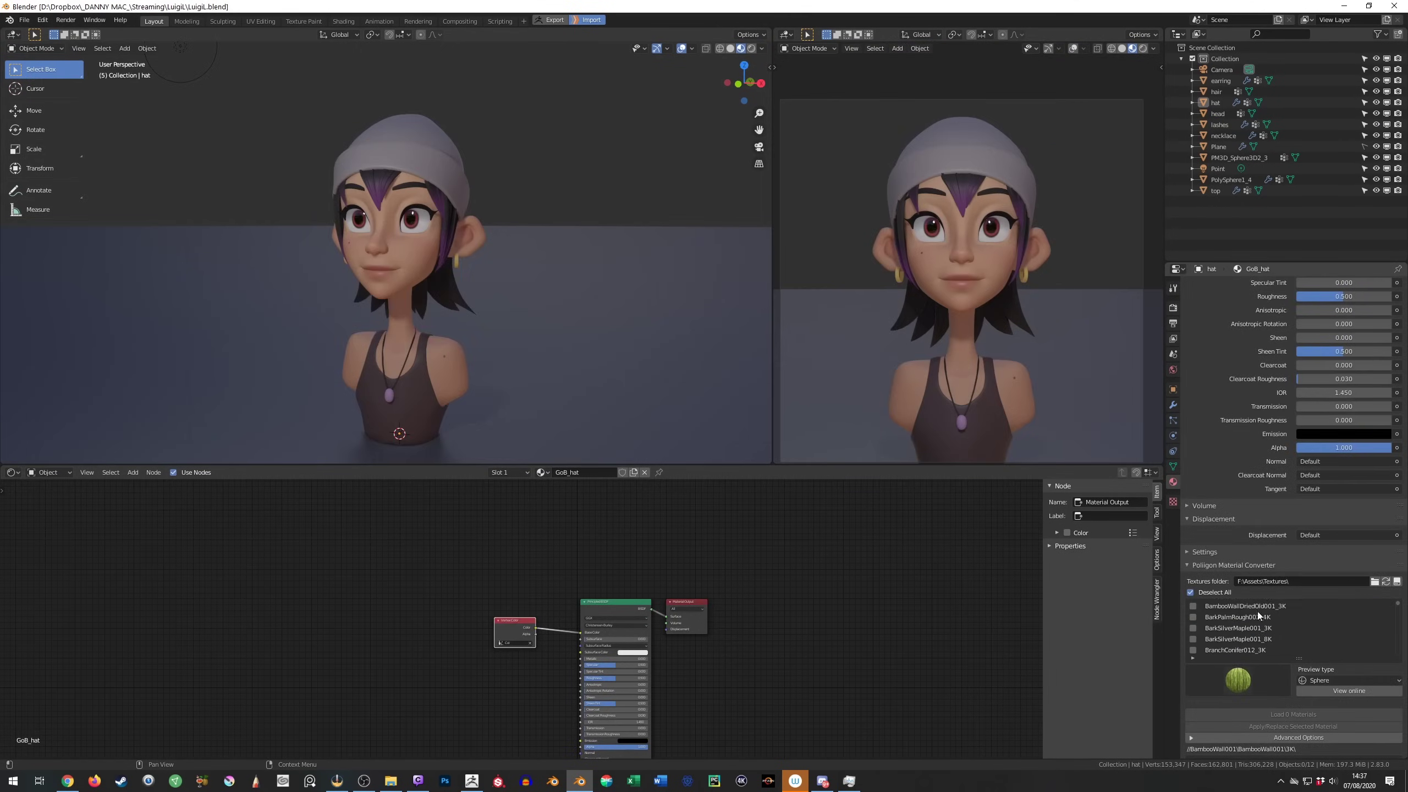
Load the fabric materials from the Poliigon converter and apply FabricWeaveWooly001_3K to the hat
left_click_drag(1270, 263, 1269, 157)
scroll(1213, 638, "down", 5)
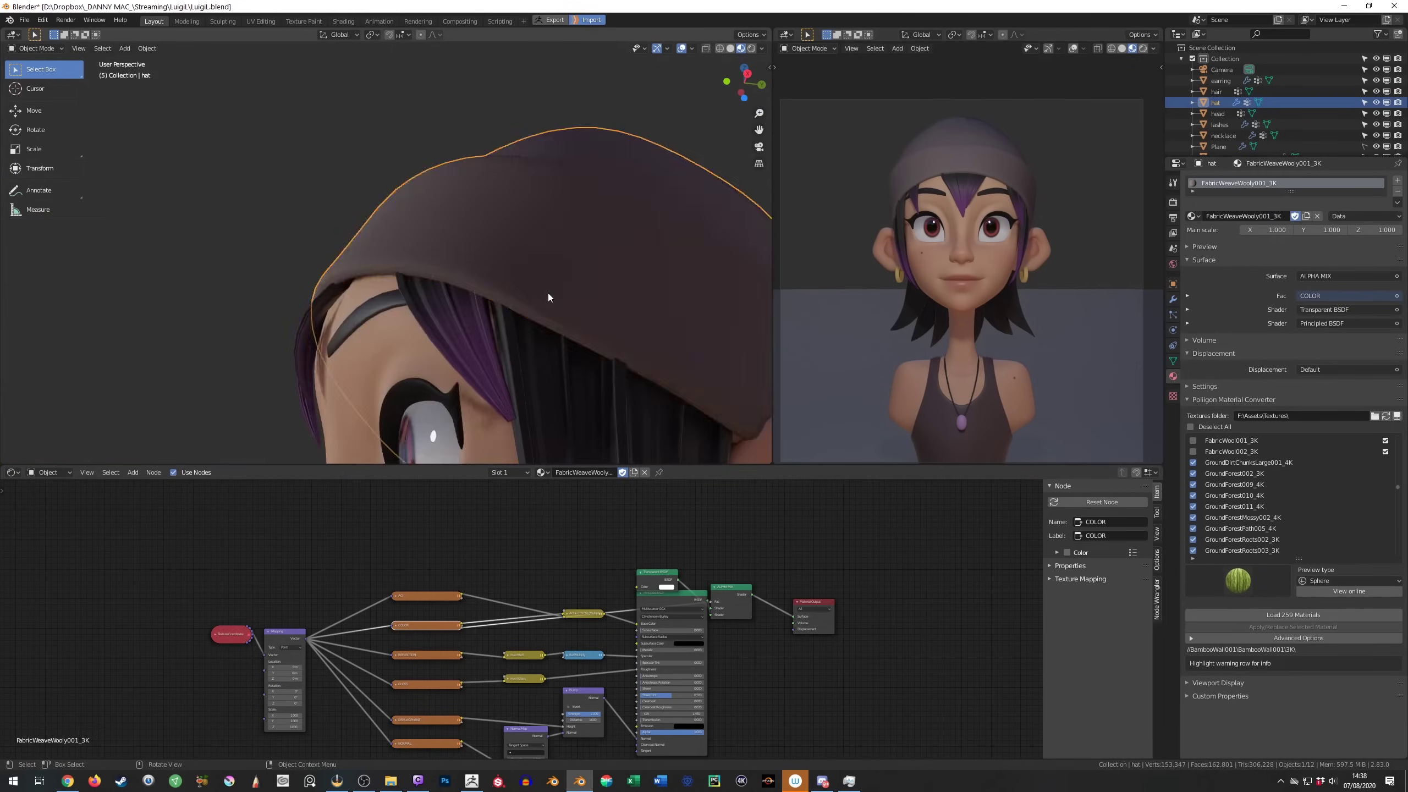
Isolate the hat mesh, select edge loops for its UV seams and reposition its strip-shaped UV island
key("KP_Divide")
key("Tab")
middle_click_drag(554, 300, 429, 240)
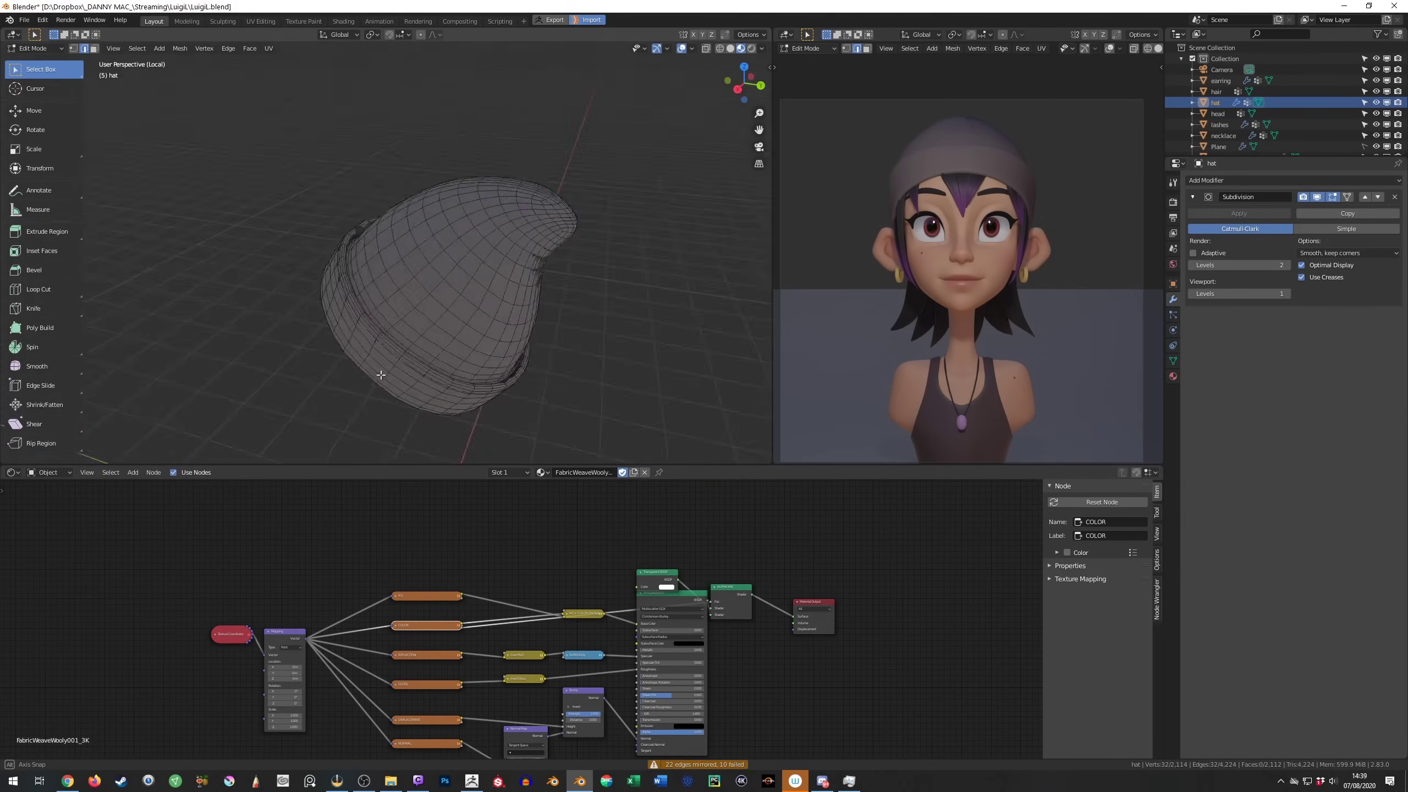
middle_click_drag(499, 233, 383, 289)
left_click(393, 384, "ctrl")
scroll(423, 283, "up", 3)
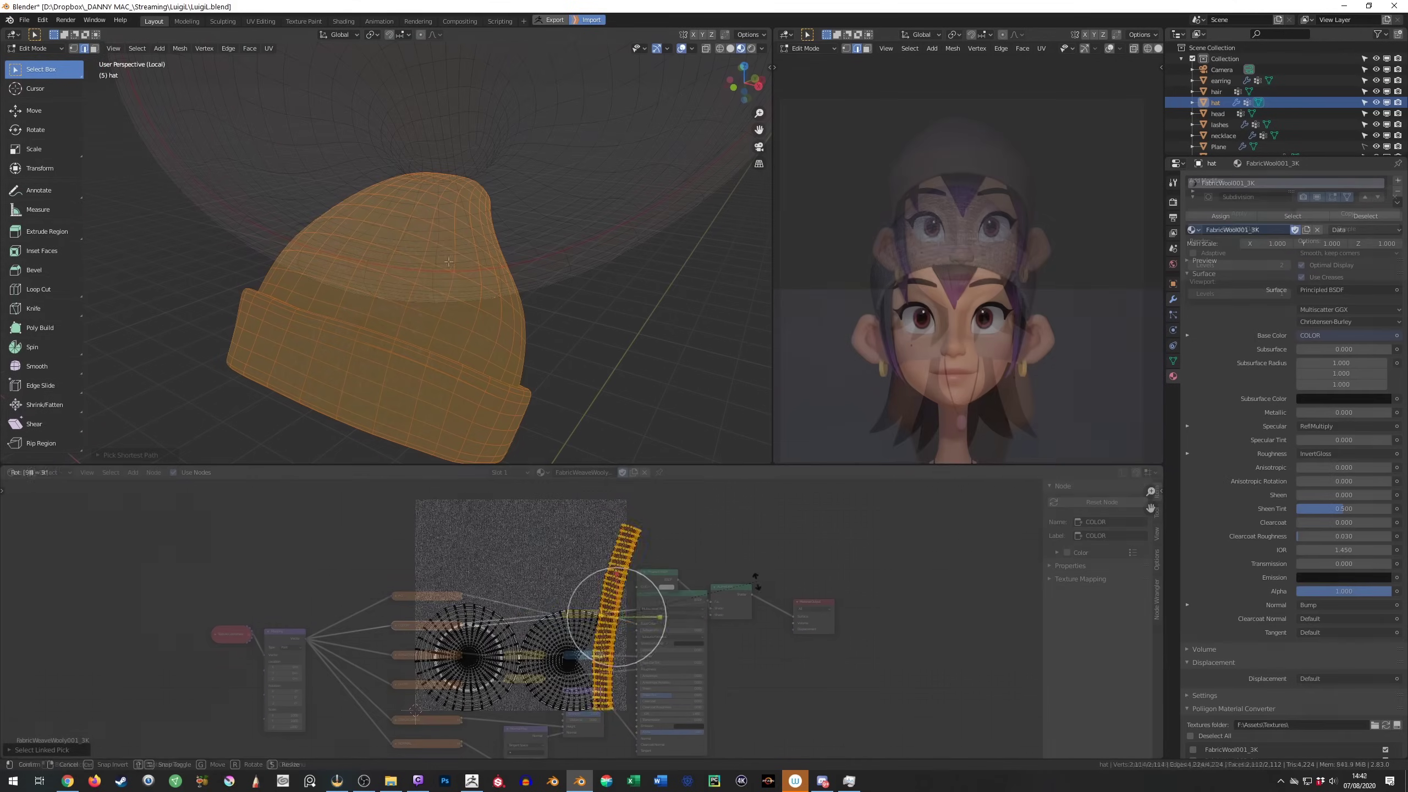
key("g")
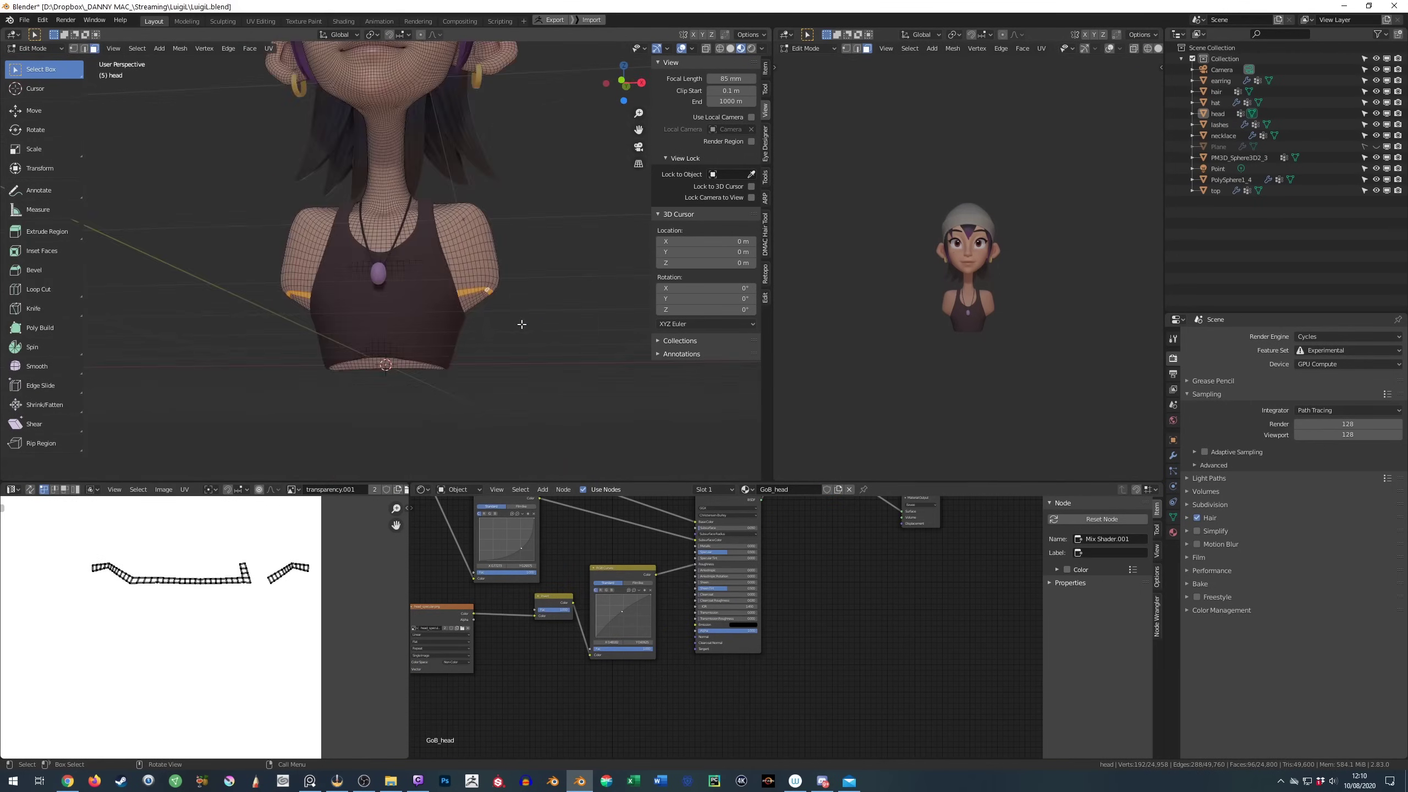
Remove the face loops at the lower ends of both arms and expand a further loop selection
left_click(496, 300, "alt")
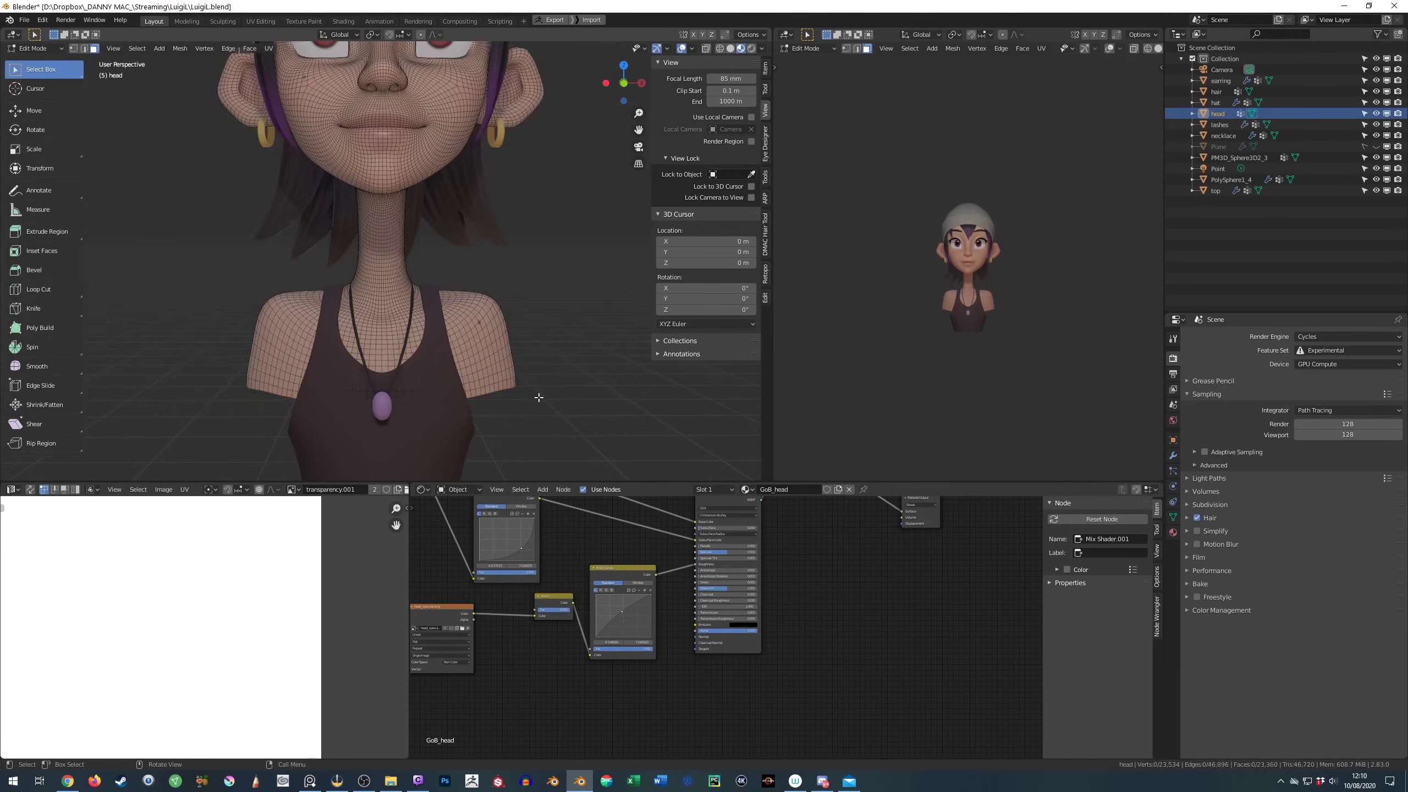
middle_click_drag(541, 401, 521, 375)
left_click(465, 368)
left_click(466, 368, "alt")
key("ctrl+KP_Add")
Reshape the lower part of the tank top with the Grab brush in sculpt mode, working from the front
key("KP_1")
key("ctrl+Tab")
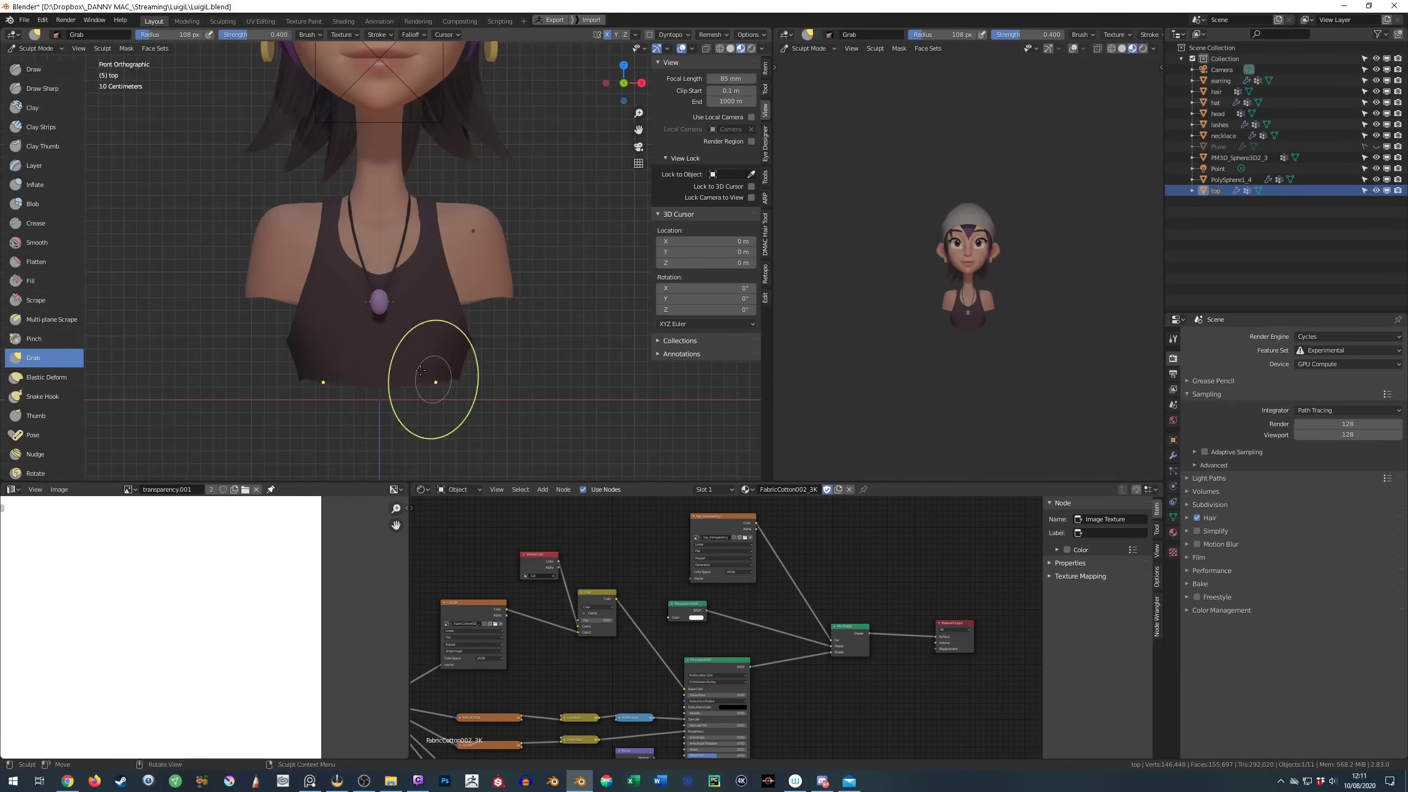
middle_click_drag(373, 364, 385, 383)
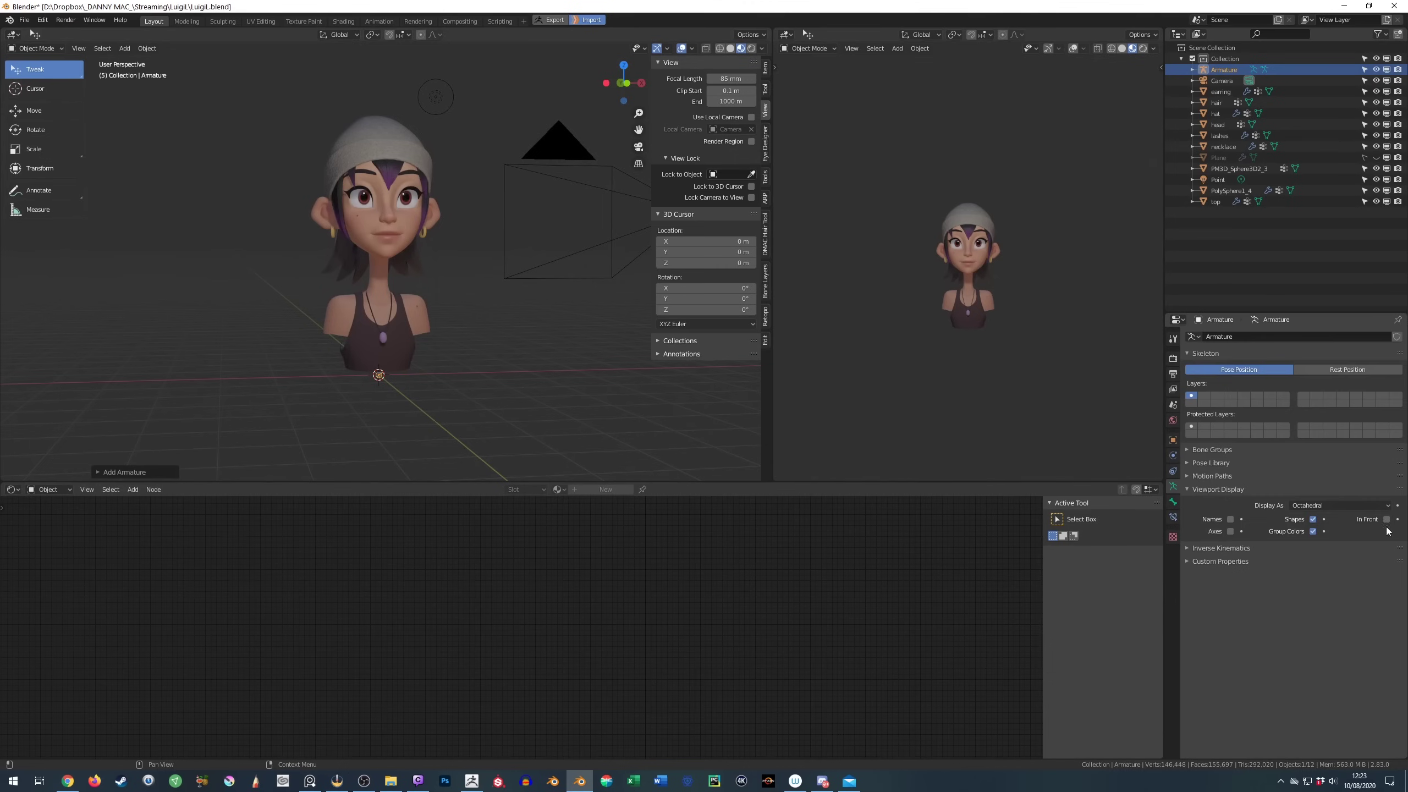
Raise the first bone's tip to the base of the neck and extrude a neck bone and a head bone from it
scroll(519, 361, "up", 3)
key("g")
left_click(423, 282)
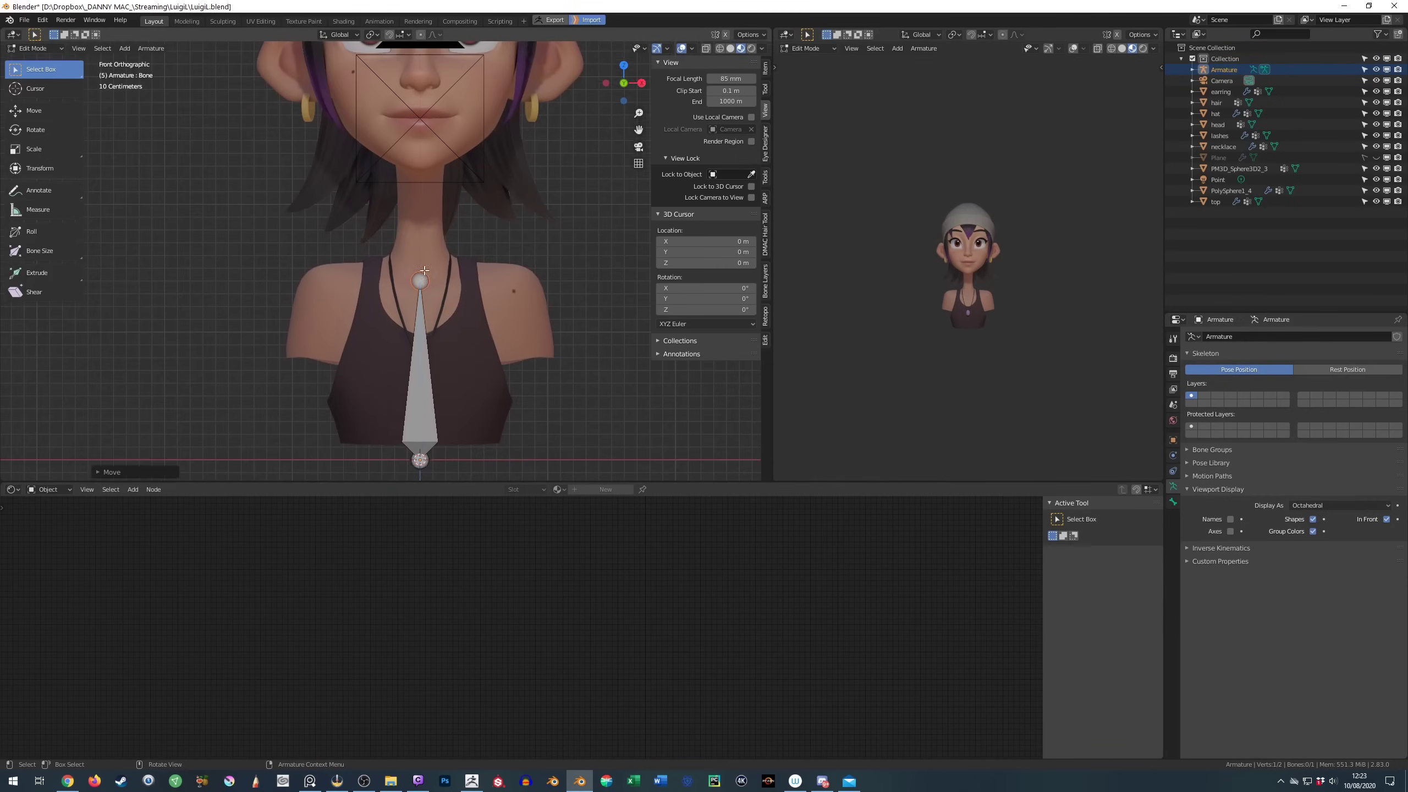
key("e")
key("KP_3")
left_click(441, 339)
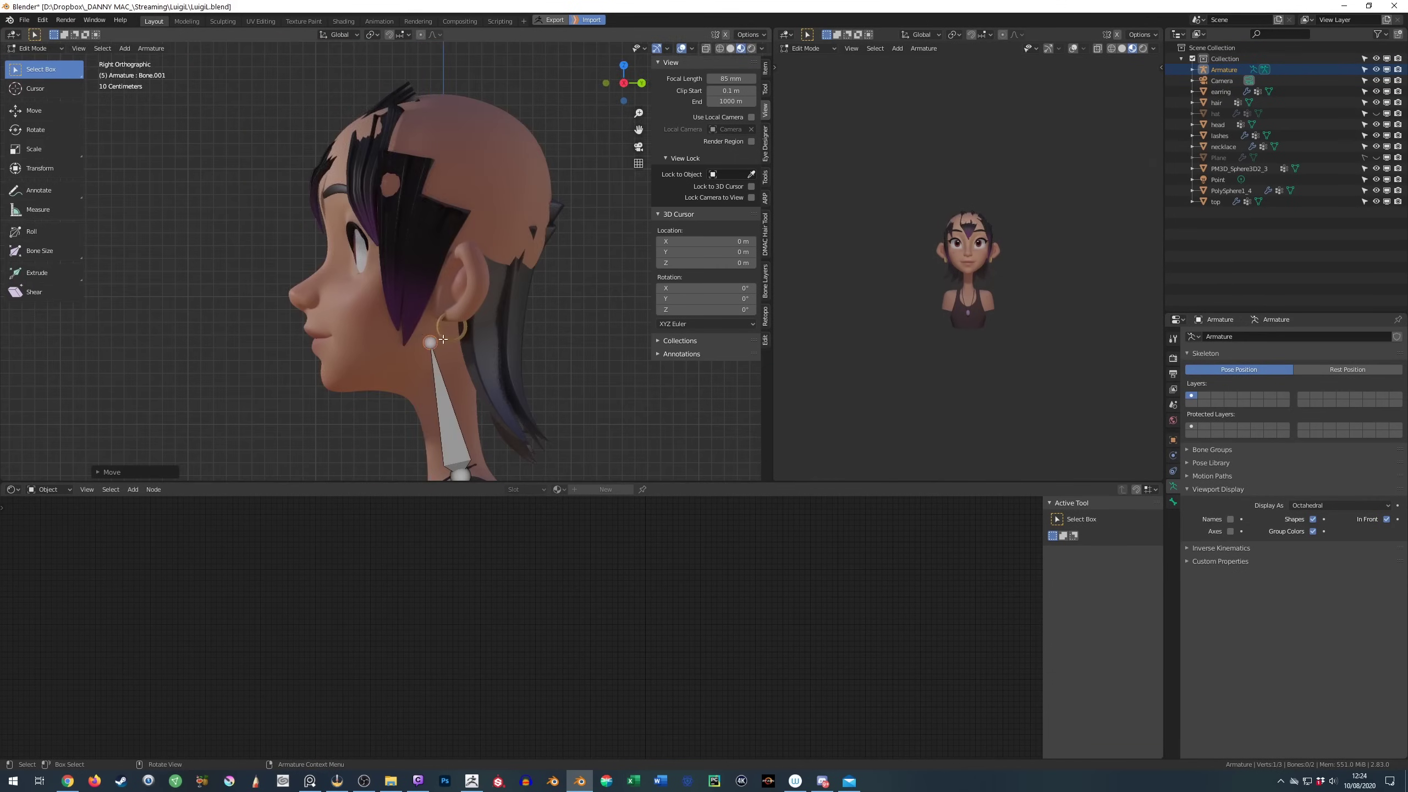
left_click(429, 92)
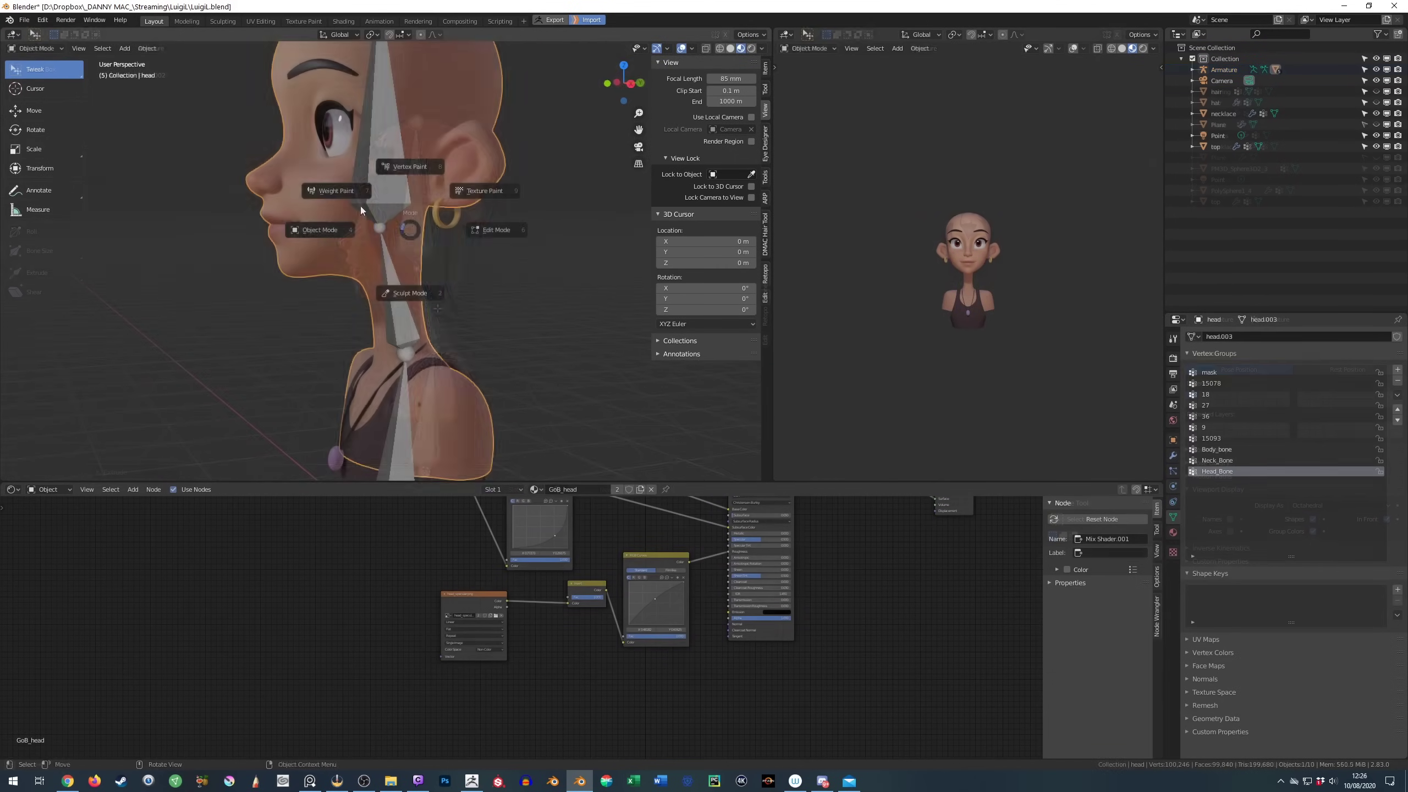
Paint the head's Neck_Bone weights with the Subtract brush, clearing its influence from the face, ears and torso
mouse_move(479, 320)
middle_mouse_down()
mouse_move(443, 311)
mouse_move(421, 277)
middle_mouse_up()
left_click_drag(499, 245, 386, 209)
middle_click_drag(284, 244, 370, 274)
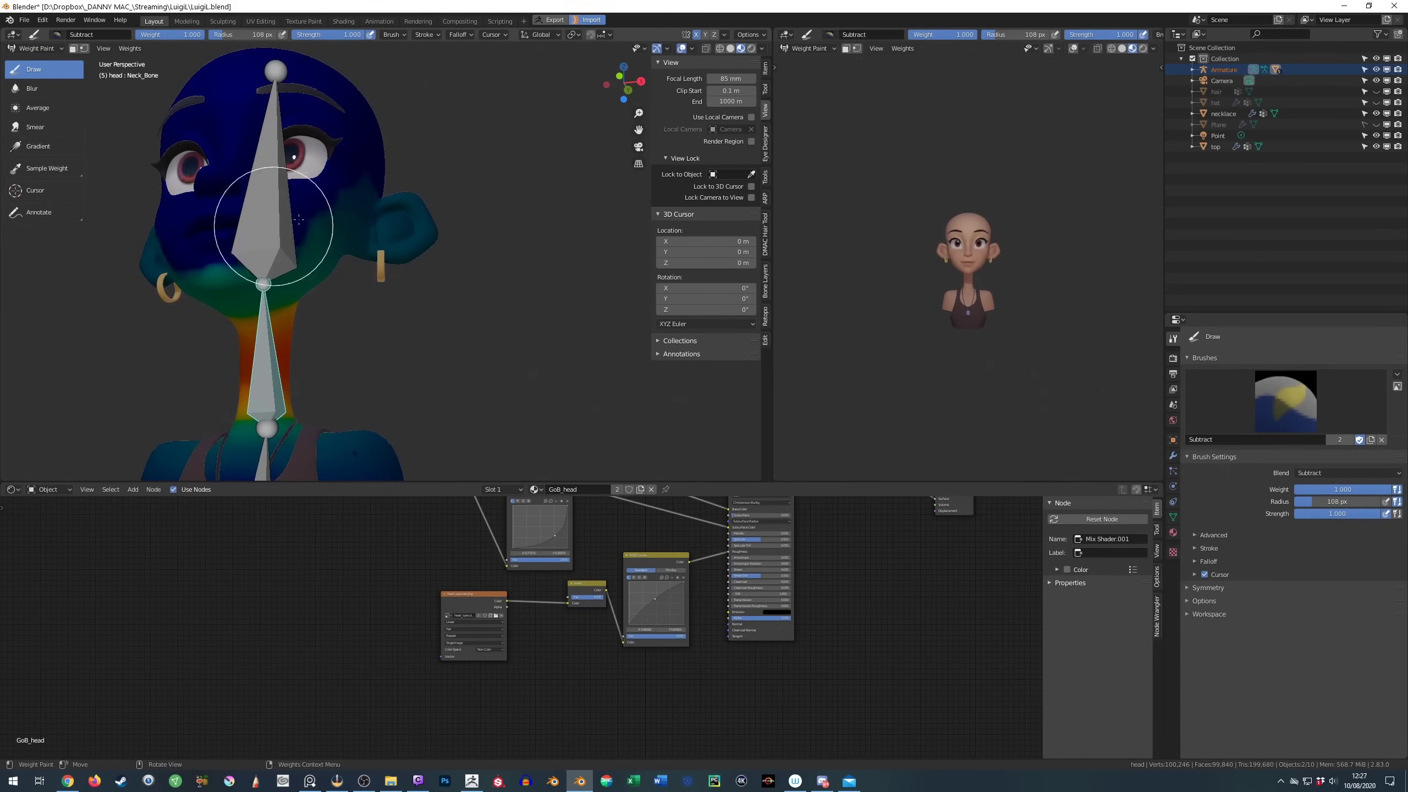
middle_click_drag(298, 220, 344, 233)
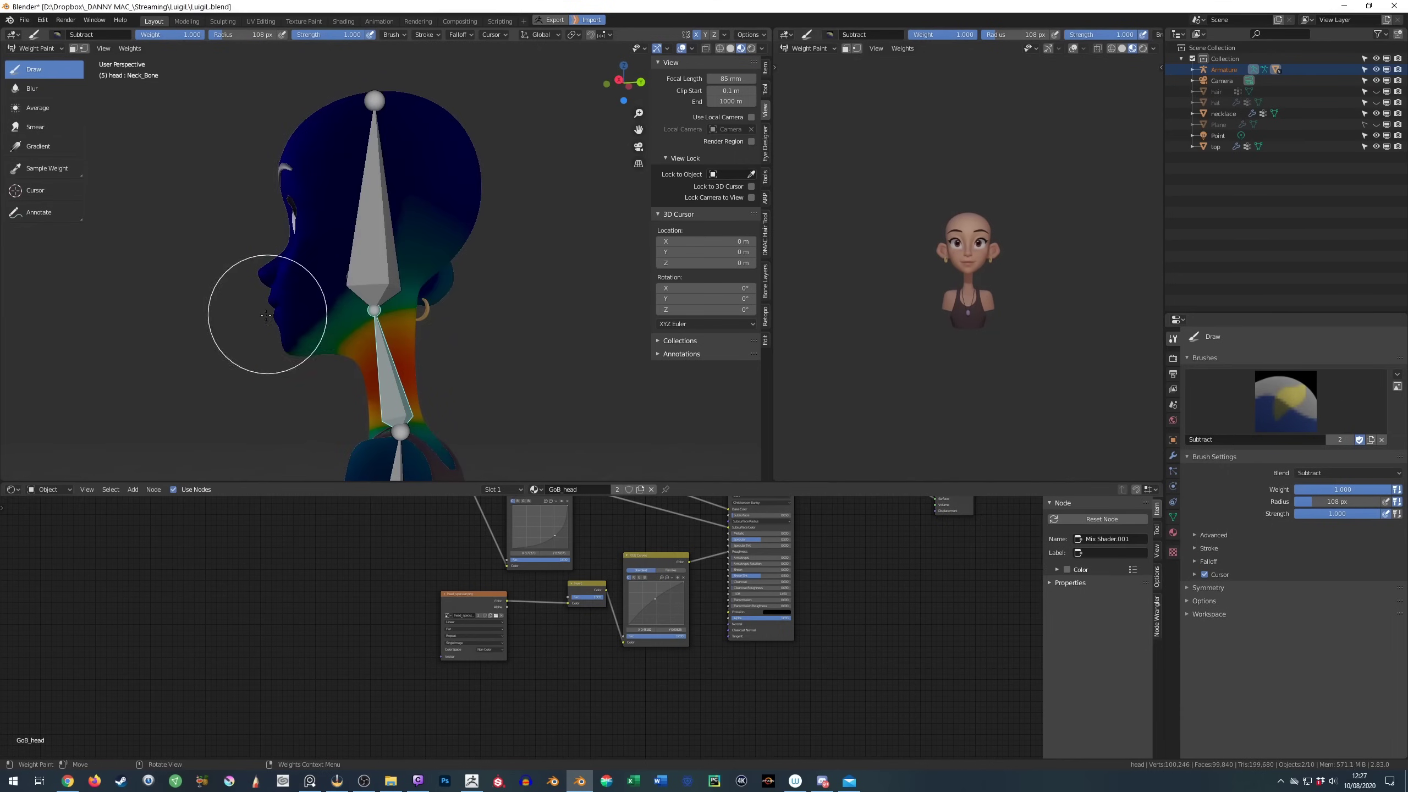
middle_click_drag(262, 319, 348, 365)
scroll(348, 365, "up", 3)
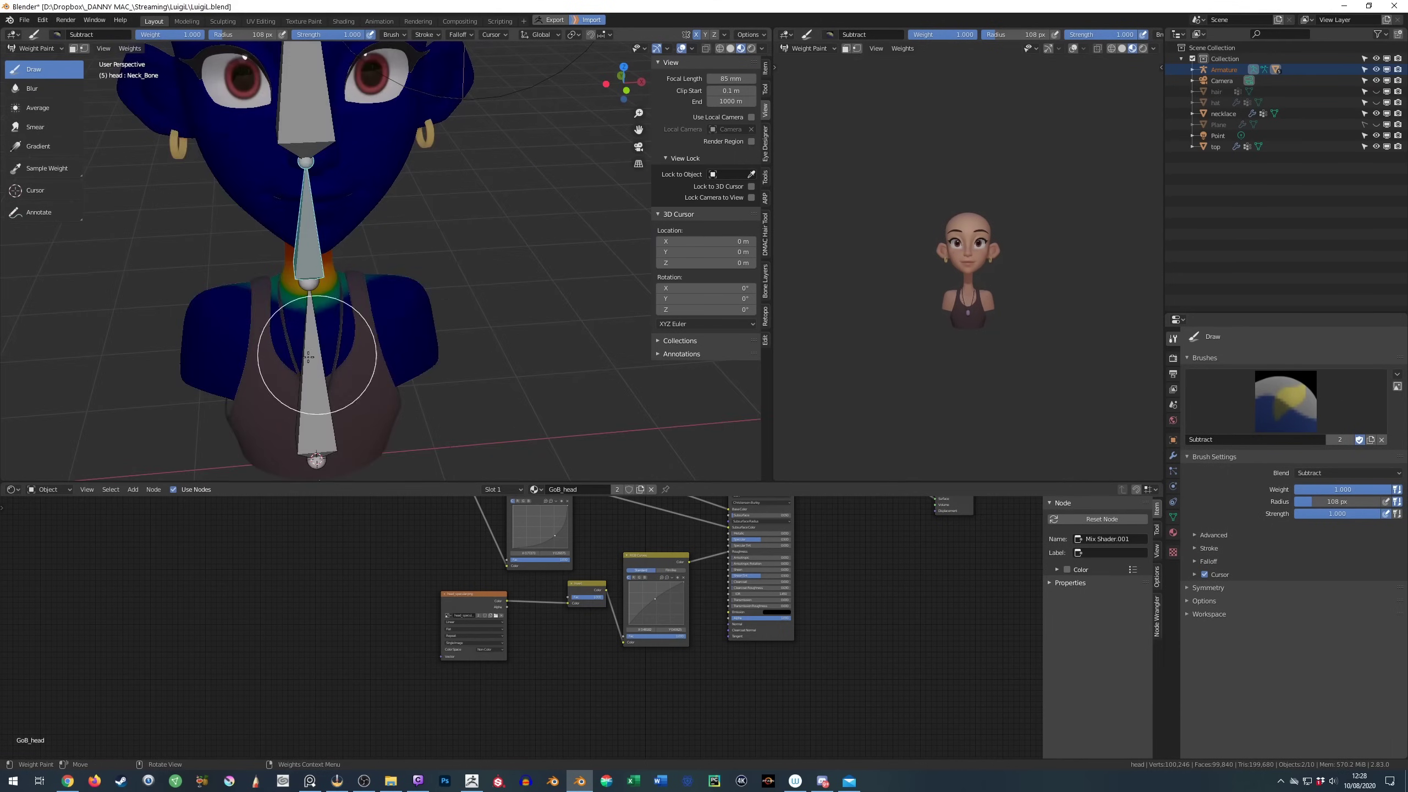
middle_click_drag(449, 314, 375, 317)
middle_click_drag(501, 284, 366, 225)
Test-rotate the head bone in pose mode to check how the head and neck deform
key("ctrl+Tab")
left_click(365, 224)
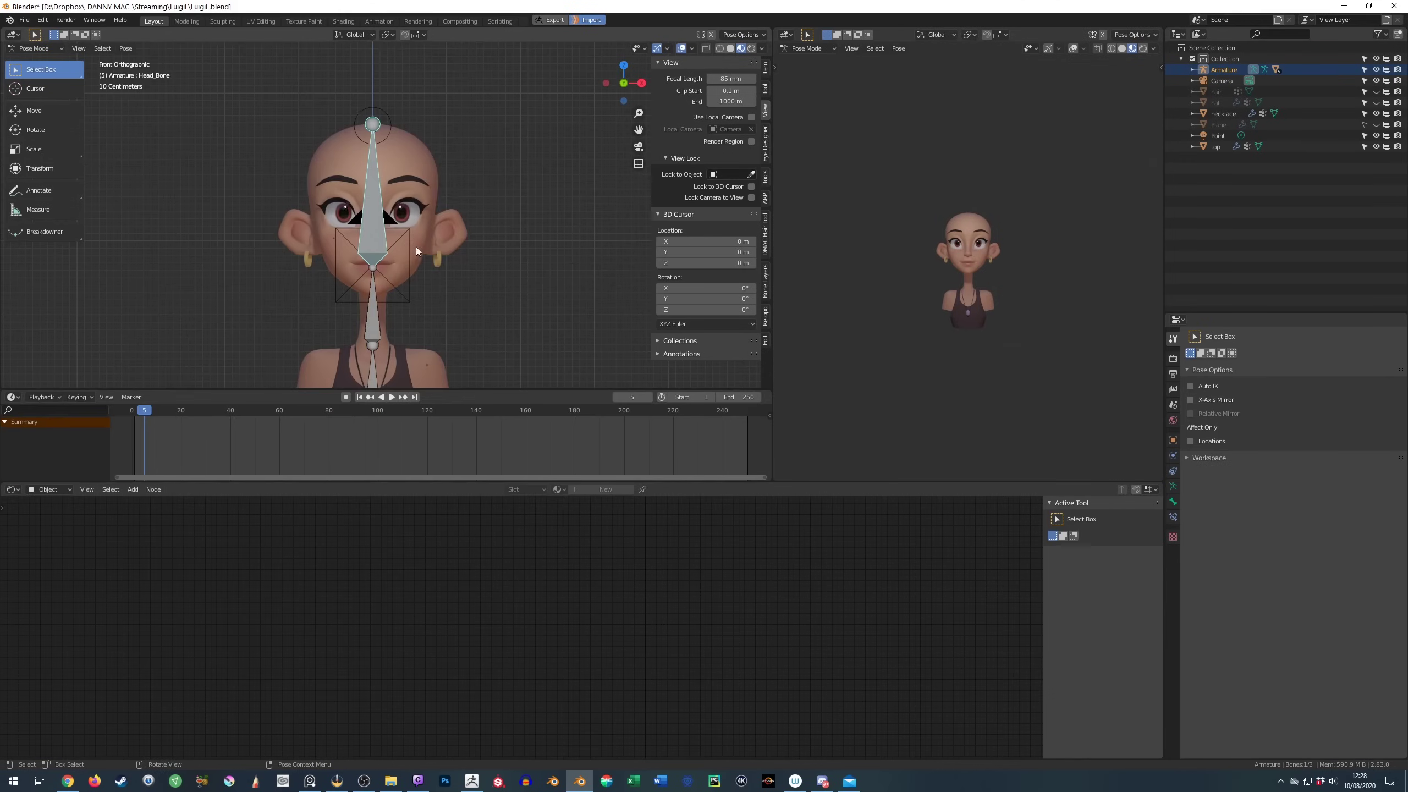
key("ctrl+Tab")
key("r")
right_click(380, 239)
left_click(381, 236)
middle_click_drag(382, 236, 583, 306)
Unhide the hat and hair in object mode and parent both to the armature
key("ctrl+Tab")
key("alt+h")
left_click(394, 200)
left_click(432, 178, "shift")
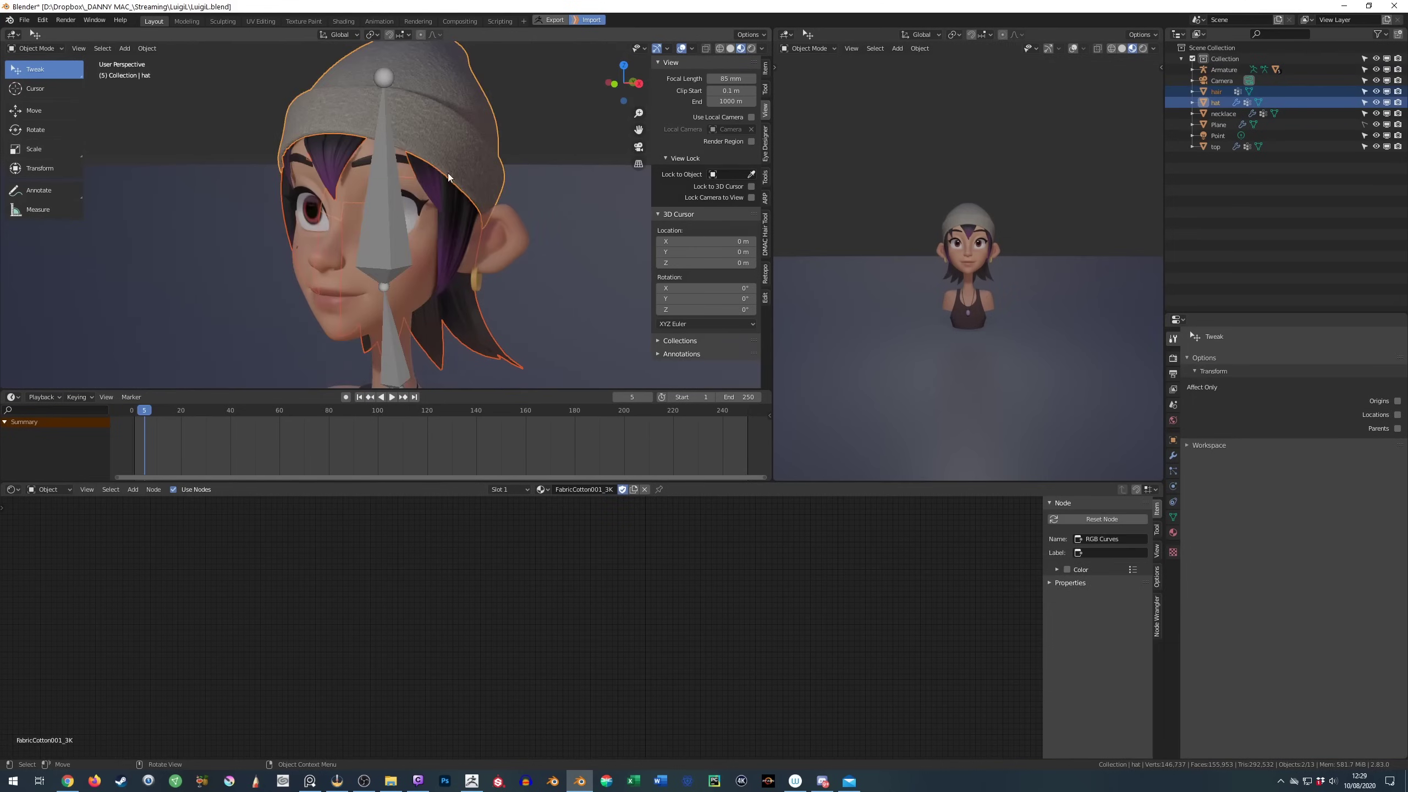
key("ctrl+p")
left_click(421, 224)
Test-rotate a bone in pose mode to check that the hat and hair follow the head
key("ctrl+Tab")
scroll(416, 250, "up", 3)
left_click(388, 261)
key("r")
right_click(512, 304)
scroll(392, 156, "down", 4)
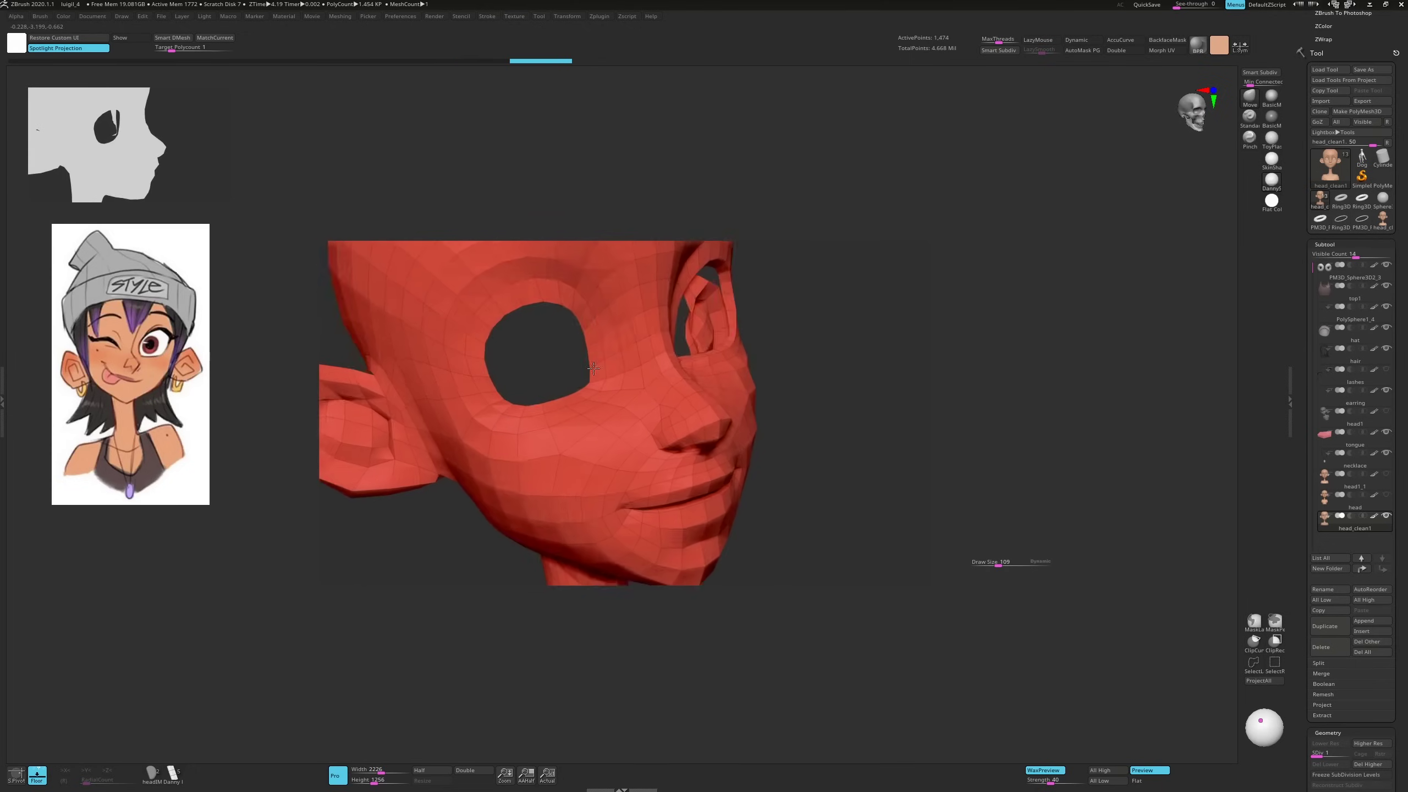
Switch to ZBrush, shape the unmasked eye of head_clean1 into a closed wink and fit the lashes to it
right_click_drag(593, 367, 619, 414)
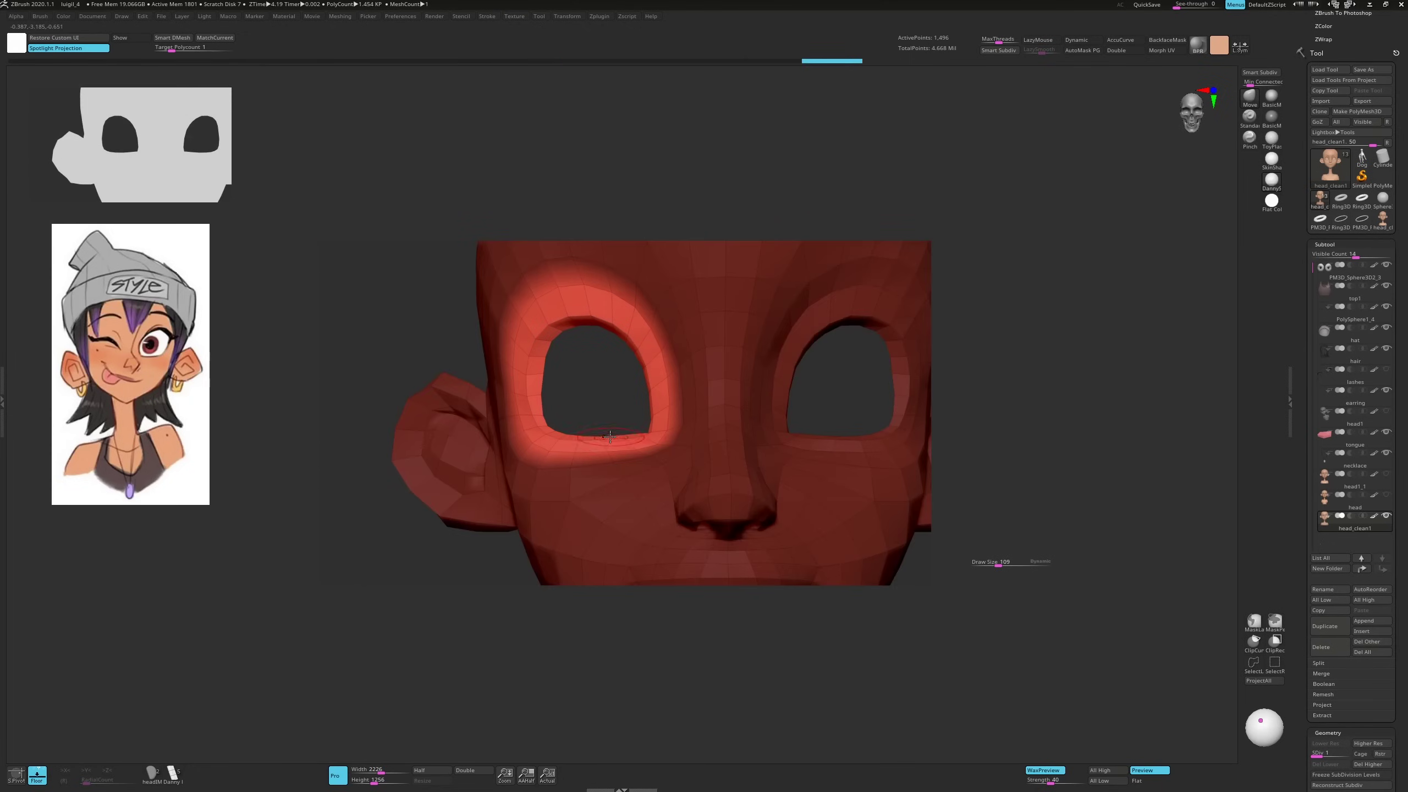
left_click_drag(606, 446, 650, 444)
mouse_move(634, 447)
right_mouse_down()
mouse_move(643, 411)
mouse_move(565, 417)
mouse_move(560, 398)
mouse_move(490, 409)
mouse_move(501, 427)
mouse_move(511, 408)
mouse_move(519, 421)
mouse_move(495, 462)
mouse_move(480, 432)
mouse_move(503, 457)
mouse_move(527, 436)
right_mouse_up()
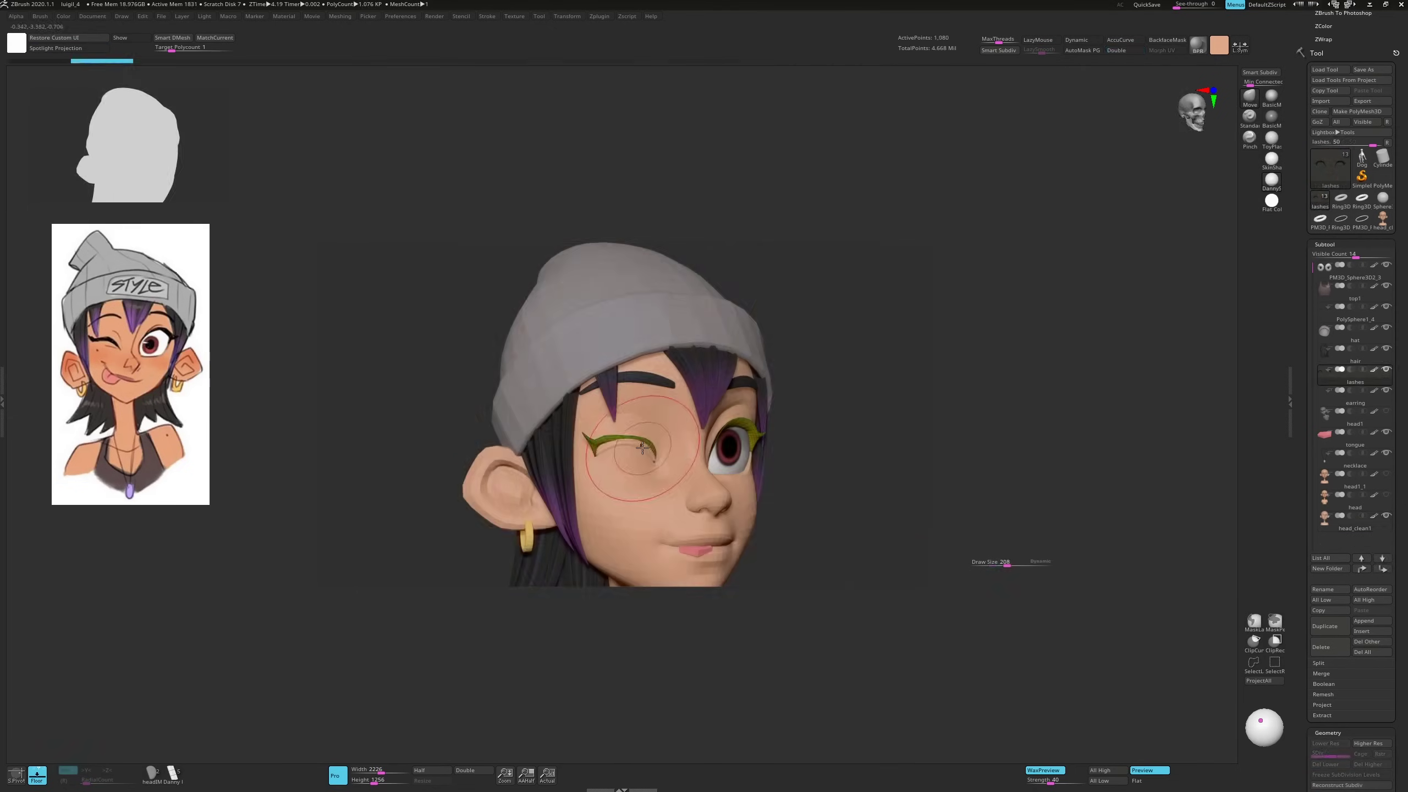
right_click_drag(638, 421, 604, 453)
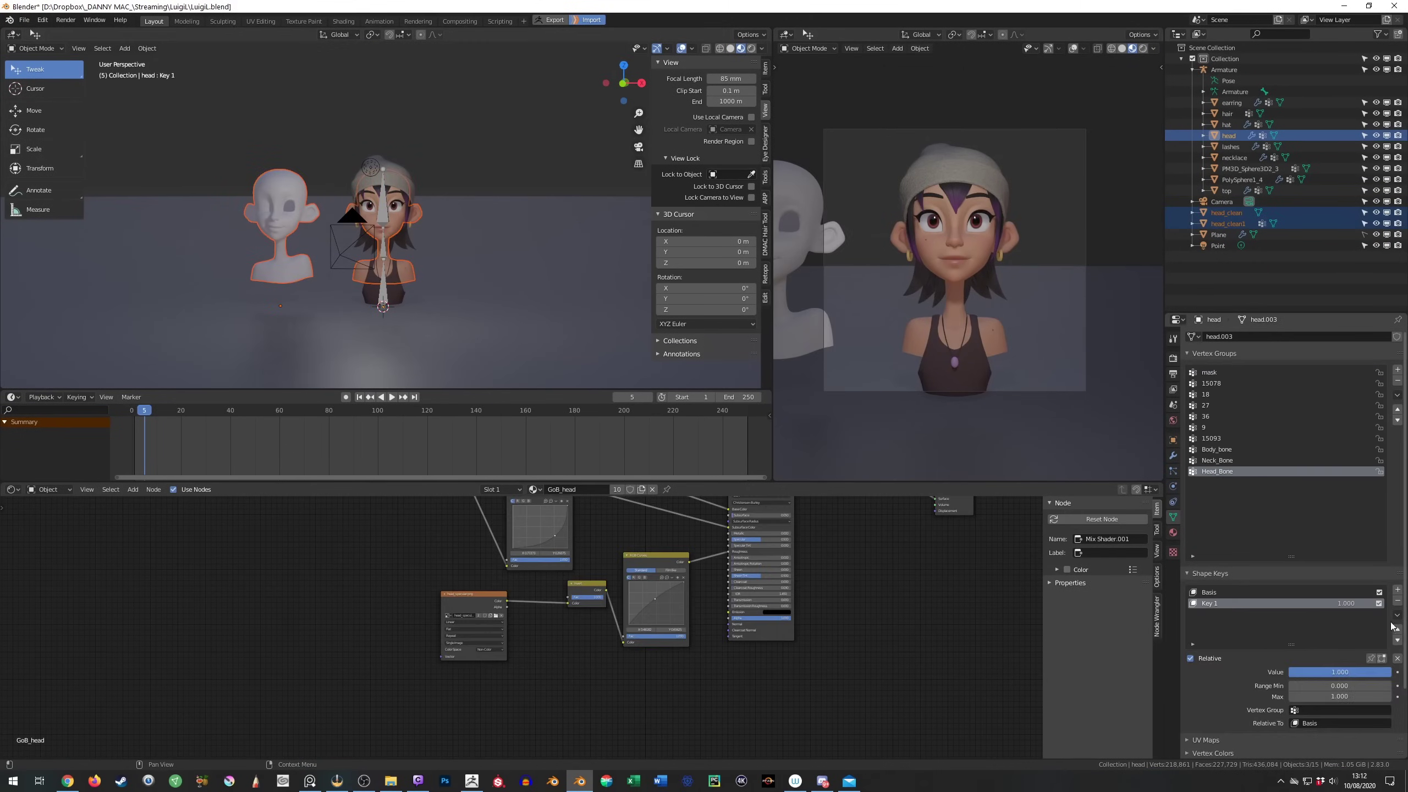
Switch to Blender and add the winking head_clean1 to the head's shape keys as a corrective pose-shape
left_click(1397, 614)
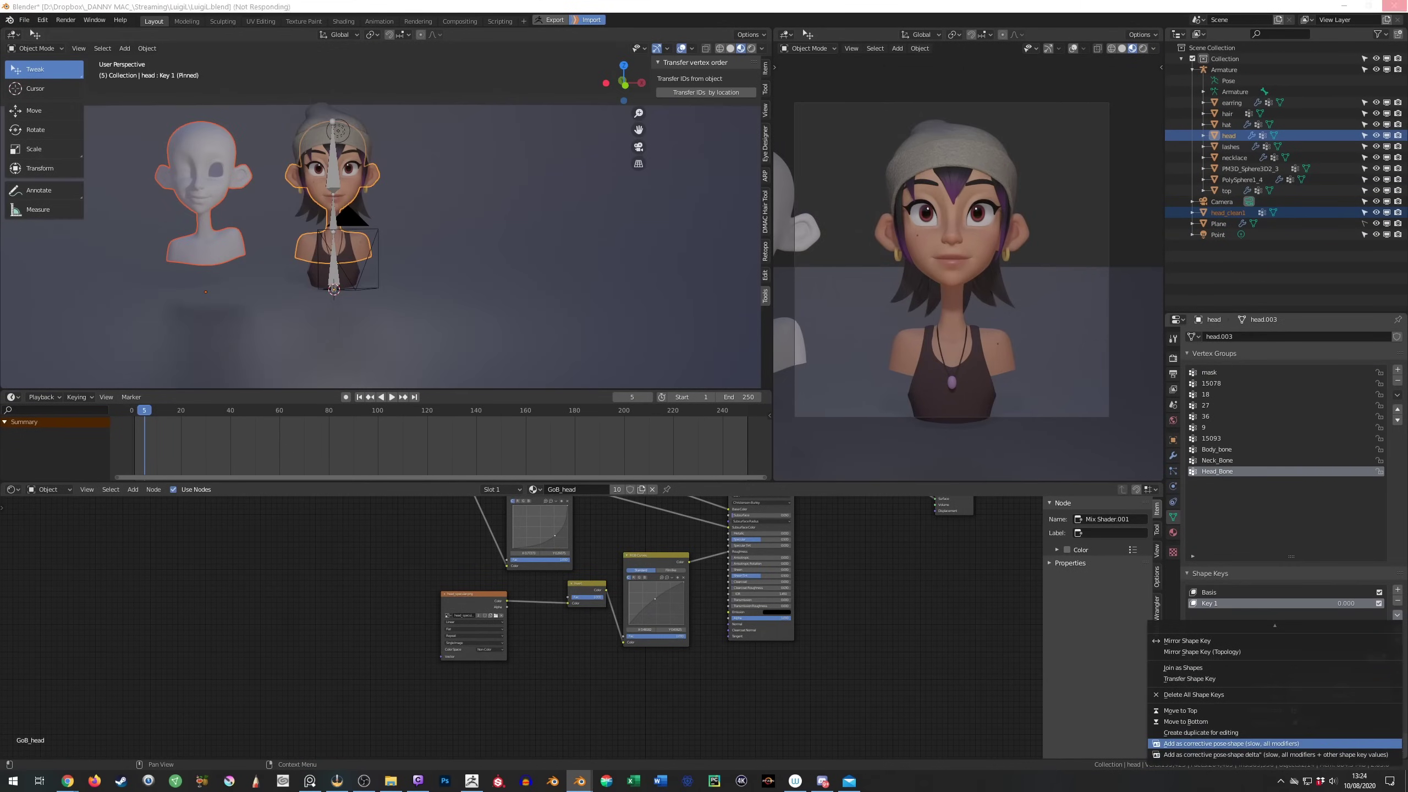
scroll(968, 282, "up", 4)
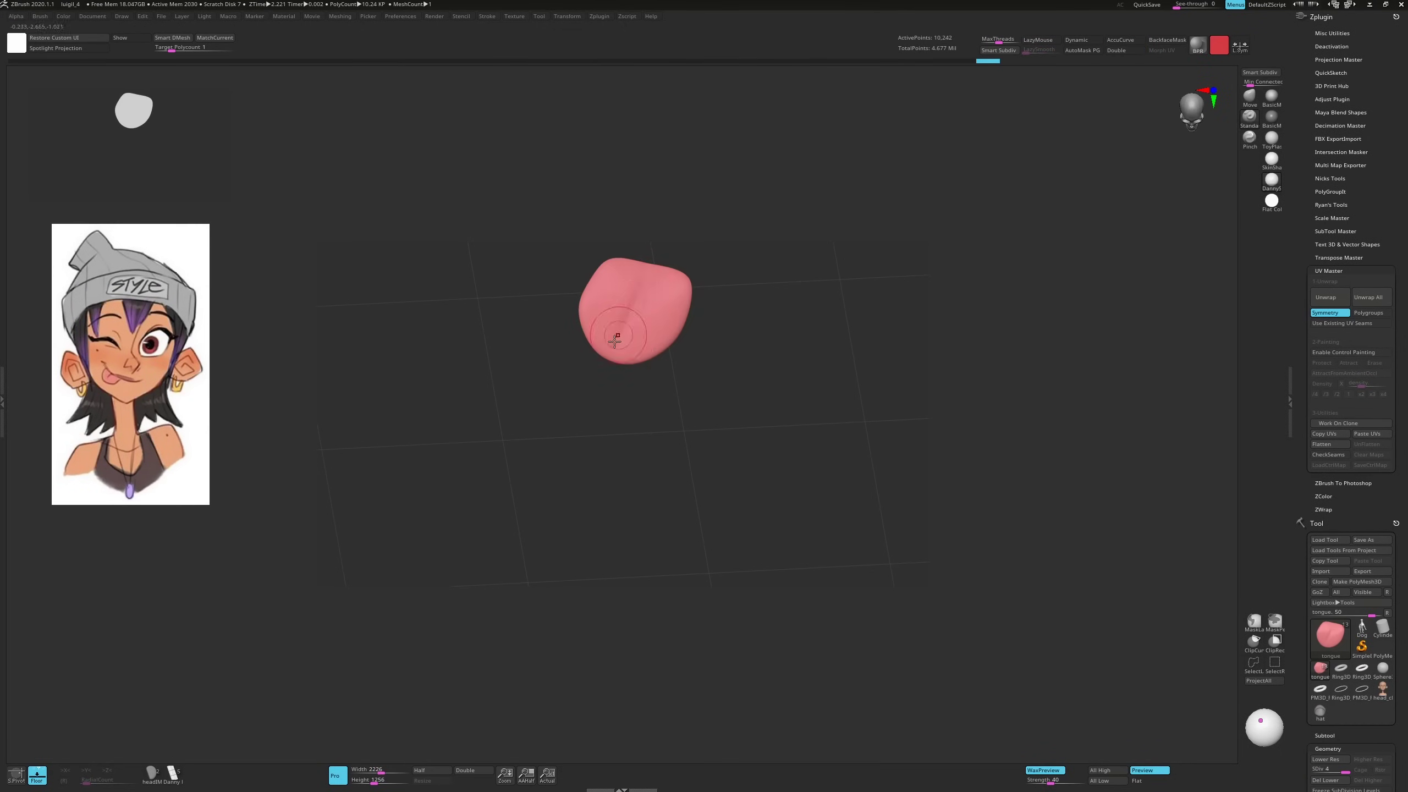
Switch to ZBrush, subdivide the tongue and frame it to view its surface
key("ctrl+d")
key("f")
left_click_drag(512, 386, 677, 388)
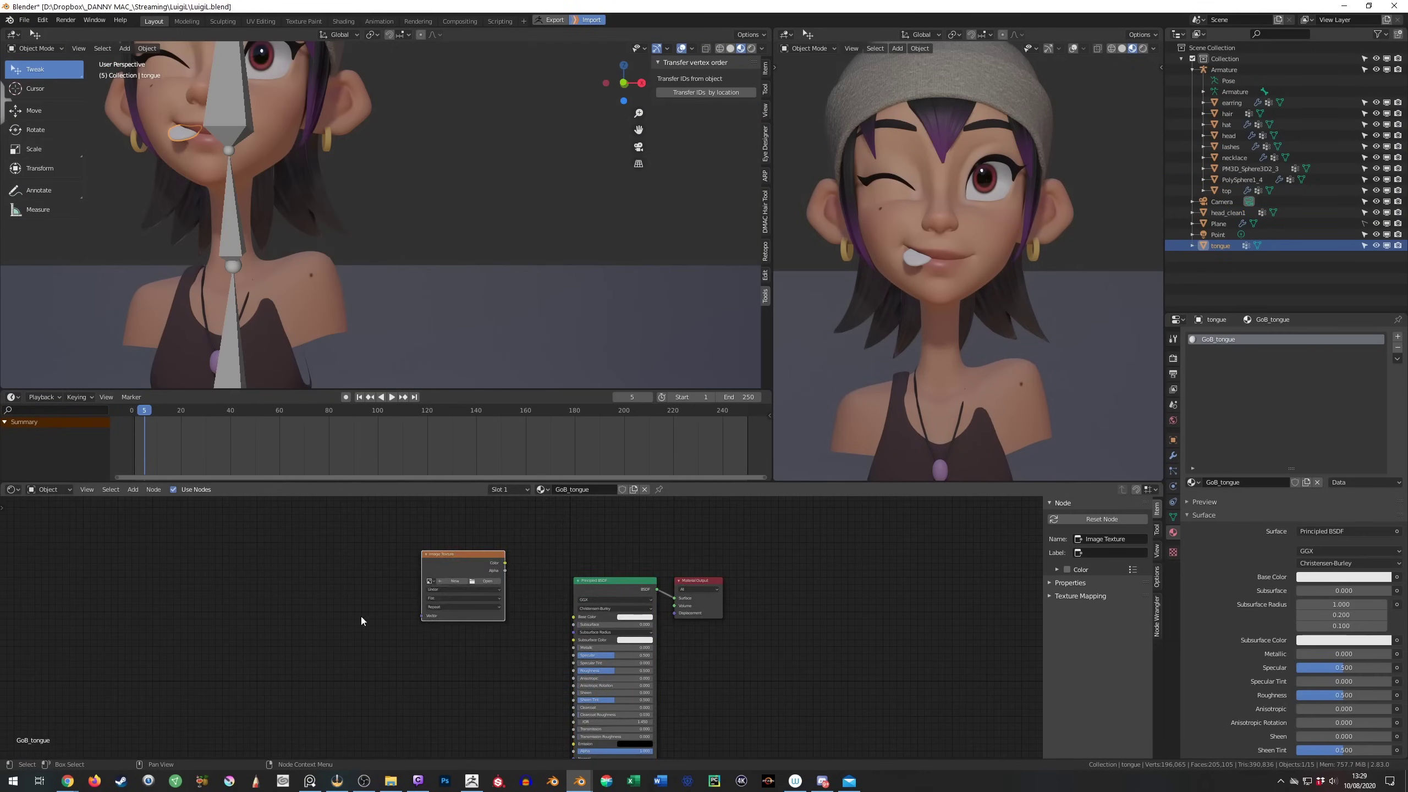
Switch to Blender, load tongue_TXTR.tif into the image texture node and connect it to the tongue material's color inputs
scroll(361, 616, "up", 3)
left_click(430, 581)
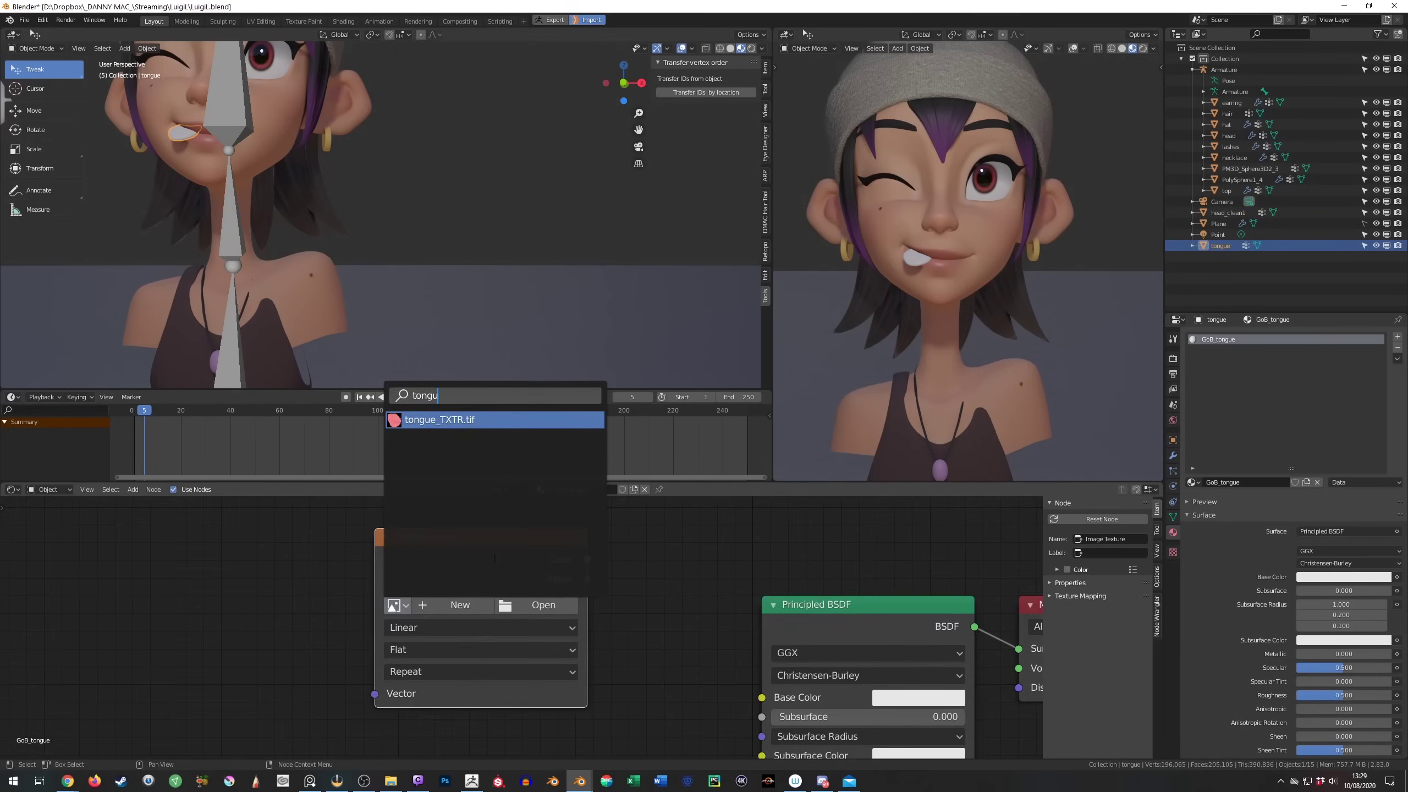
left_click(471, 423)
scroll(471, 554, "down", 3)
left_click_drag(505, 563, 573, 640)
scroll(631, 573, "up", 3)
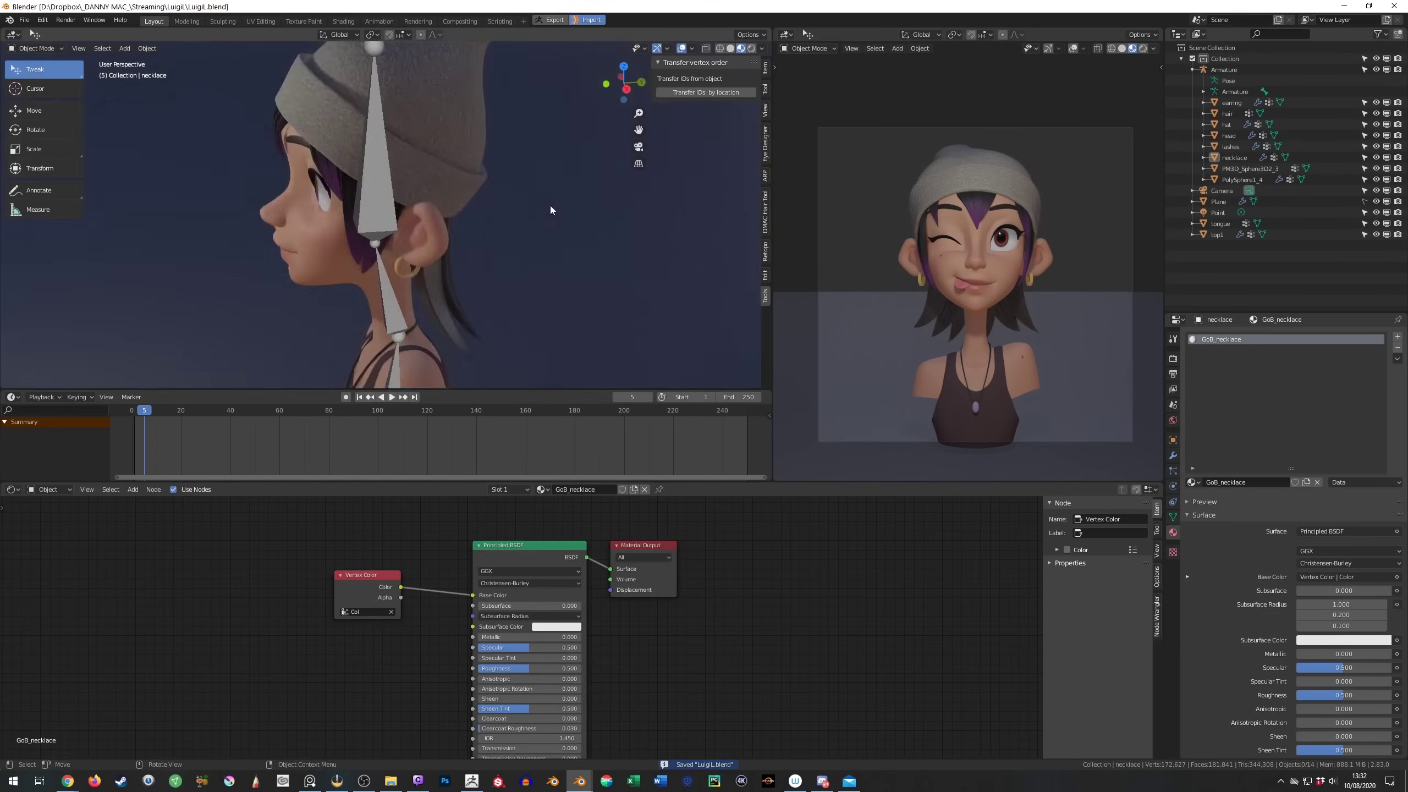
Recolor the eye rig's iris red, with pupil size 0.406 and pupil falloff 0.743
key("KP_1")
scroll(624, 142, "down", 2)
scroll(624, 142, "up", 2)
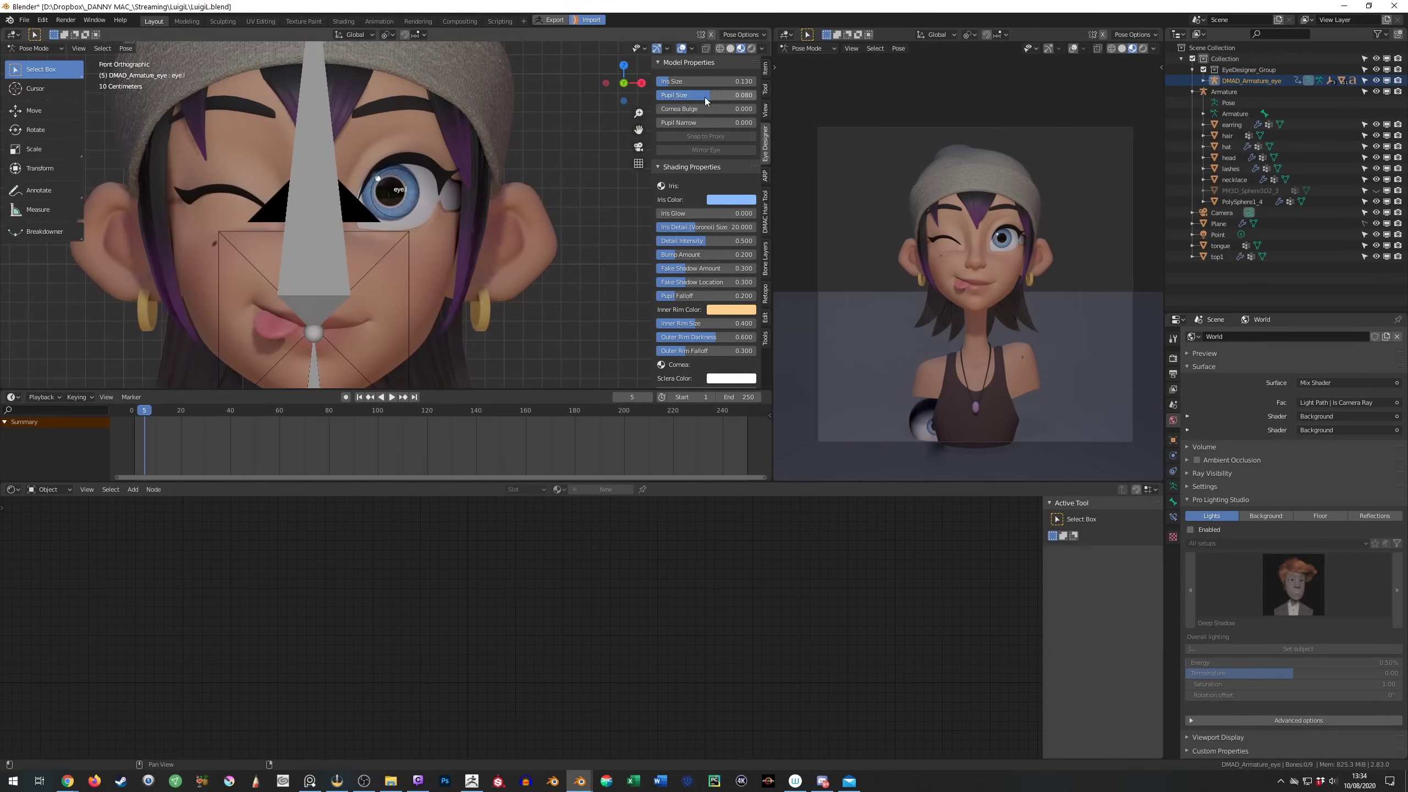
left_click(712, 199)
left_click_drag(677, 296, 728, 294)
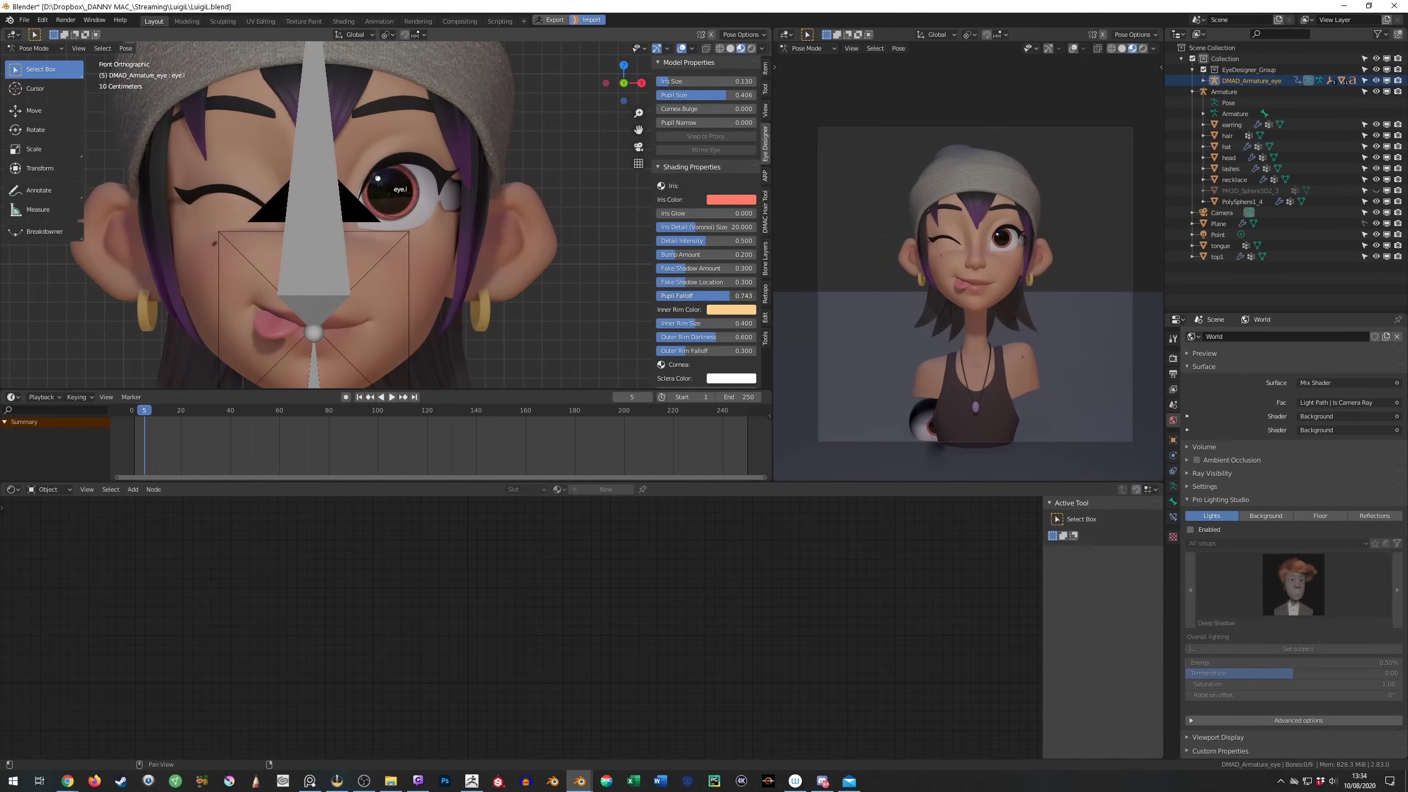
Rotate the texture mapping of the open eye's fake overall shadow to Y 148° and Z 98.6°
middle_click_drag(454, 234, 498, 300)
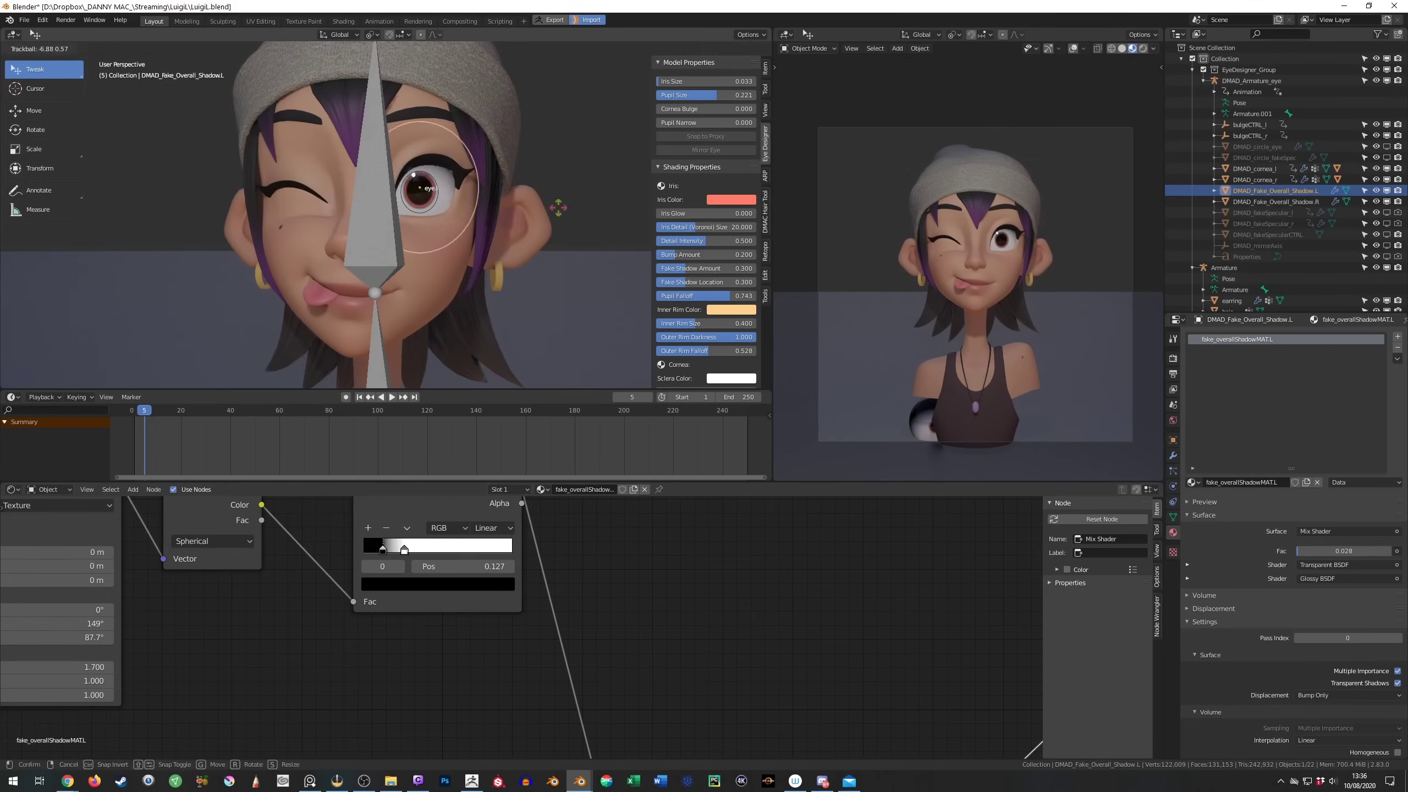
middle_click_drag(212, 648, 396, 634)
left_click_drag(249, 625, 248, 640)
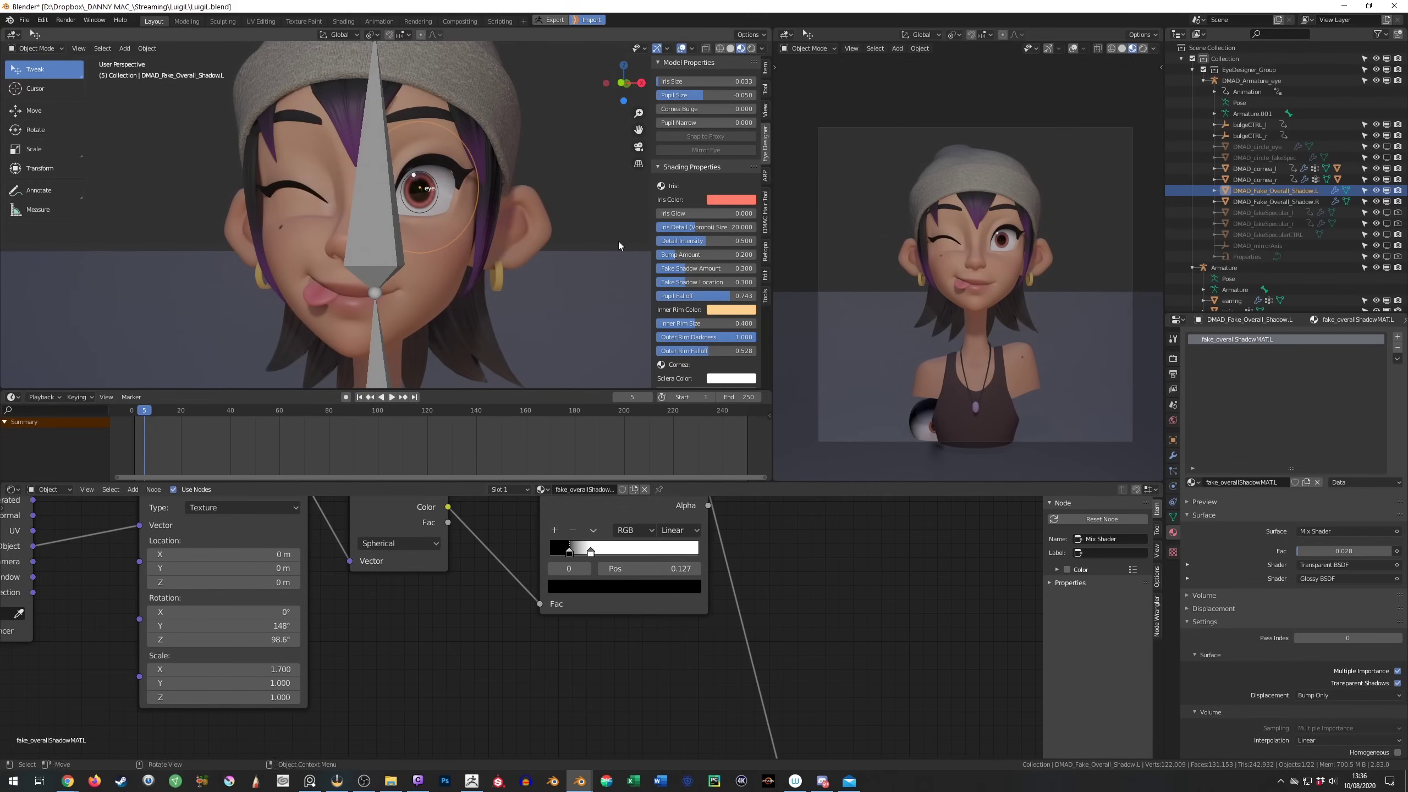
scroll(491, 189, "down", 5)
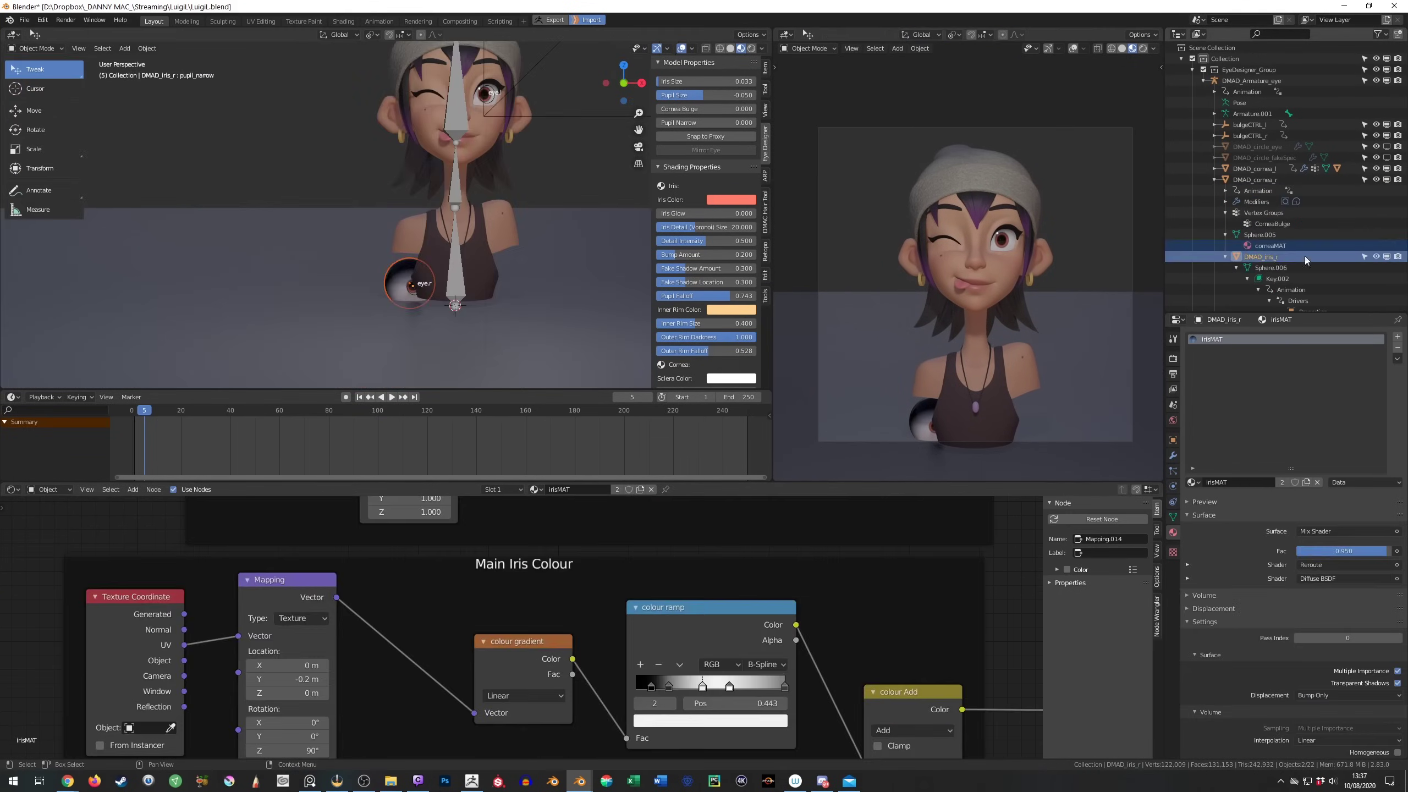
Delete the winking eye's leftover cornea and iris objects from the eye rig
key("Delete")
left_click(1250, 135)
key("ctrl+Tab")
middle_click_drag(559, 170, 549, 288)
Select the tank top, split the node editor area and turn the new half into an image editor
left_click(443, 294)
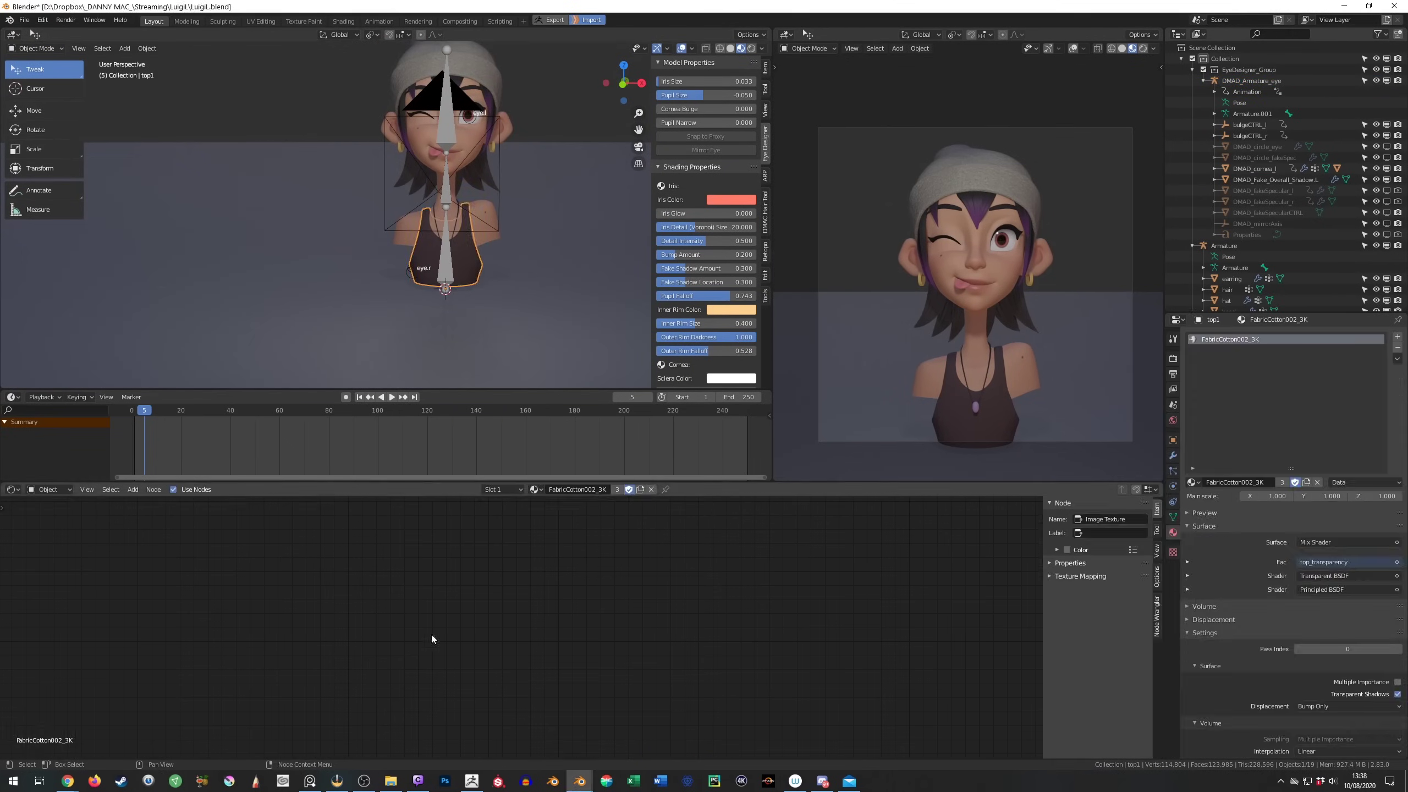
left_click_drag(2, 485, 748, 499)
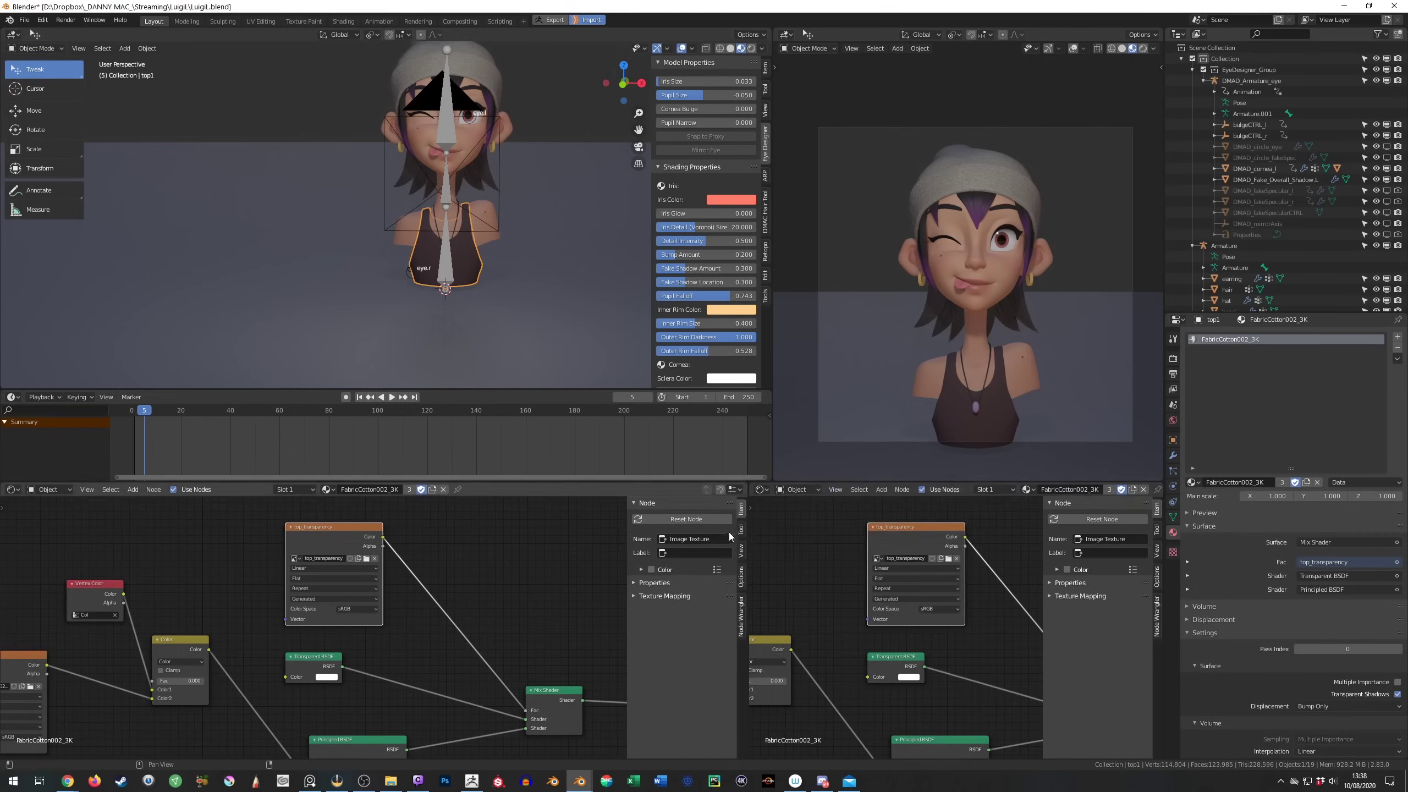
left_click(761, 489)
left_click(798, 535)
key("Home")
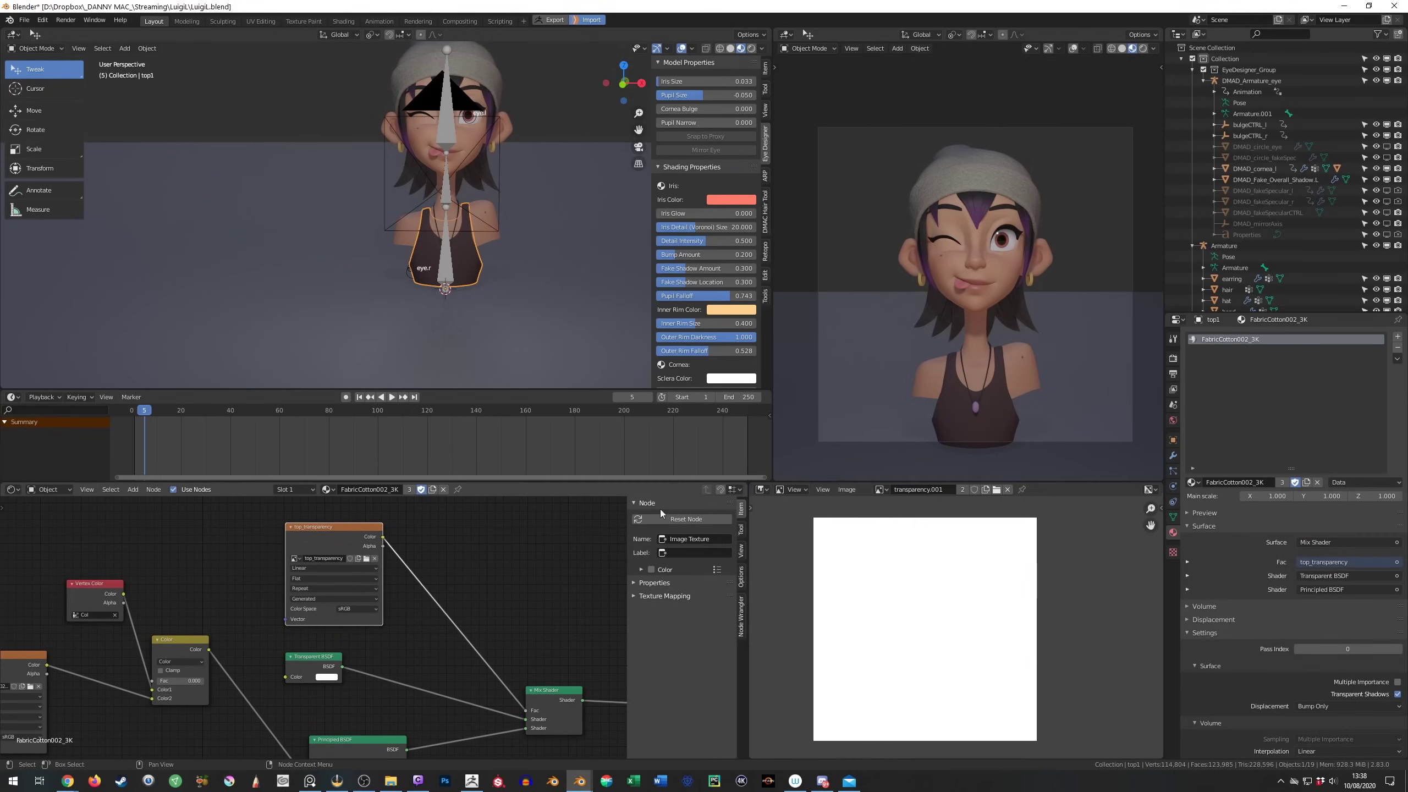
Texture-paint the lower part of the tank top black on the top_transparency image to mask it out
key("ctrl+Tab")
scroll(552, 214, "up", 3)
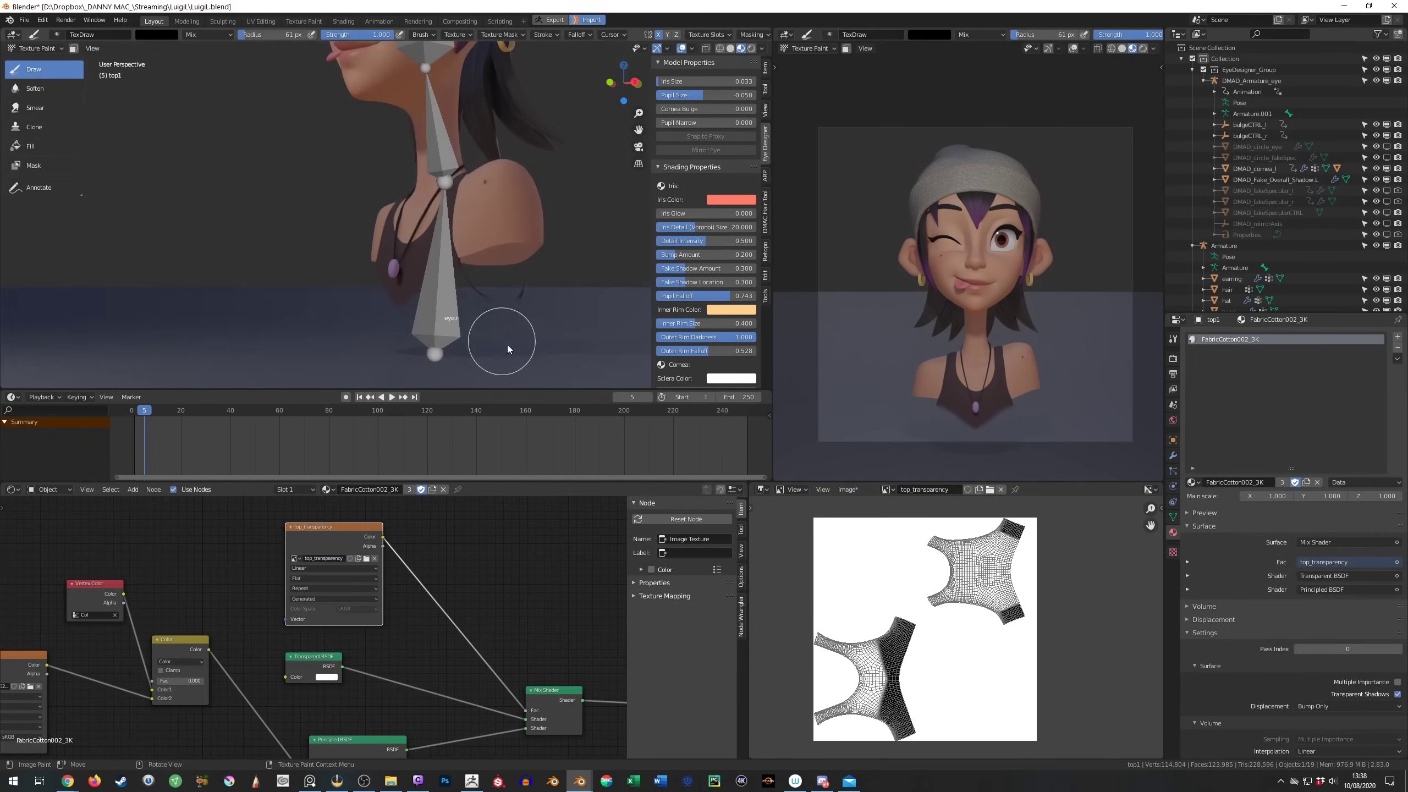
mouse_move(552, 349)
middle_mouse_down()
mouse_move(438, 344)
mouse_move(469, 295)
mouse_move(420, 325)
middle_mouse_up()
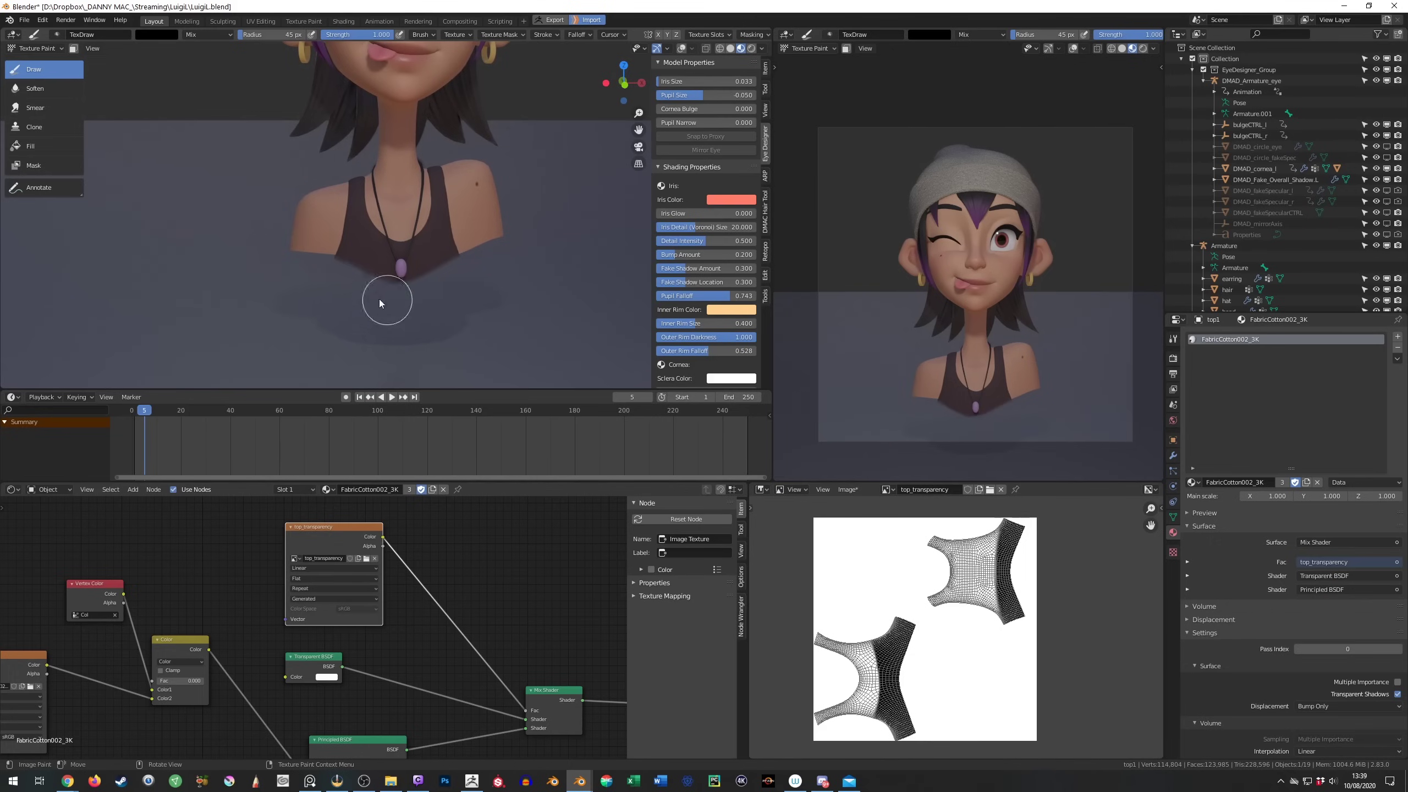
mouse_move(305, 386)
middle_mouse_down()
mouse_move(361, 327)
mouse_move(297, 328)
mouse_move(354, 318)
middle_mouse_up()
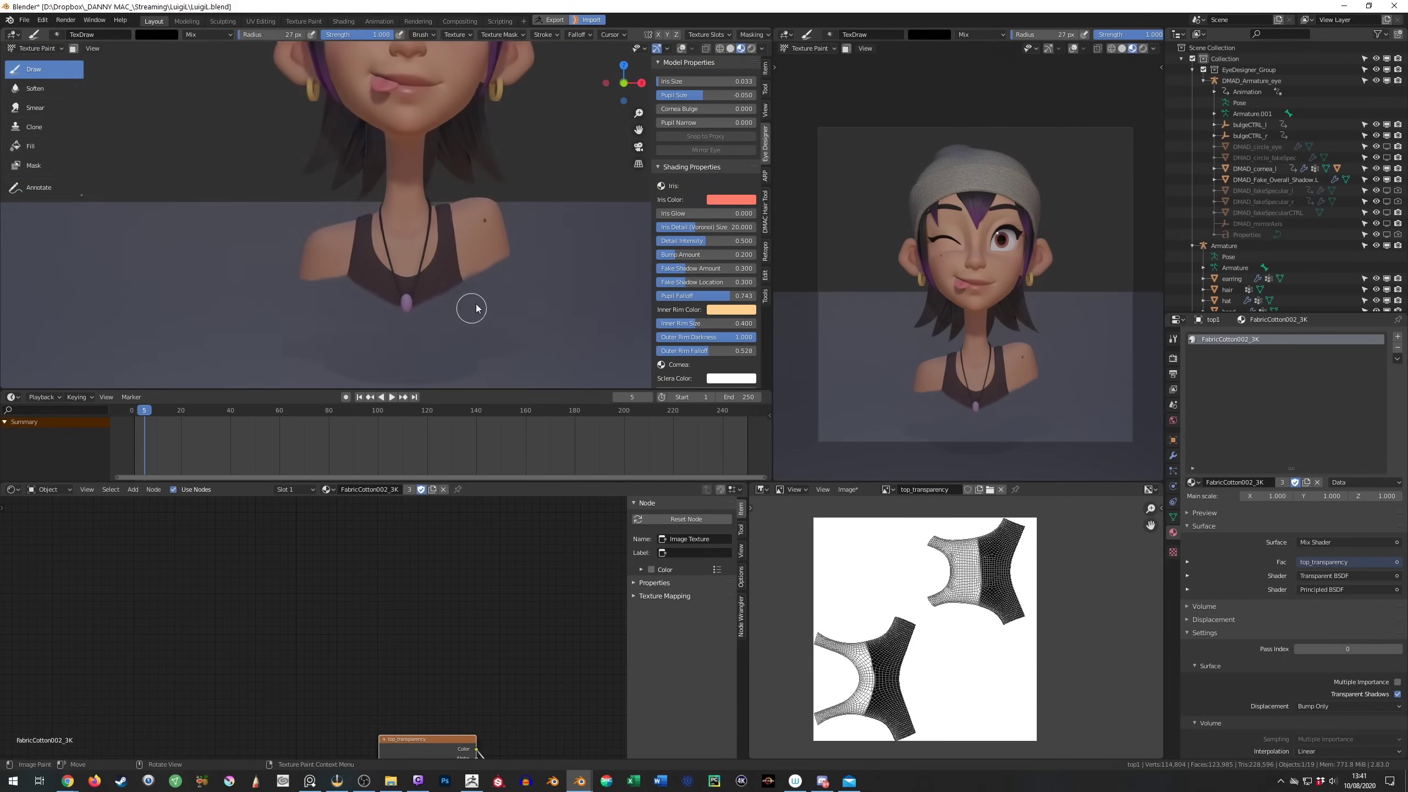
Pose the armature by rotating the neck and head bones to tilt and turn the head
key("ctrl+Tab")
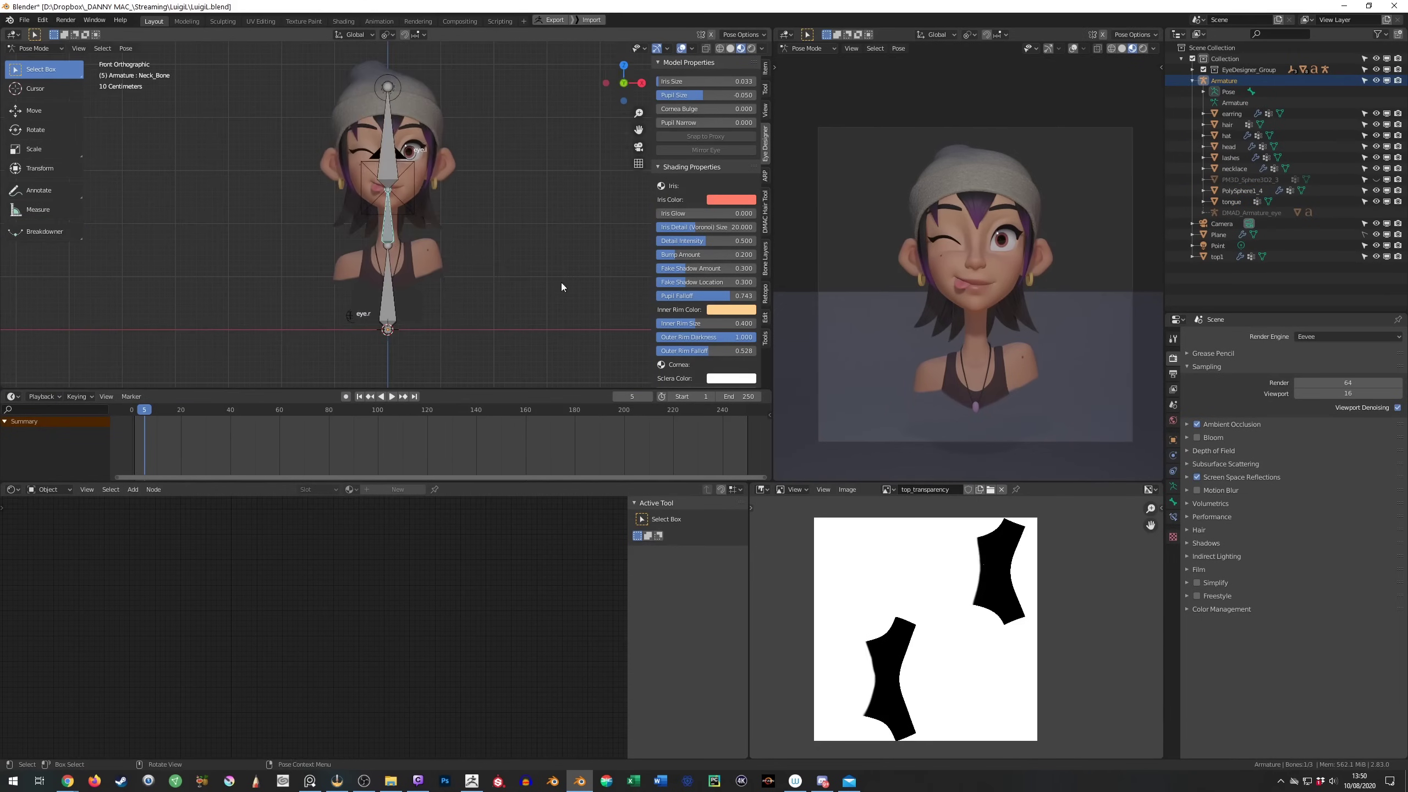
key("r")
left_click(374, 97)
key("KP_7")
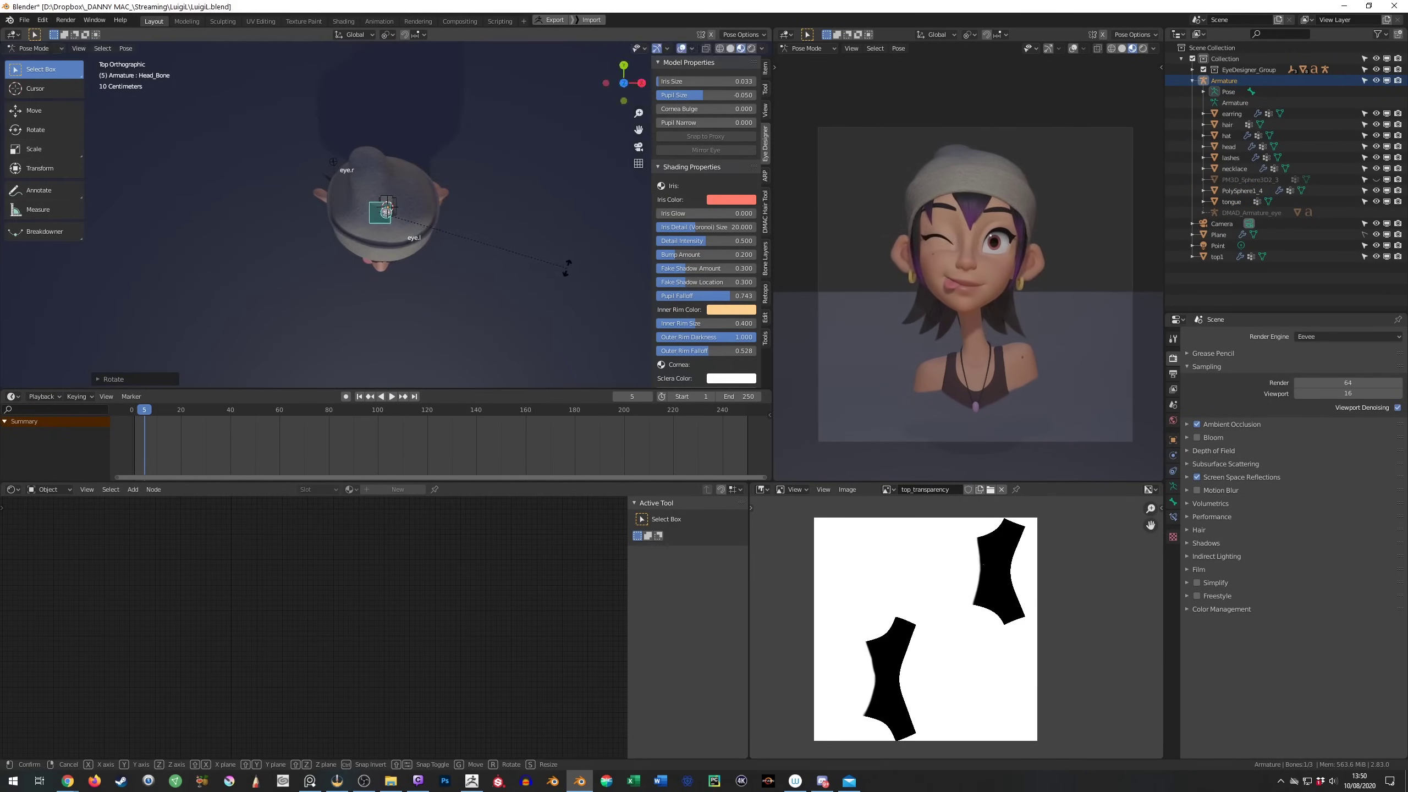
key("Escape")
key("KP_1")
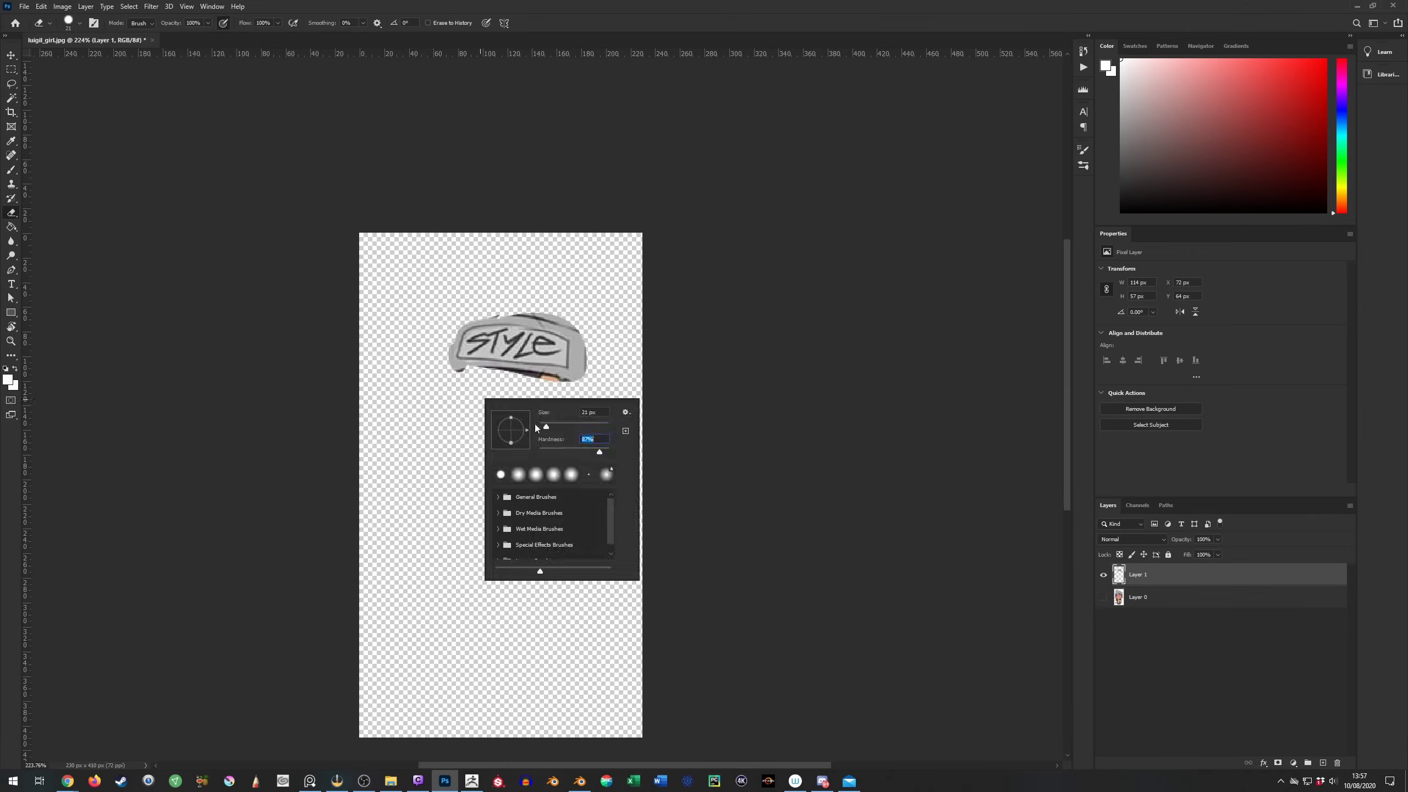
Switch to Photoshop, erase the leftover hat and skin around the STYLE badge and resize the canvas to a square
left_click_drag(455, 367, 539, 393)
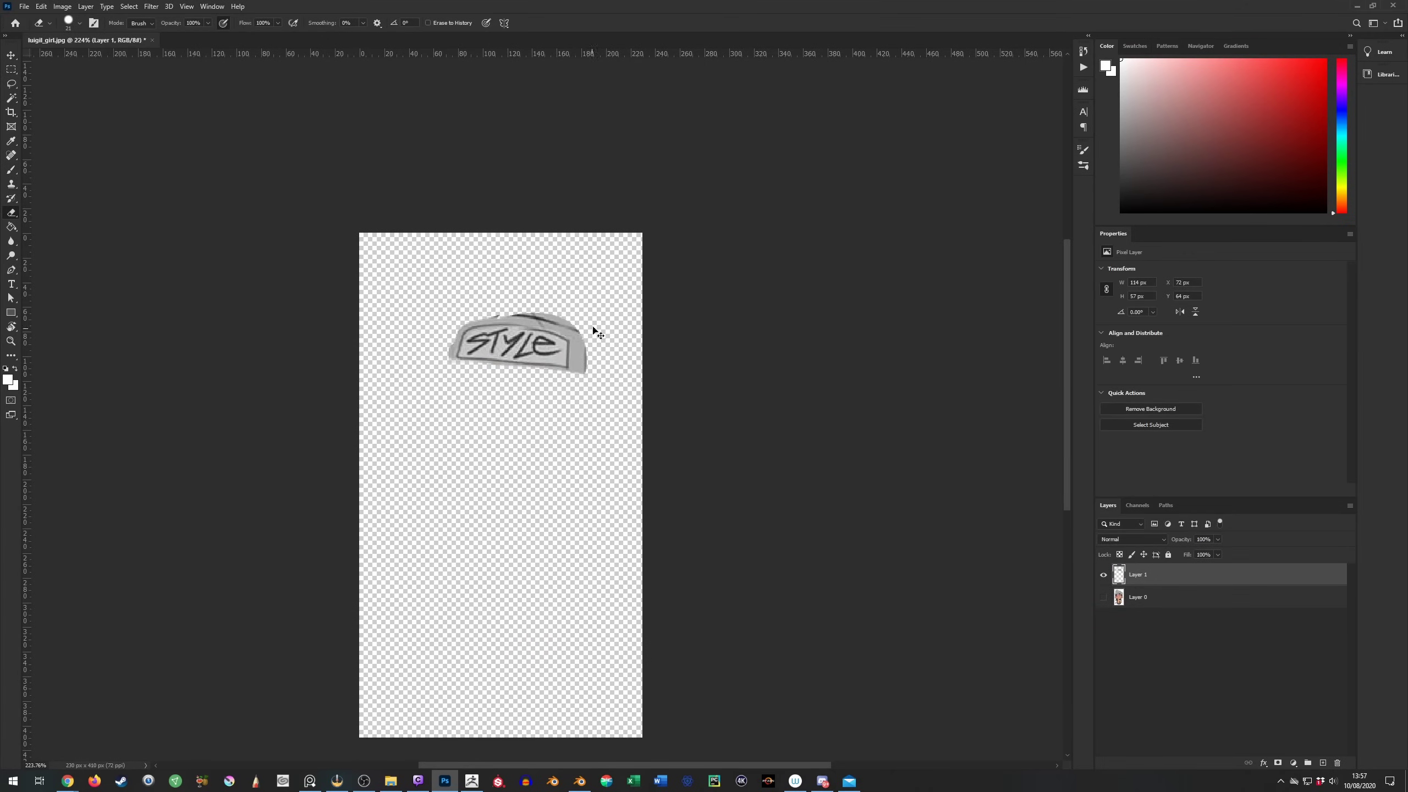
left_click(63, 6)
left_click(72, 132)
Scale the badge up to span the canvas and trace its outline in black on a new layer
key("ctrl+t")
left_click_drag(588, 384, 613, 446)
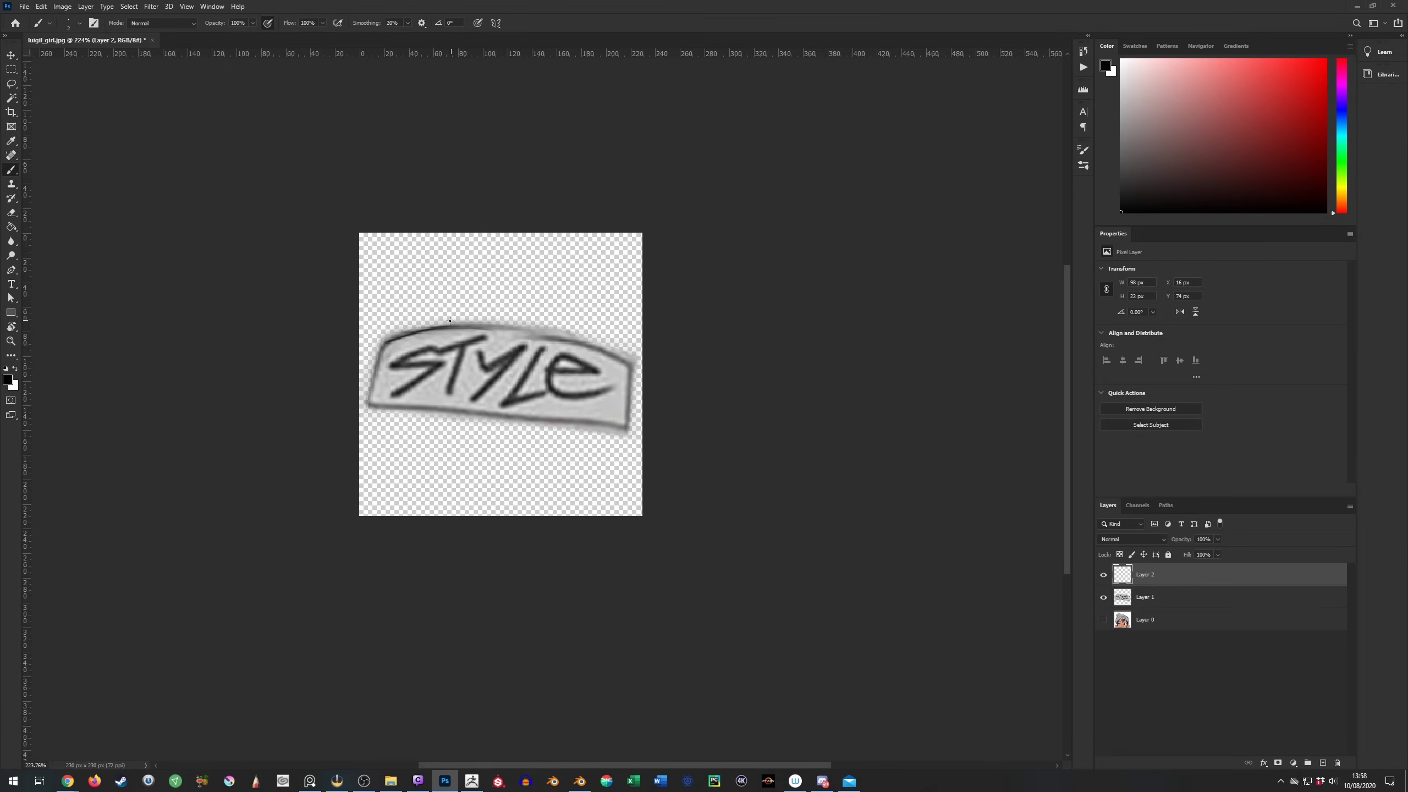
left_click_drag(450, 320, 432, 440)
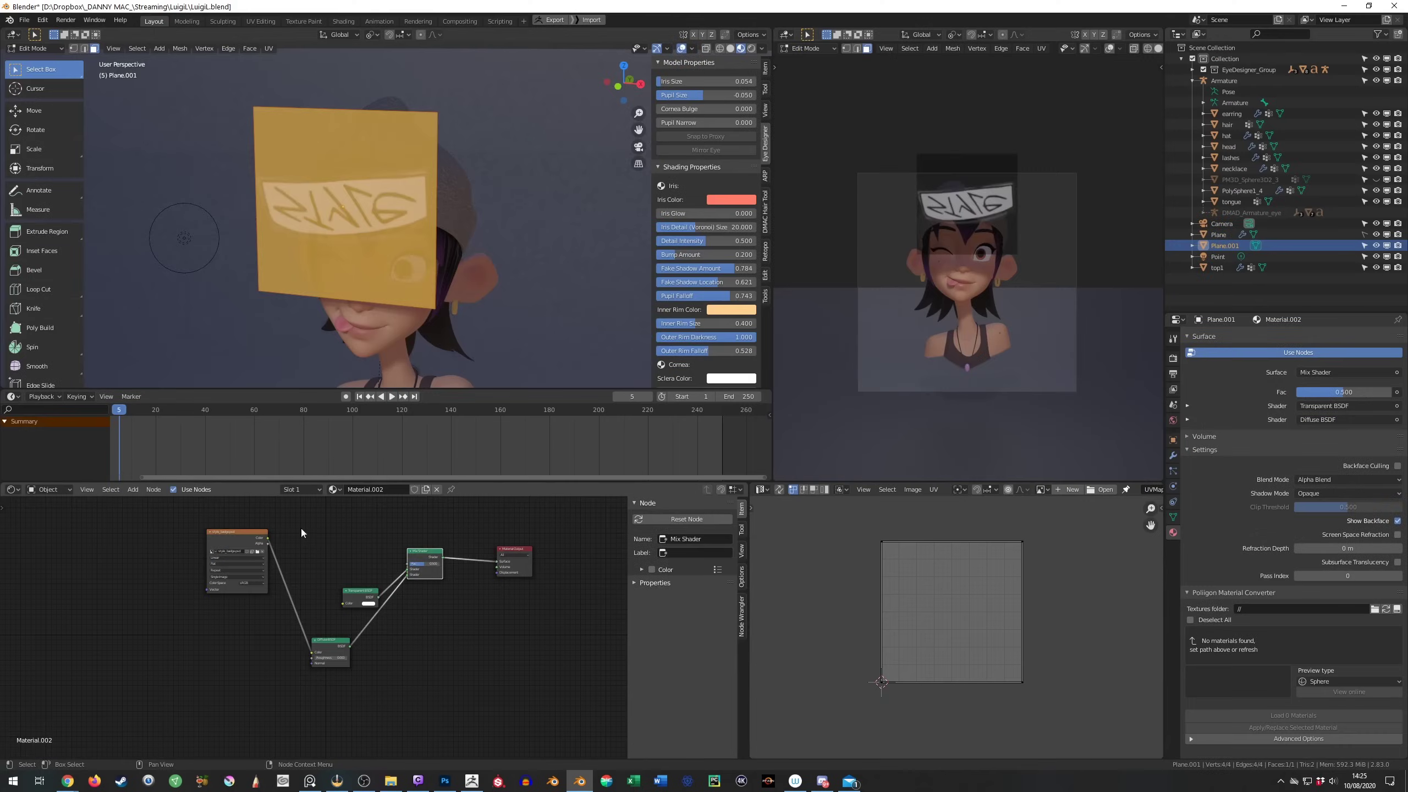
Switch to Blender, scale the STYLE badge plane and disconnect the badge image from the mask texture's vector input
key("s")
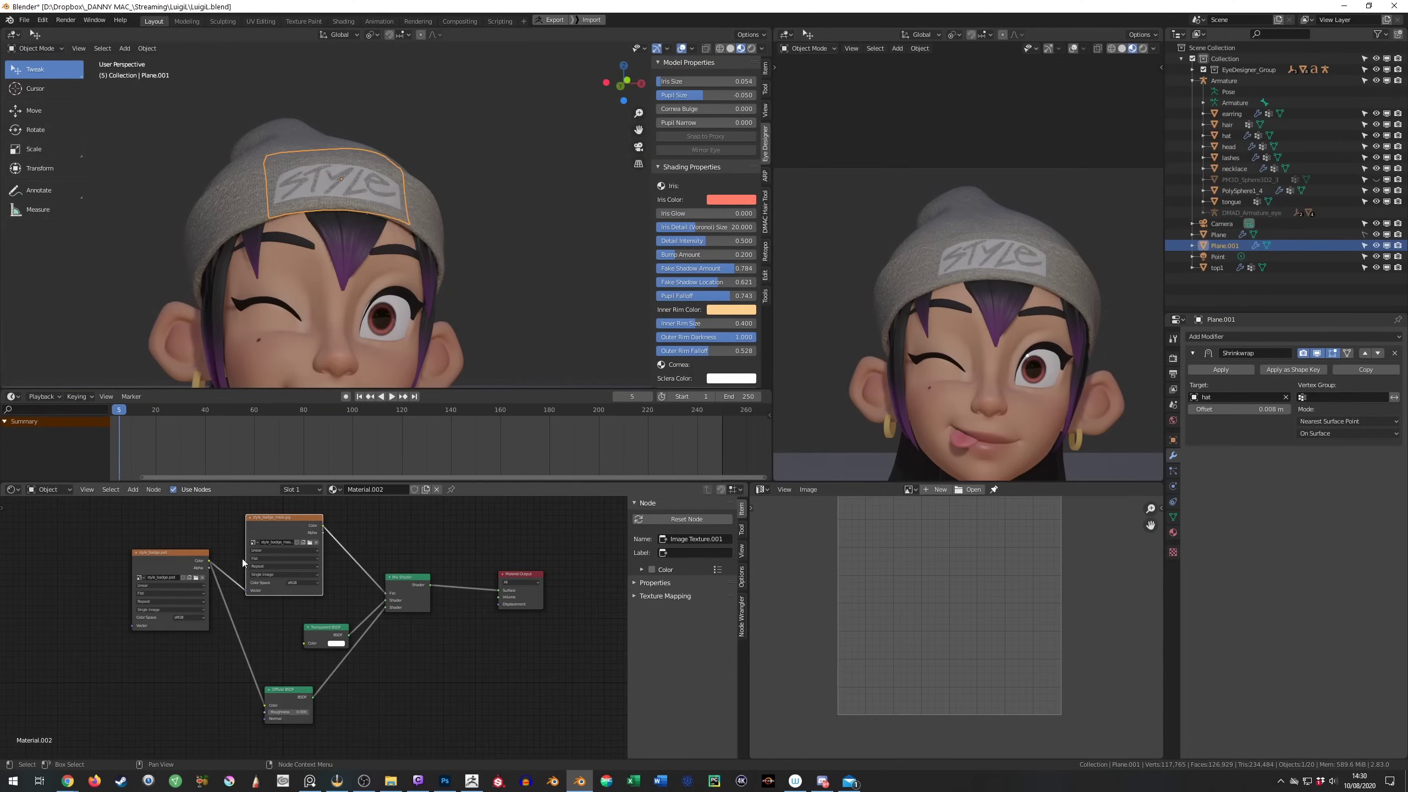
left_click_drag(210, 561, 238, 638)
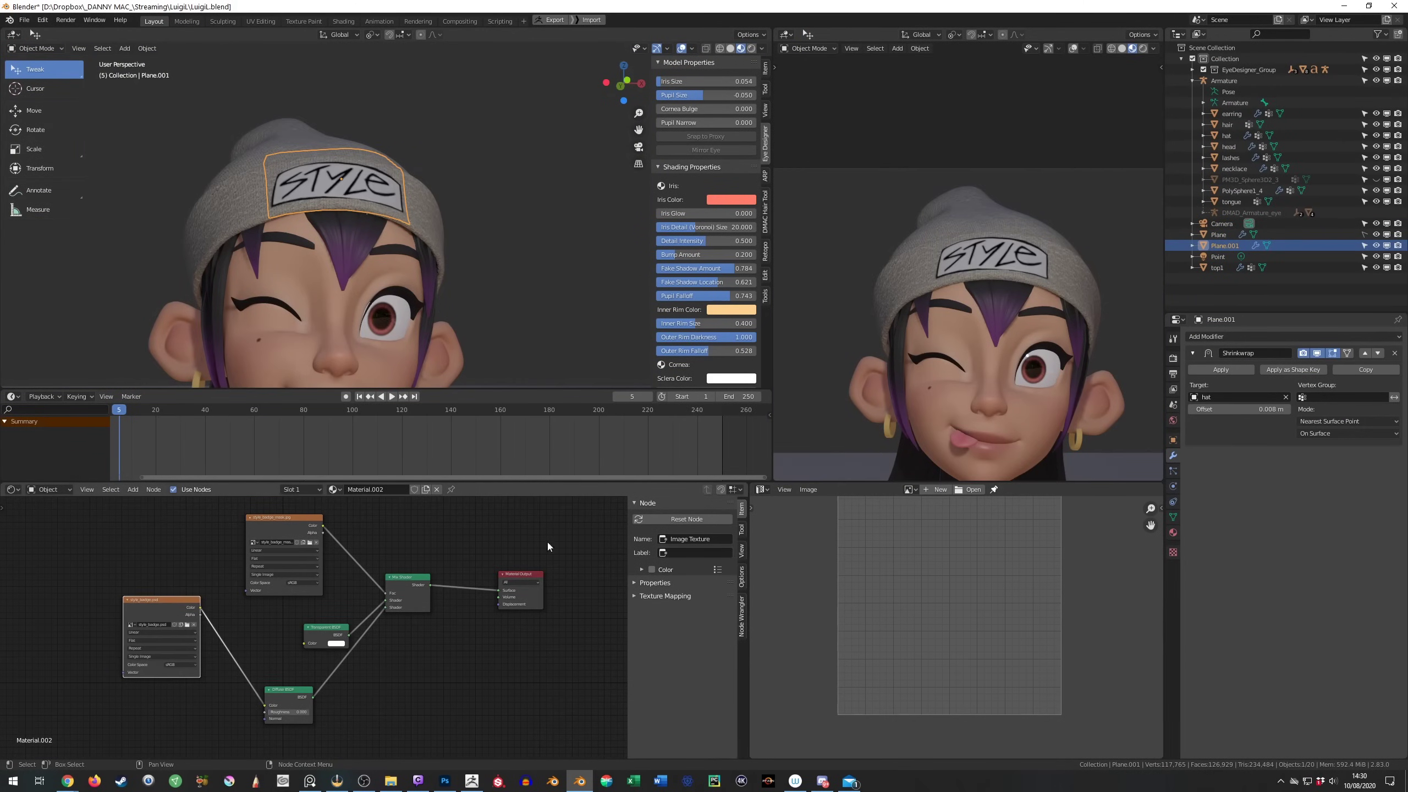
scroll(986, 322, "up", 3)
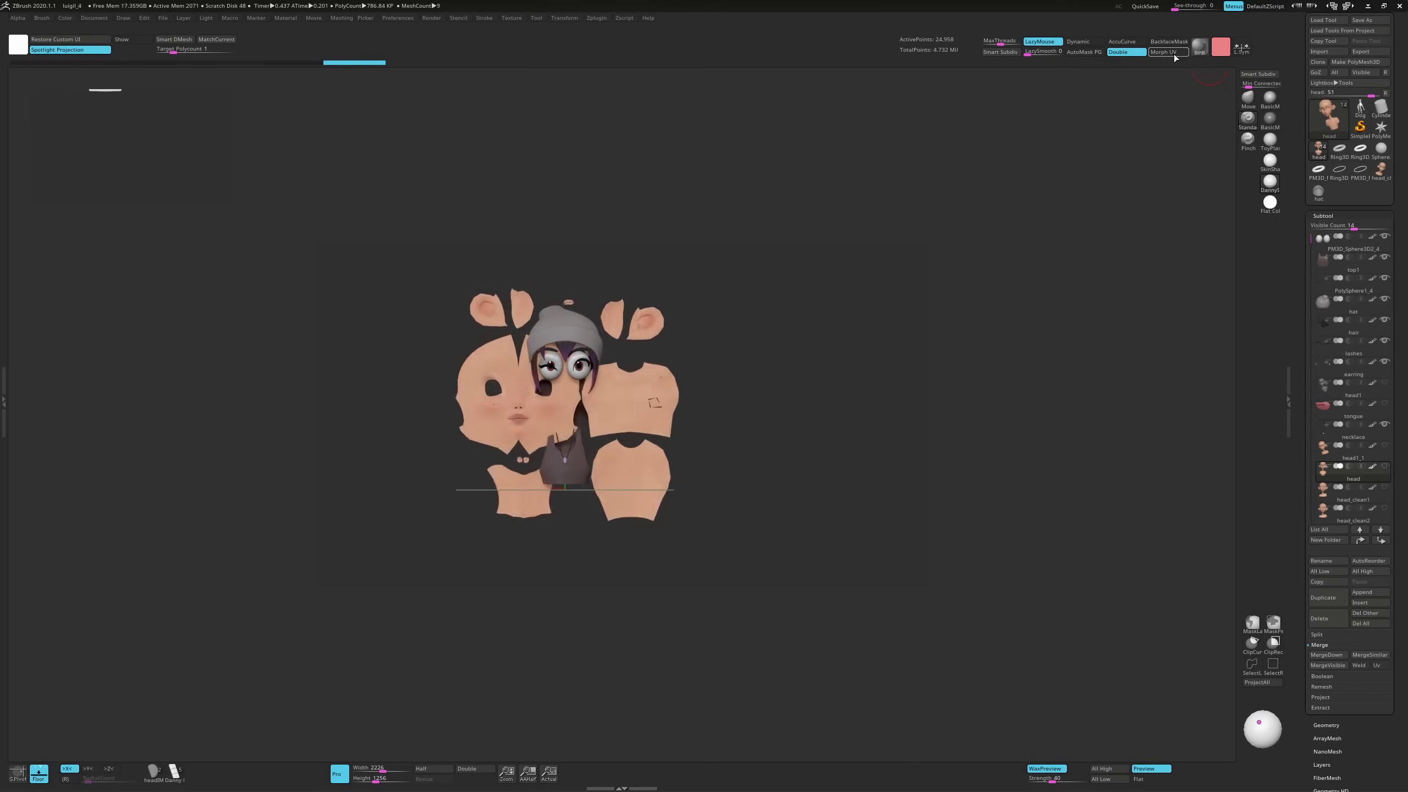
Switch to ZBrush, toggle the head's Morph UV view and paint red skin tones on the head at a higher subdivision level
left_click(1174, 53)
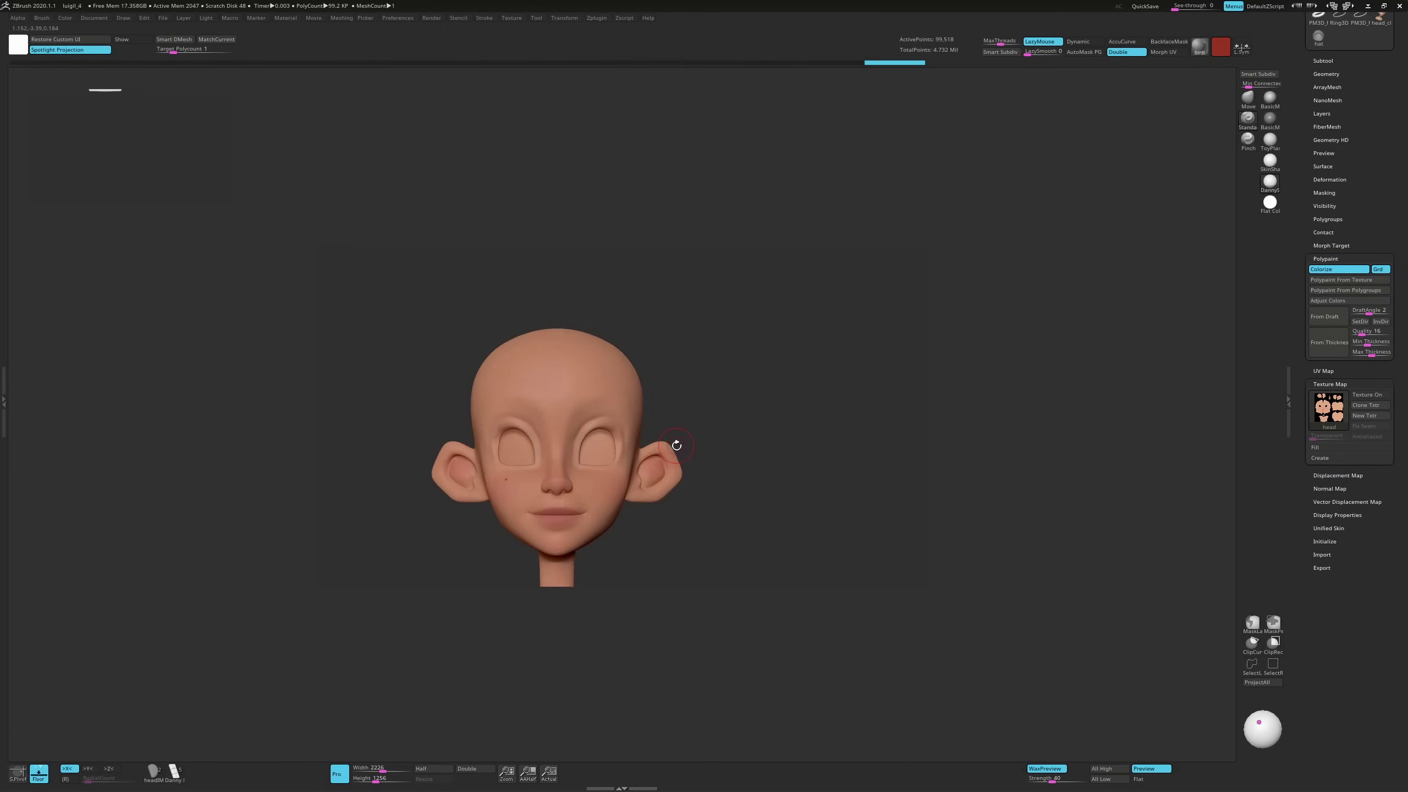
mouse_move(677, 448)
right_mouse_down()
mouse_move(682, 421)
mouse_move(660, 413)
mouse_move(711, 397)
mouse_move(665, 433)
mouse_move(665, 451)
mouse_move(638, 455)
mouse_move(699, 481)
mouse_move(697, 505)
mouse_move(675, 410)
mouse_move(796, 397)
mouse_move(660, 455)
right_mouse_up()
key("space")
left_click(588, 477)
key("space")
key("d")
key("d")
right_click(660, 455)
left_click(660, 455)
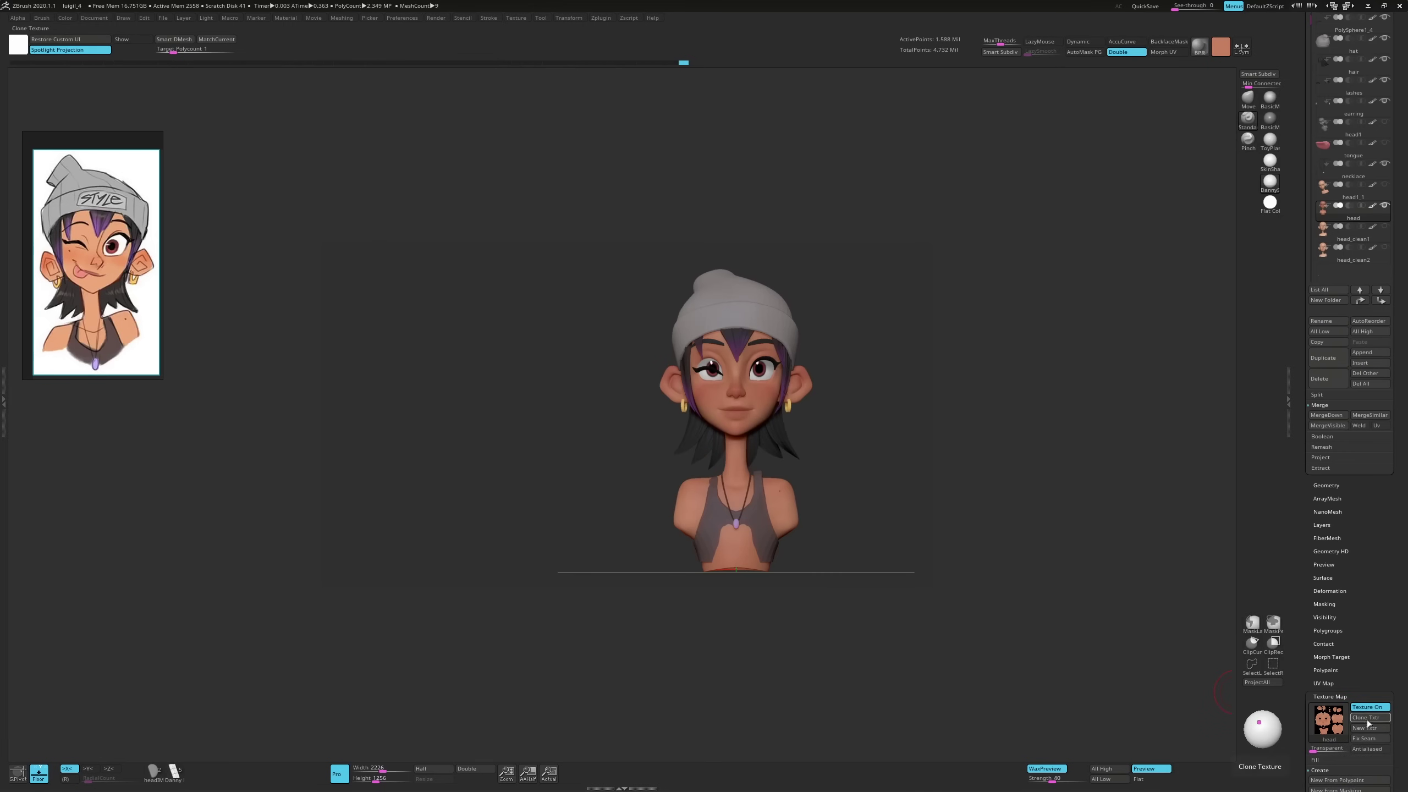
Clone the head's texture map for export, then switch to Blender and set the head material's subsurface to 0.2
left_click(516, 17)
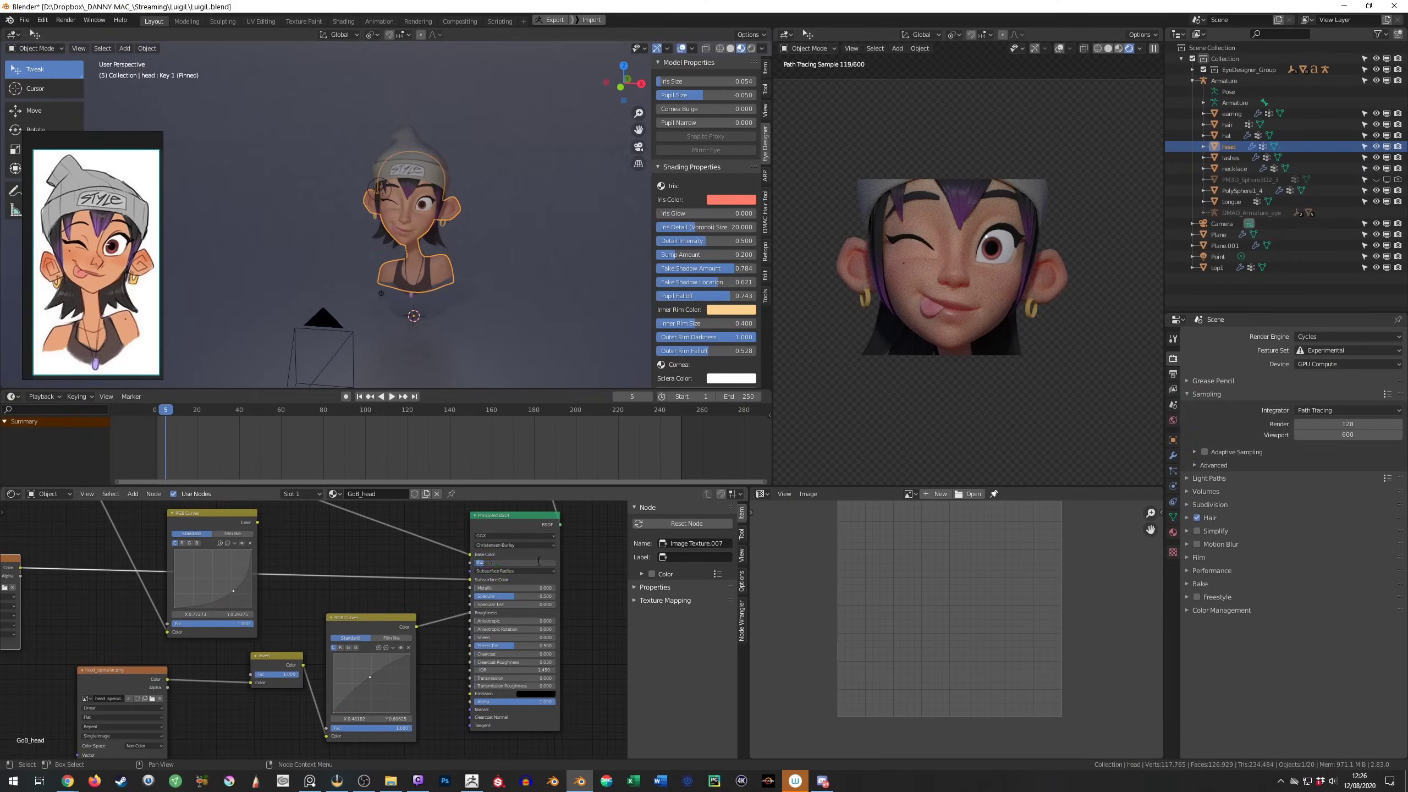
type("0.2")
key("Return")
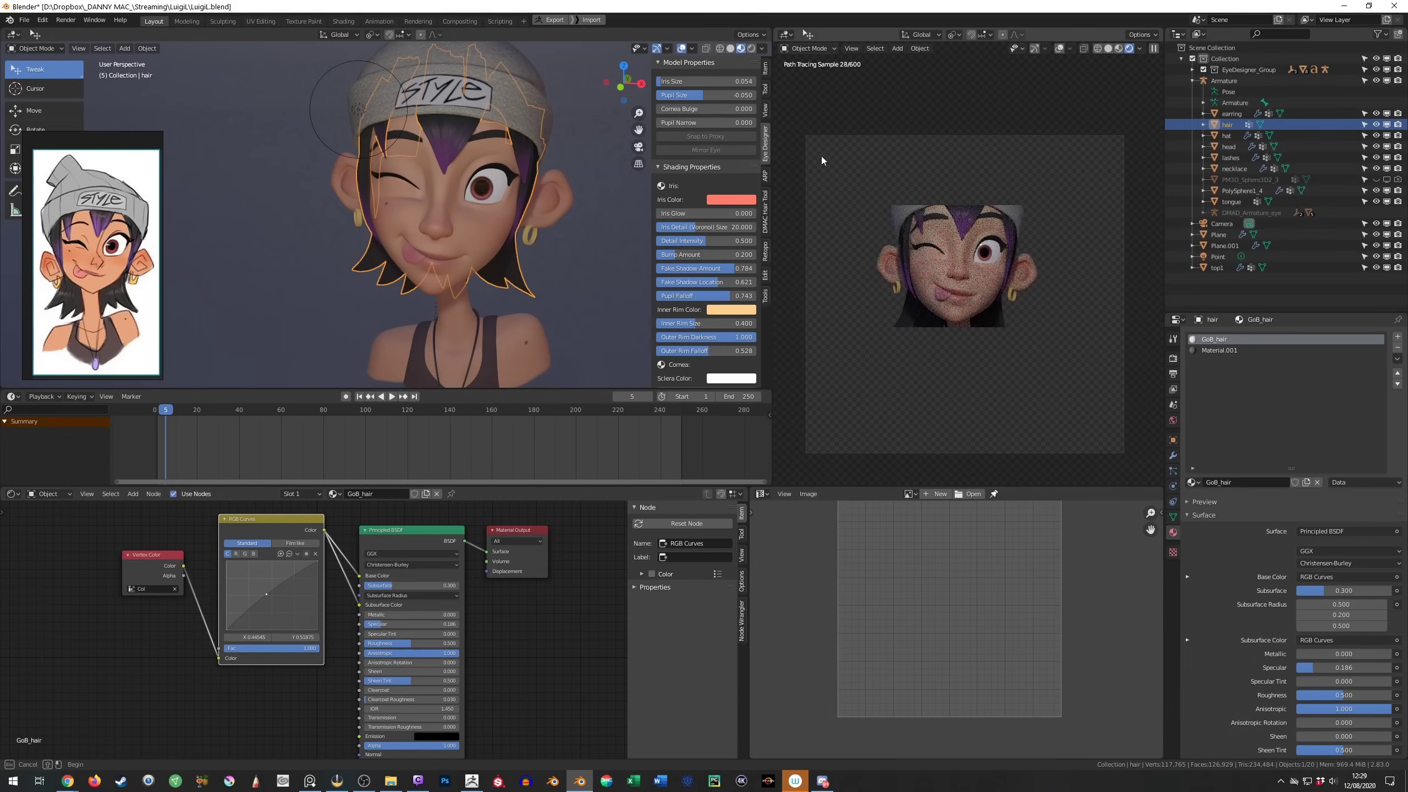
Enlarge the camera view's render region to cover the whole bust and save the file
left_click_drag(822, 160, 1089, 433)
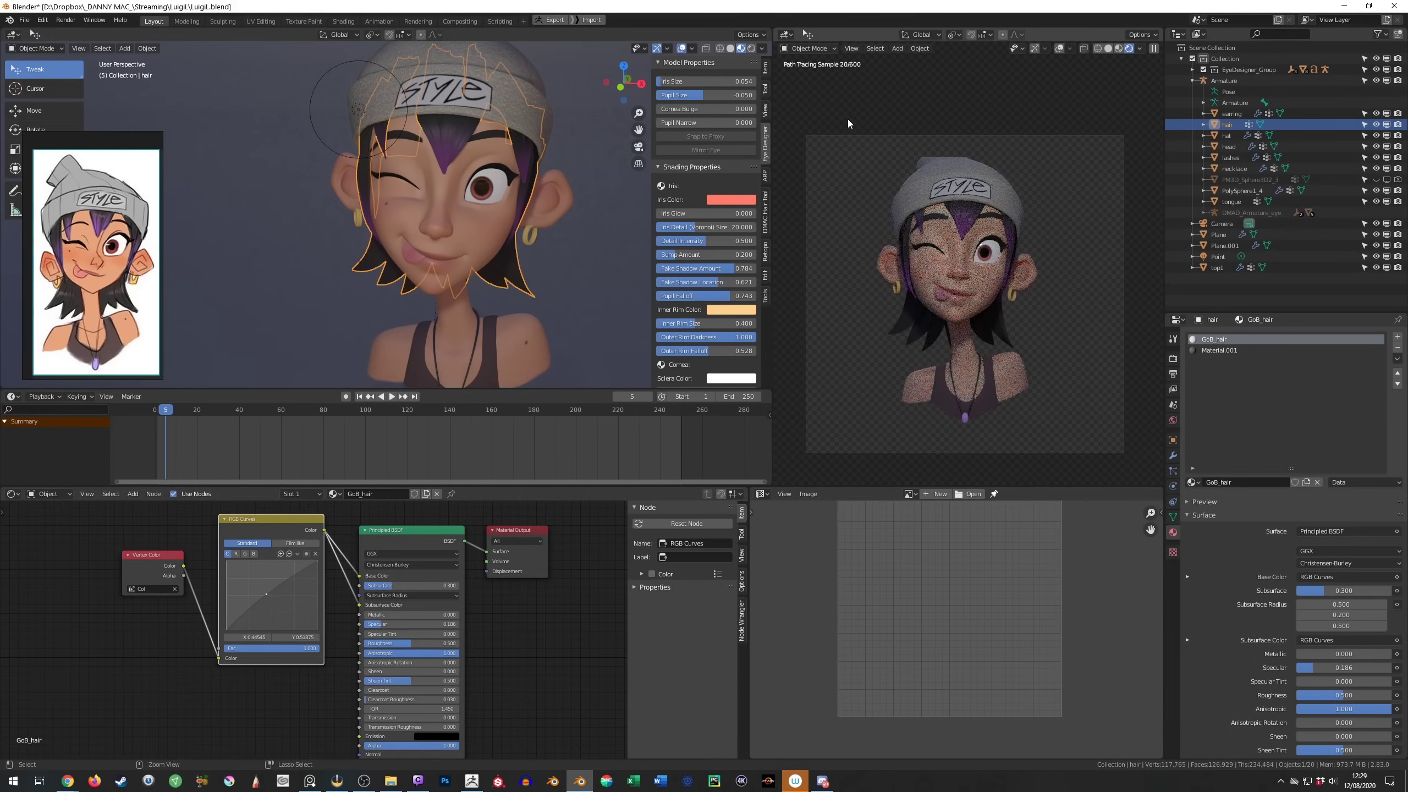
key("ctrl+s")
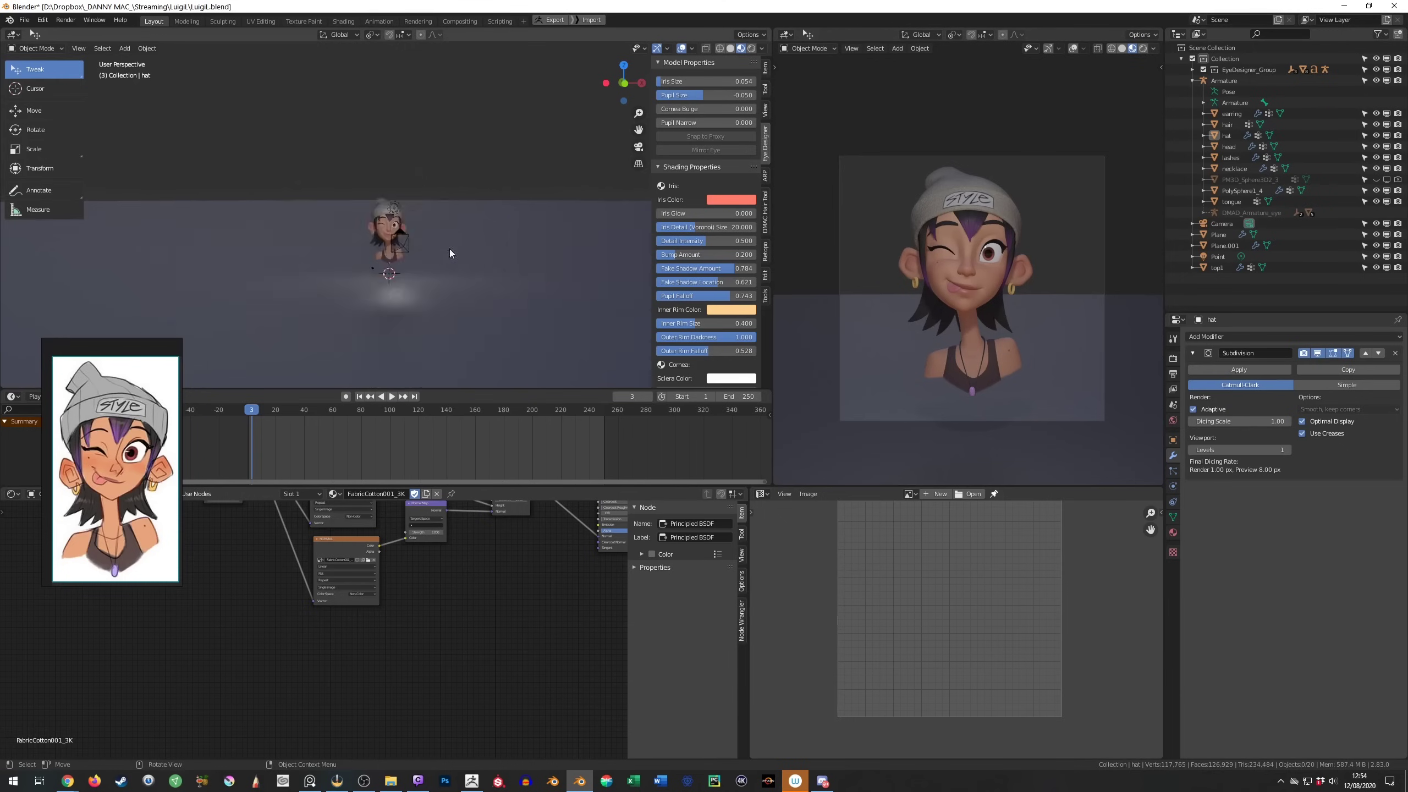
Move the point light in front of the bust and place a duplicate behind and above the head
key("g")
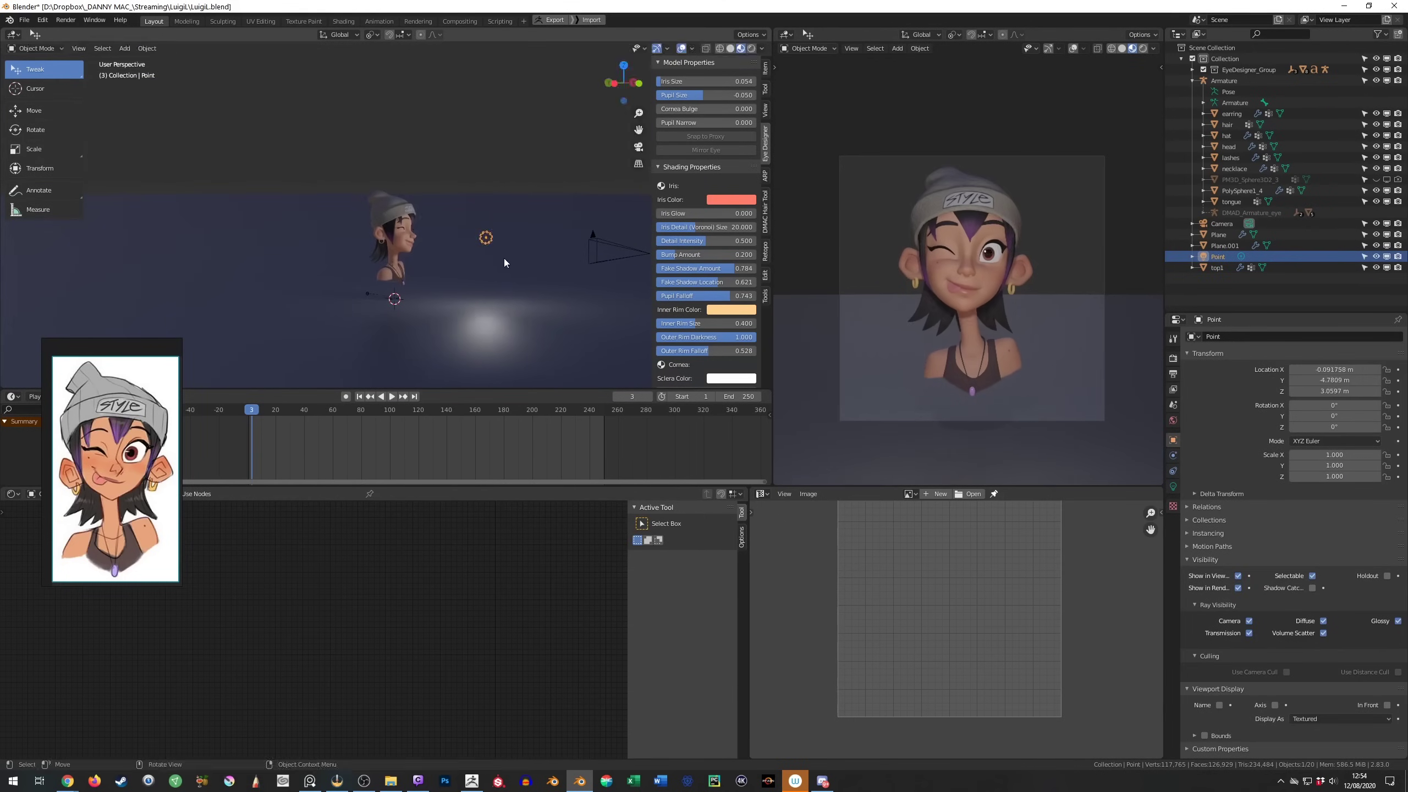
left_click(503, 221)
key("shift+d")
key("KP_3")
left_click(556, 185)
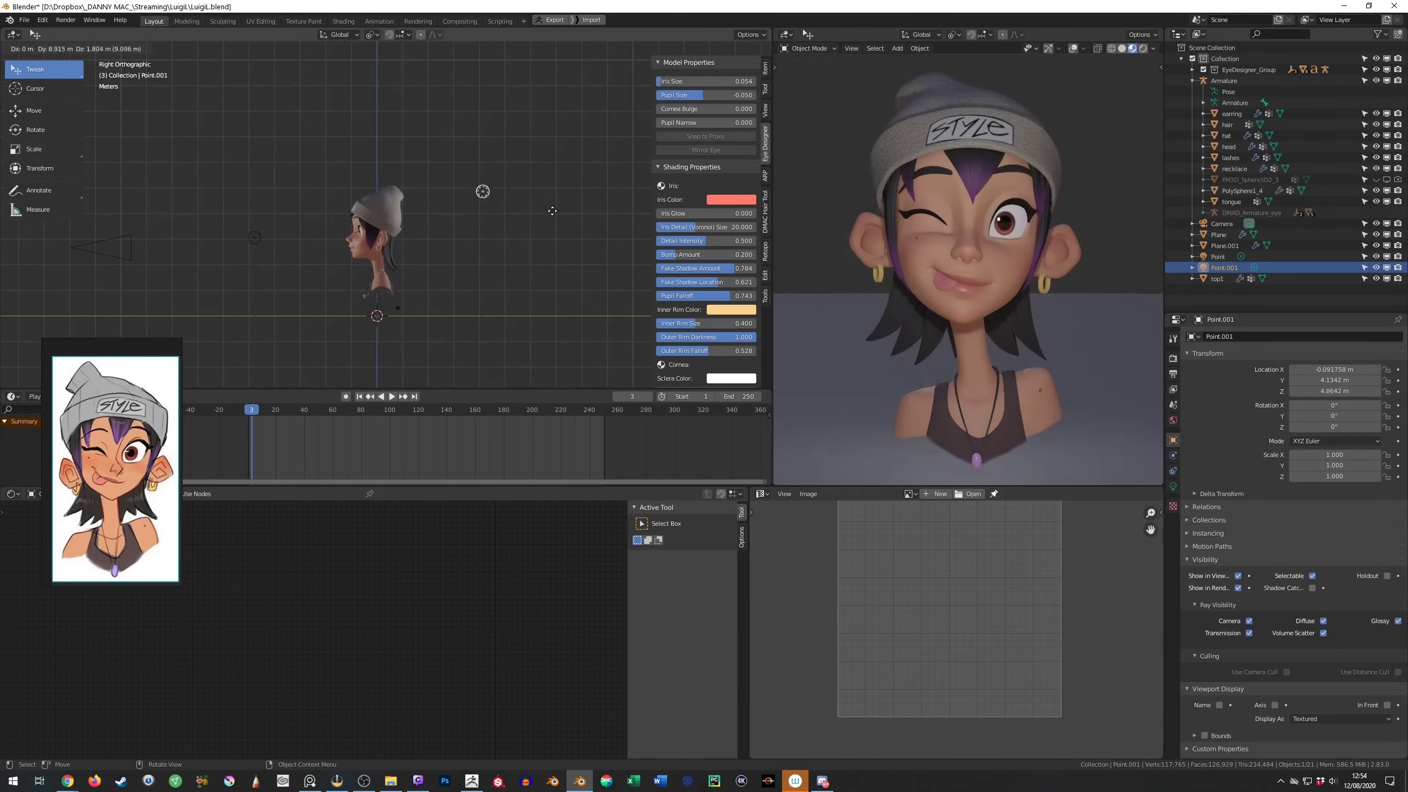
Turn the rear light into a cyan area light and rotate it toward the head in side and top views
key("r")
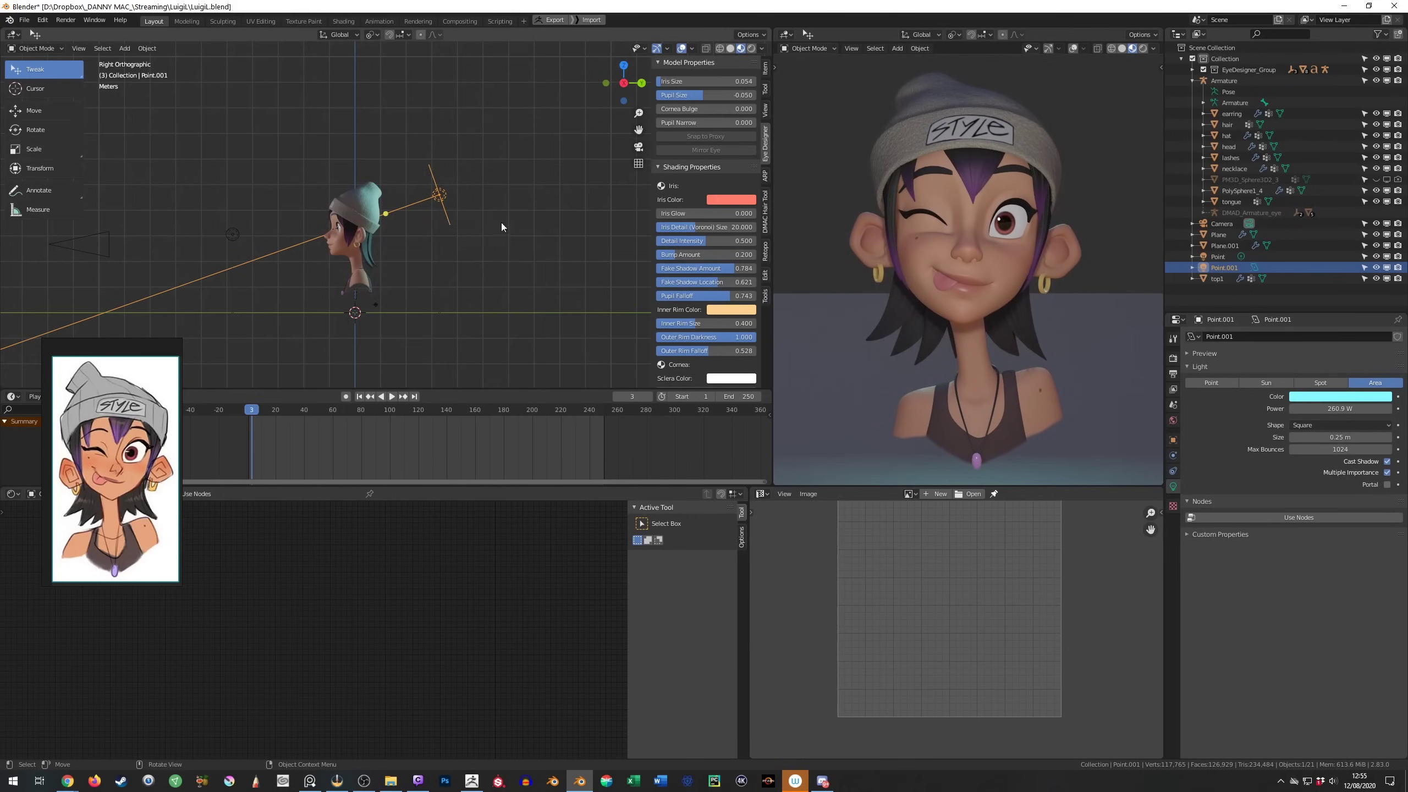
key("KP_7")
key("r")
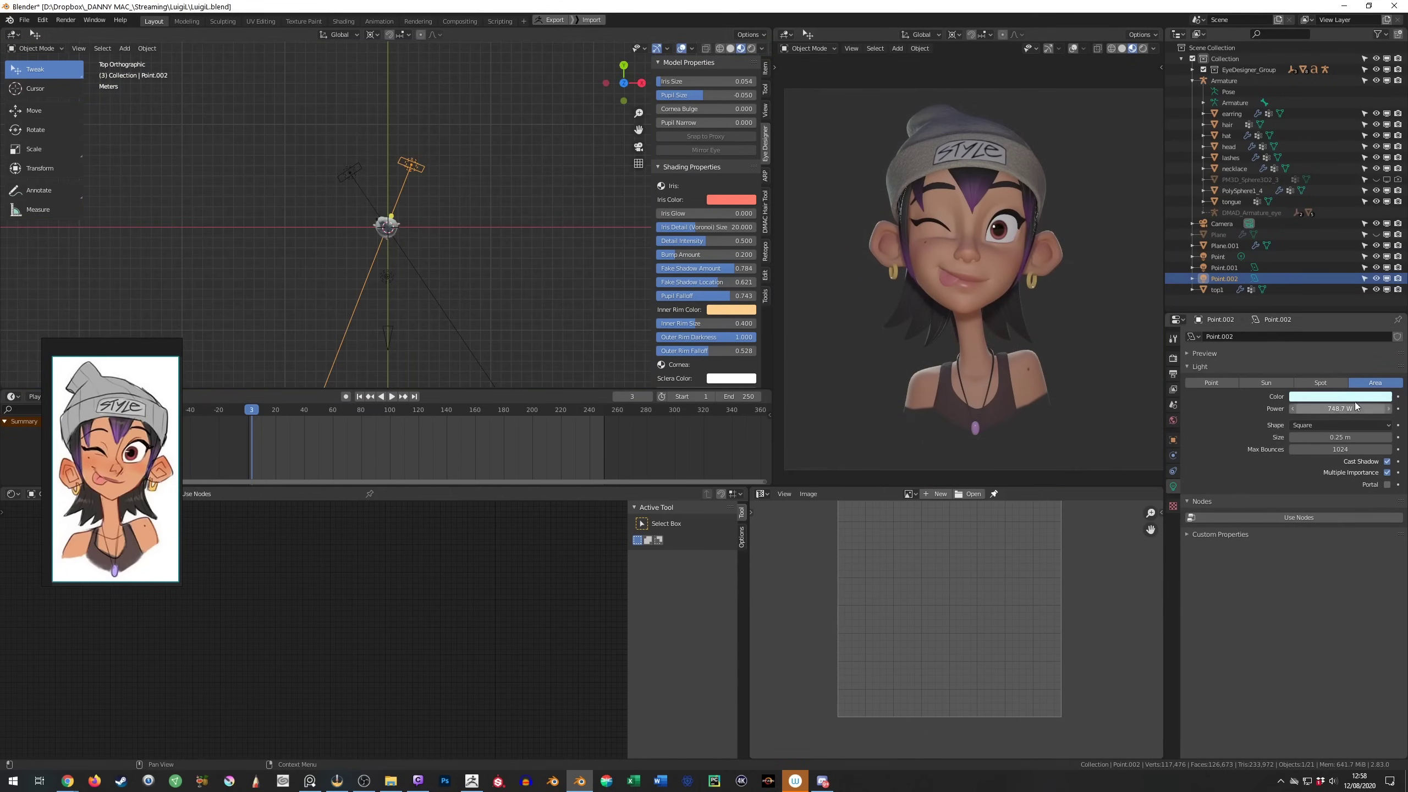
Save the file with the adjusted rim lights and select the camera
key("ctrl+z")
middle_click_drag(421, 288, 466, 333)
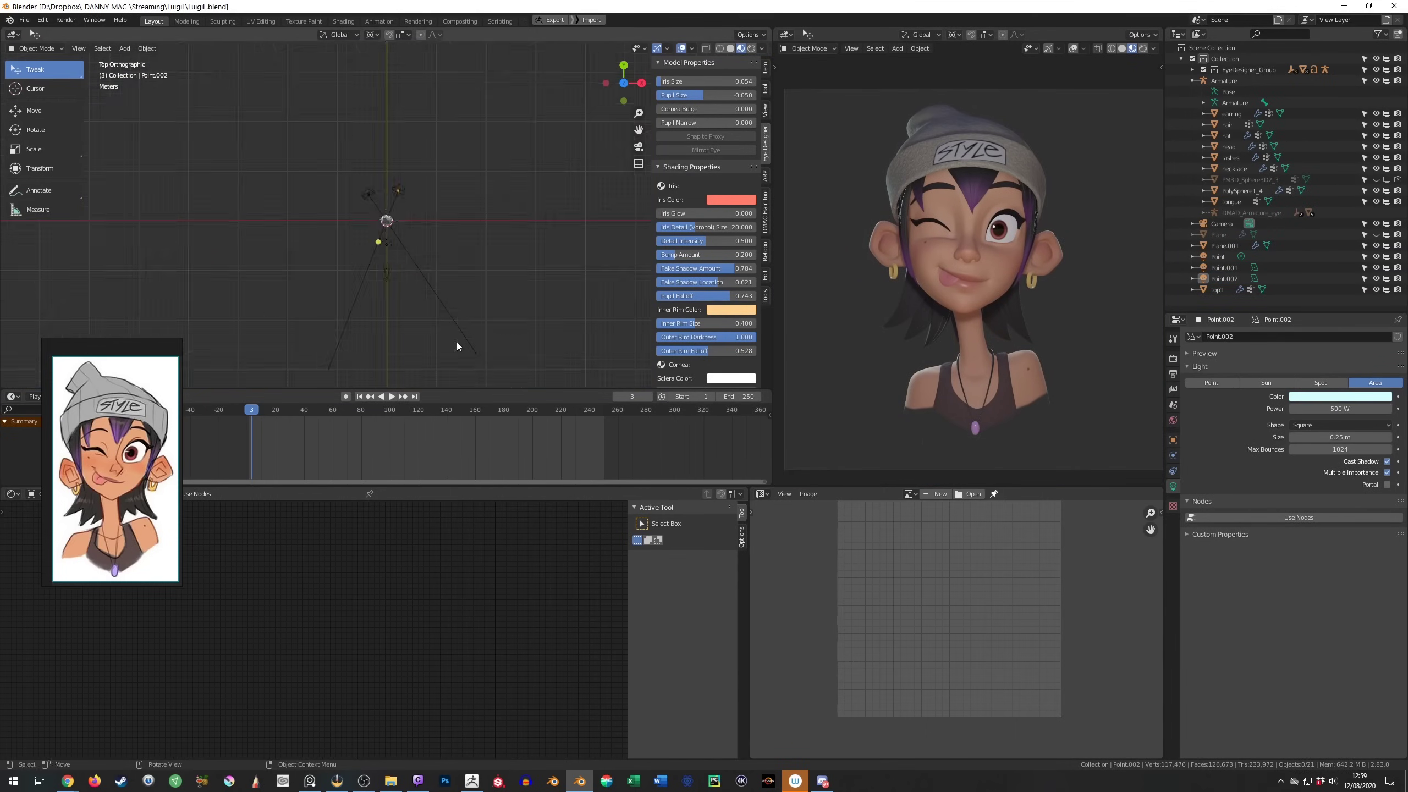
scroll(465, 202, "up", 3)
left_click(542, 225)
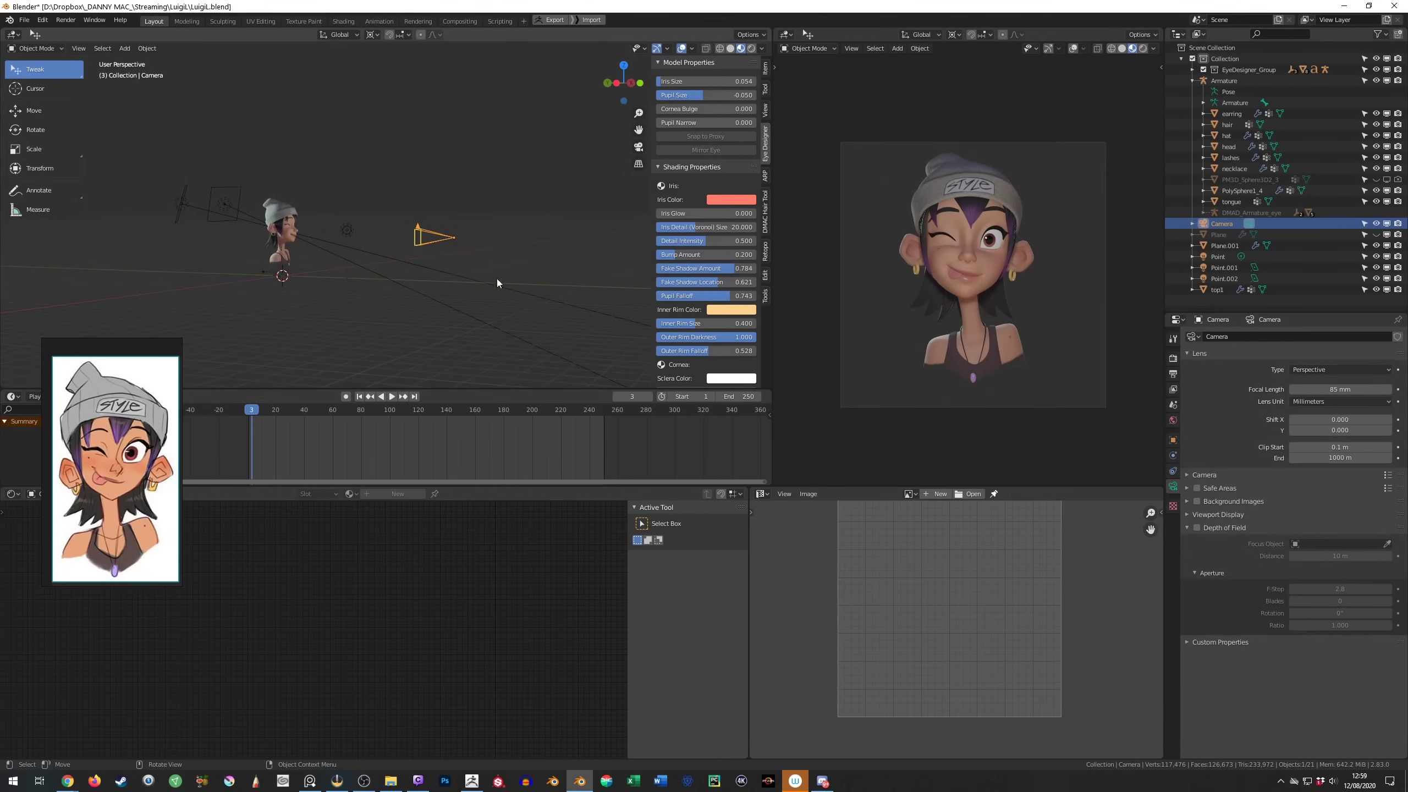
scroll(469, 255, "up", 3)
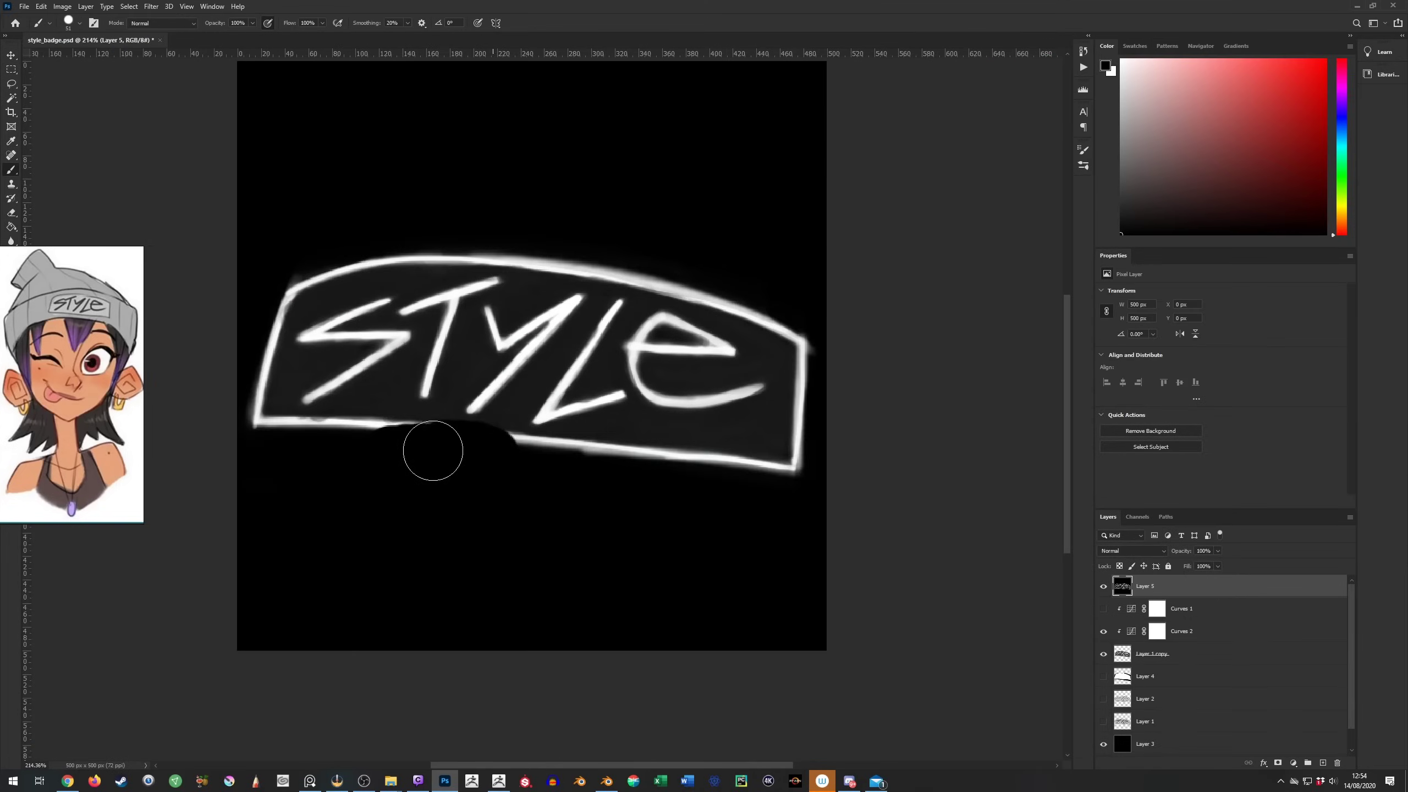
Switch to Photoshop and paint black around the outside of the STYLE badge's border in the displacement artwork
mouse_move(430, 450)
left_mouse_down()
mouse_move(566, 465)
mouse_move(644, 252)
left_mouse_up()
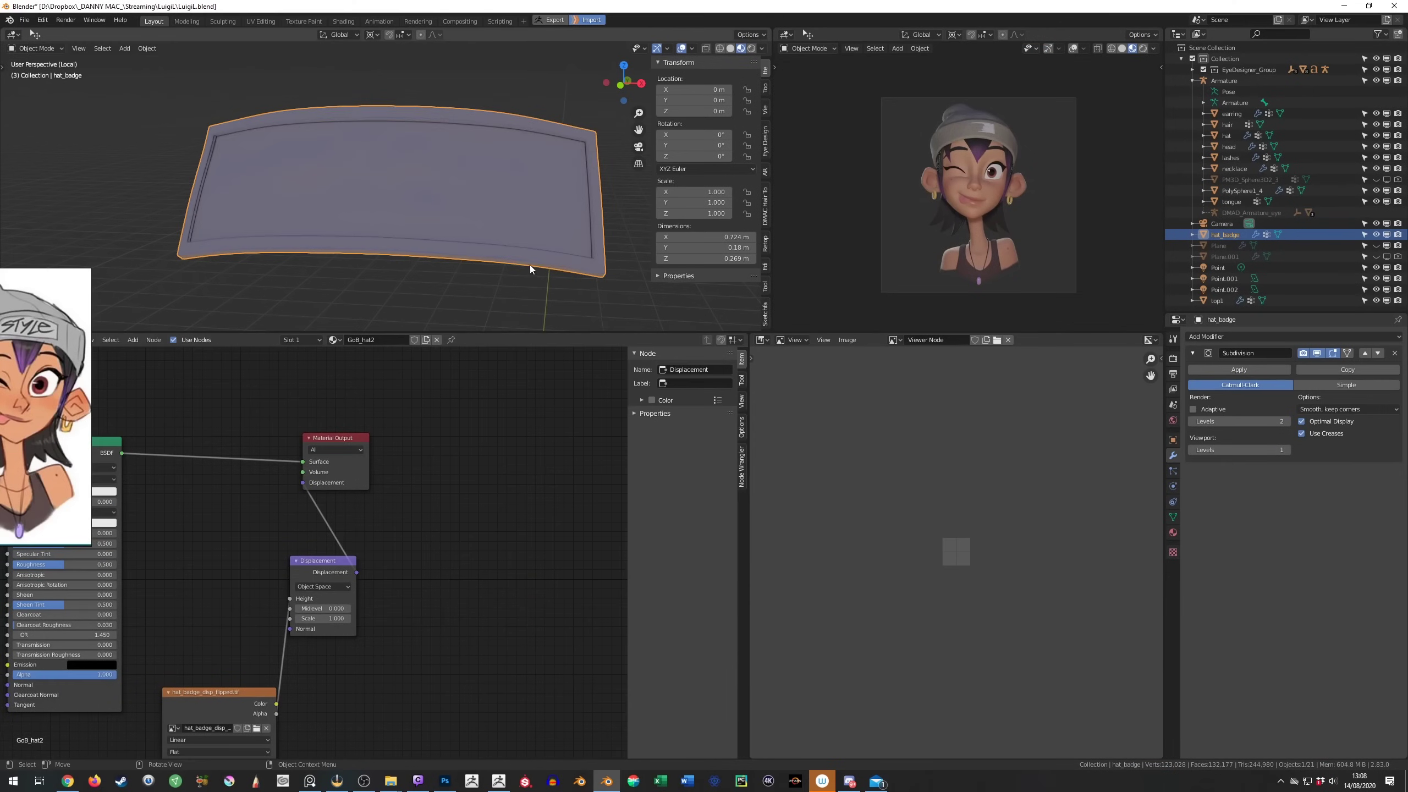
Switch to Blender, load hat2_TXTR.tif into a new image texture node and connect it to the hat badge's base color
left_click_drag(254, 631, 328, 600)
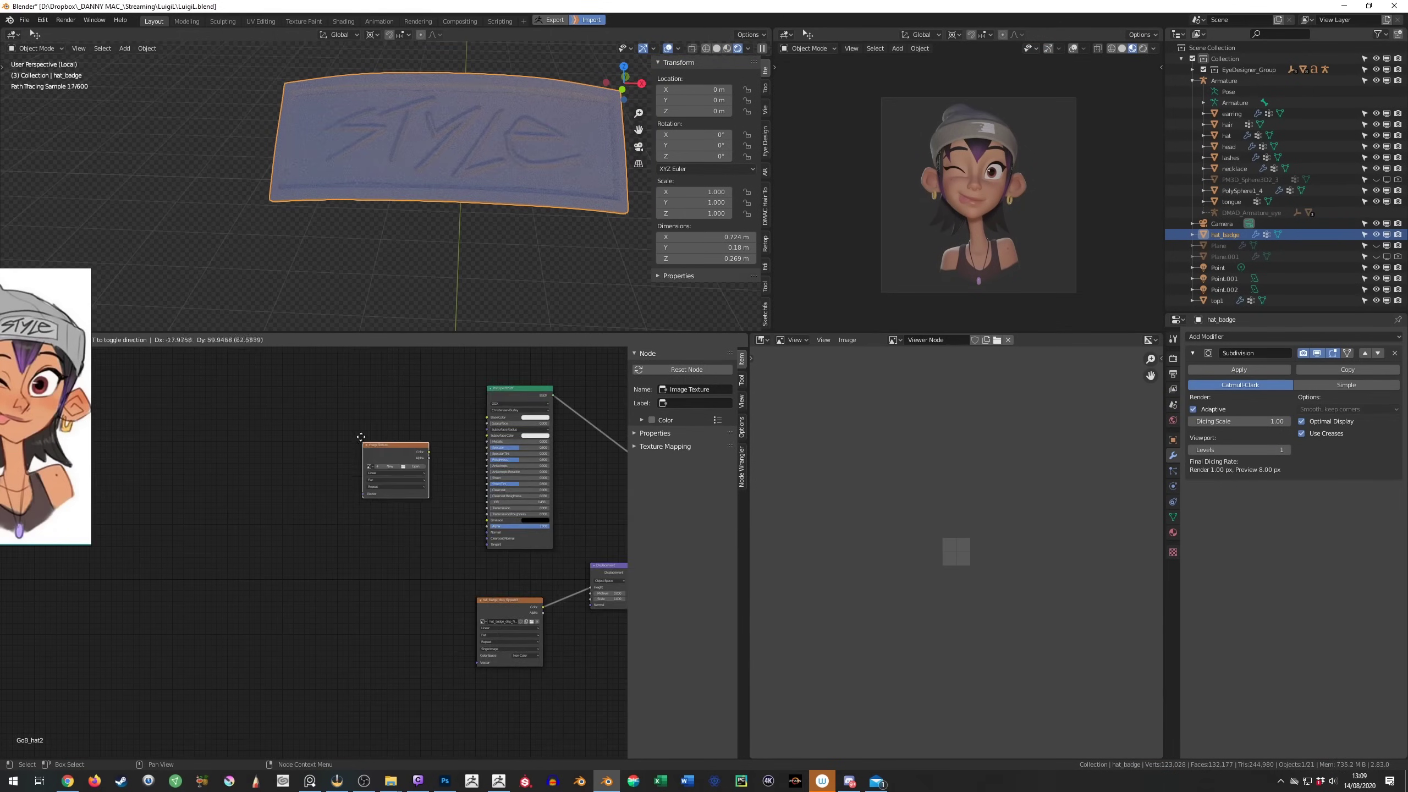
left_click(360, 435)
scroll(449, 487, "up", 3)
left_click_drag(440, 474, 596, 472)
left_click(209, 556)
left_click(332, 612)
scroll(480, 178, "up", 4)
scroll(585, 449, "up", 1)
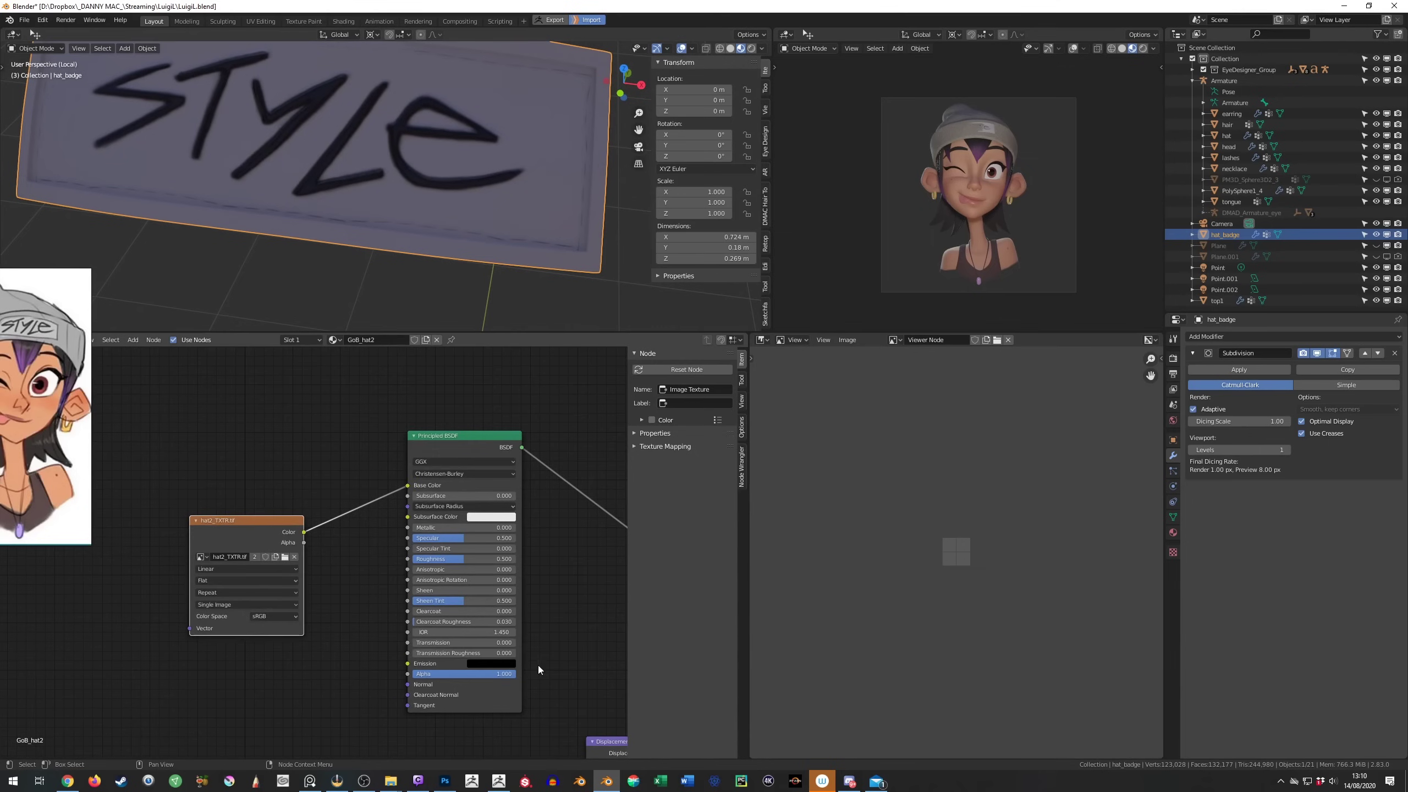
middle_click_drag(541, 283, 554, 277)
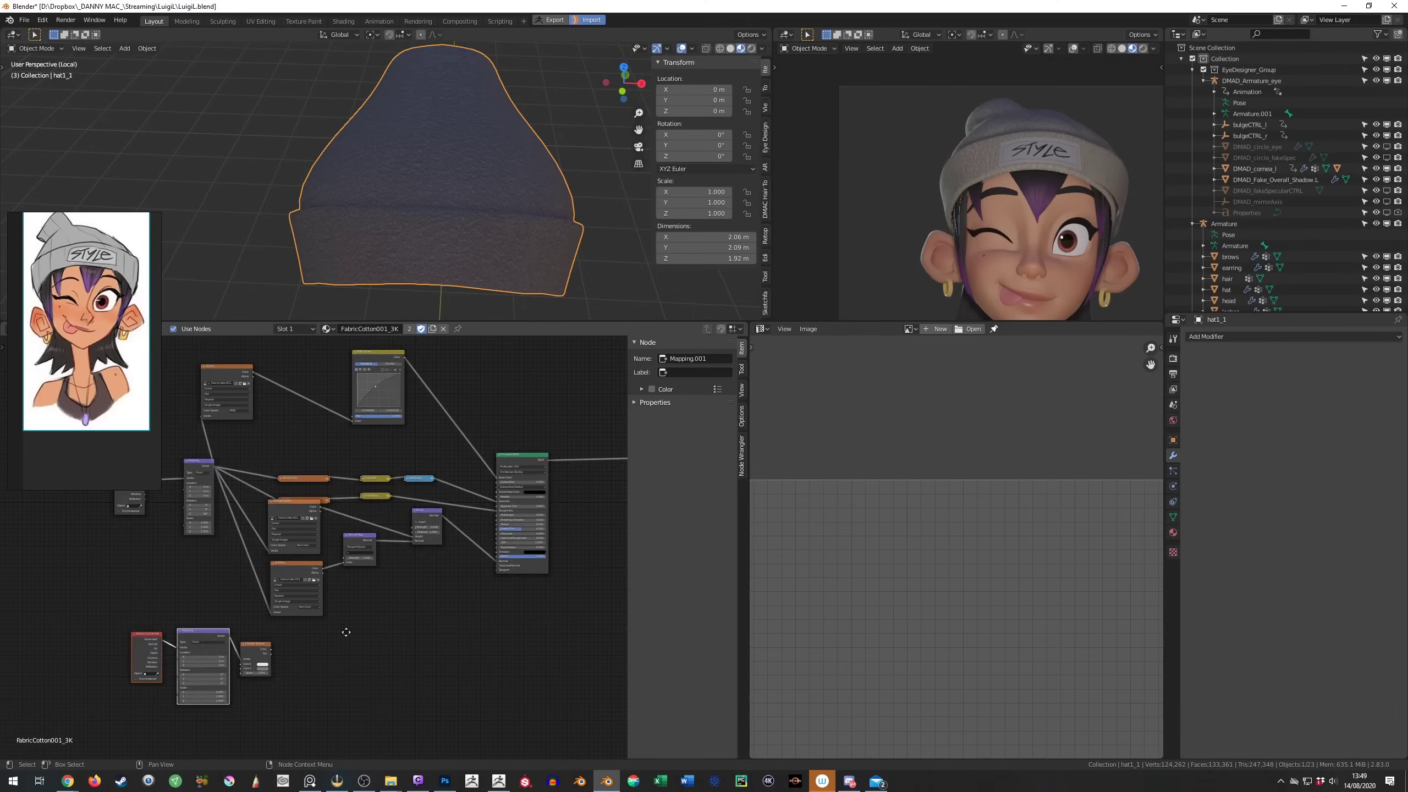
Preview a checker texture on the hat copy and adjust the scale of its mapping node
scroll(469, 620, "up", 2)
left_click(462, 633)
middle_click_drag(368, 679, 333, 677)
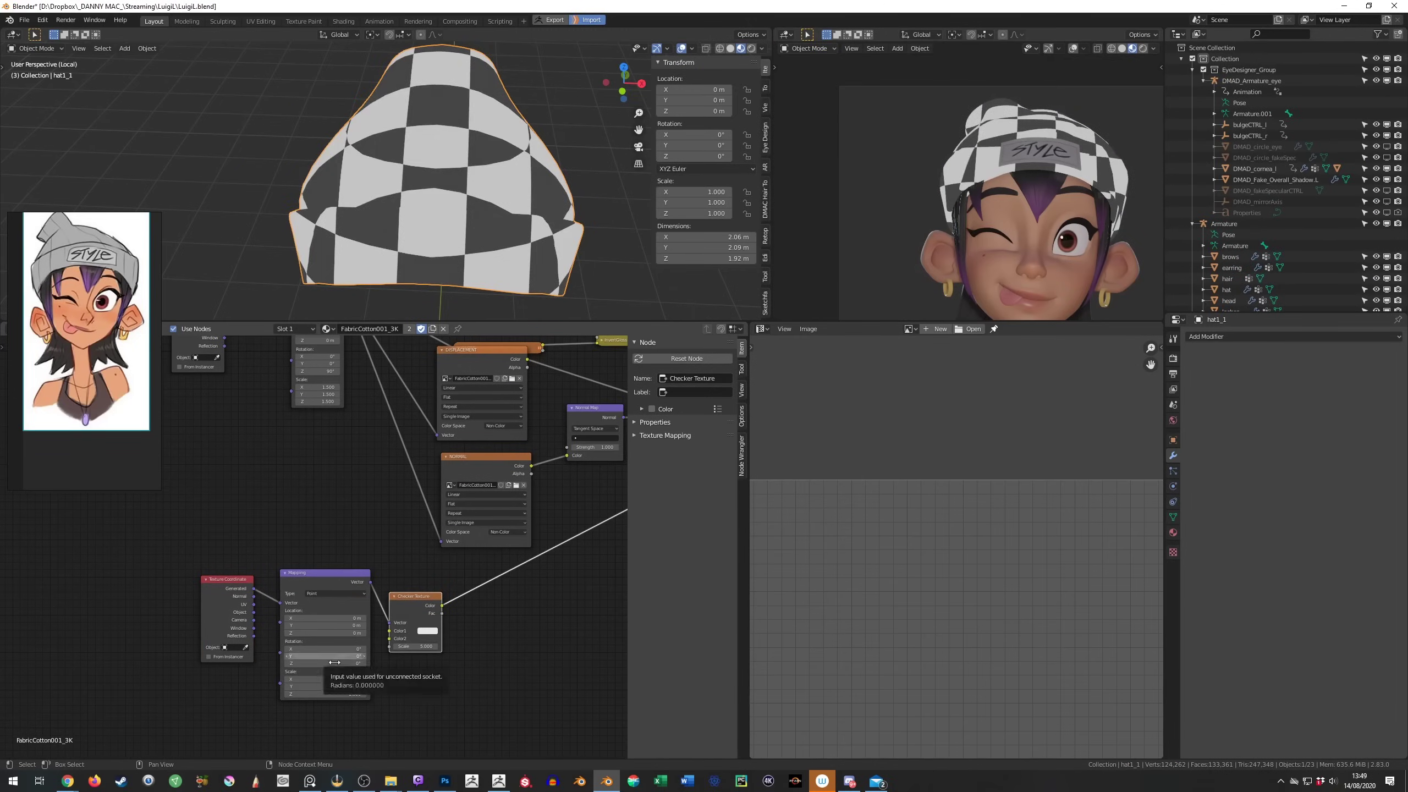
left_click_drag(333, 686, 377, 679)
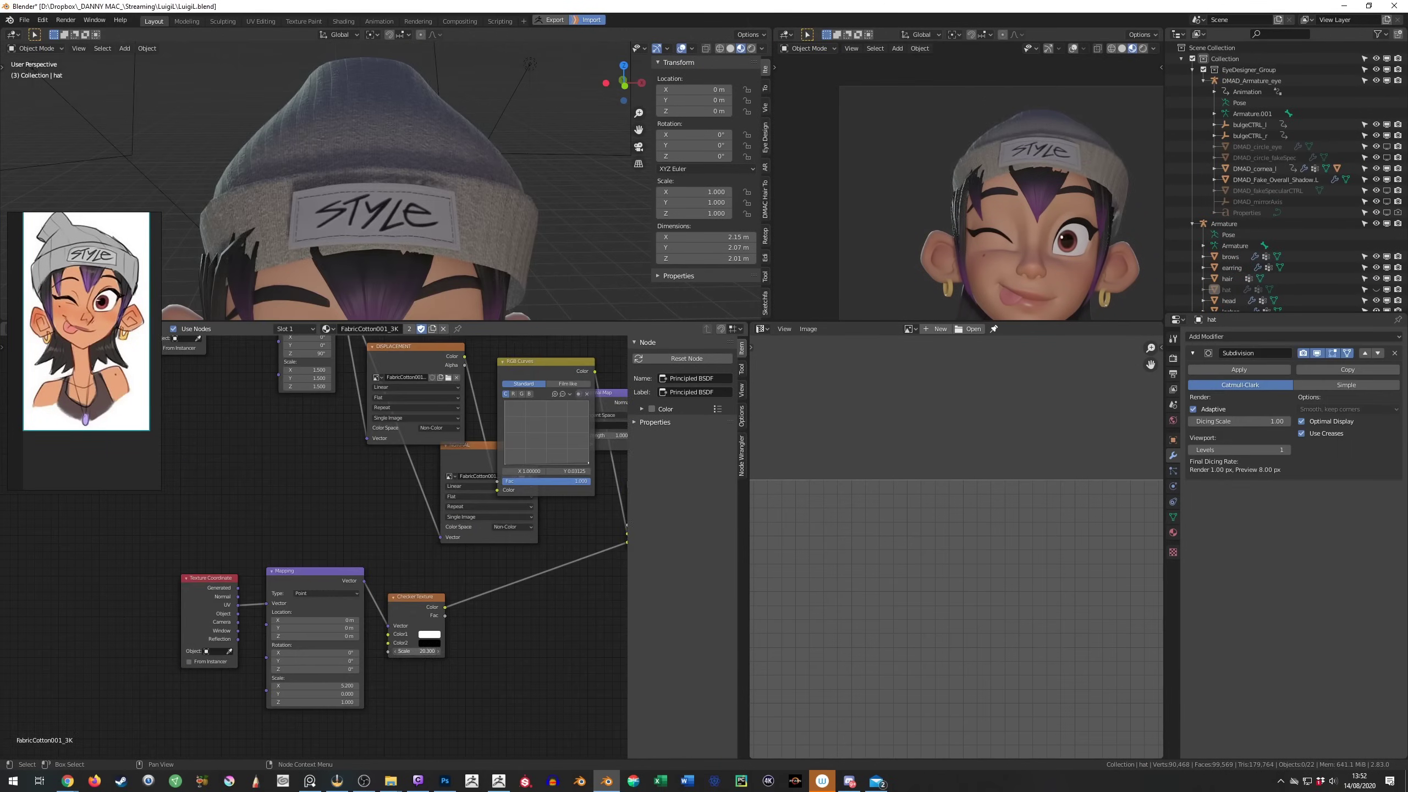
Place an RGB Curves node beside the hat fabric's displacement texture and adjust its curve
scroll(525, 646, "up", 2)
left_click(363, 641)
left_click_drag(354, 607, 409, 592)
left_click(362, 626)
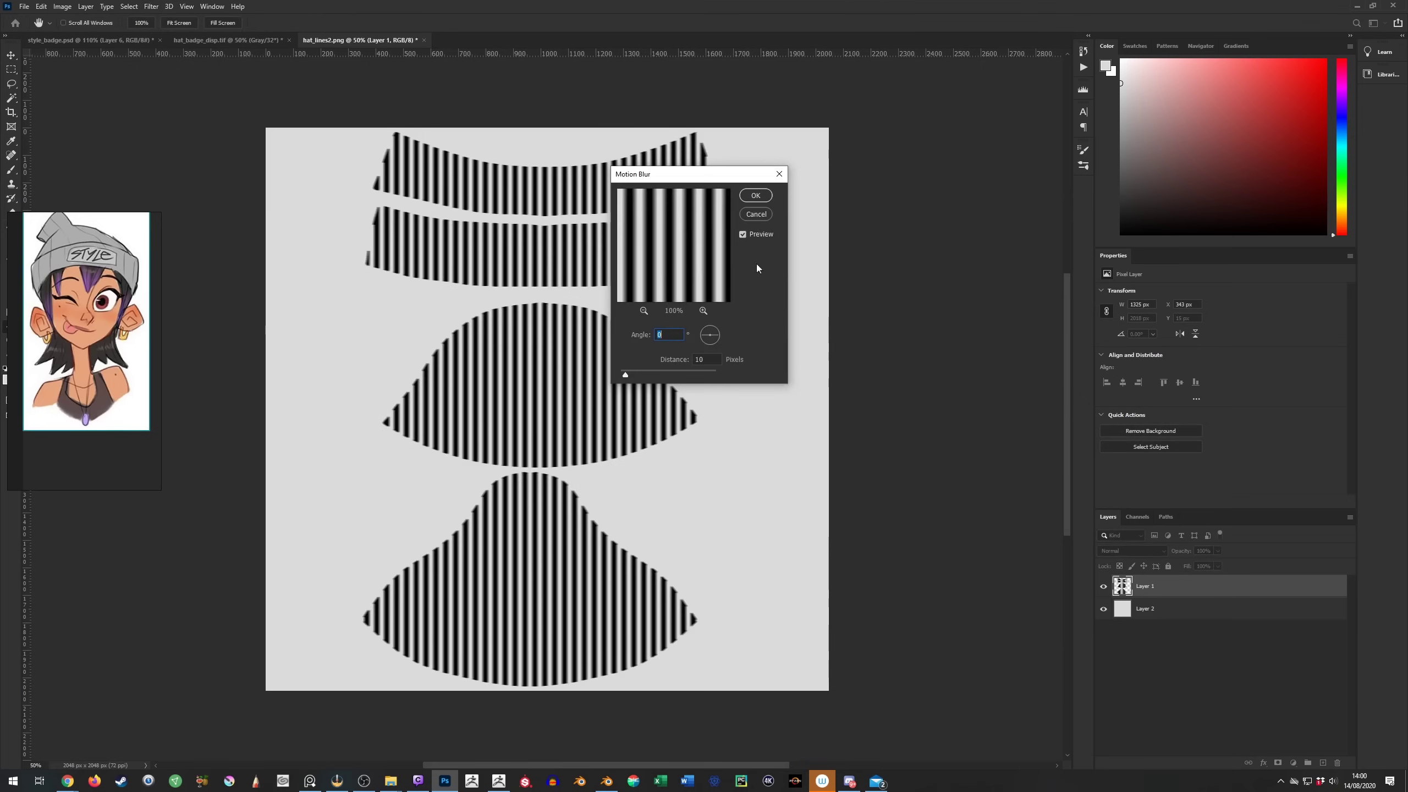
Switch to Blender and position the hat-lines image texture node below the hat fabric's bump and multiply nodes
scroll(599, 256, "up", 3, "alt")
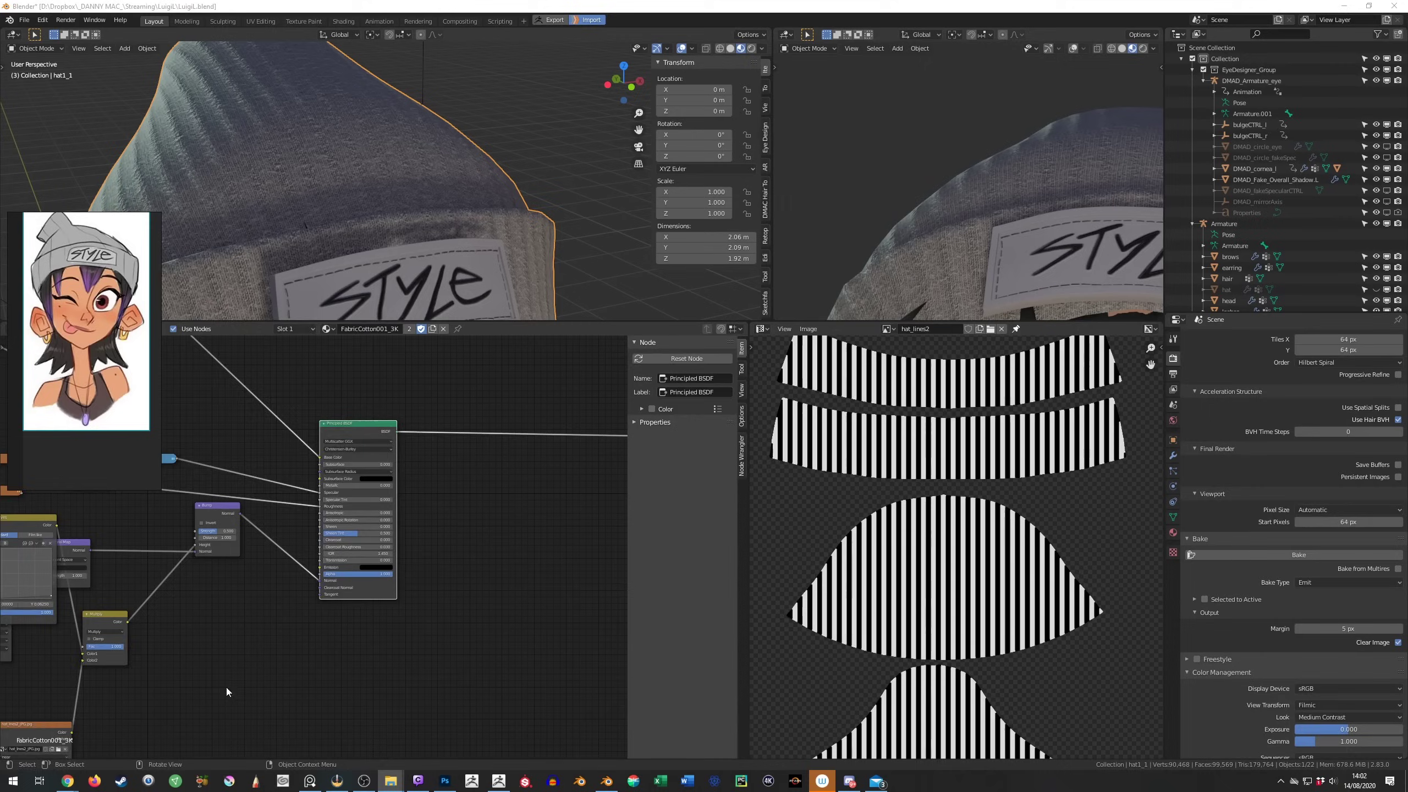
scroll(498, 554, "down", 2)
left_click_drag(546, 530, 354, 664)
middle_click_drag(388, 166, 388, 111)
left_click(278, 573)
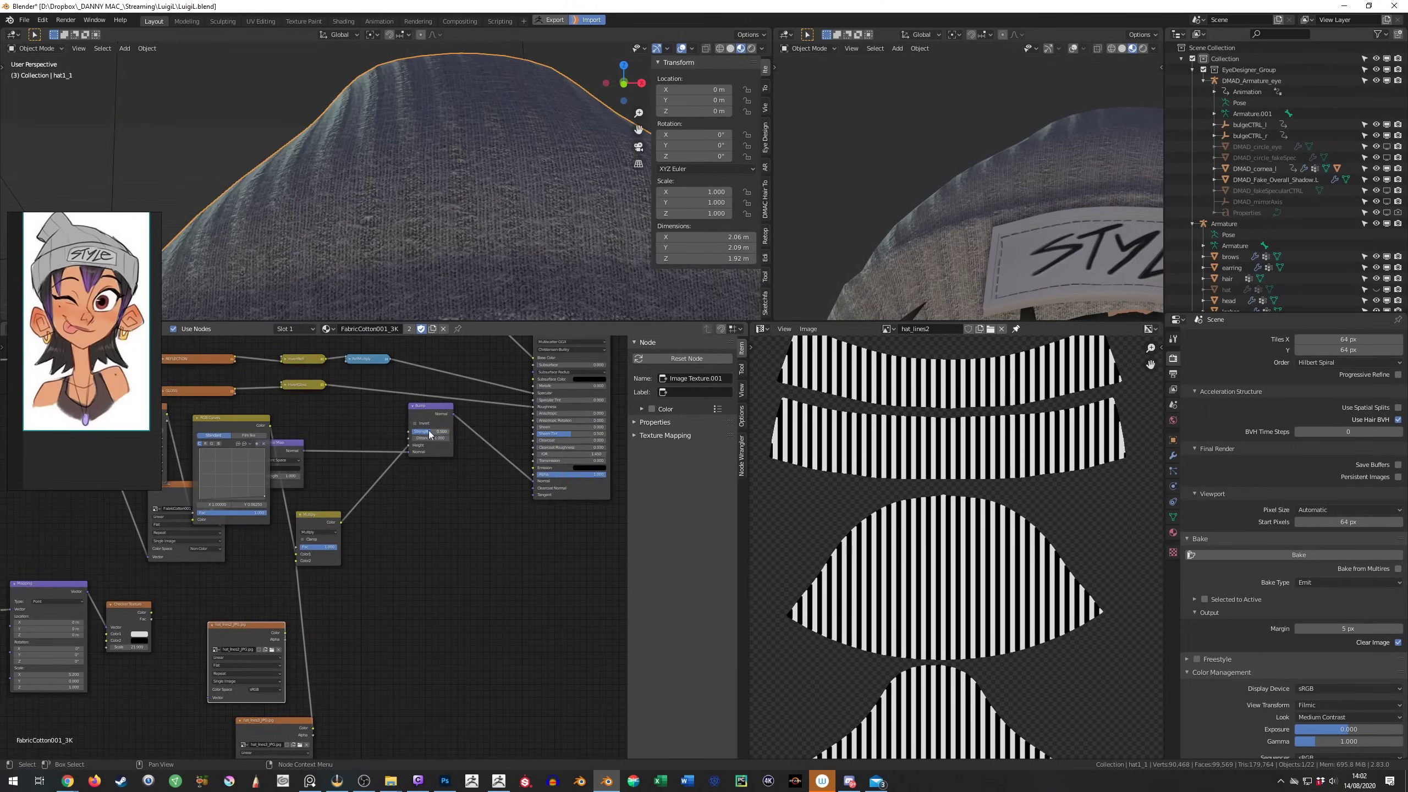
middle_click_drag(319, 584, 393, 562)
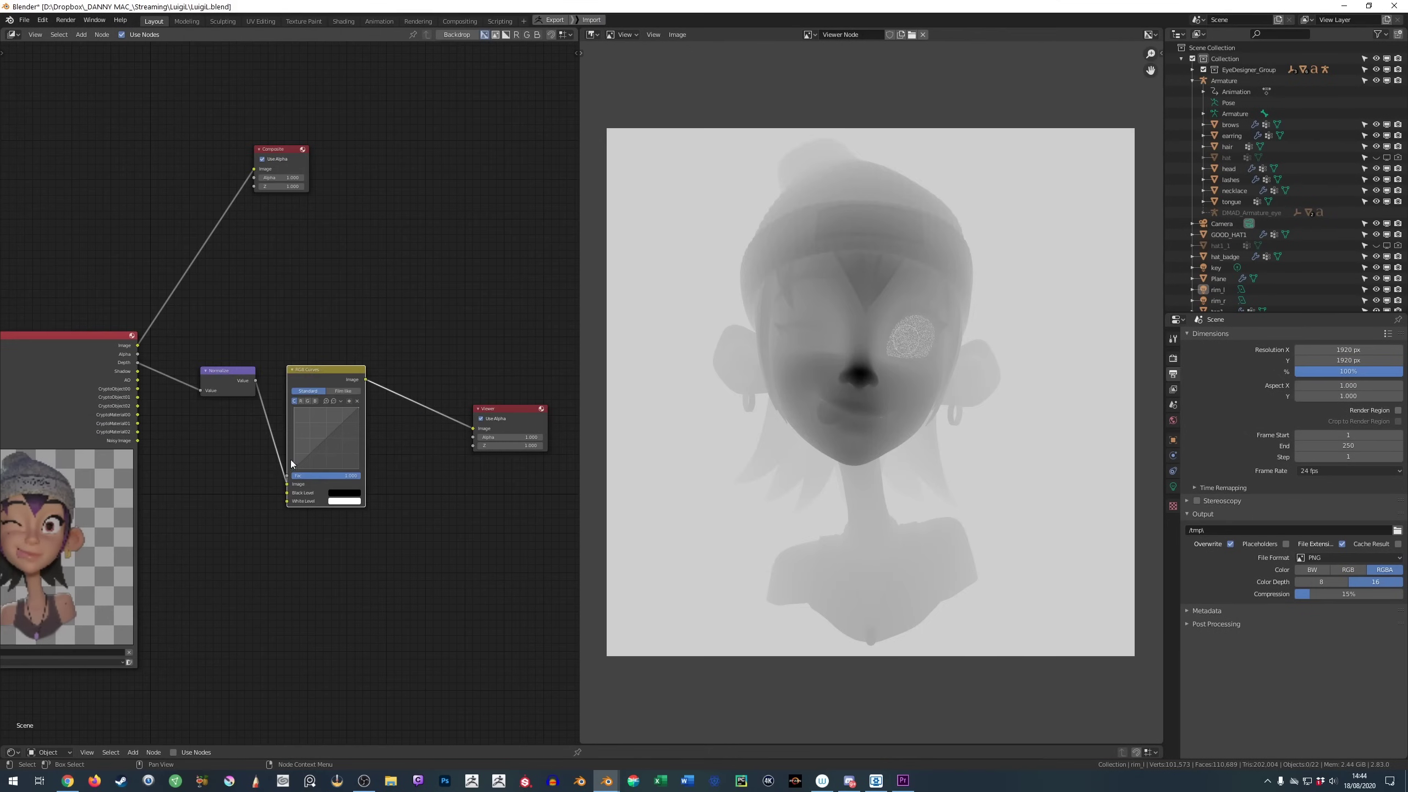
Invert the normalized depth pass with the RGB Curves node, bending the curve through about X 0.28, Y 0.26
scroll(292, 463, "up", 3)
left_click_drag(294, 468, 358, 467)
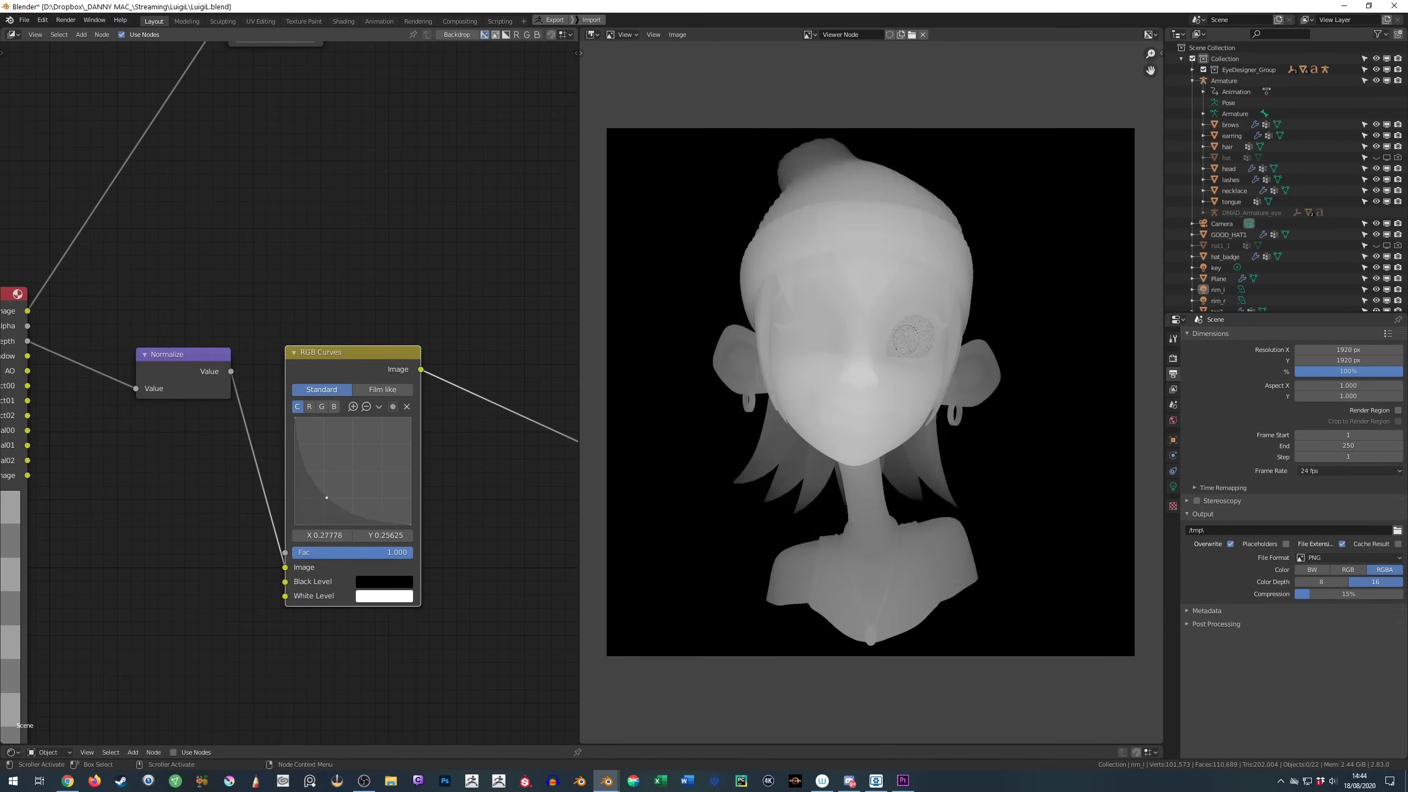
scroll(193, 459, "down", 3)
Save the Viewer Node's depth image as depth.png in the Render_2 folder, using 16-bit RGBA PNG format
left_click(677, 34)
left_click(714, 117)
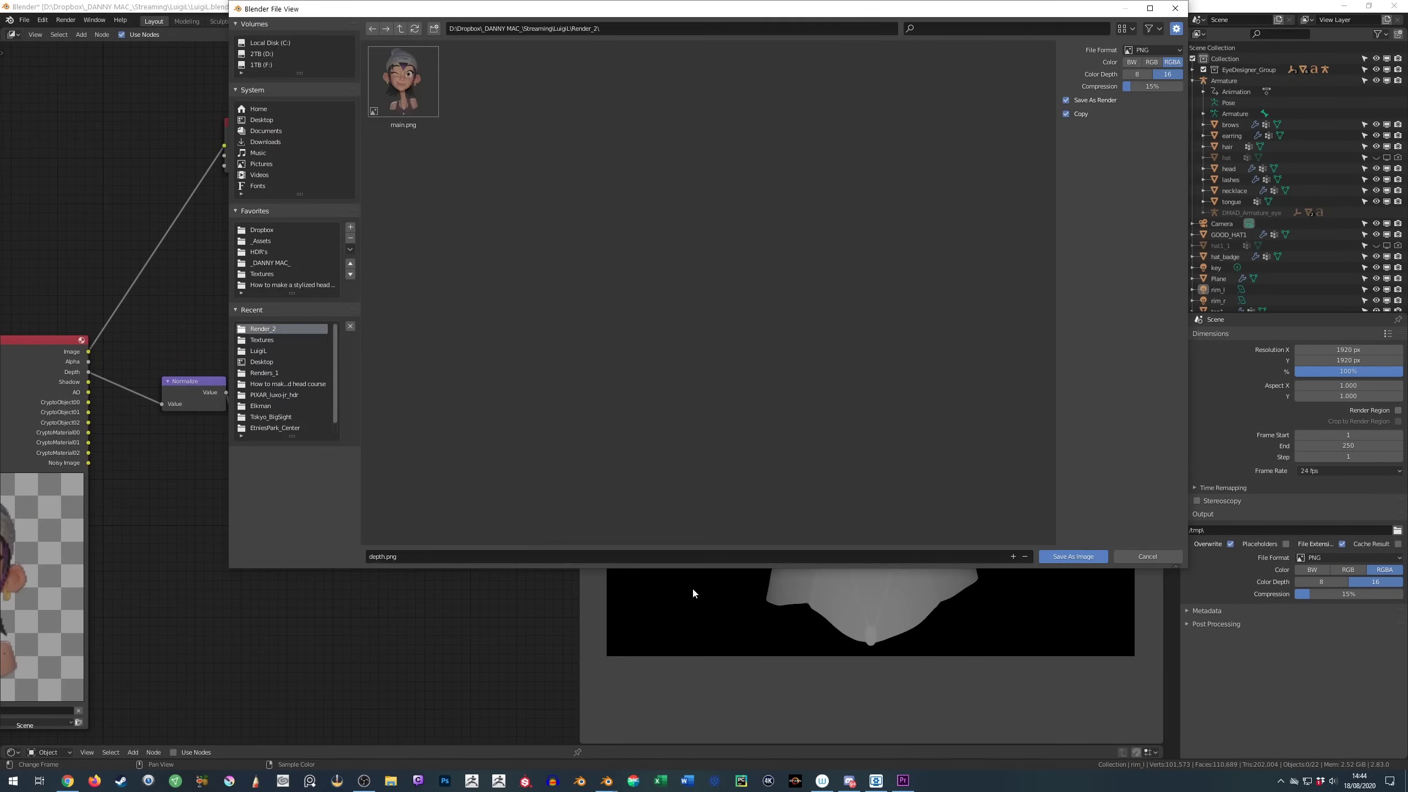
key("Escape")
key("F11")
scroll(868, 159, "up", 10, "shift")
key("Home")
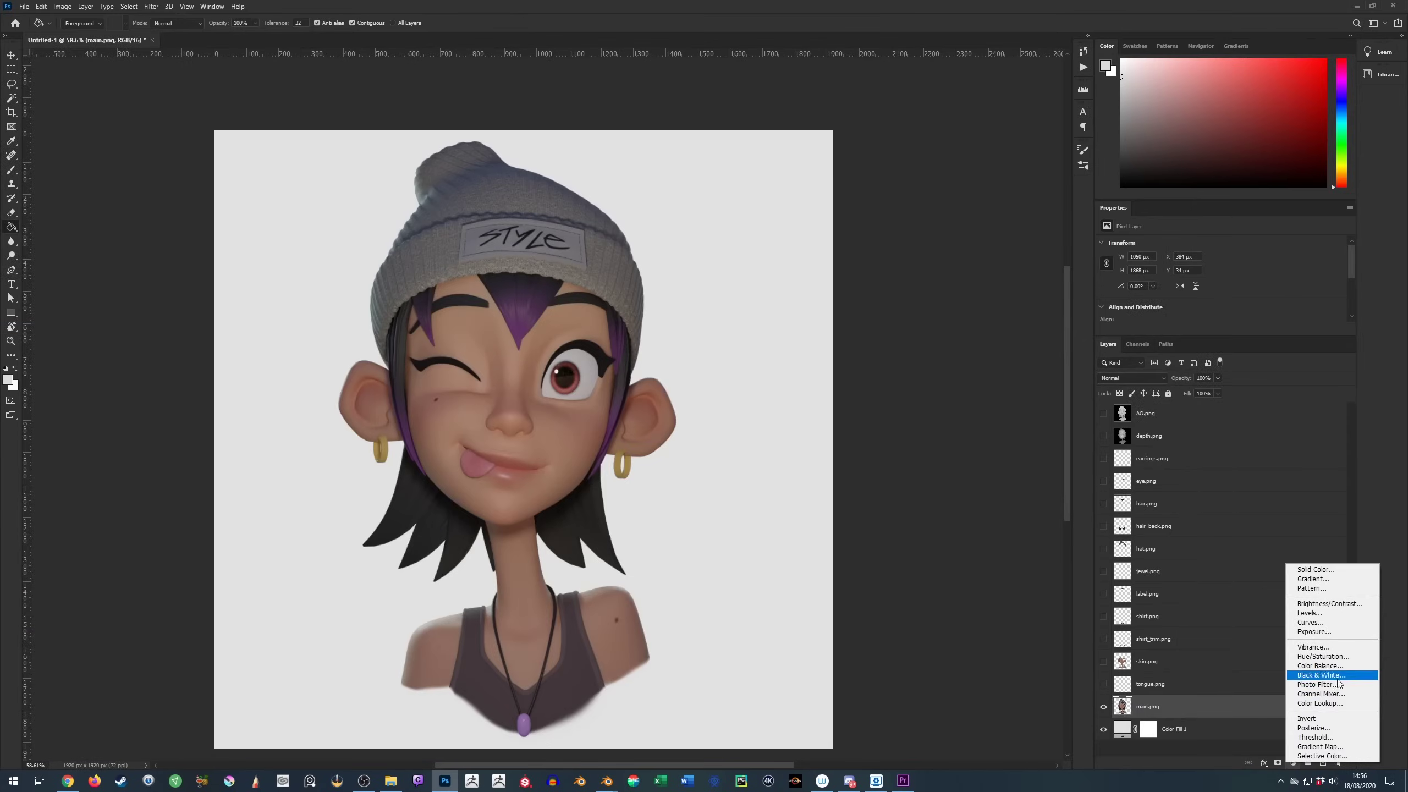
Switch to Photoshop, add a Color Balance adjustment clipped to the main.png layer and shift its midtones slightly toward blue
left_click(1328, 666)
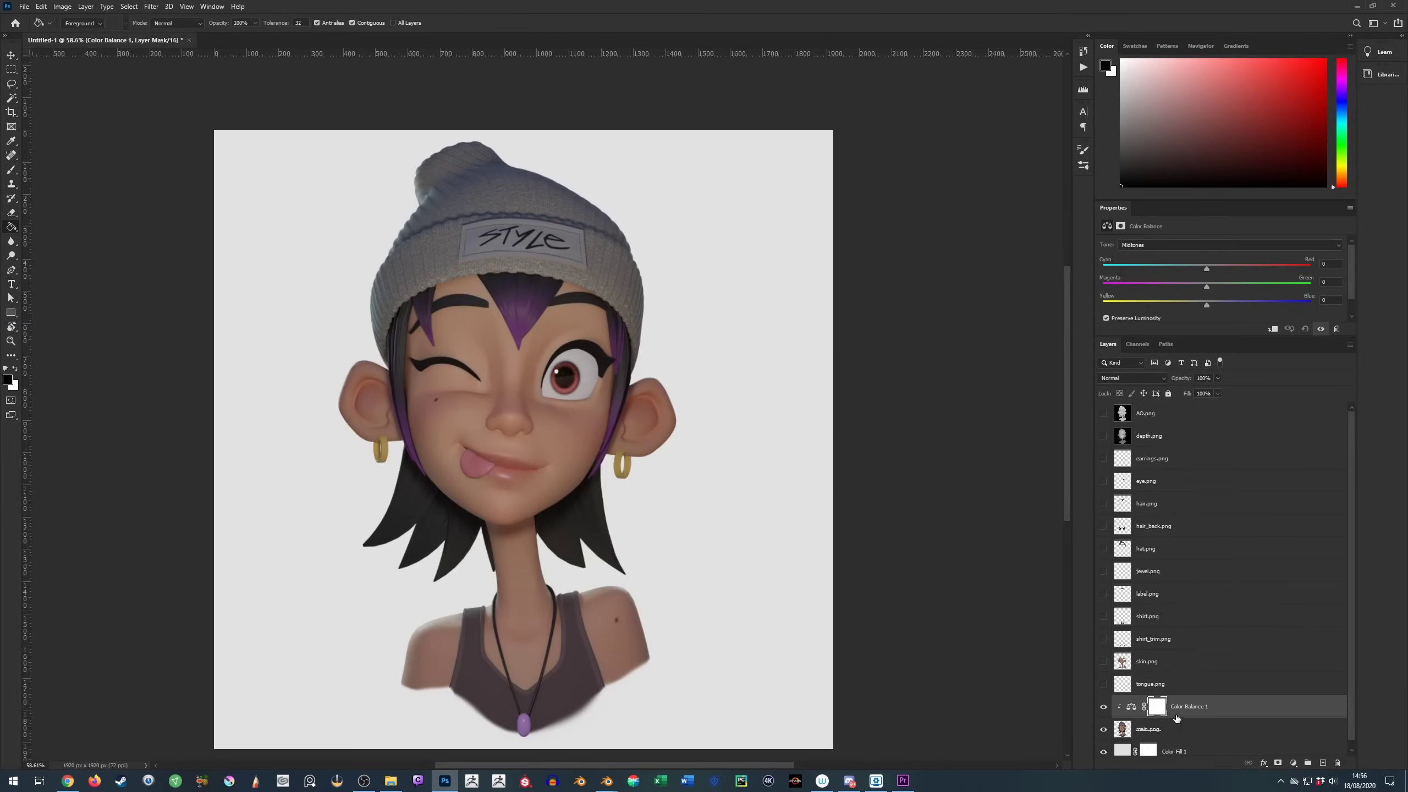
left_click_drag(1207, 305, 1214, 309)
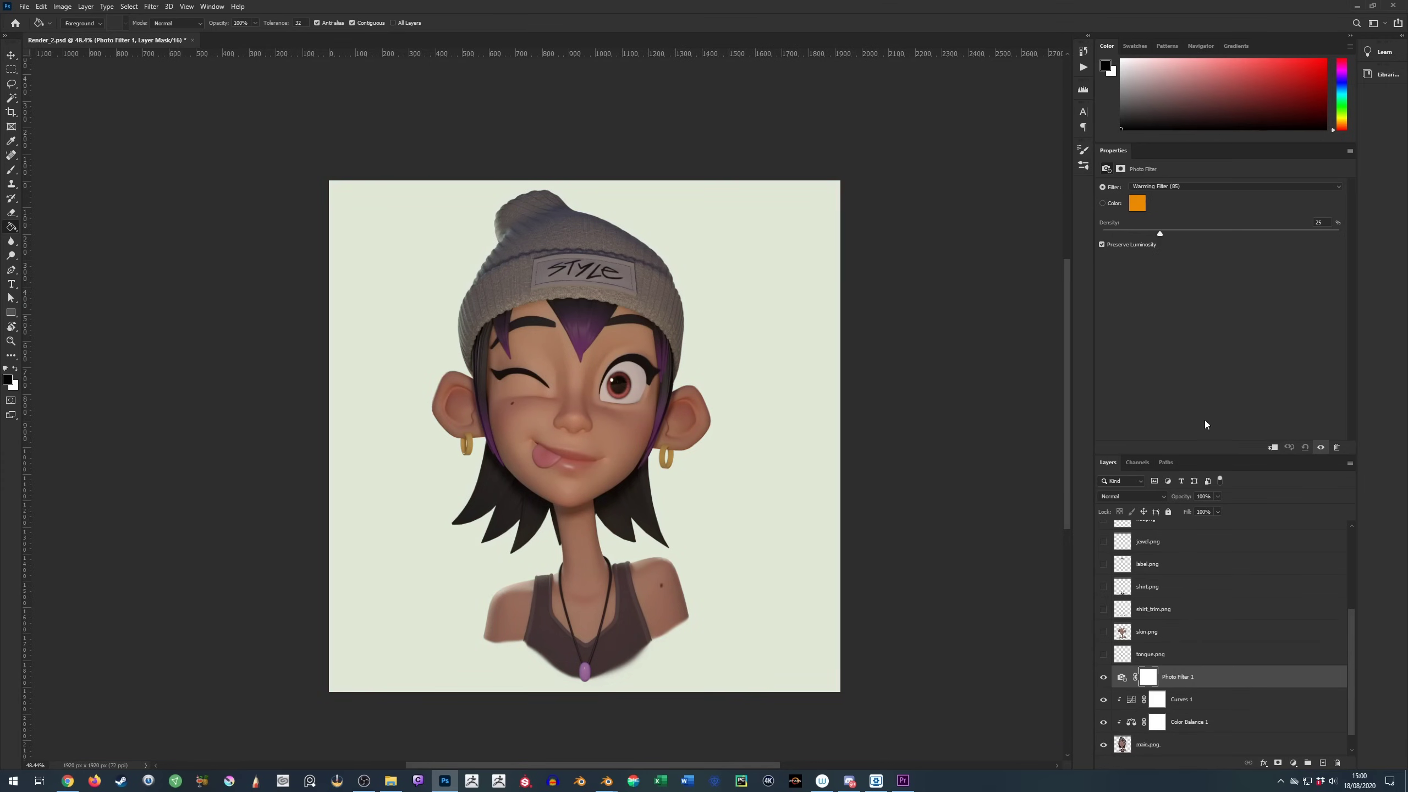
Try a different filter preset on the Photo Filter adjustment layer
left_click(1170, 187)
left_click(1169, 206)
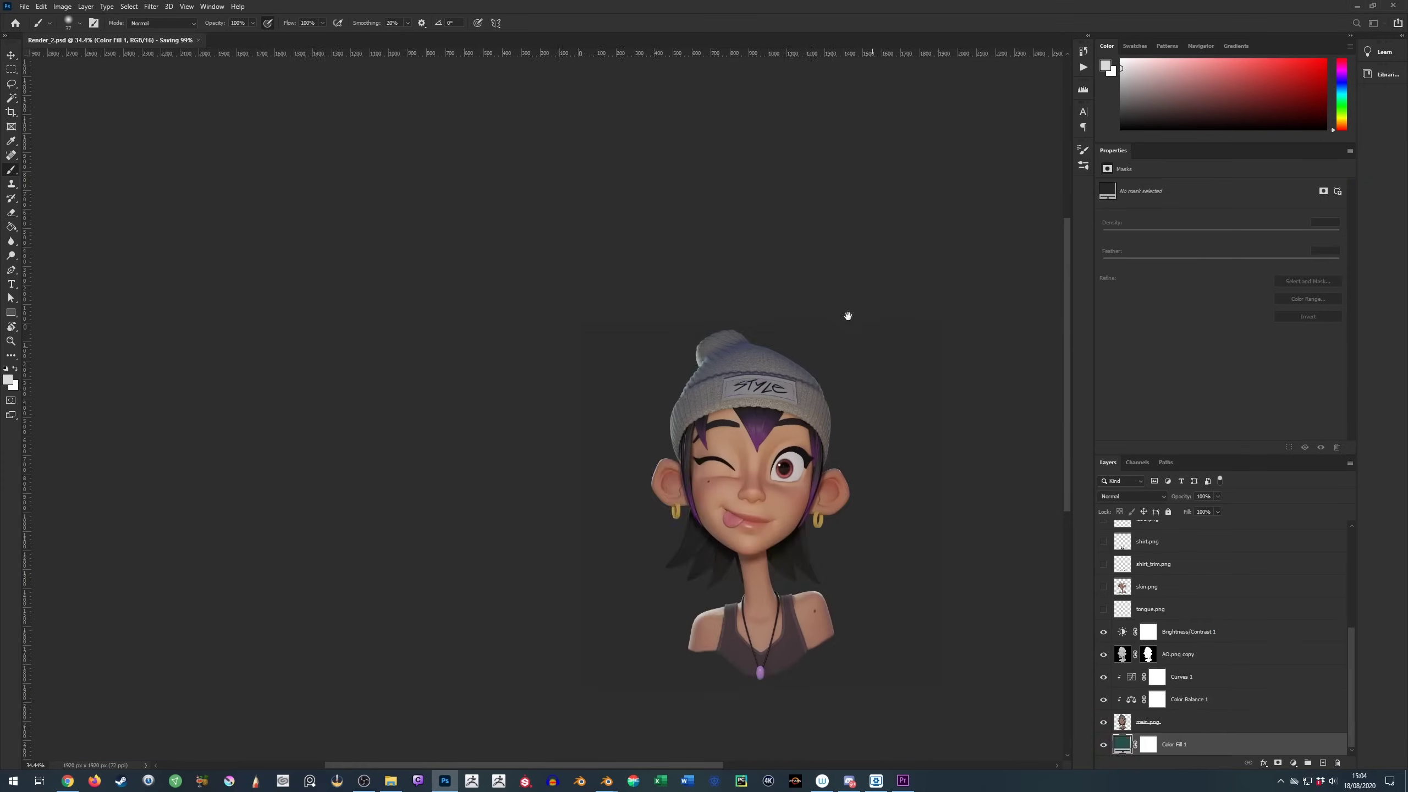
Toggle the visibility of the AO.png copy layer to compare the face with and without its multiplied shading
scroll(861, 408, "up", 6, "alt")
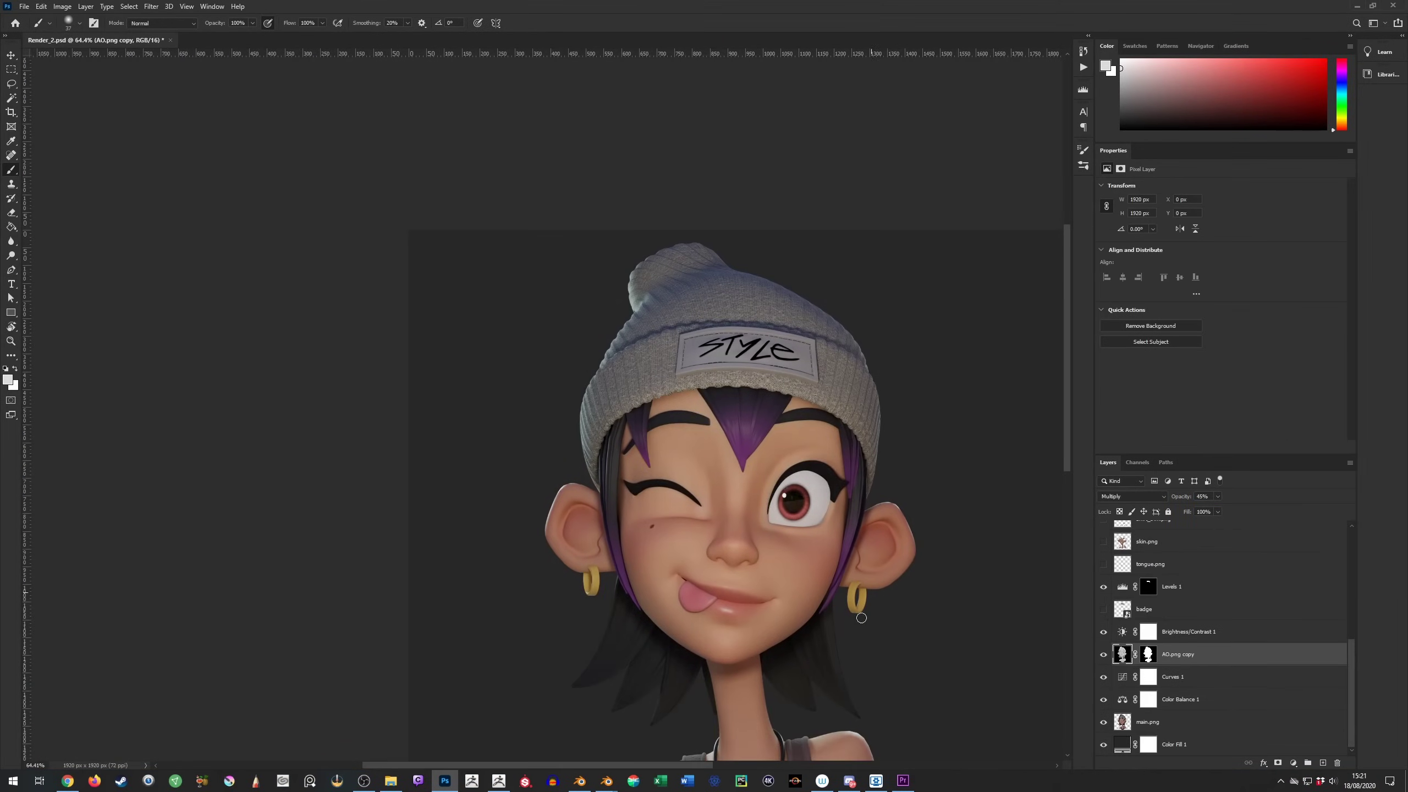
left_click_drag(861, 617, 878, 498)
left_click(1103, 655)
scroll(1219, 610, "up", 2)
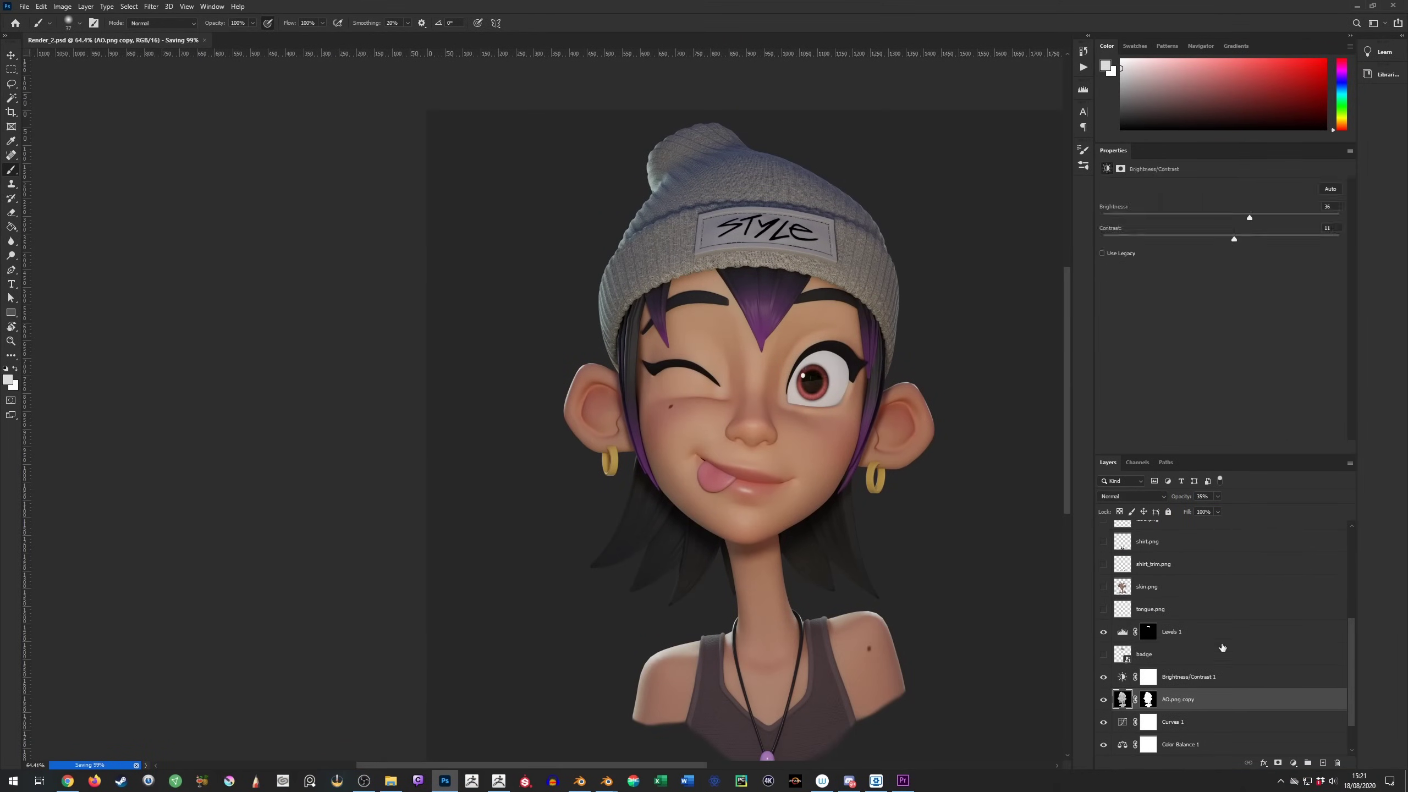
Load the tongue.png layer's outline as a selection and add a Curves adjustment layer masked to it above Levels 1
left_click(1148, 632)
left_click(1122, 609, "ctrl")
left_click(1293, 763)
left_click(1317, 621)
Add a Vibrance adjustment layer masked to the tongue with vibrance +46 and saturation +4, and select the tongue's Curves layer
left_click(1293, 763)
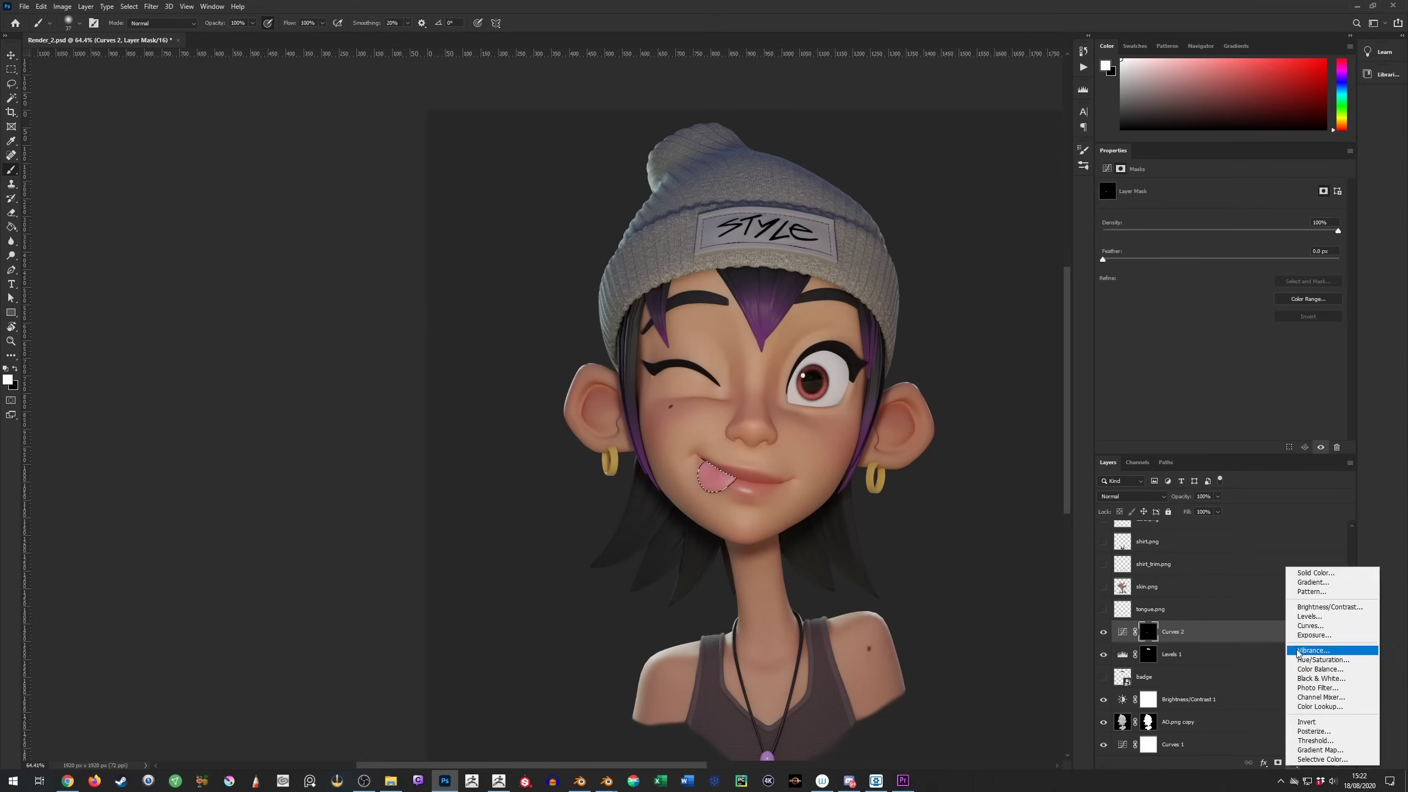
left_click(1317, 648)
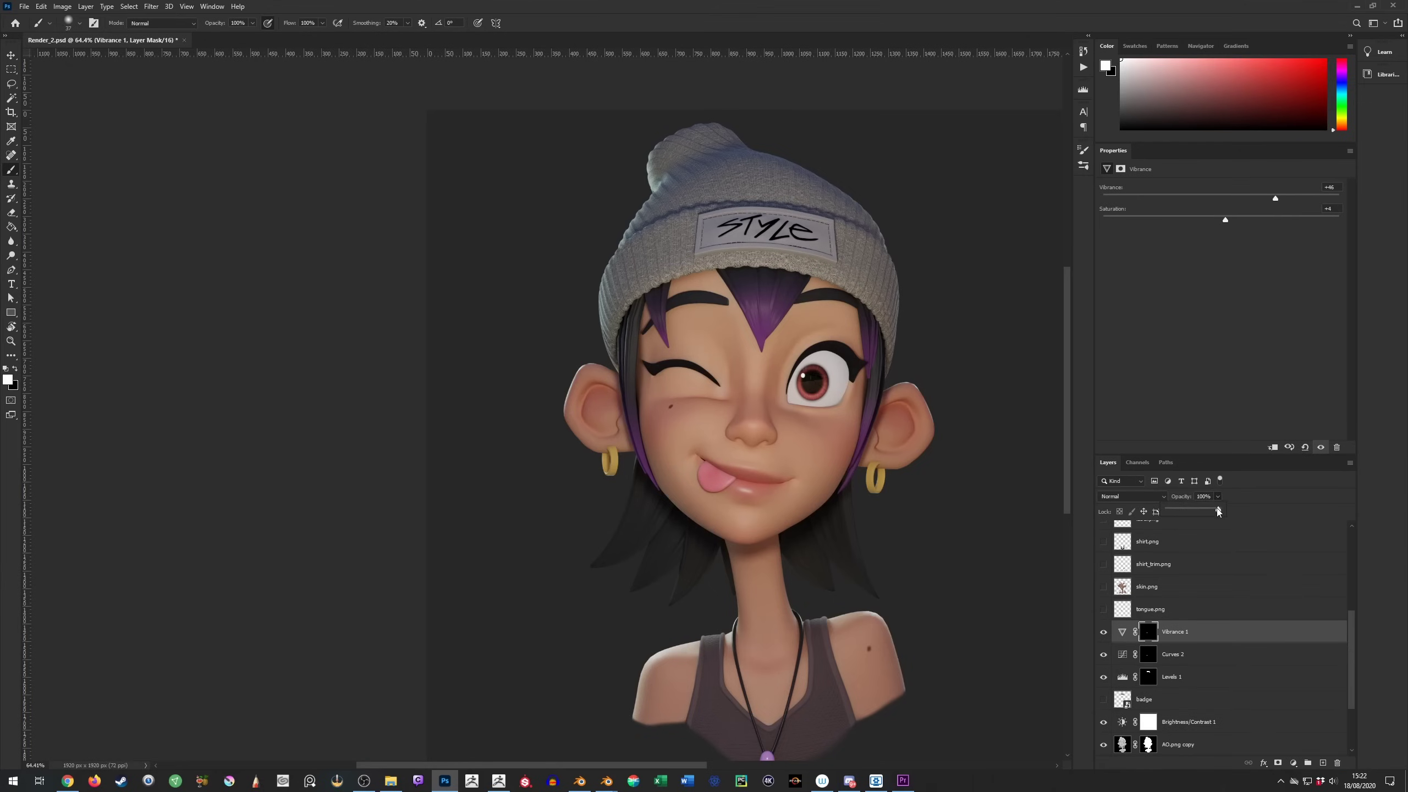
left_click(1142, 657)
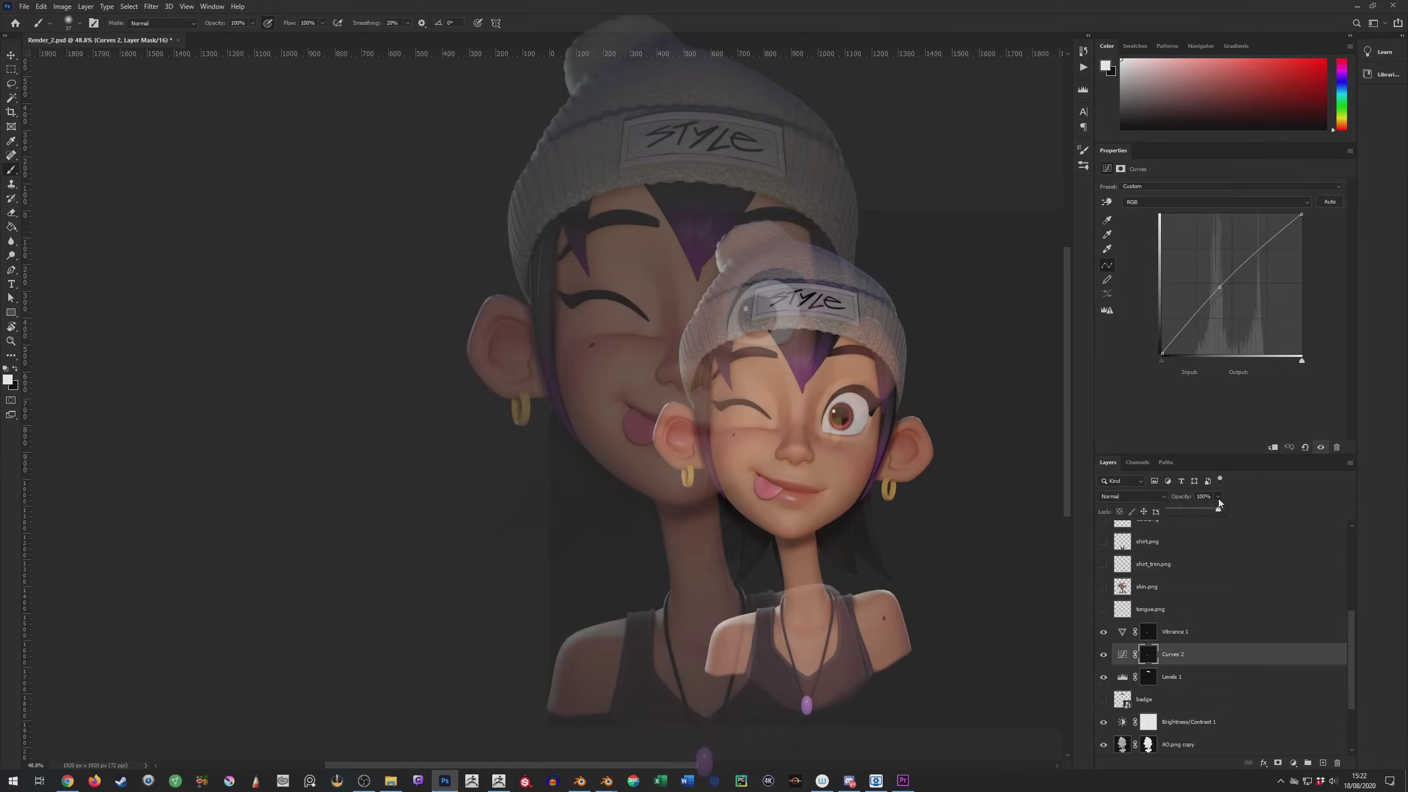